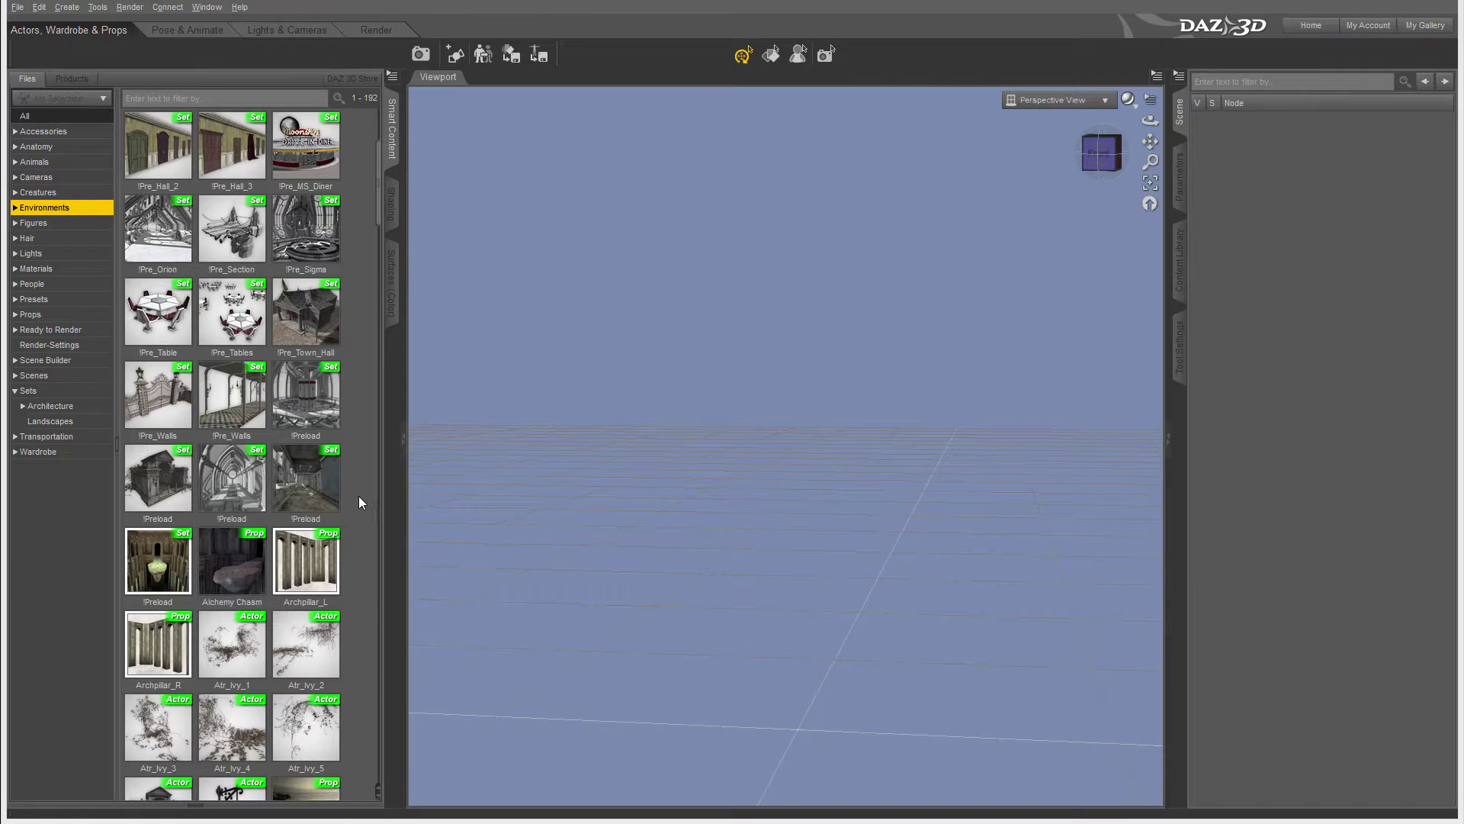
# Step: Find the stone crypt set among the environments and load its !Preload file into the scene
pyautogui.scroll(-3, 309, 320)
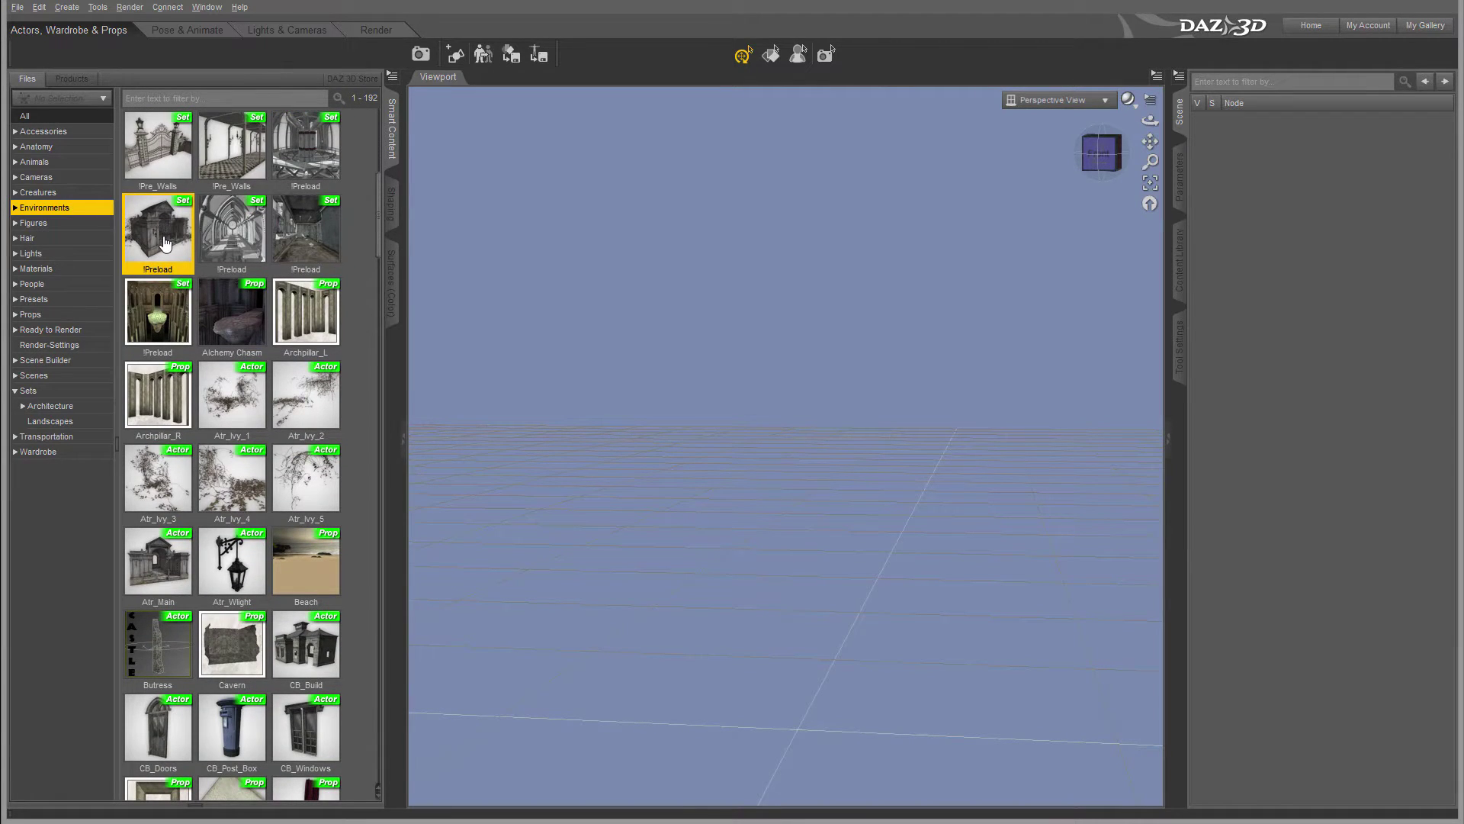
pyautogui.moveTo(156, 241)
pyautogui.mouseDown()
pyautogui.moveTo(857, 451)
pyautogui.moveTo(569, 336)
pyautogui.moveTo(157, 241)
pyautogui.mouseUp()
pyautogui.doubleClick(180, 241)
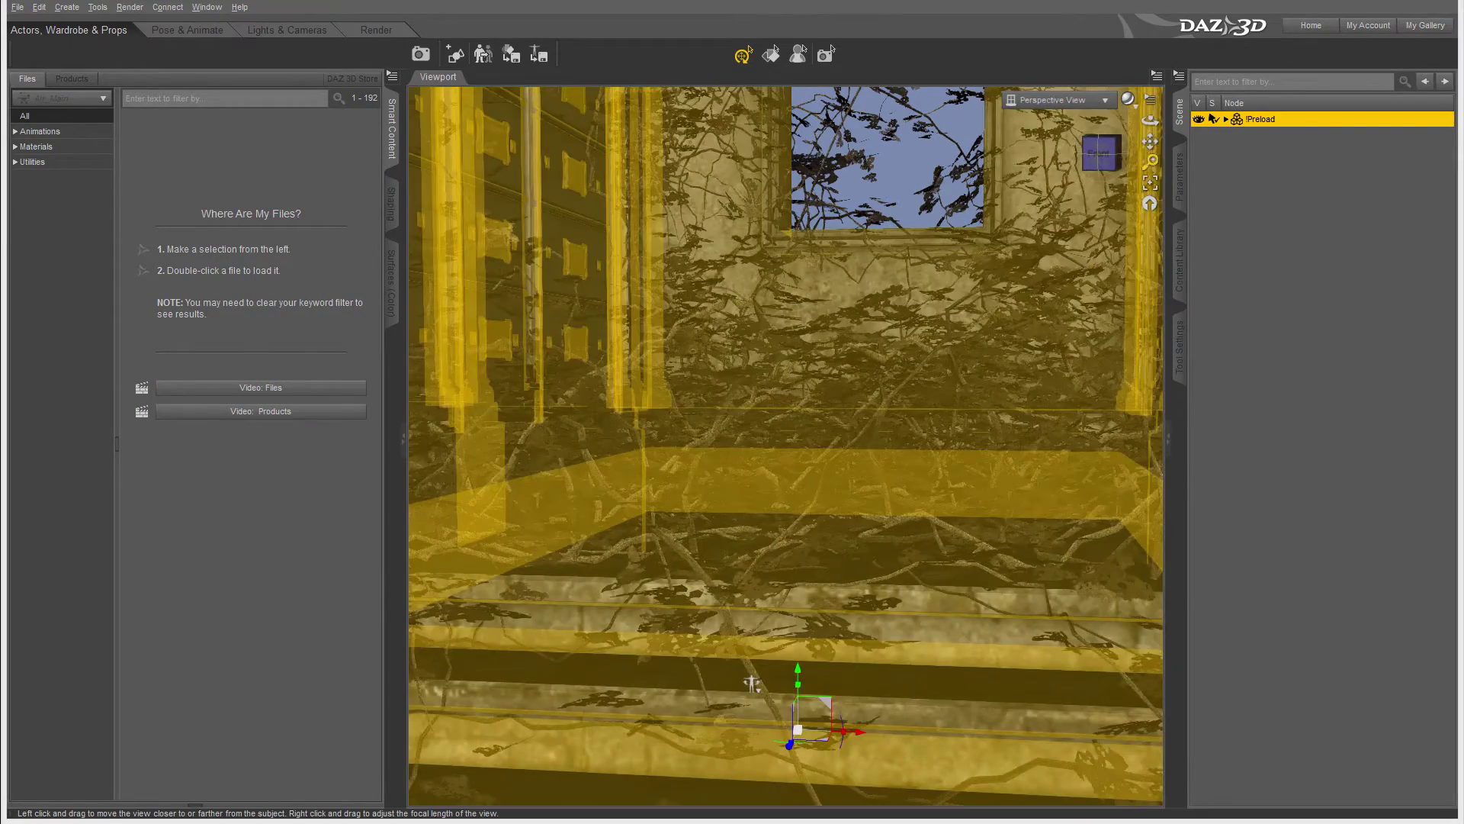
# Step: Expand the !Preload hierarchy to atr_ivy_1 and switch the !Preload root's visibility off and back on
pyautogui.moveTo(1157, 161)
pyautogui.mouseDown()
pyautogui.moveTo(1157, 136)
pyautogui.moveTo(1157, 149)
pyautogui.mouseUp()
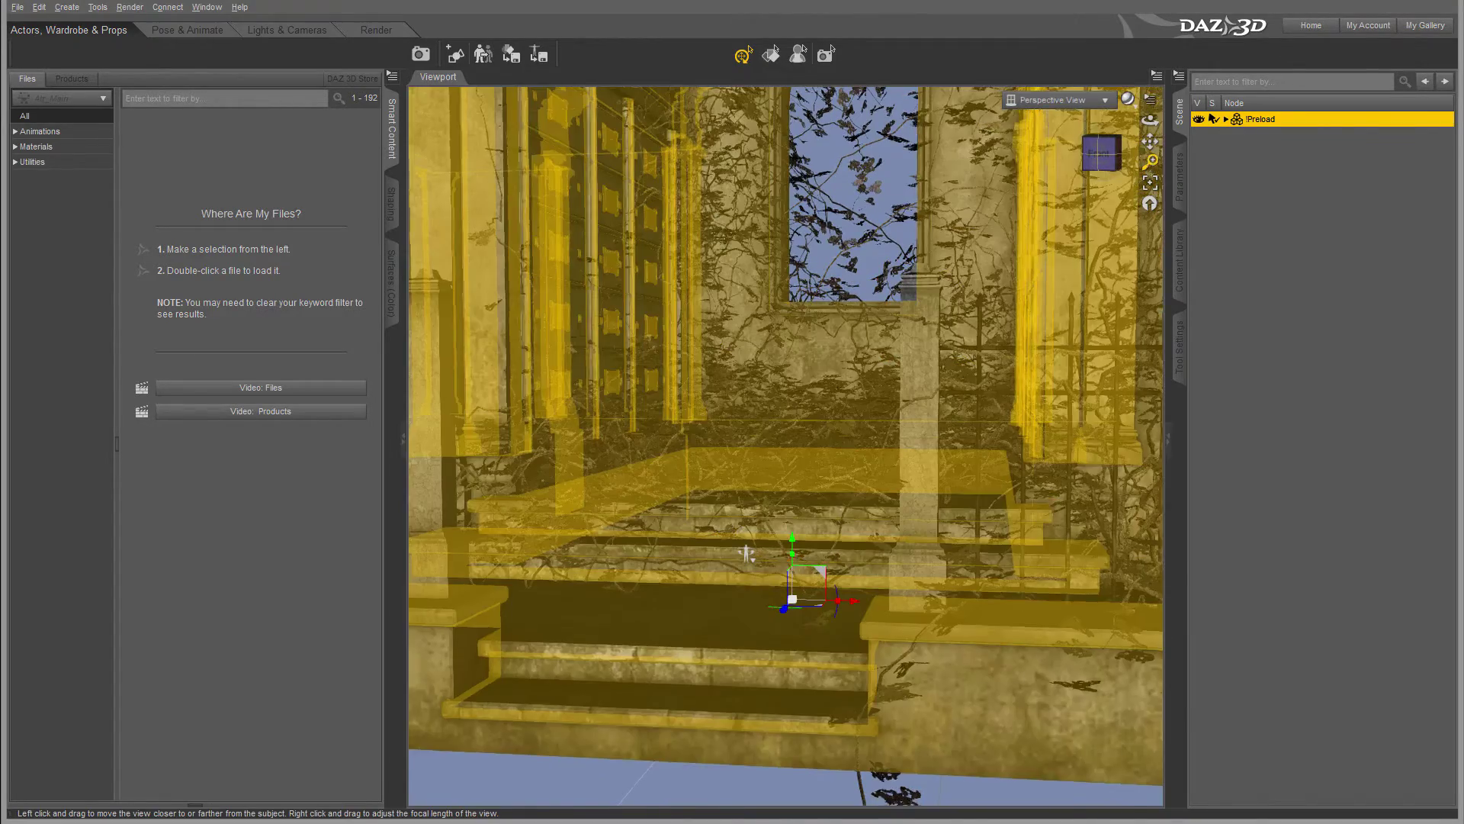
pyautogui.moveTo(1150, 161); pyautogui.dragTo(1151, 175)
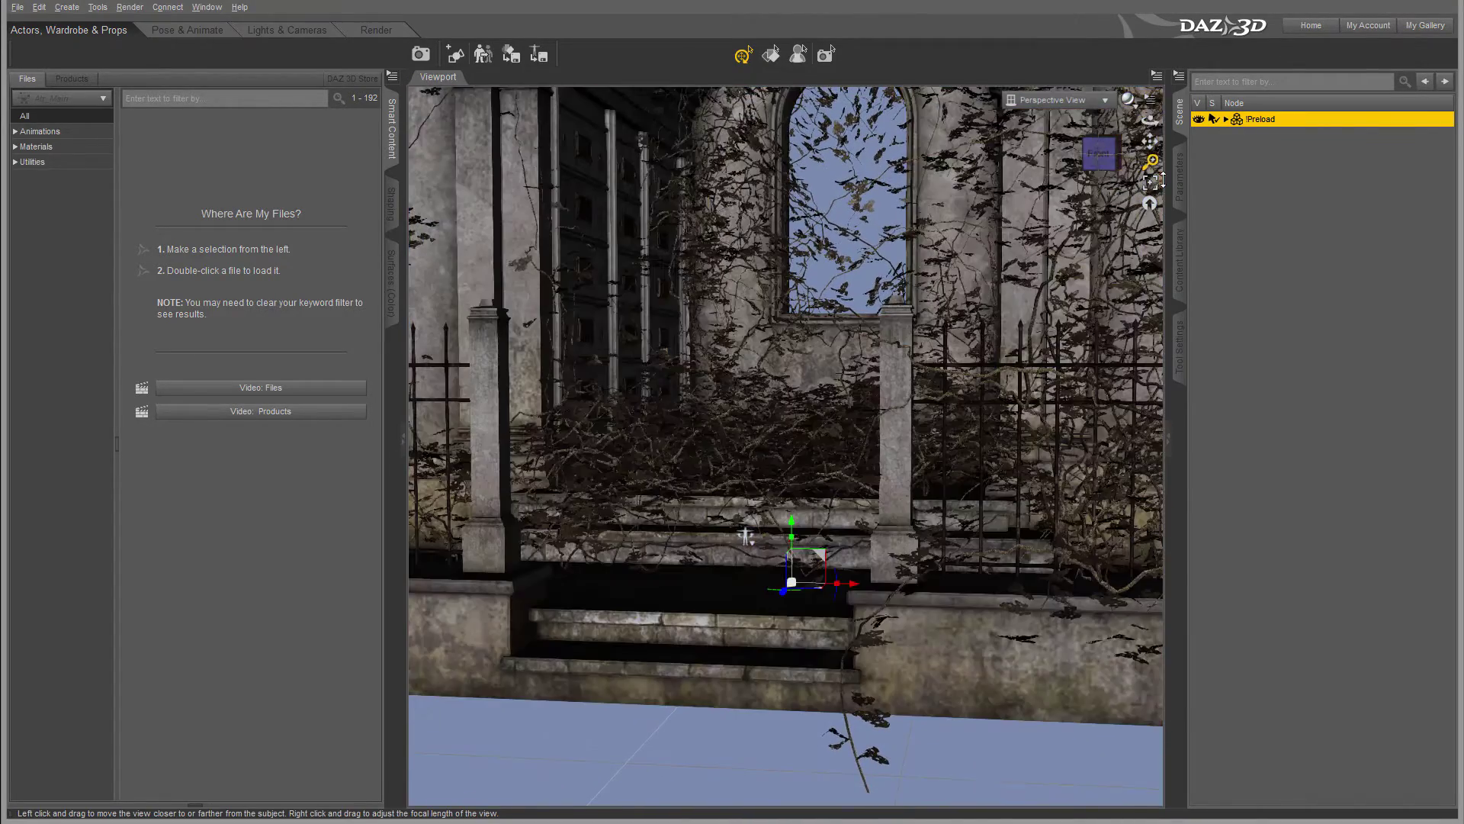
pyautogui.moveTo(837, 237); pyautogui.dragTo(813, 410)
pyautogui.click(828, 400)
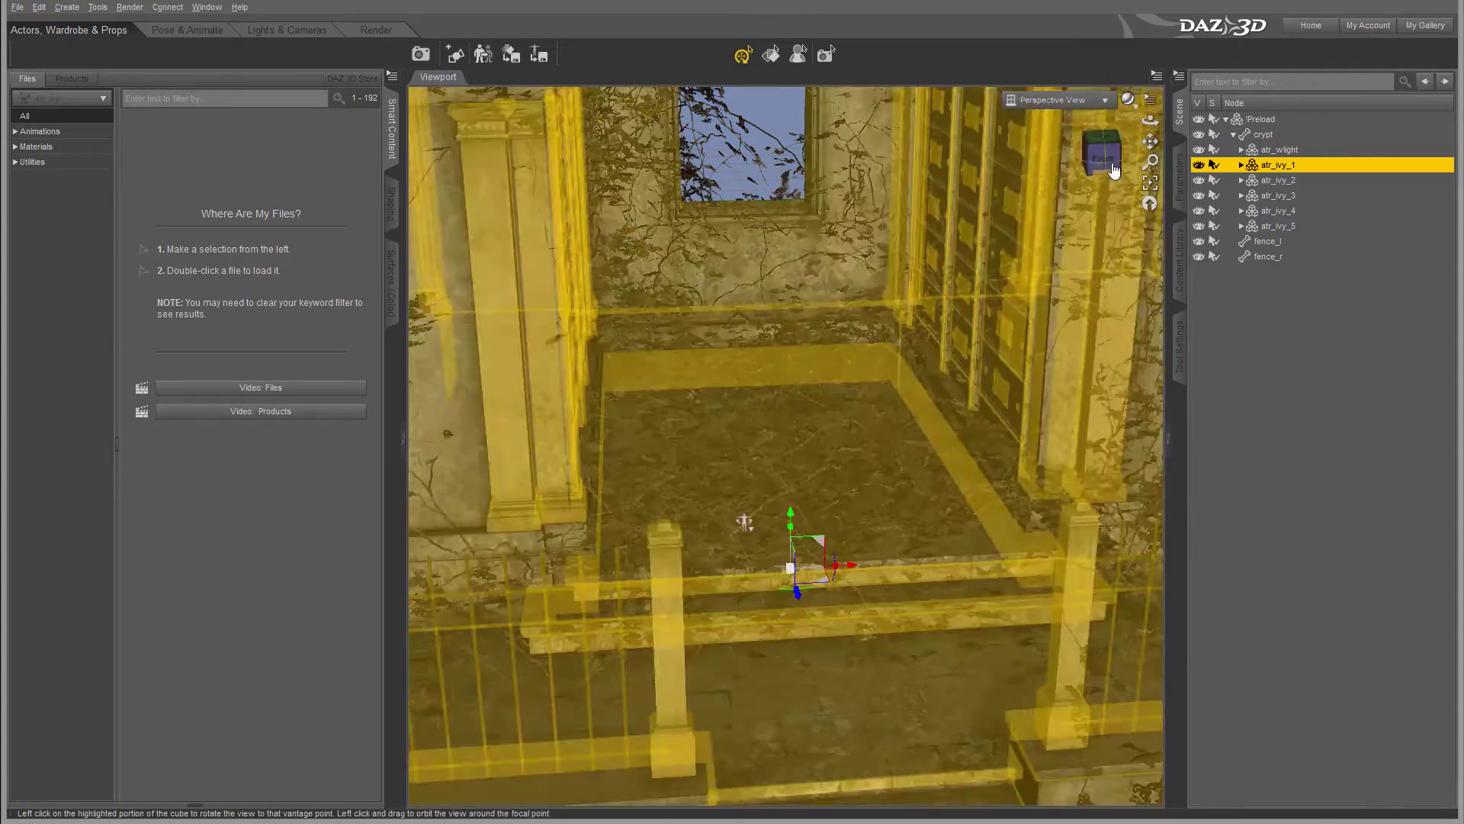
pyautogui.moveTo(763, 458); pyautogui.dragTo(763, 373)
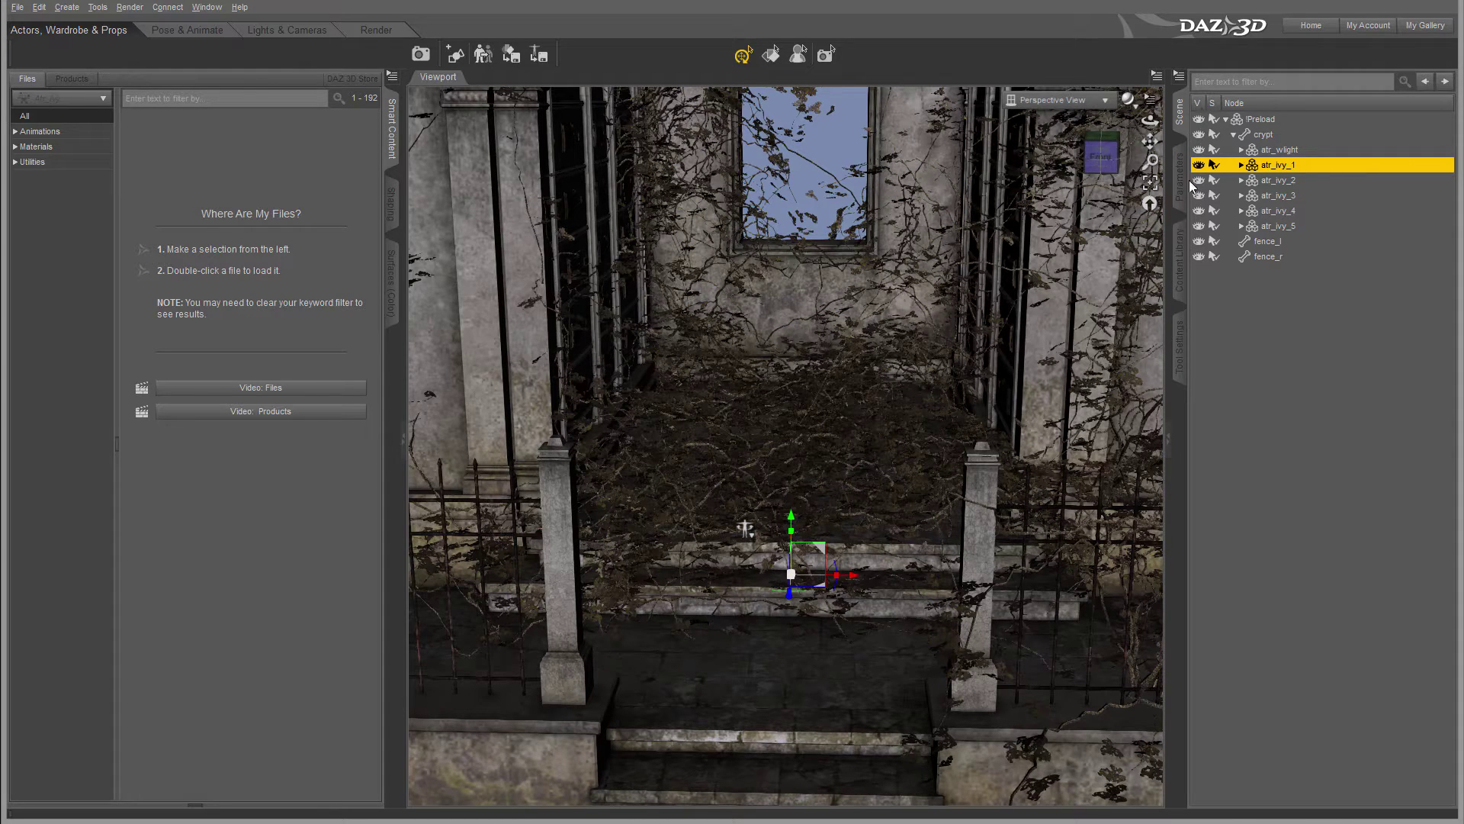
pyautogui.click(1200, 120)
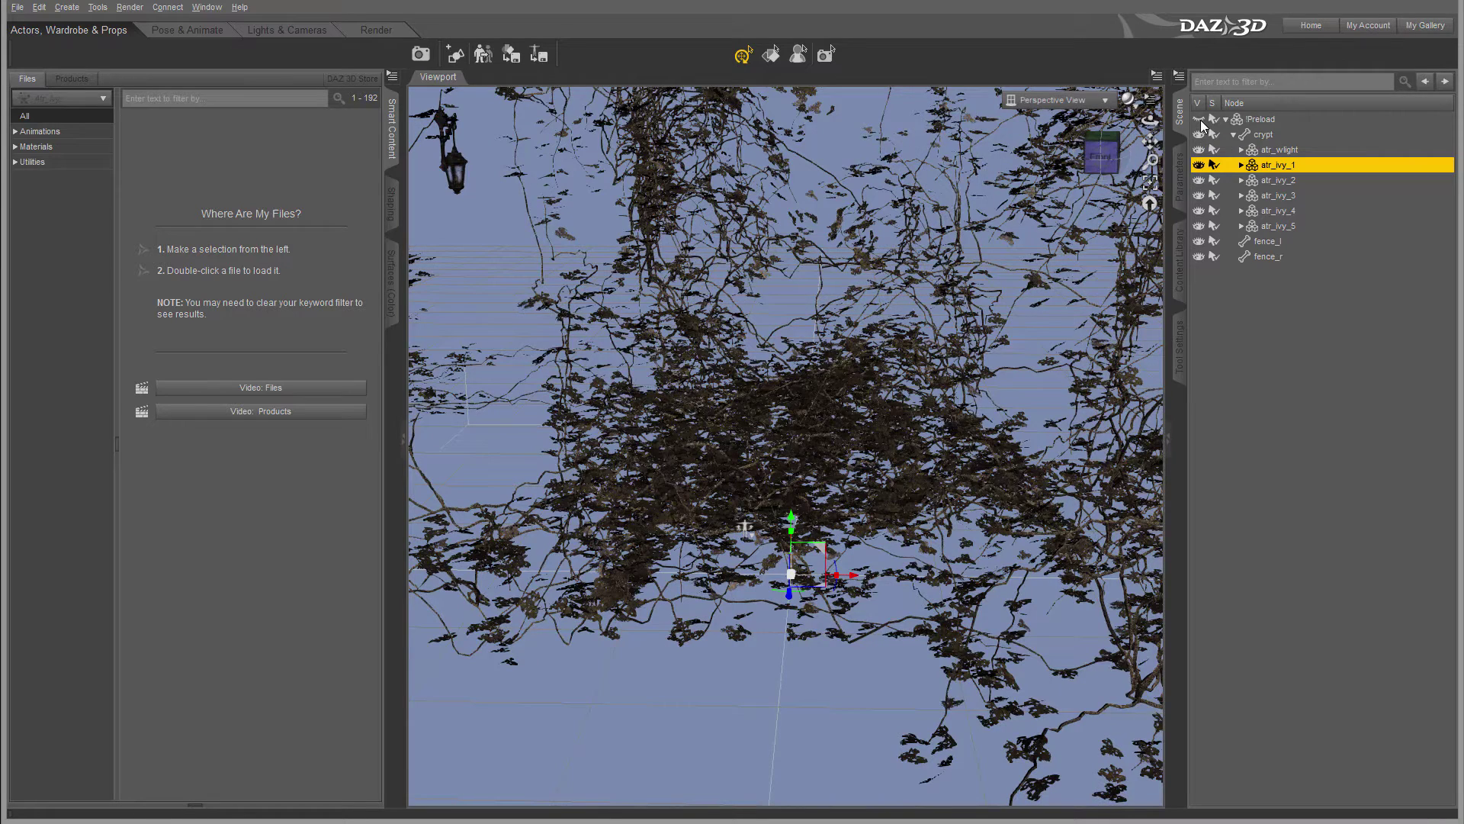
pyautogui.click(1199, 120)
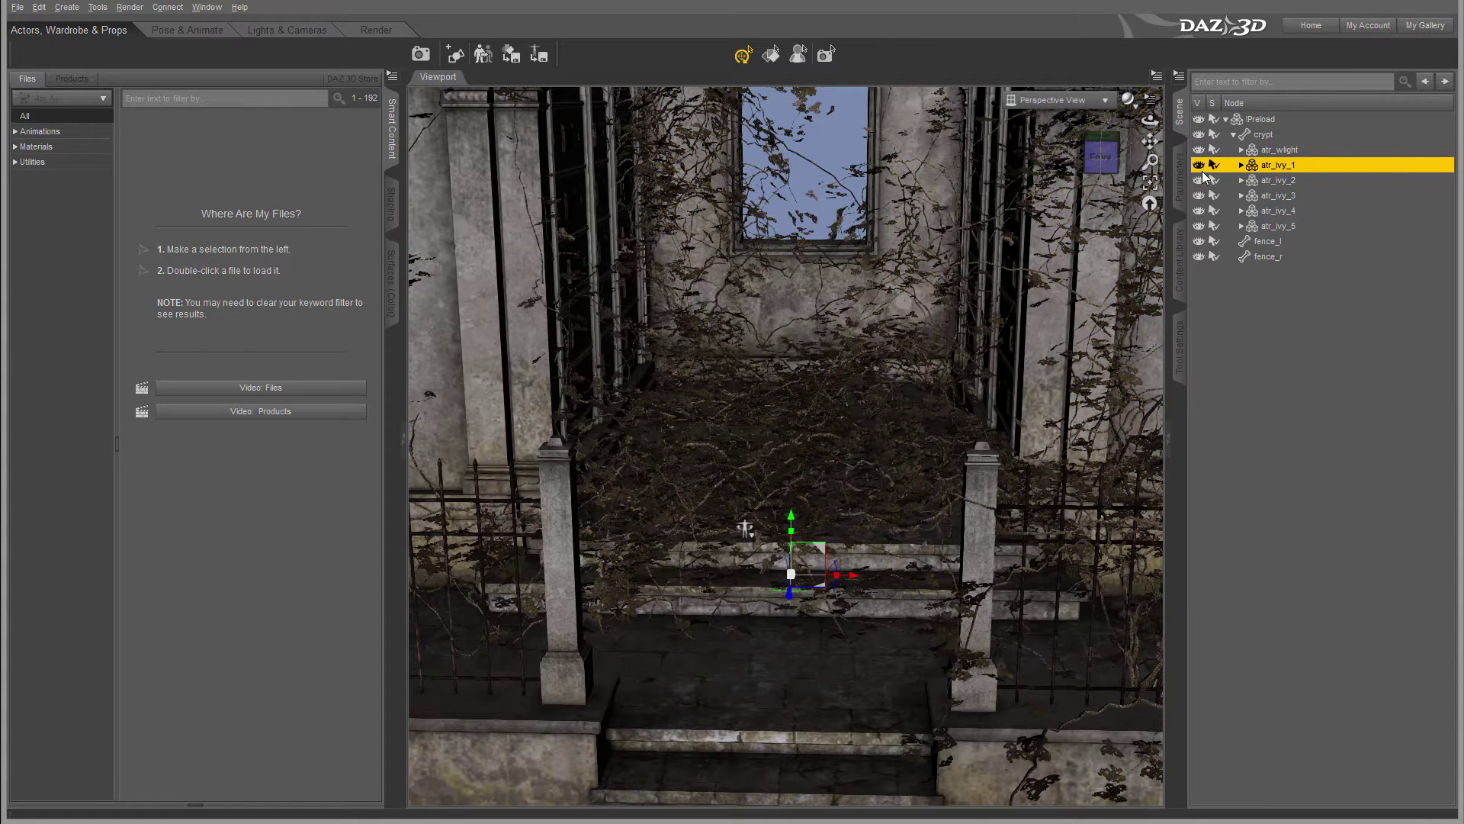
# Step: Hide atr_wlight and the five ivy objects, atr_ivy_1 through atr_ivy_5, leaving the crypt visible
pyautogui.click(1199, 165)
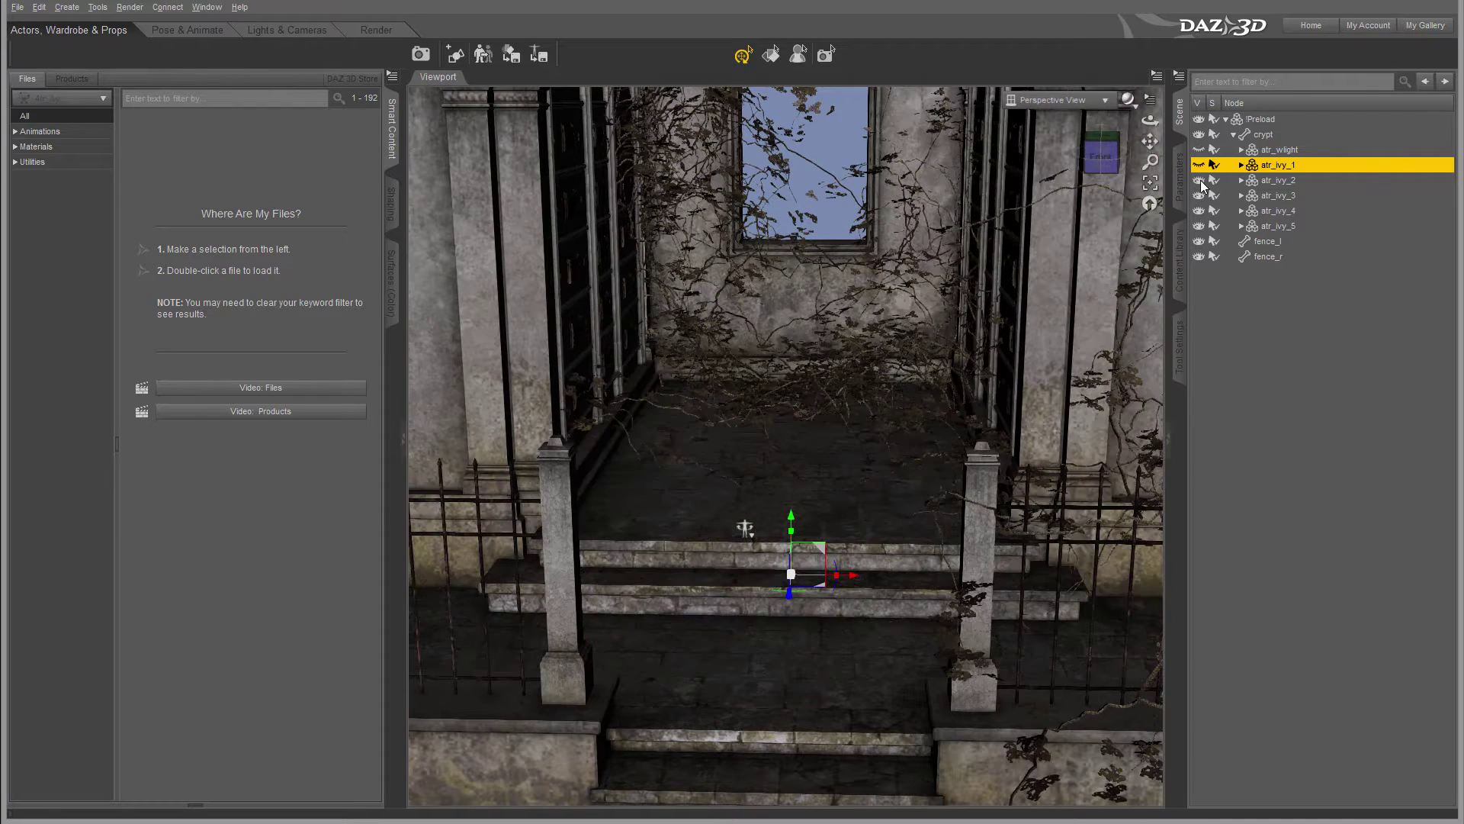
pyautogui.click(1201, 196)
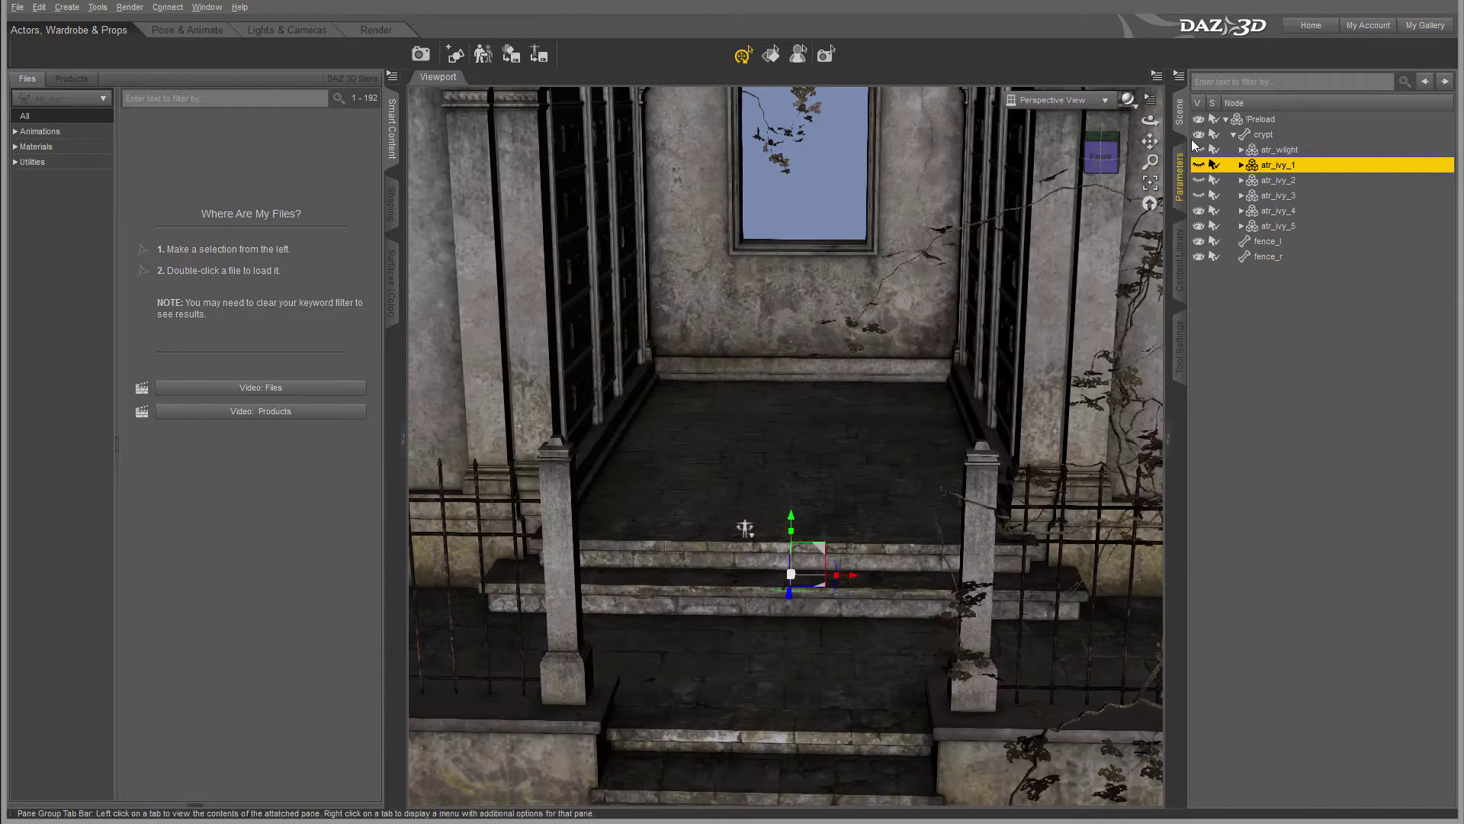
pyautogui.click(1199, 135)
pyautogui.click(1199, 135)
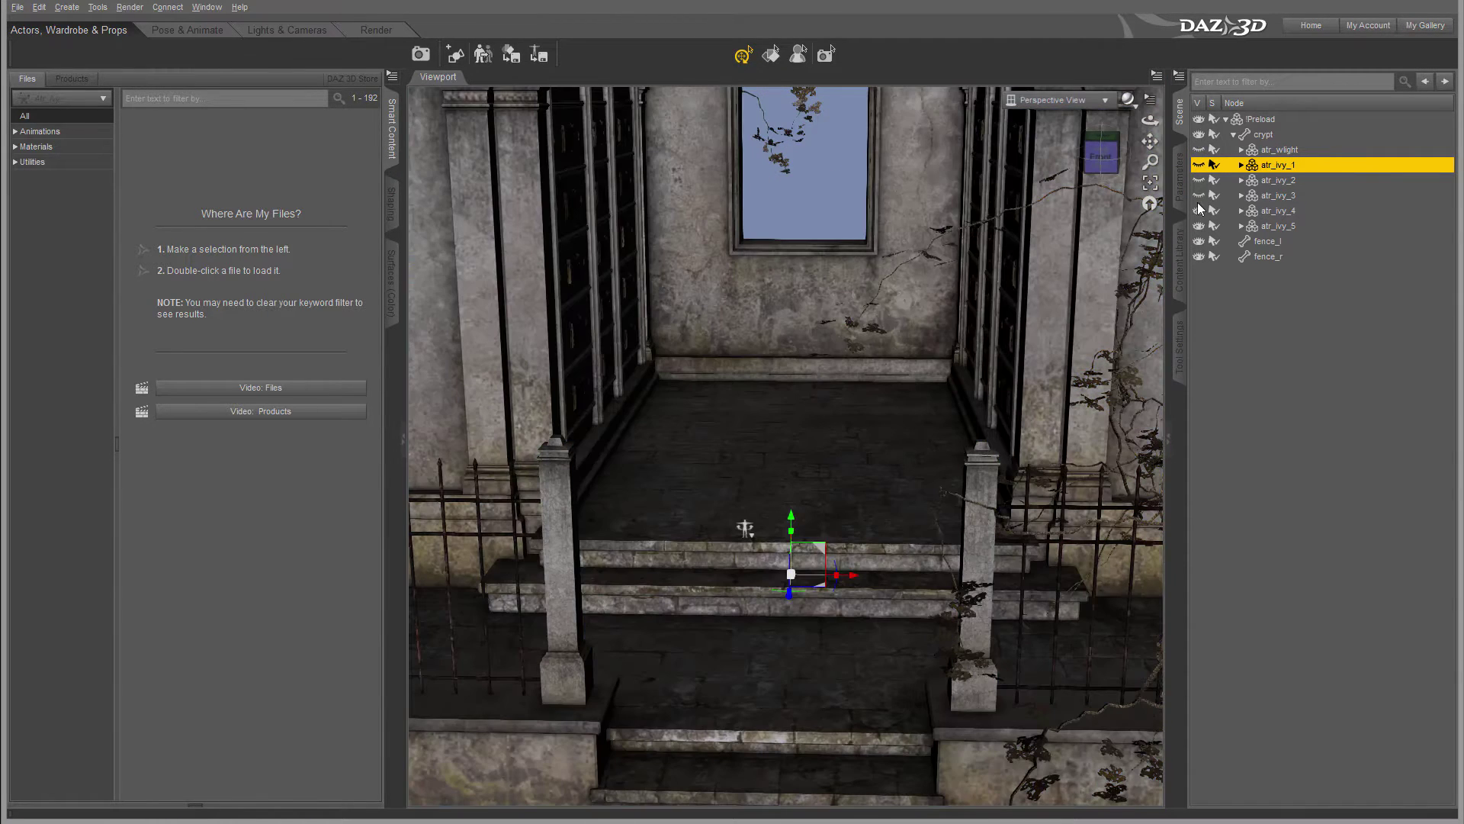
pyautogui.click(1199, 211)
pyautogui.click(1199, 226)
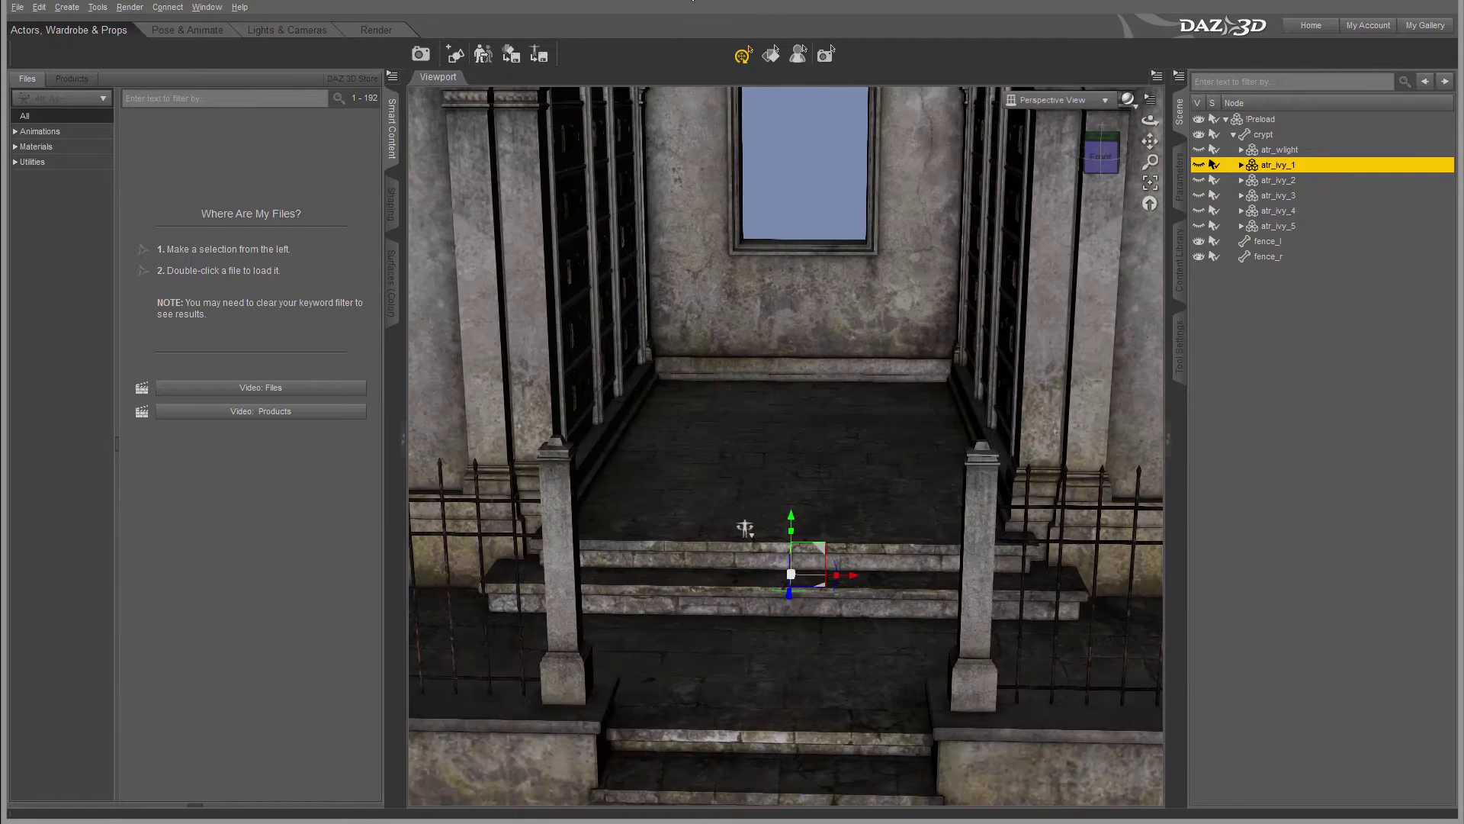
# Step: Run a test render of the crypt without its ivy and close the render window
pyautogui.click(421, 54)
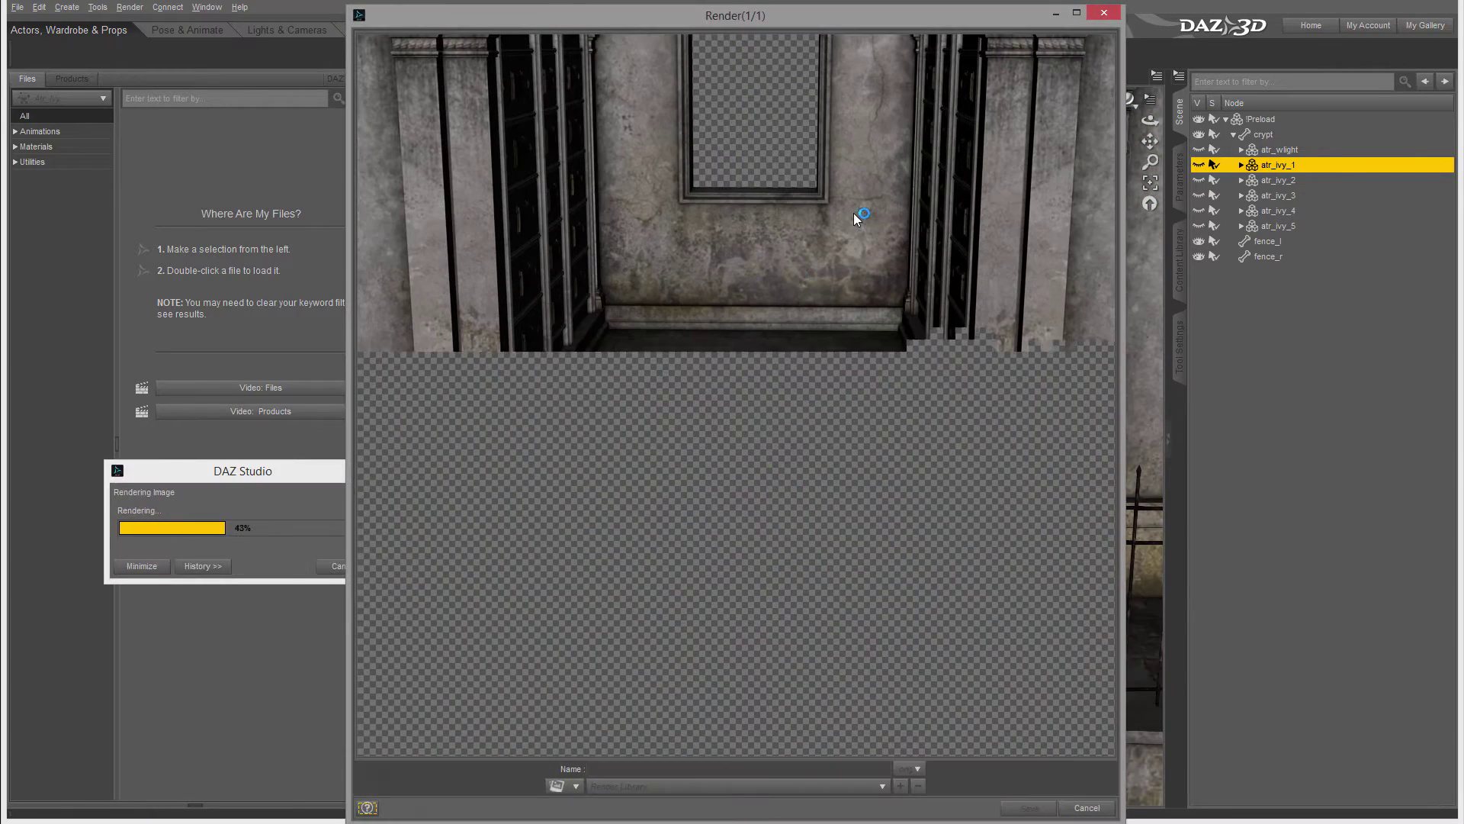
pyautogui.click(1104, 13)
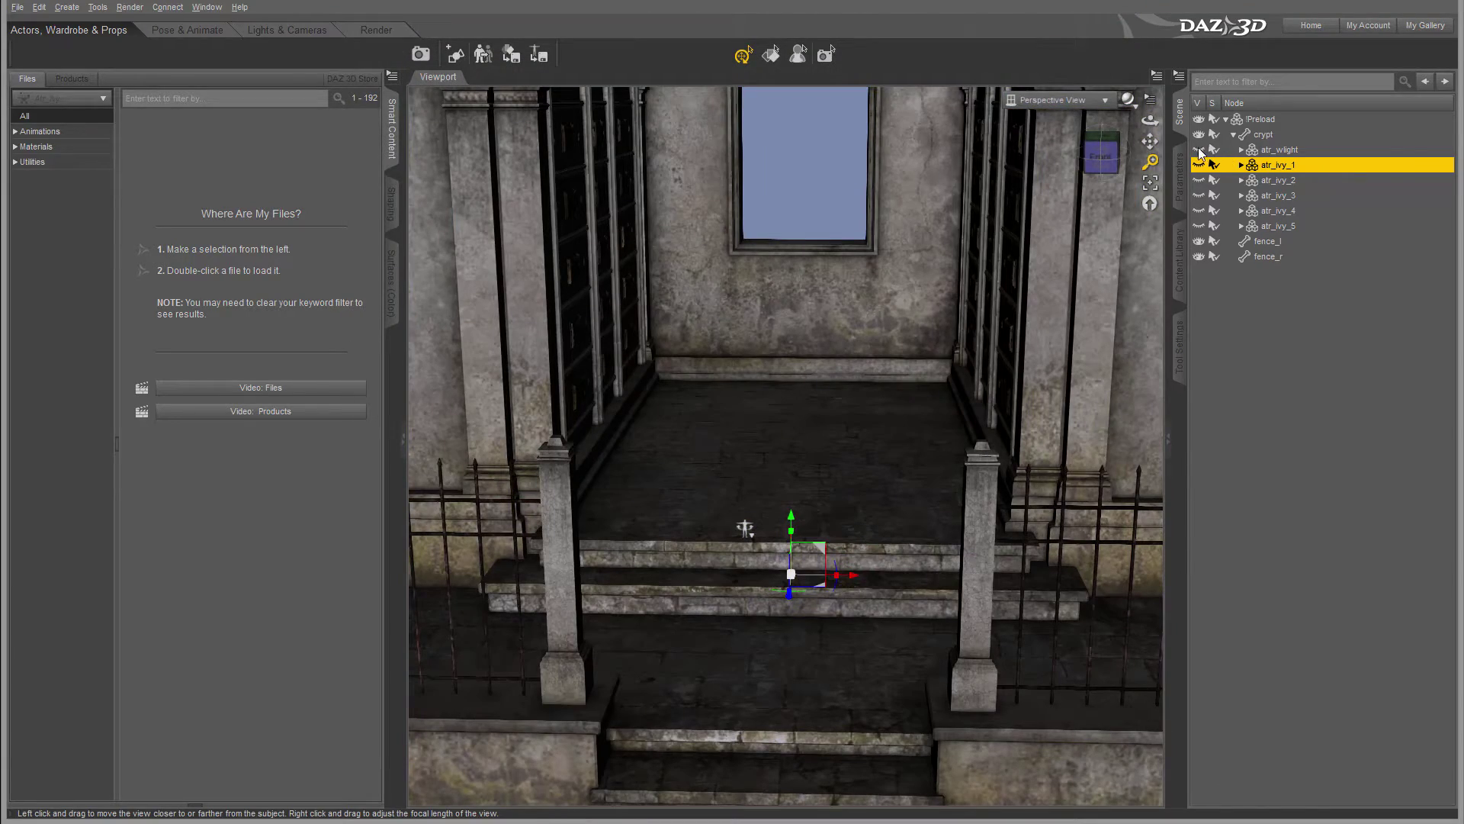
# Step: Show the wall light and all ivy again, and make !Preload, crypt, atr_wlight and atr_ivy_1 to atr_ivy_5 unselectable in the viewport
pyautogui.moveTo(1198, 167); pyautogui.dragTo(1199, 211)
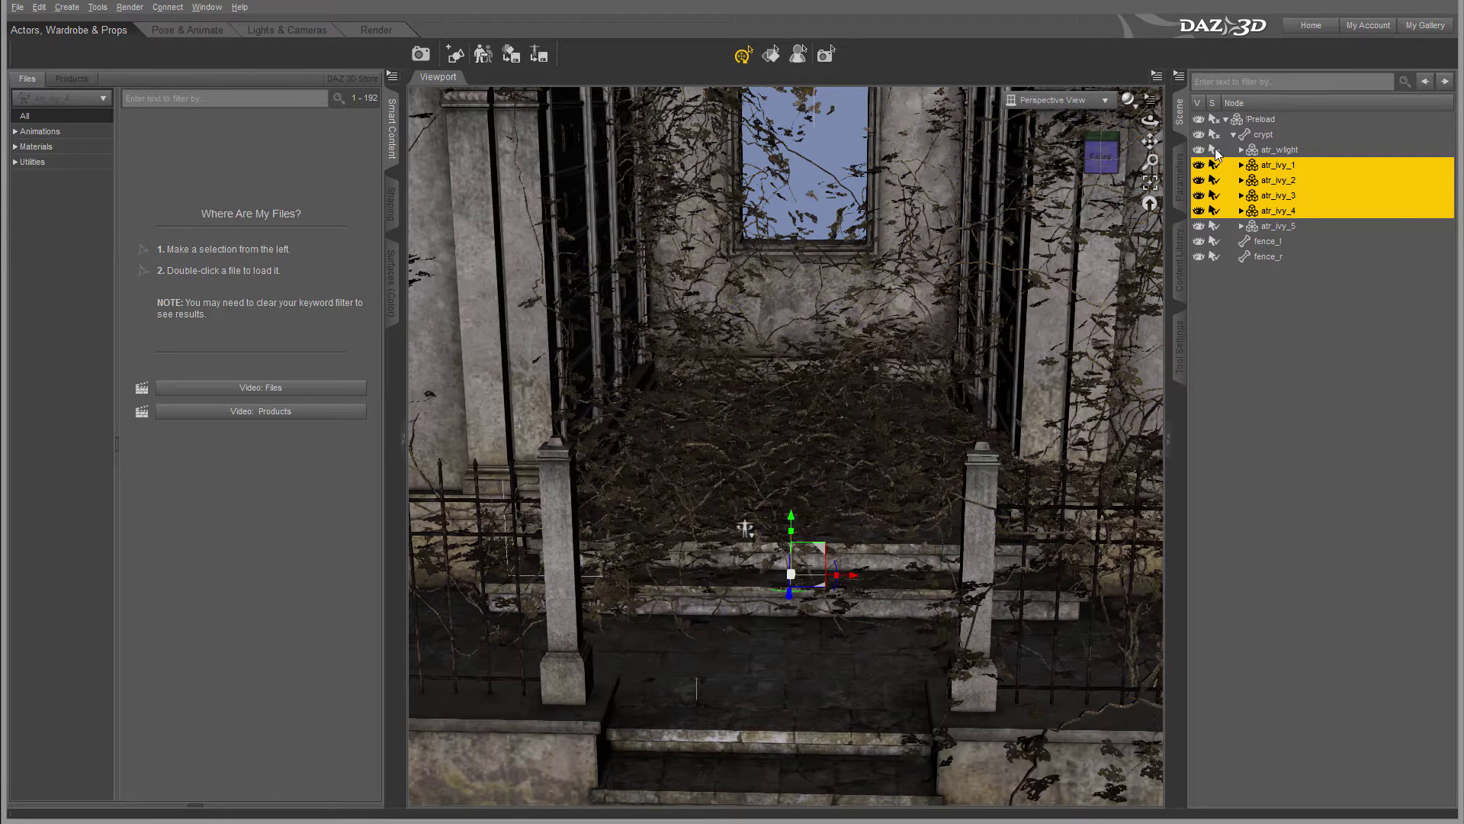
pyautogui.click(1215, 166)
pyautogui.click(856, 397)
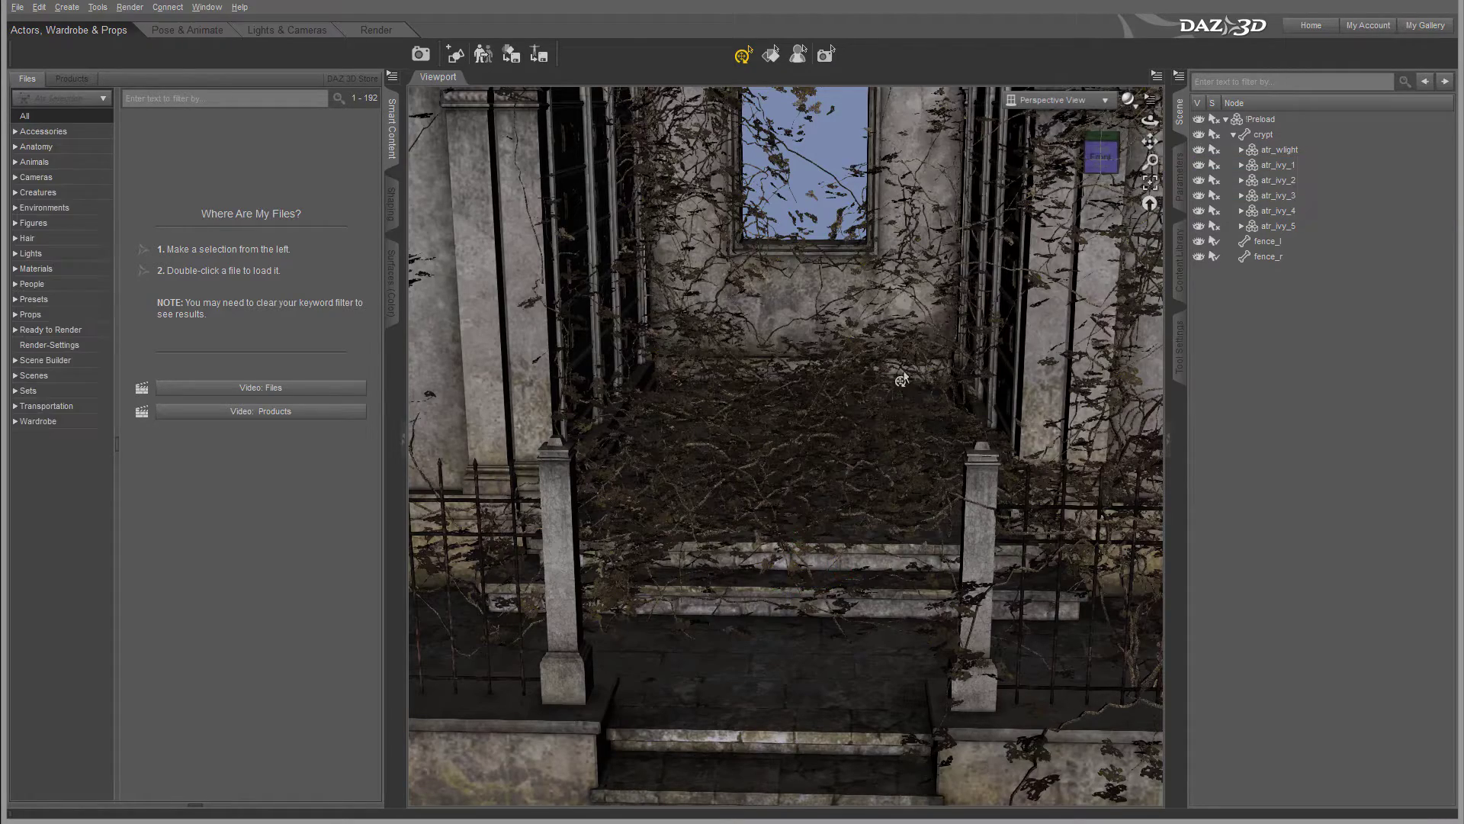
pyautogui.moveTo(1088, 154); pyautogui.dragTo(862, 354)
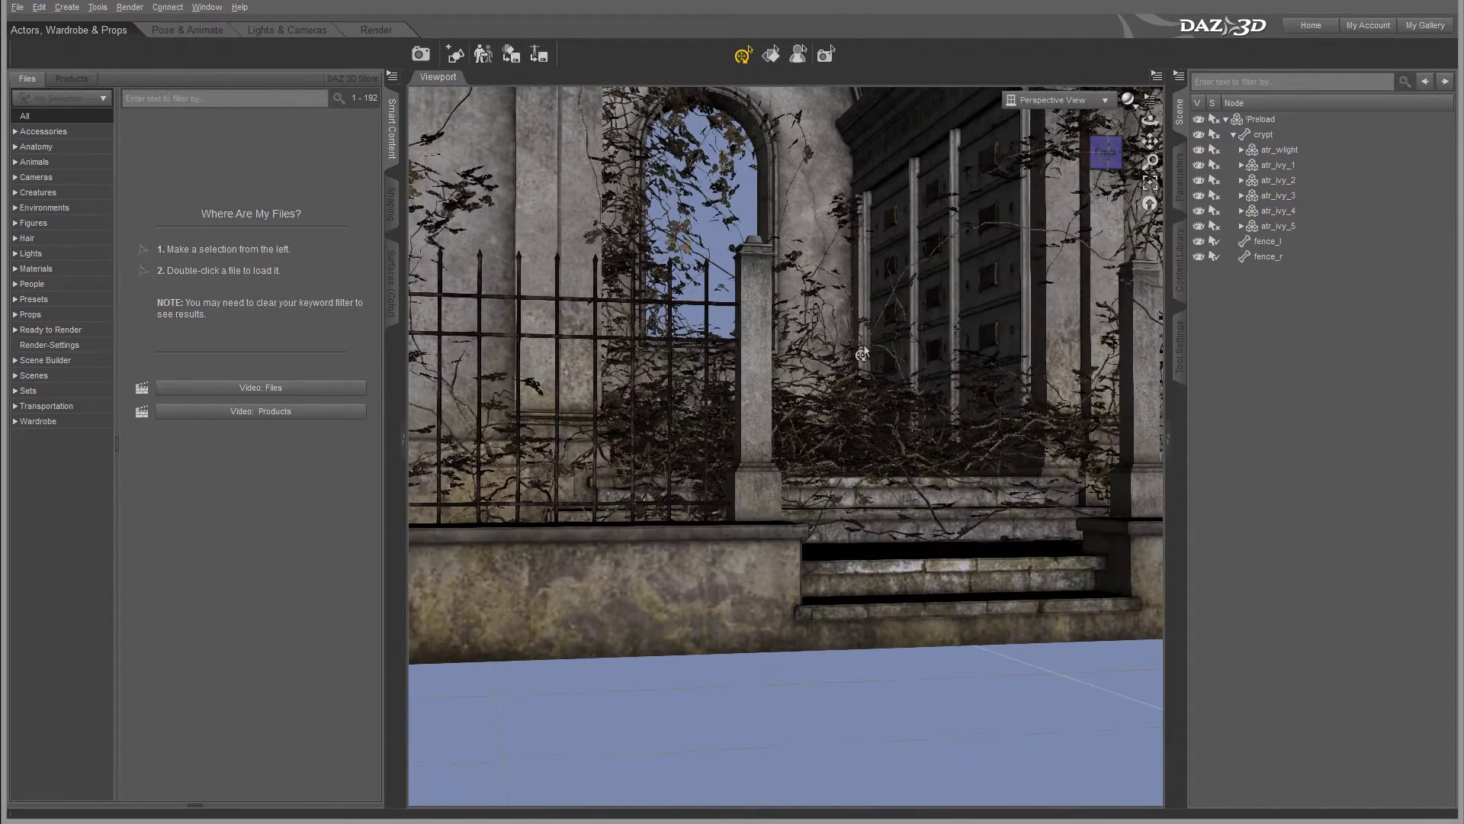
pyautogui.click(1106, 152)
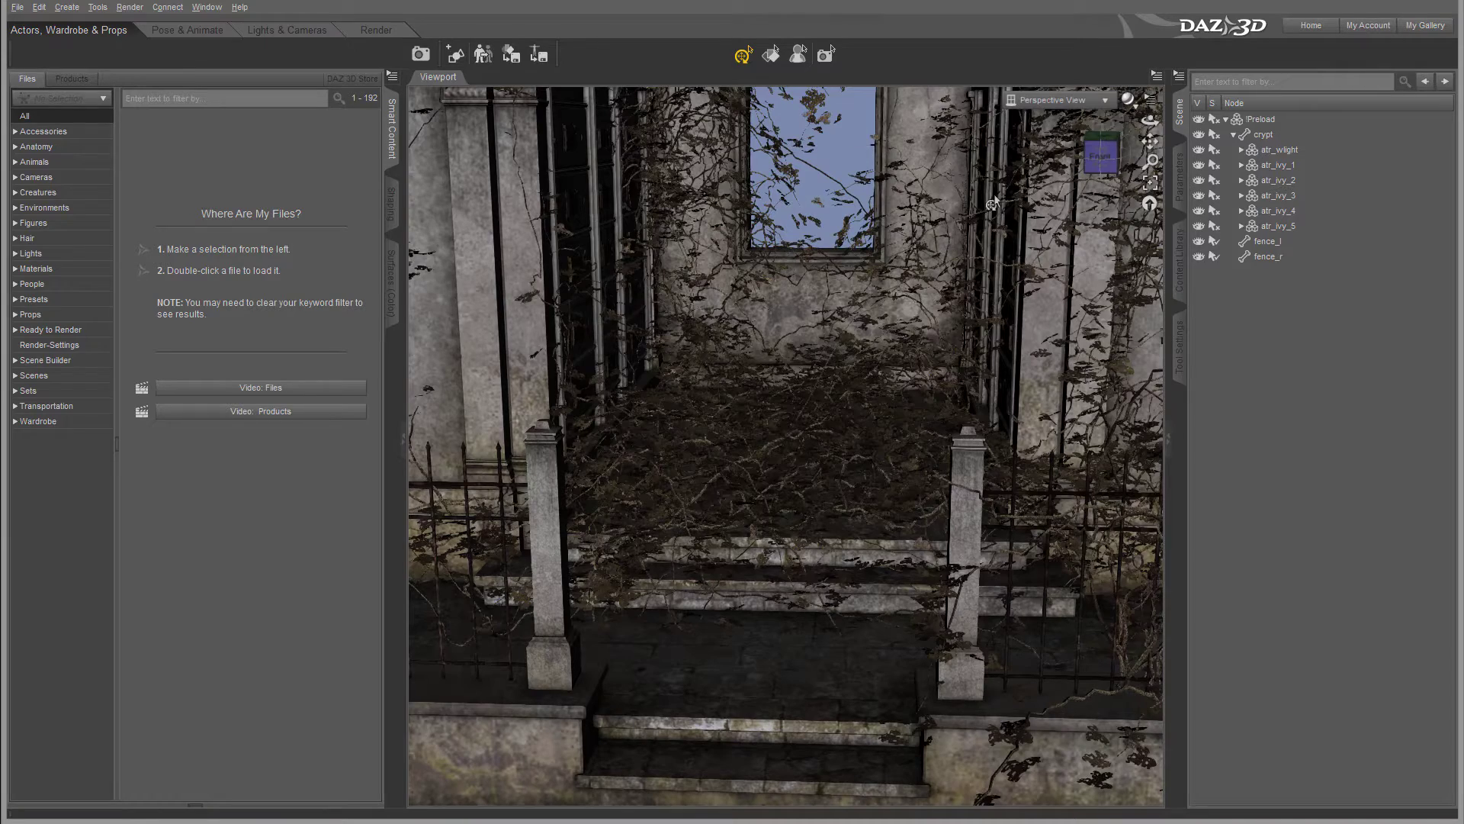
pyautogui.click(1098, 164)
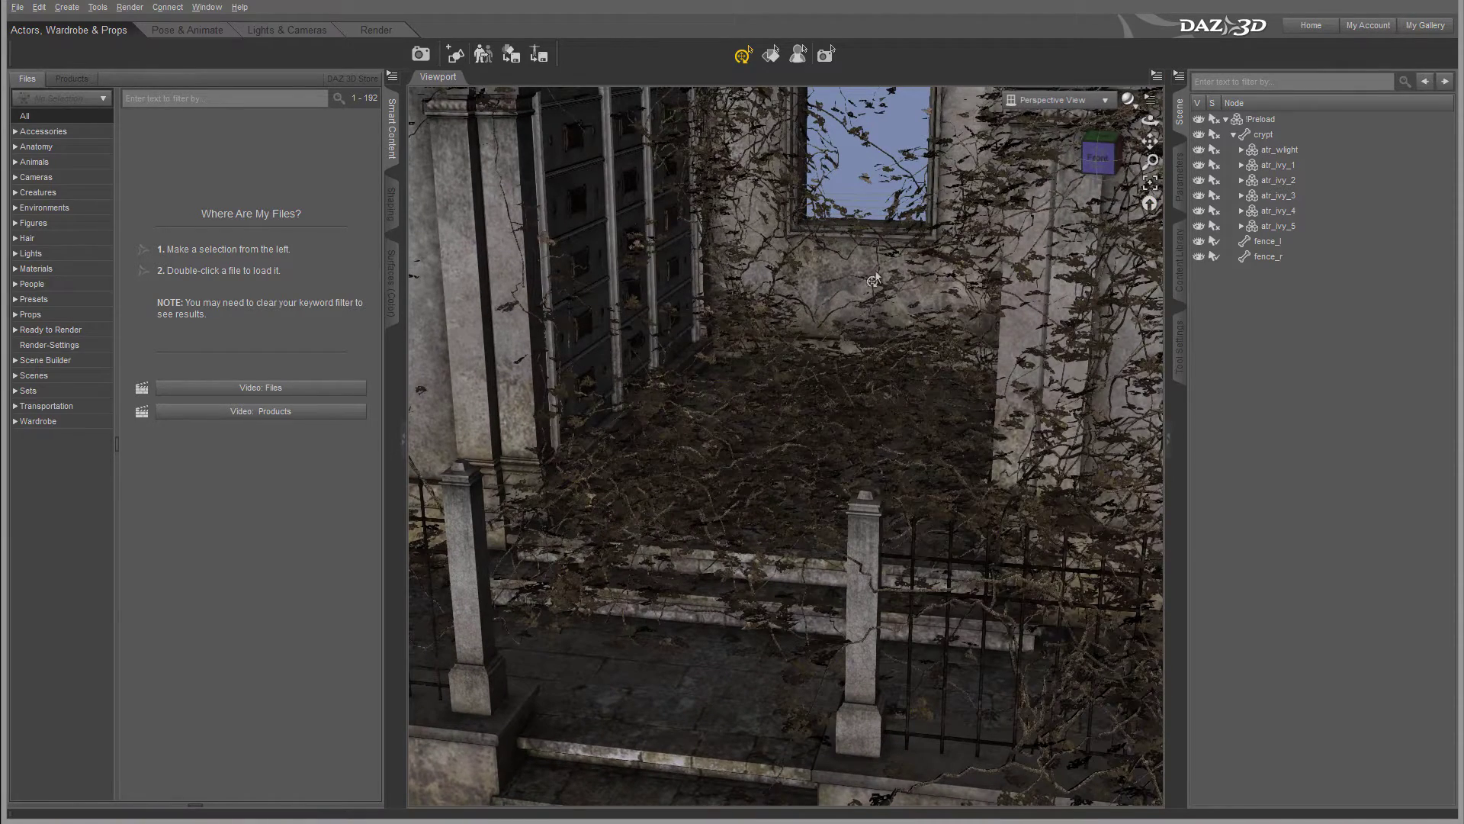
pyautogui.click(1215, 256)
pyautogui.click(1096, 164)
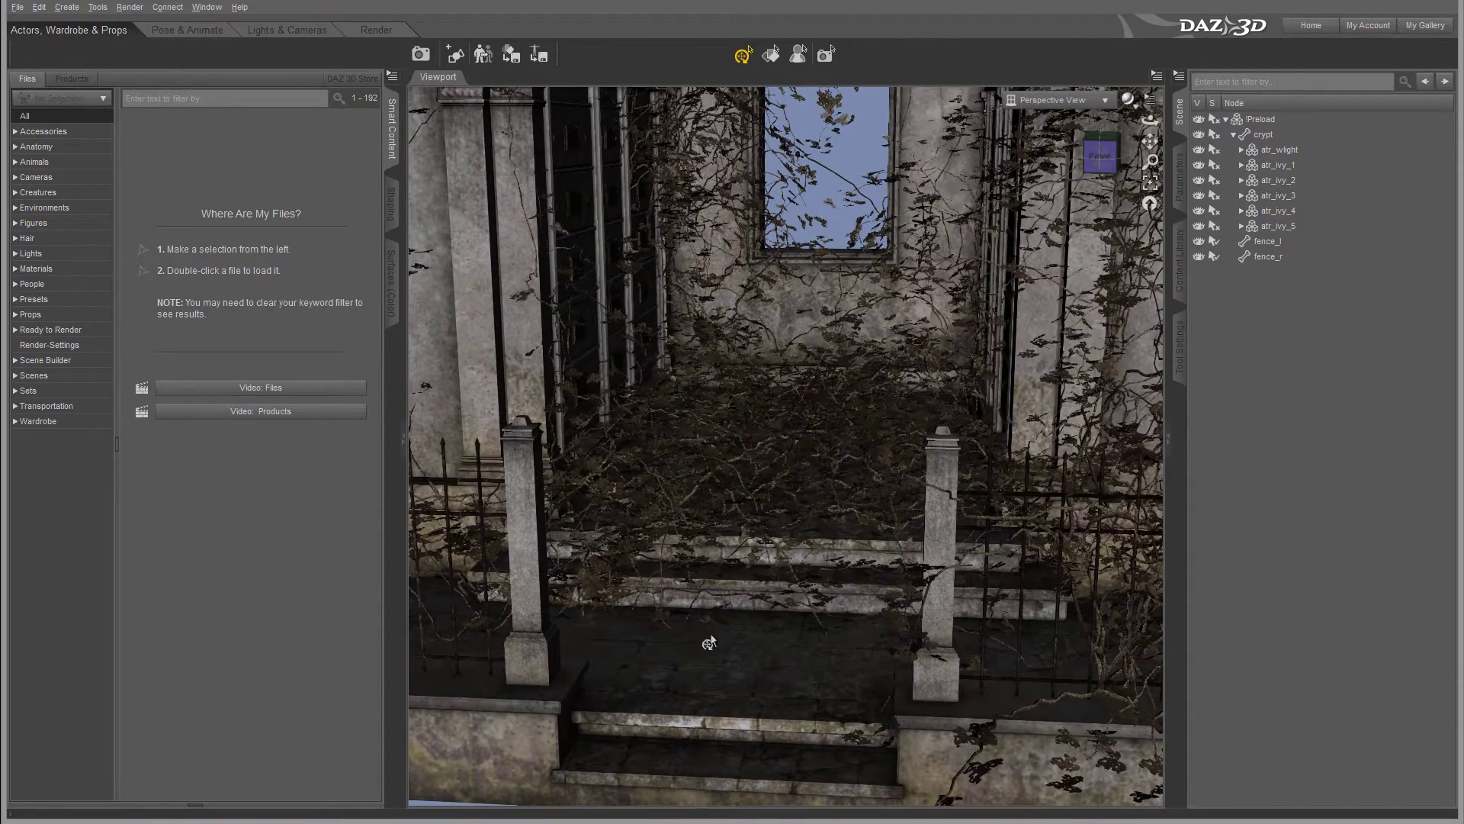
# Step: Load the Genesis 2 Base Male figure from the real-world male people category
pyautogui.click(58, 117)
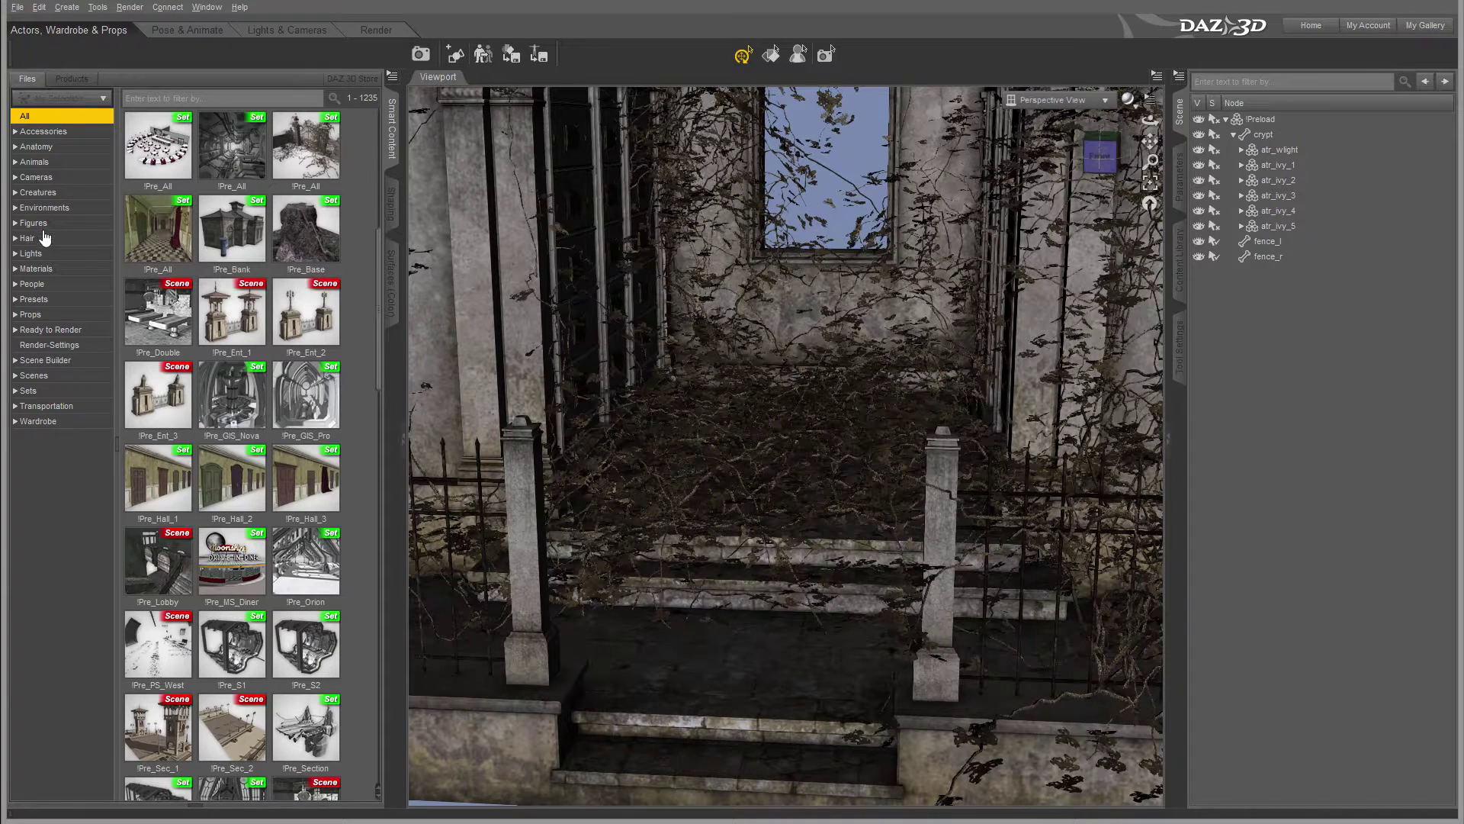
pyautogui.click(39, 224)
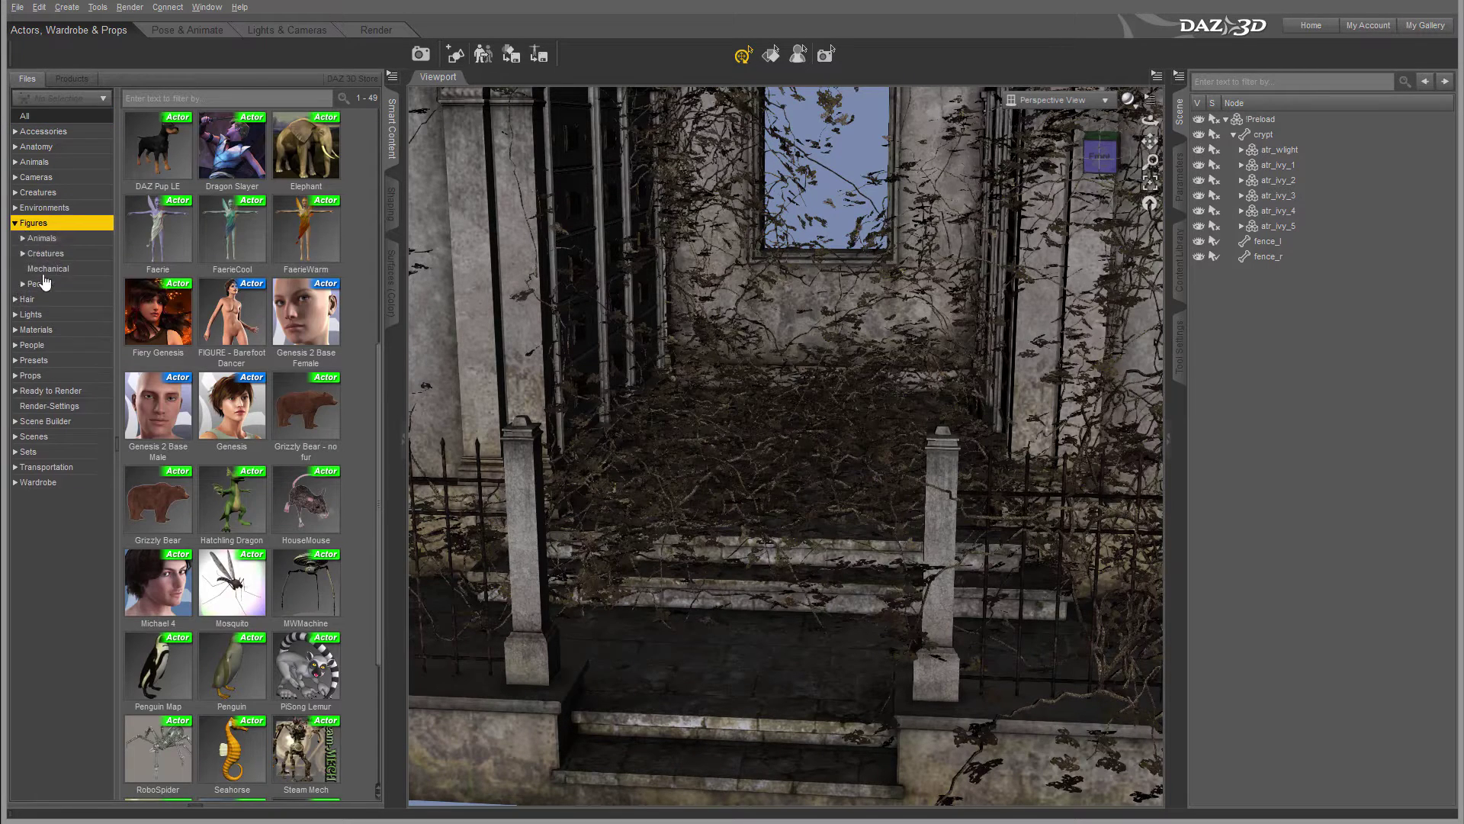
pyautogui.click(23, 285)
pyautogui.click(31, 315)
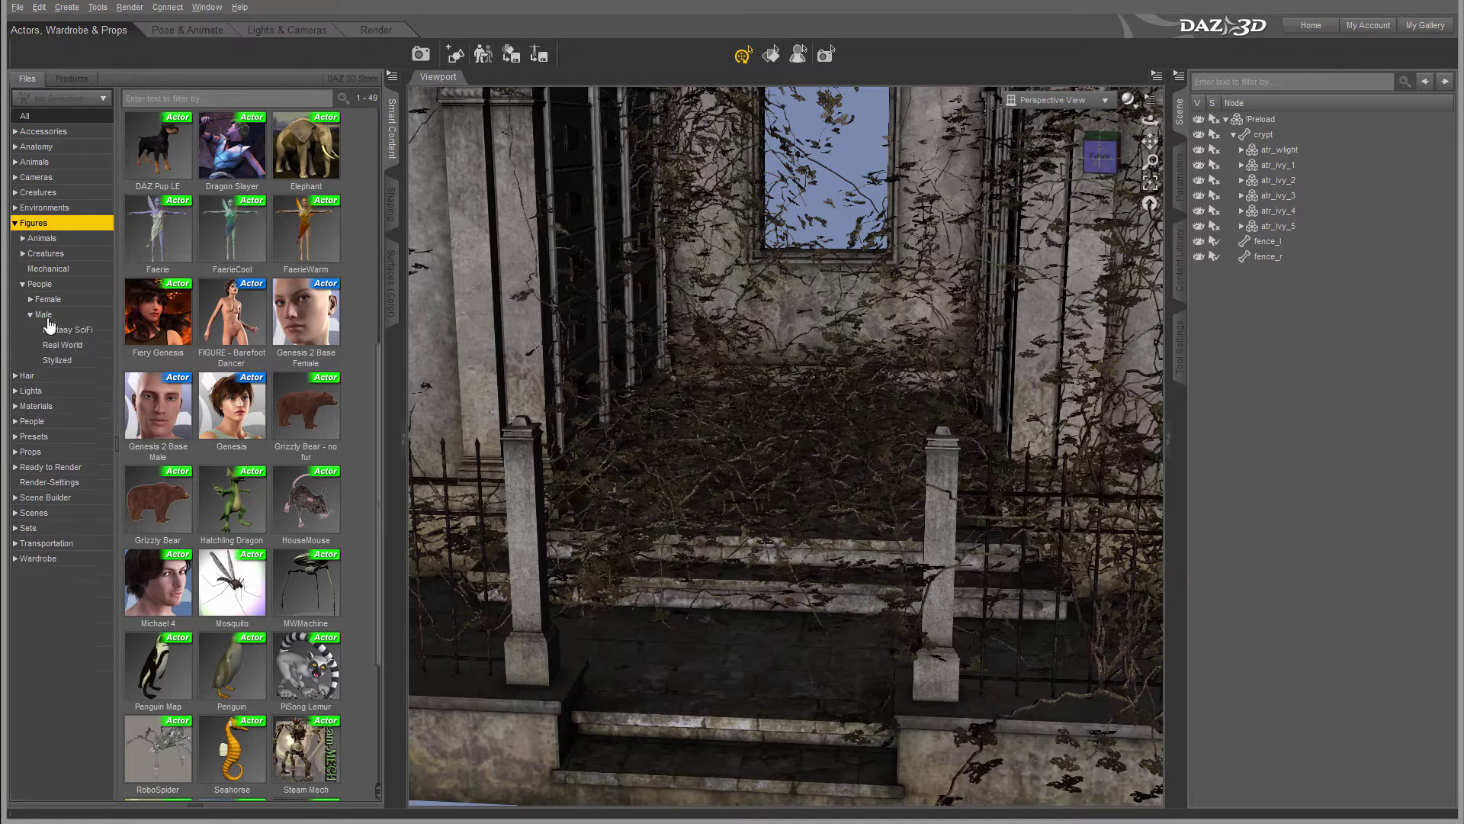
pyautogui.click(64, 345)
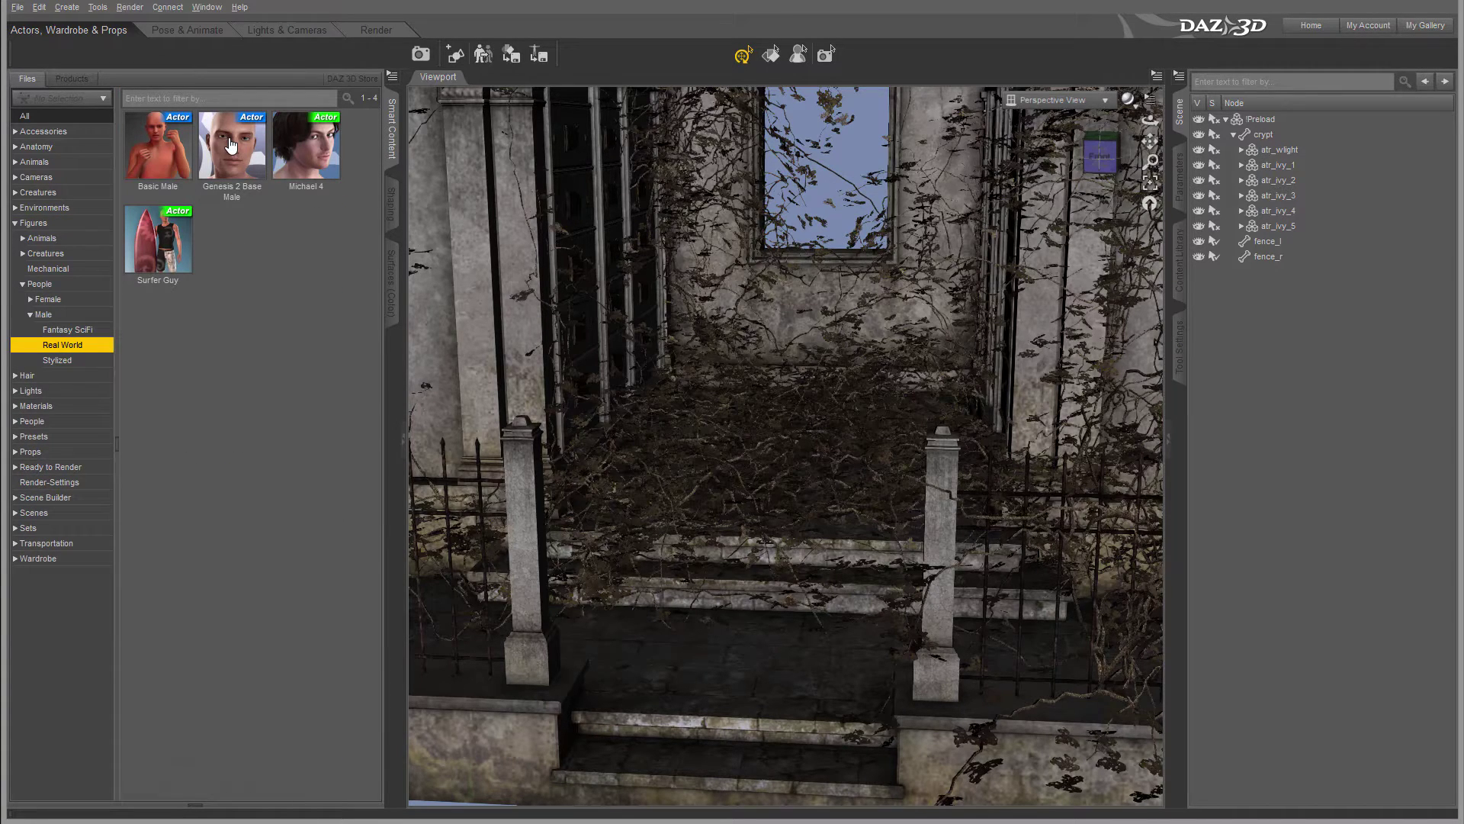
pyautogui.doubleClick(231, 145)
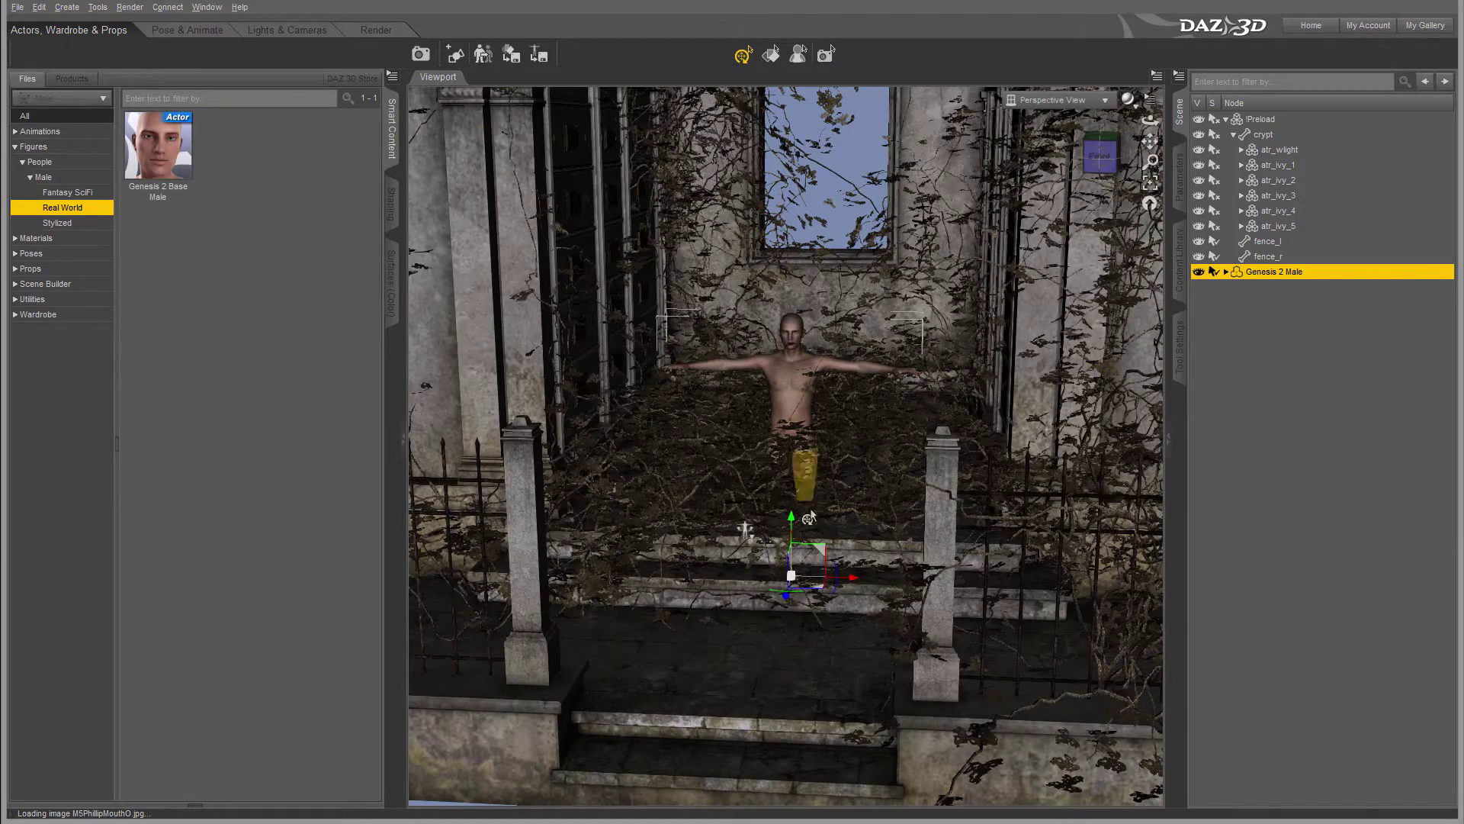
# Step: Raise the male figure out of the crypt floor and bring it forward onto the landing between the gate posts
pyautogui.moveTo(1110, 160)
pyautogui.mouseDown()
pyautogui.moveTo(1099, 161)
pyautogui.moveTo(1112, 160)
pyautogui.mouseUp()
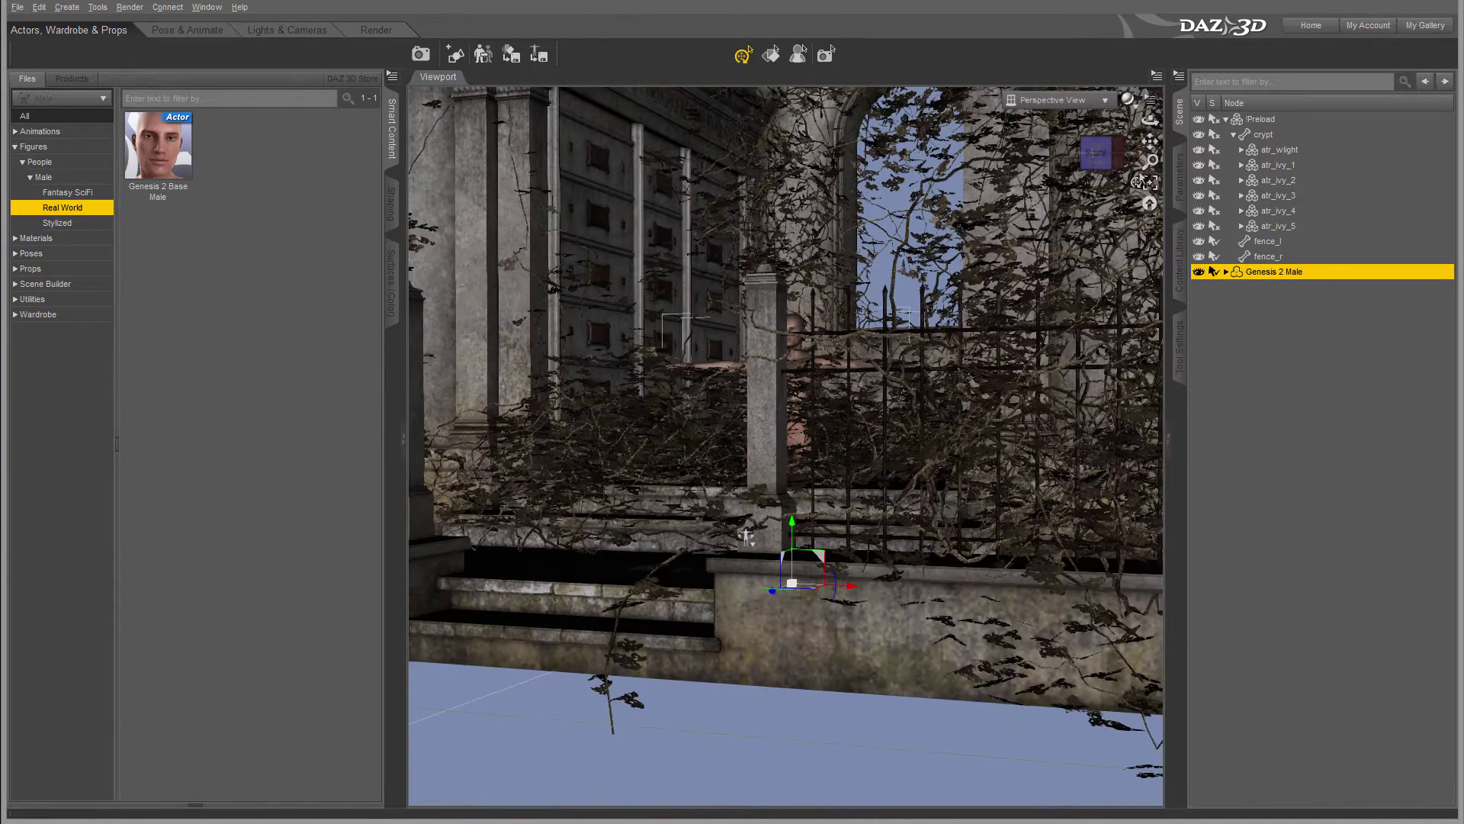
pyautogui.click(1098, 152)
pyautogui.click(1101, 139)
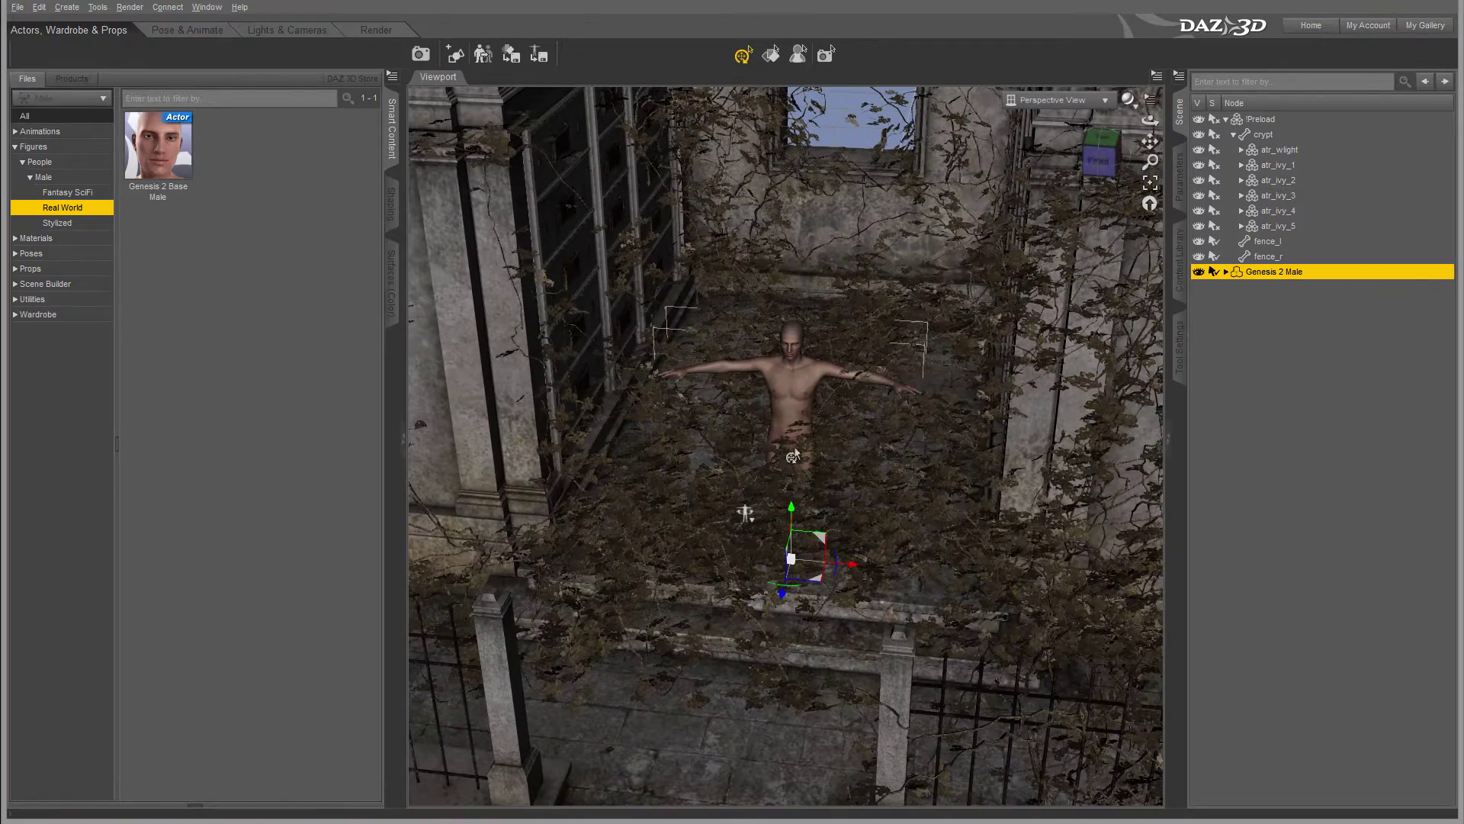
pyautogui.click(1110, 163)
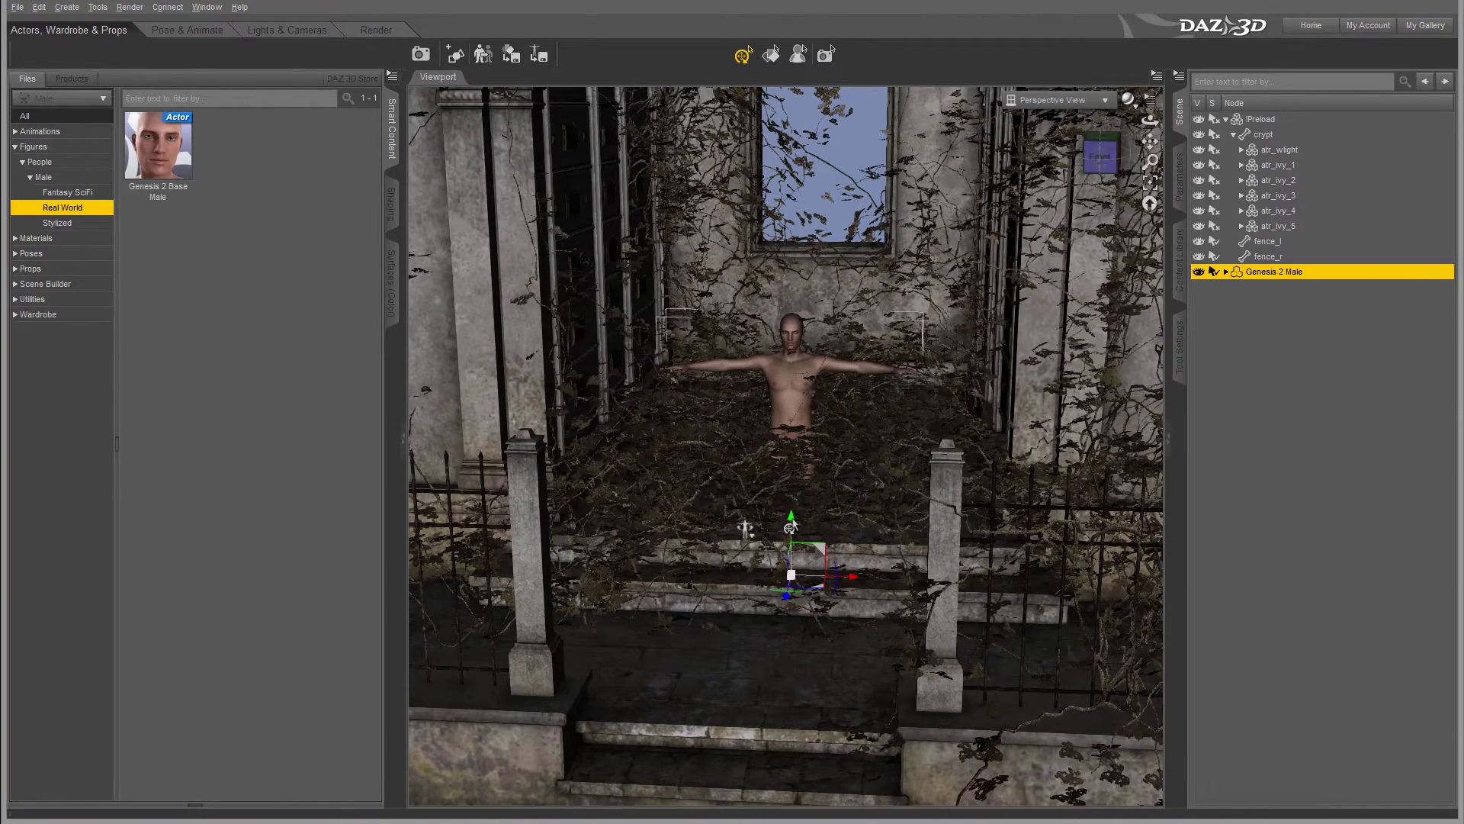
pyautogui.moveTo(791, 526); pyautogui.dragTo(795, 419)
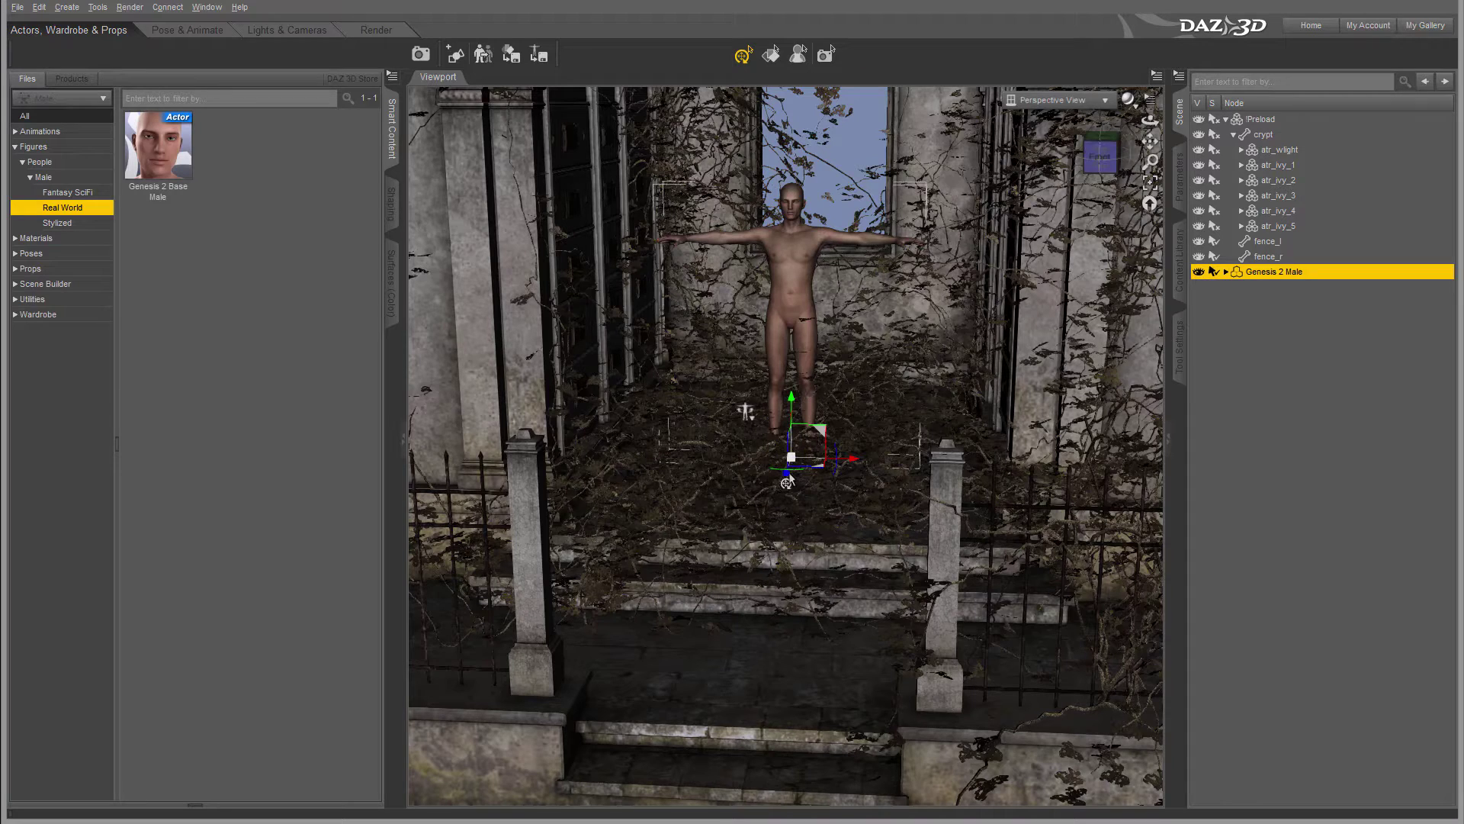
pyautogui.moveTo(782, 488); pyautogui.dragTo(713, 679)
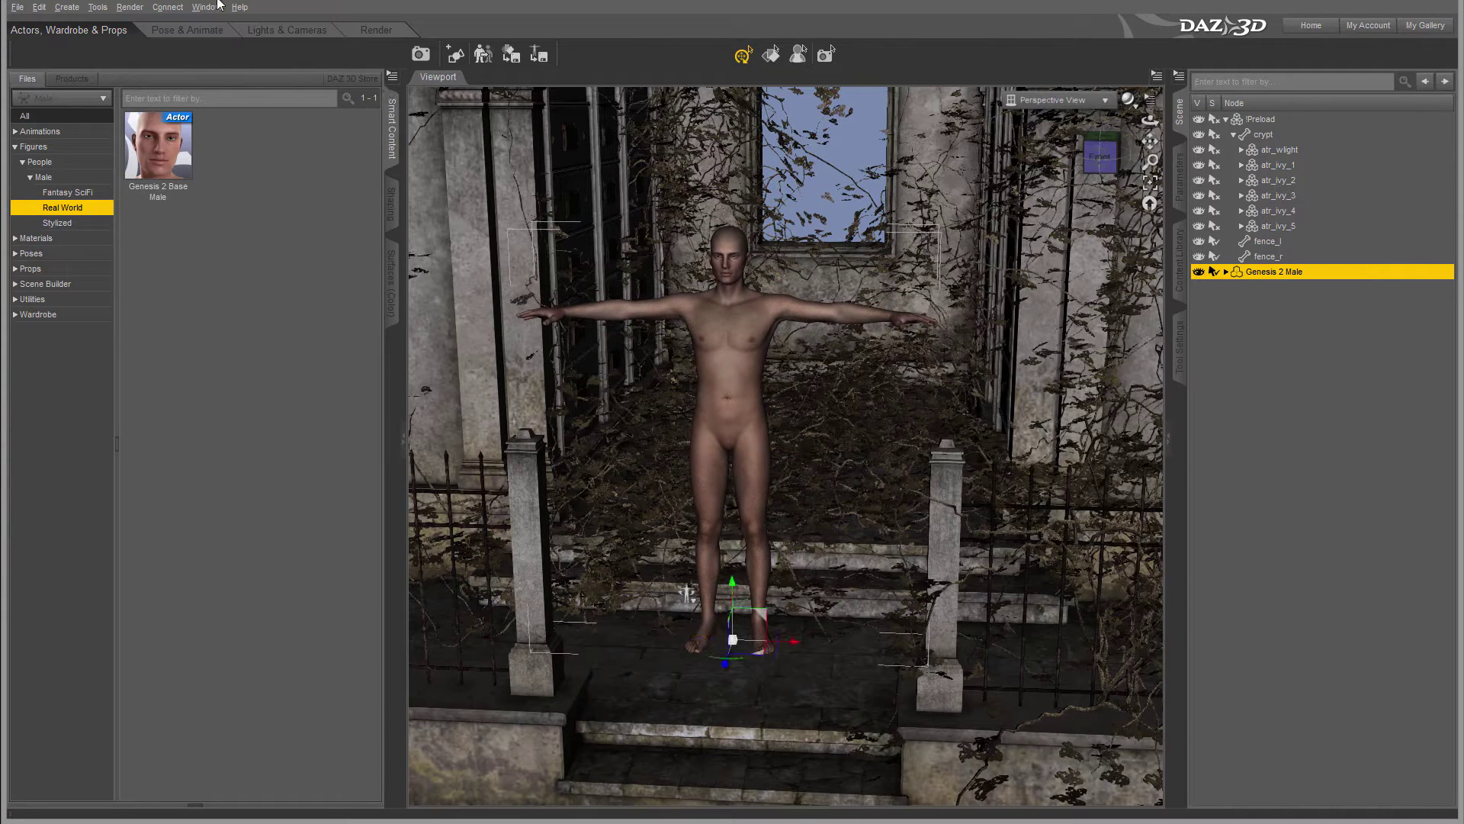
# Step: Apply Move To Floor to the Genesis 2 Male figure
pyautogui.click(39, 8)
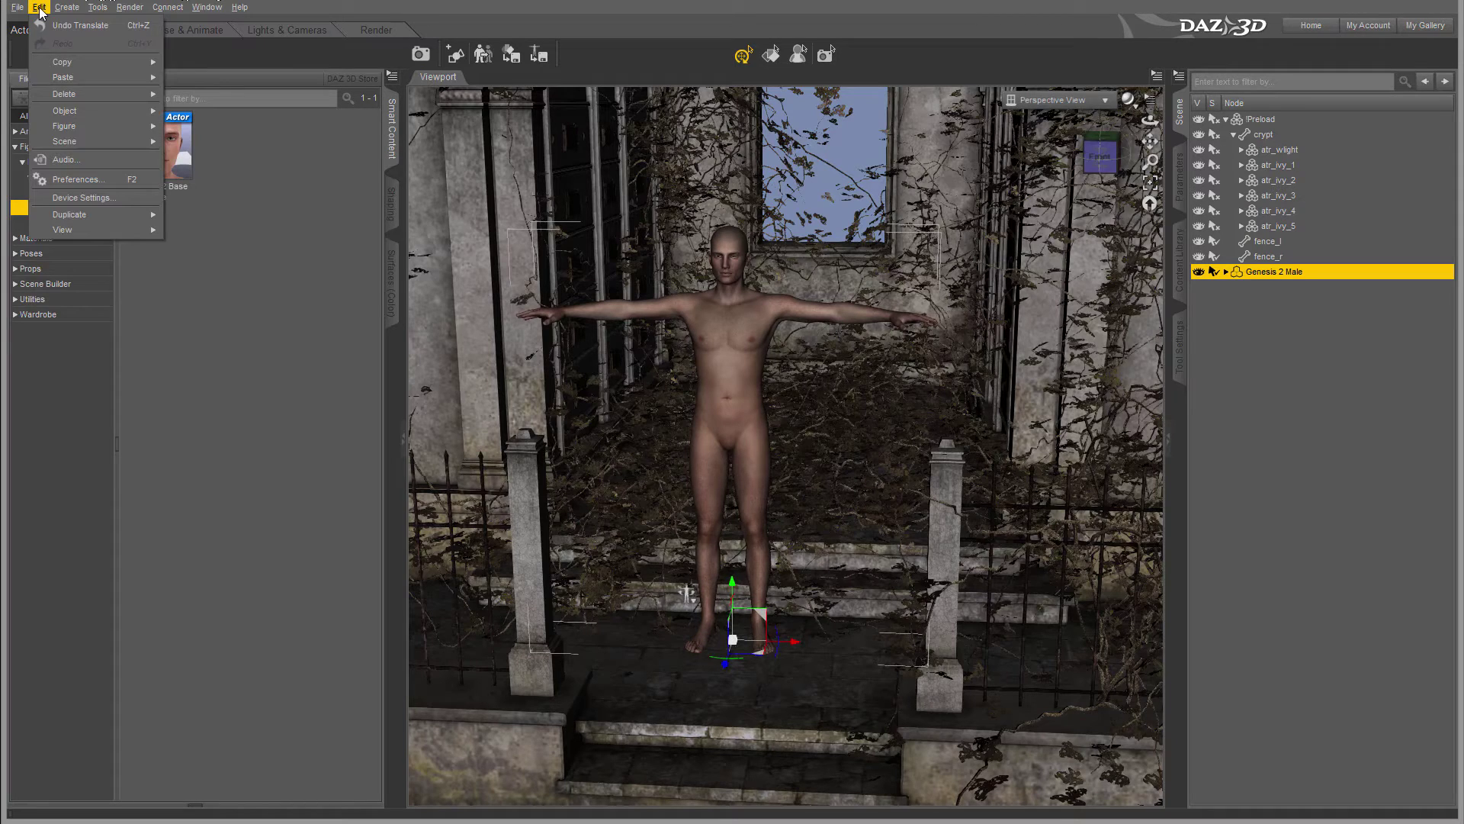
pyautogui.moveTo(103, 126)
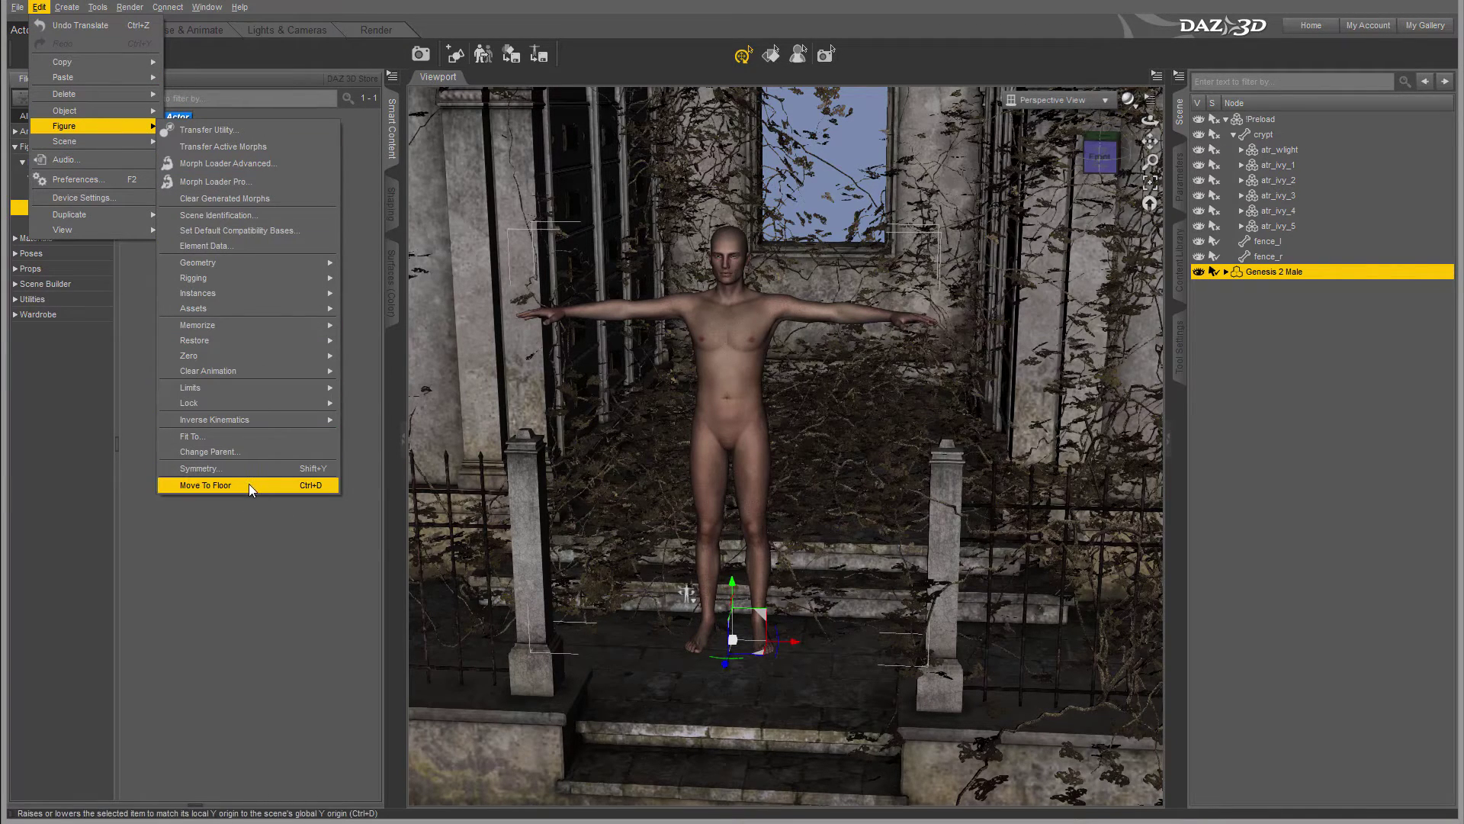
pyautogui.click(249, 483)
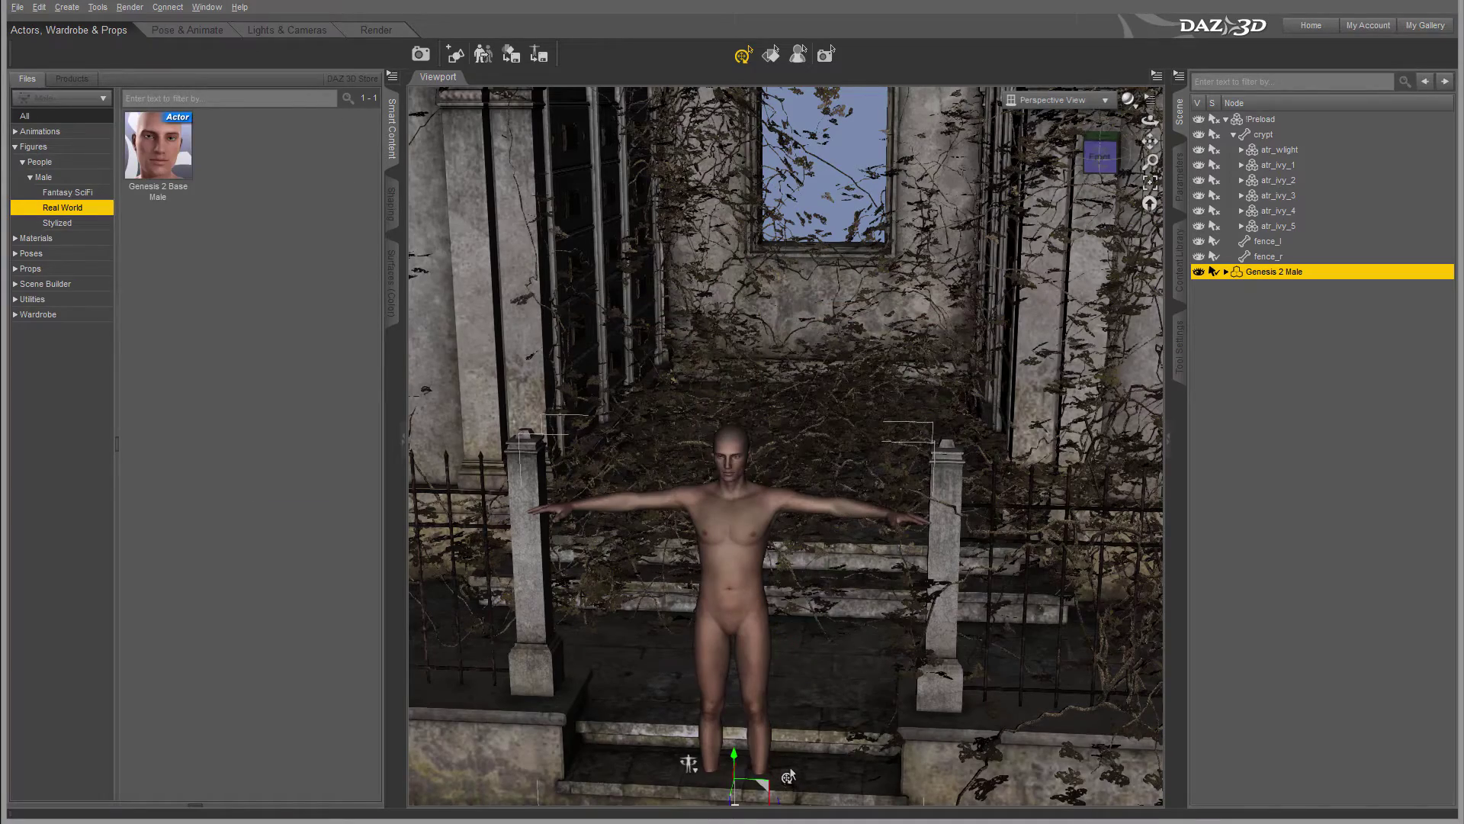
# Step: Move the male figure back and up so its feet stand on the landing, and centre it between the gate posts
pyautogui.moveTo(1097, 157); pyautogui.dragTo(541, 736)
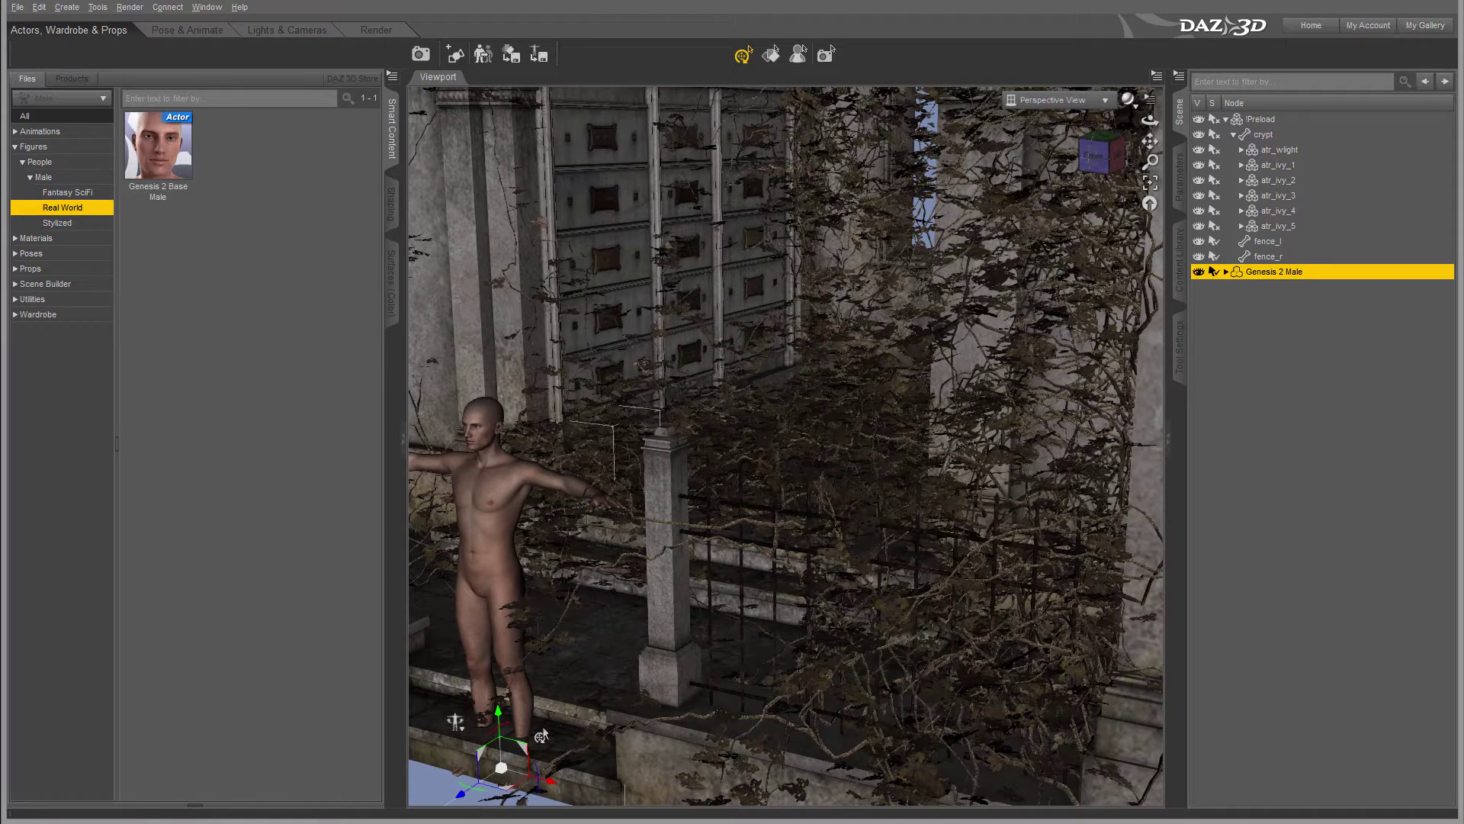
pyautogui.moveTo(456, 804); pyautogui.dragTo(527, 759)
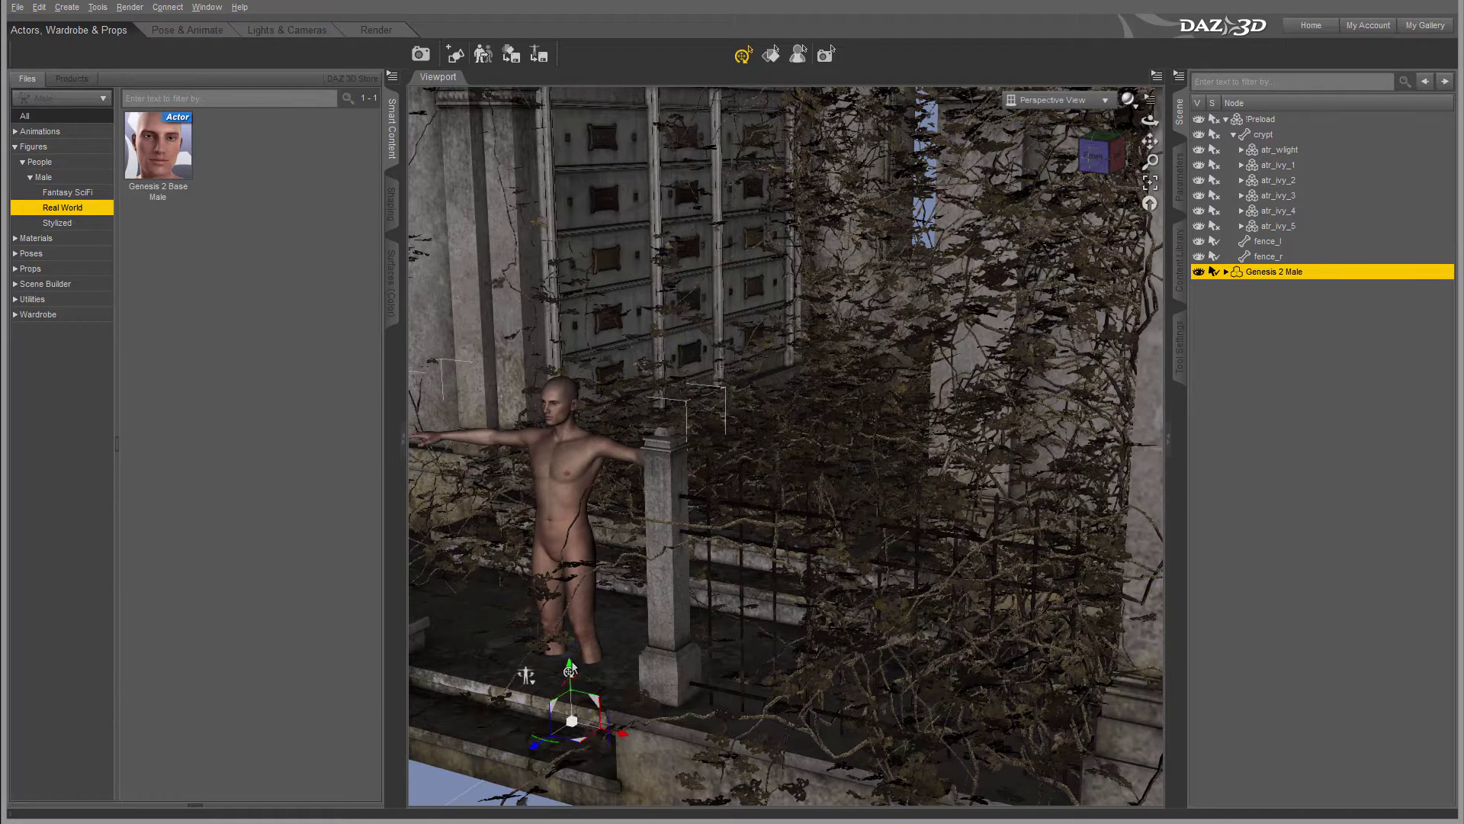
pyautogui.moveTo(568, 673); pyautogui.dragTo(574, 563)
pyautogui.moveTo(575, 563); pyautogui.dragTo(582, 607)
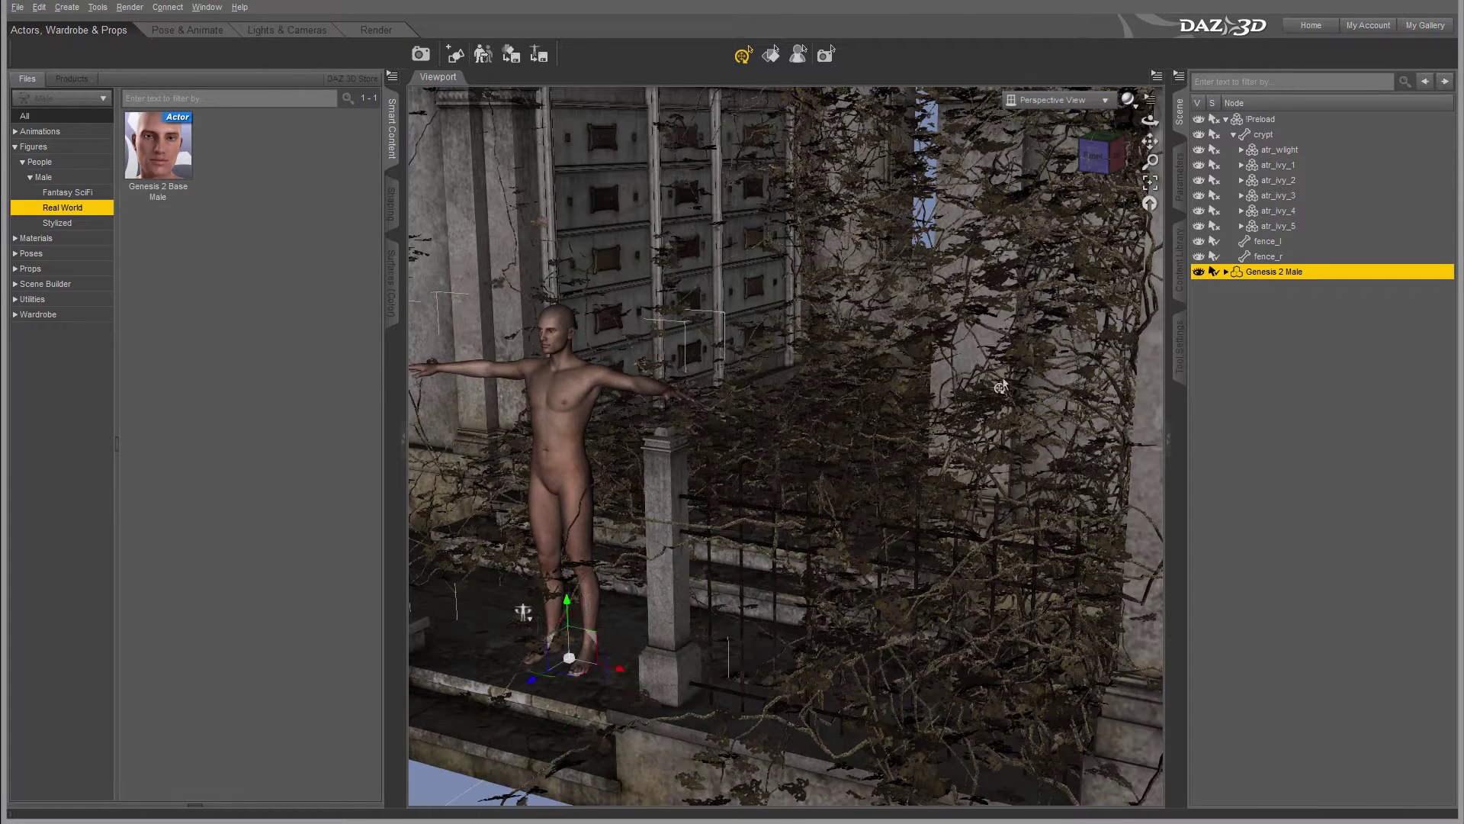
pyautogui.click(1104, 156)
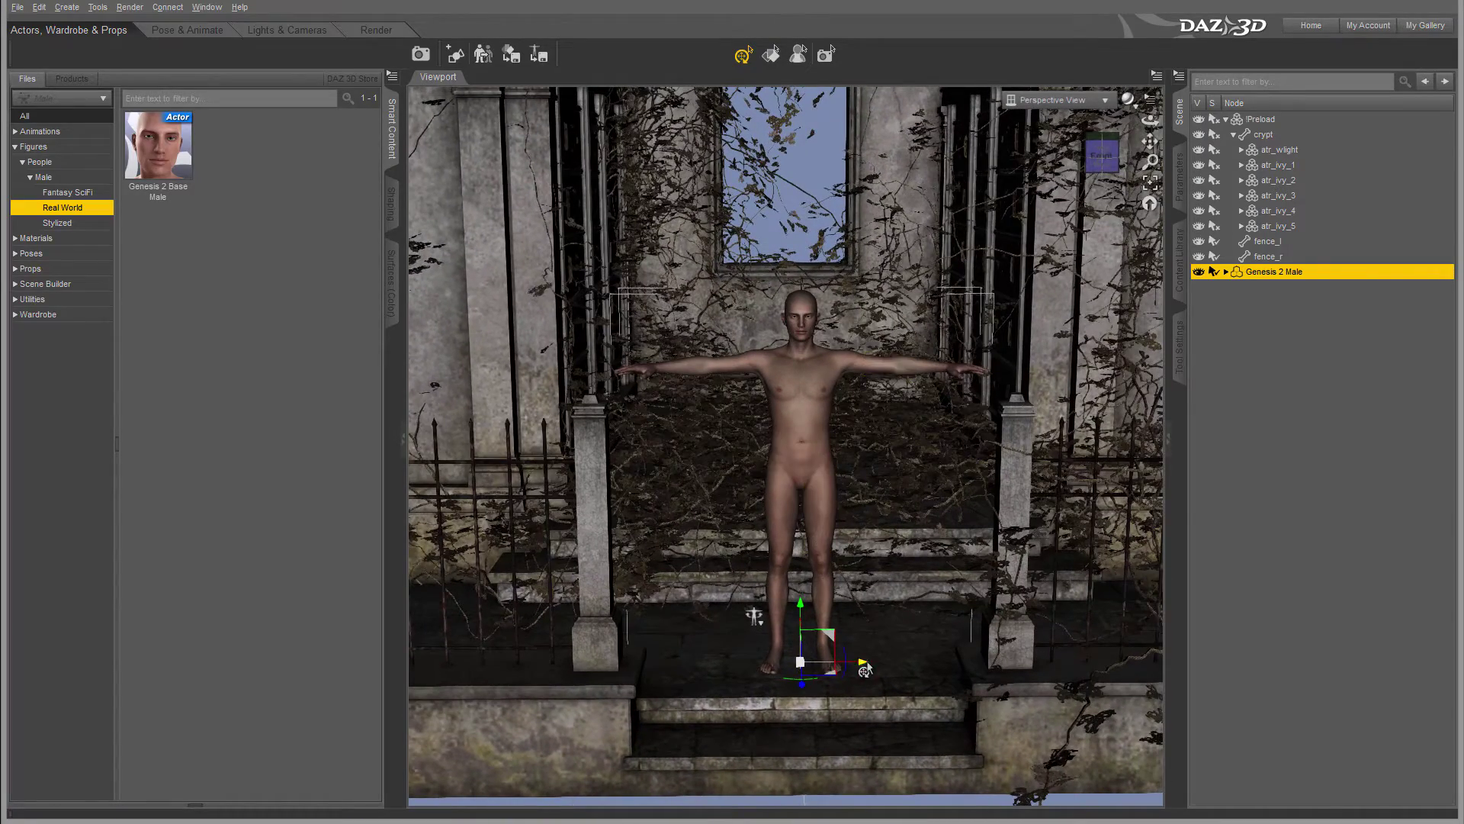
pyautogui.moveTo(863, 669); pyautogui.dragTo(819, 674)
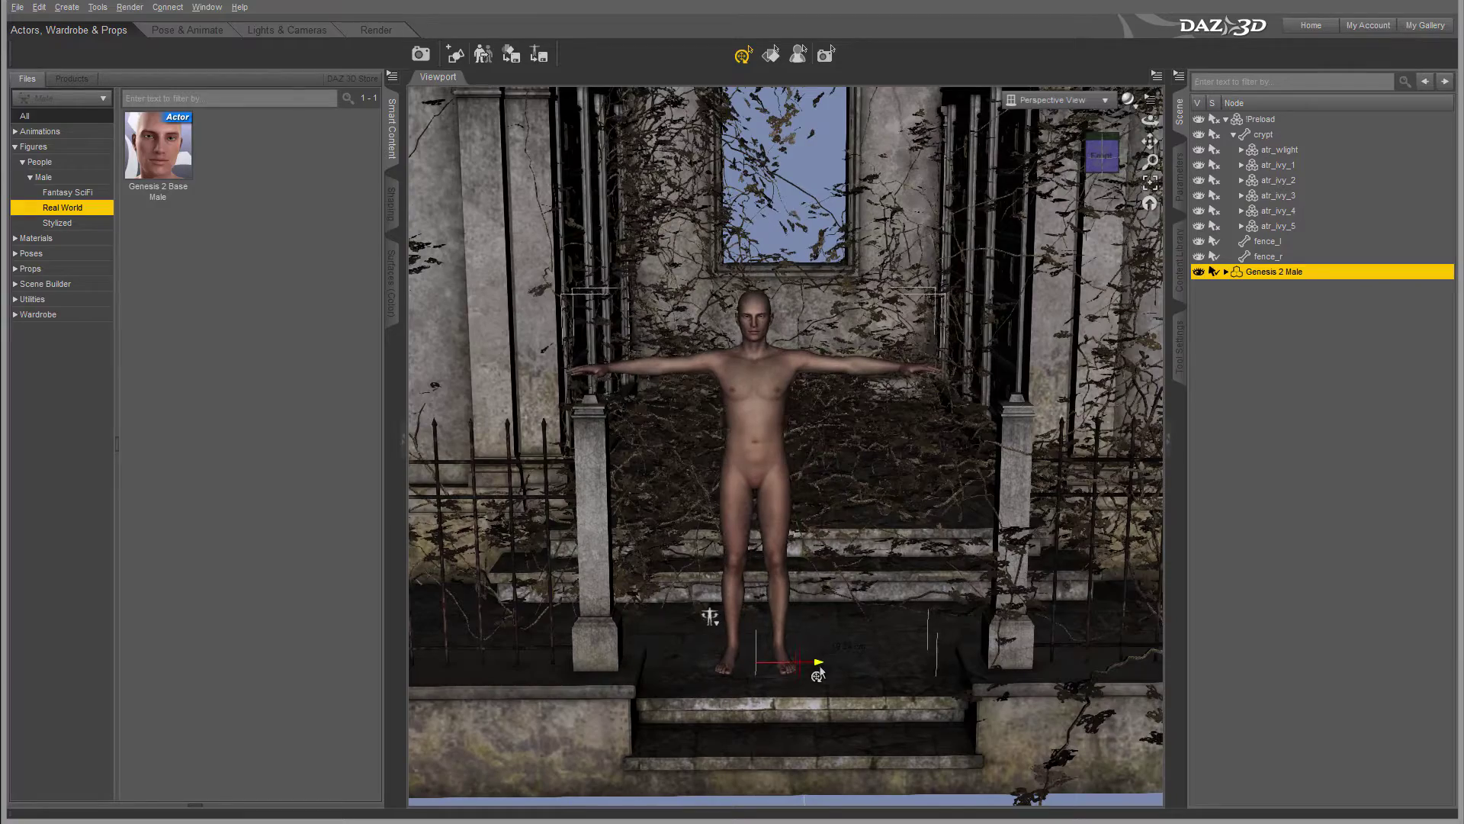
pyautogui.click(1102, 157)
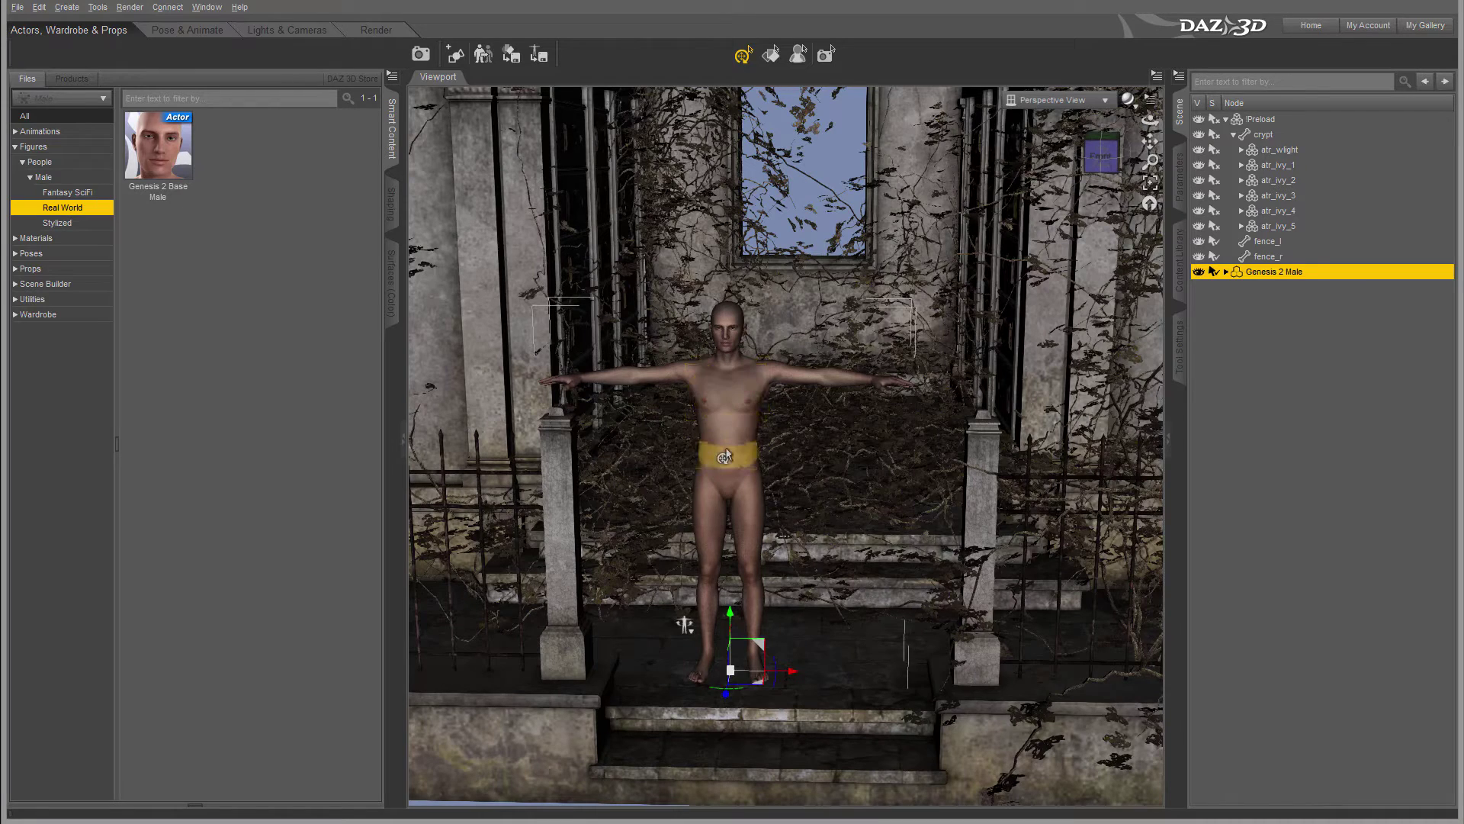
# Step: Dress the Genesis 2 Male figure in the Lumberjack Outfit from its compatible content
pyautogui.click(725, 449)
pyautogui.click(69, 120)
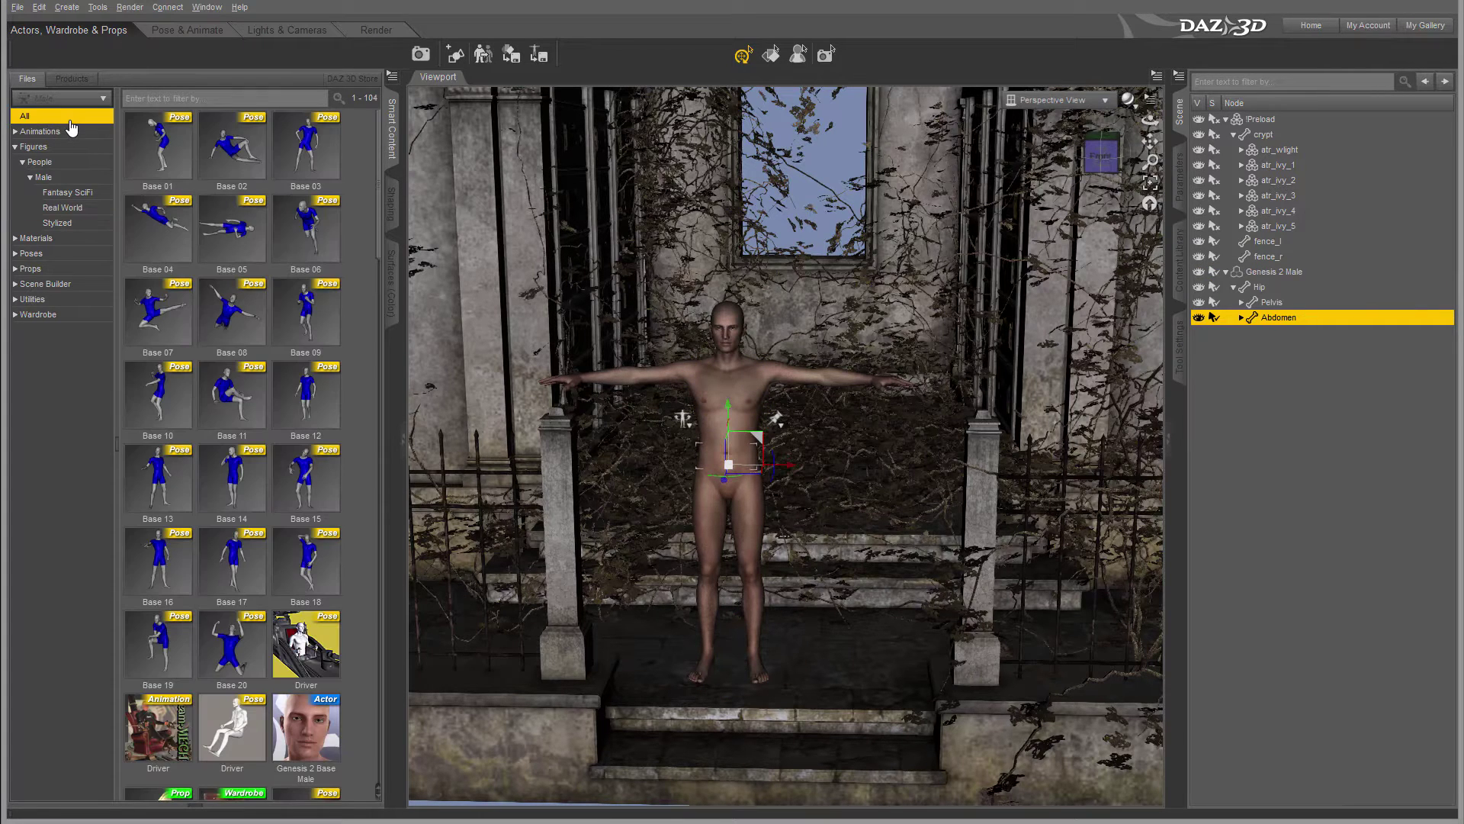
pyautogui.scroll(-15, 354, 406)
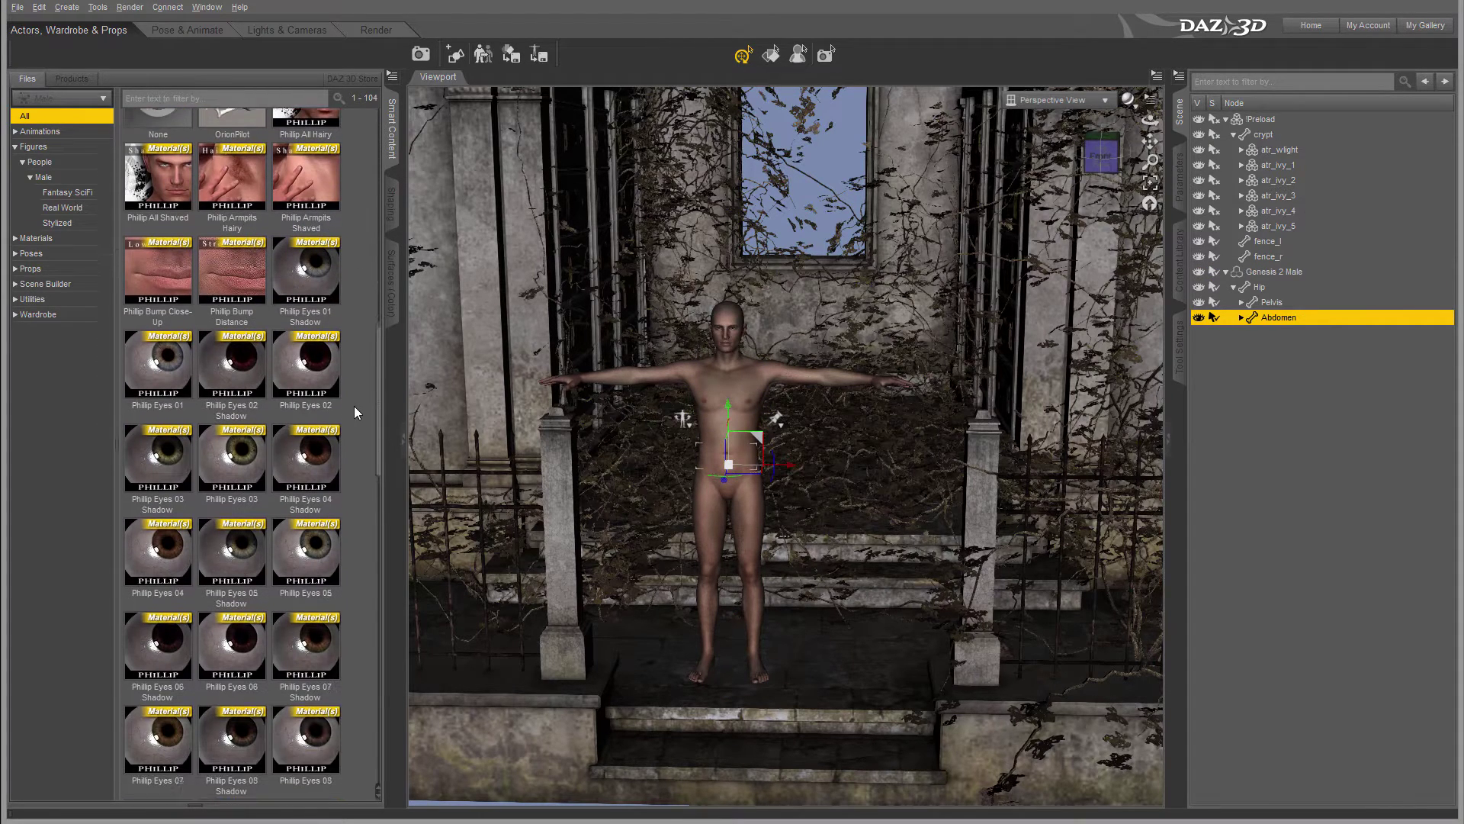
pyautogui.click(38, 315)
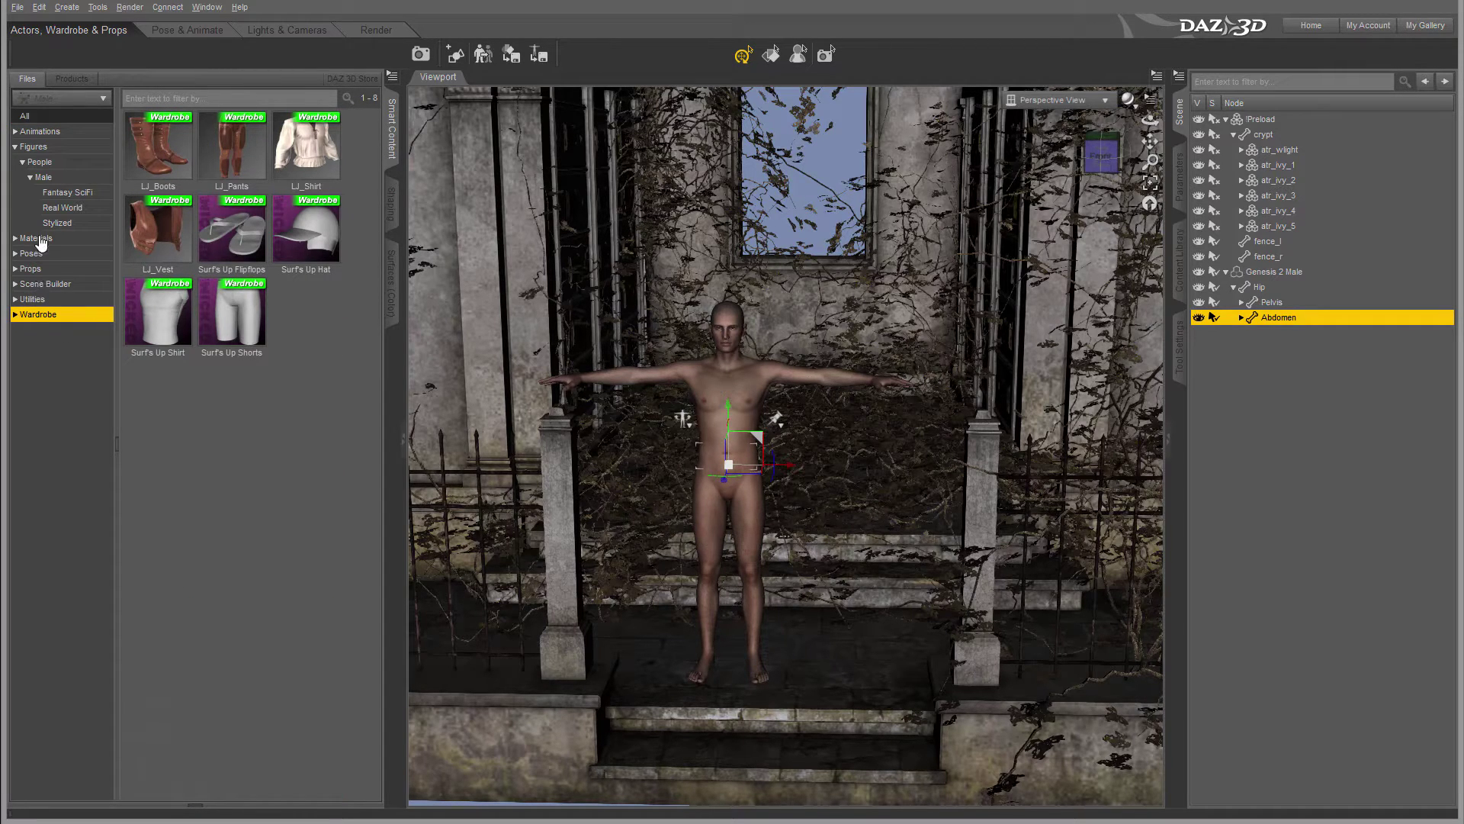
pyautogui.click(37, 119)
pyautogui.moveTo(374, 157); pyautogui.dragTo(381, 283)
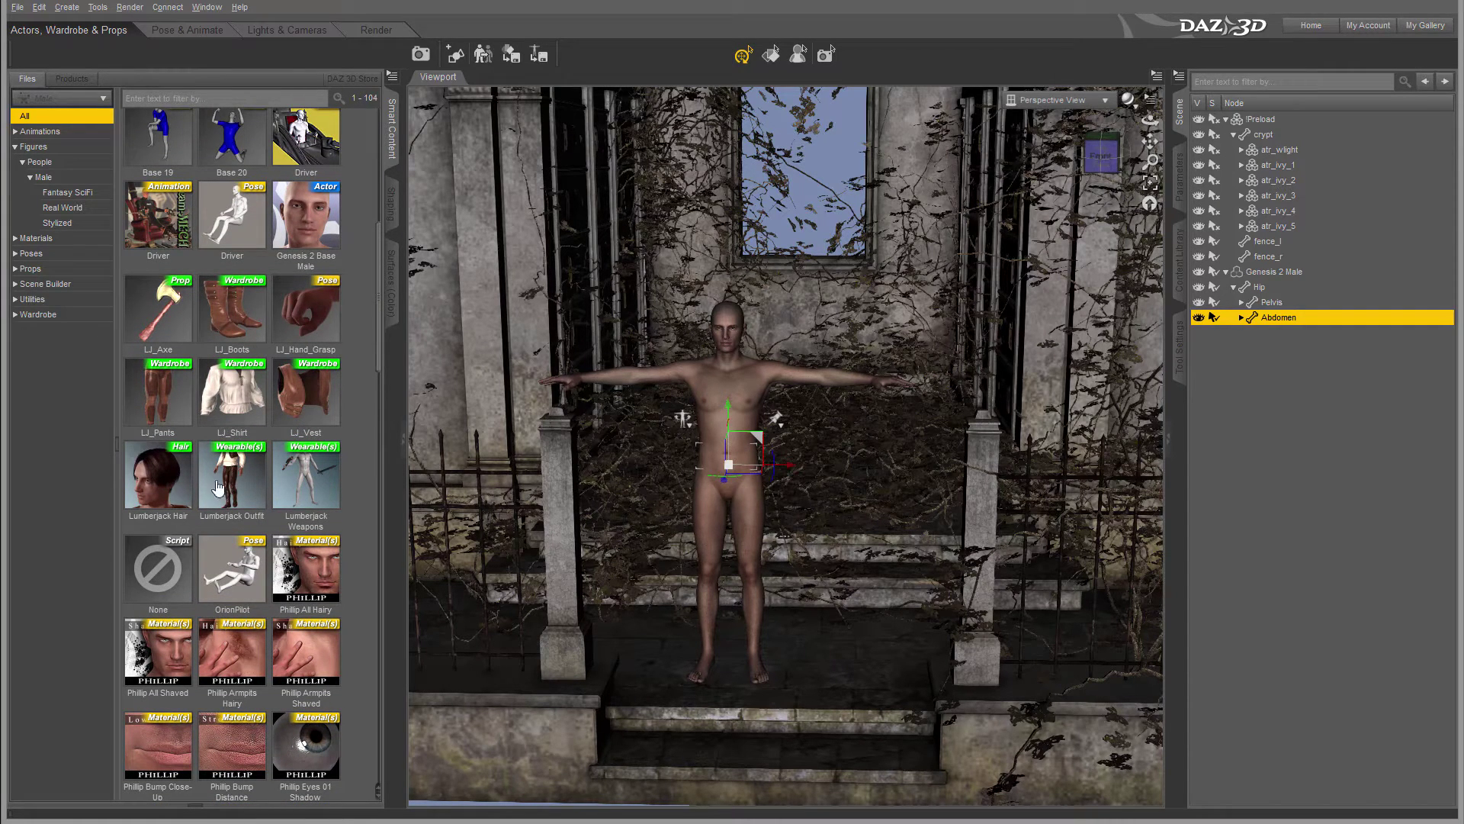
pyautogui.moveTo(224, 472); pyautogui.dragTo(729, 416)
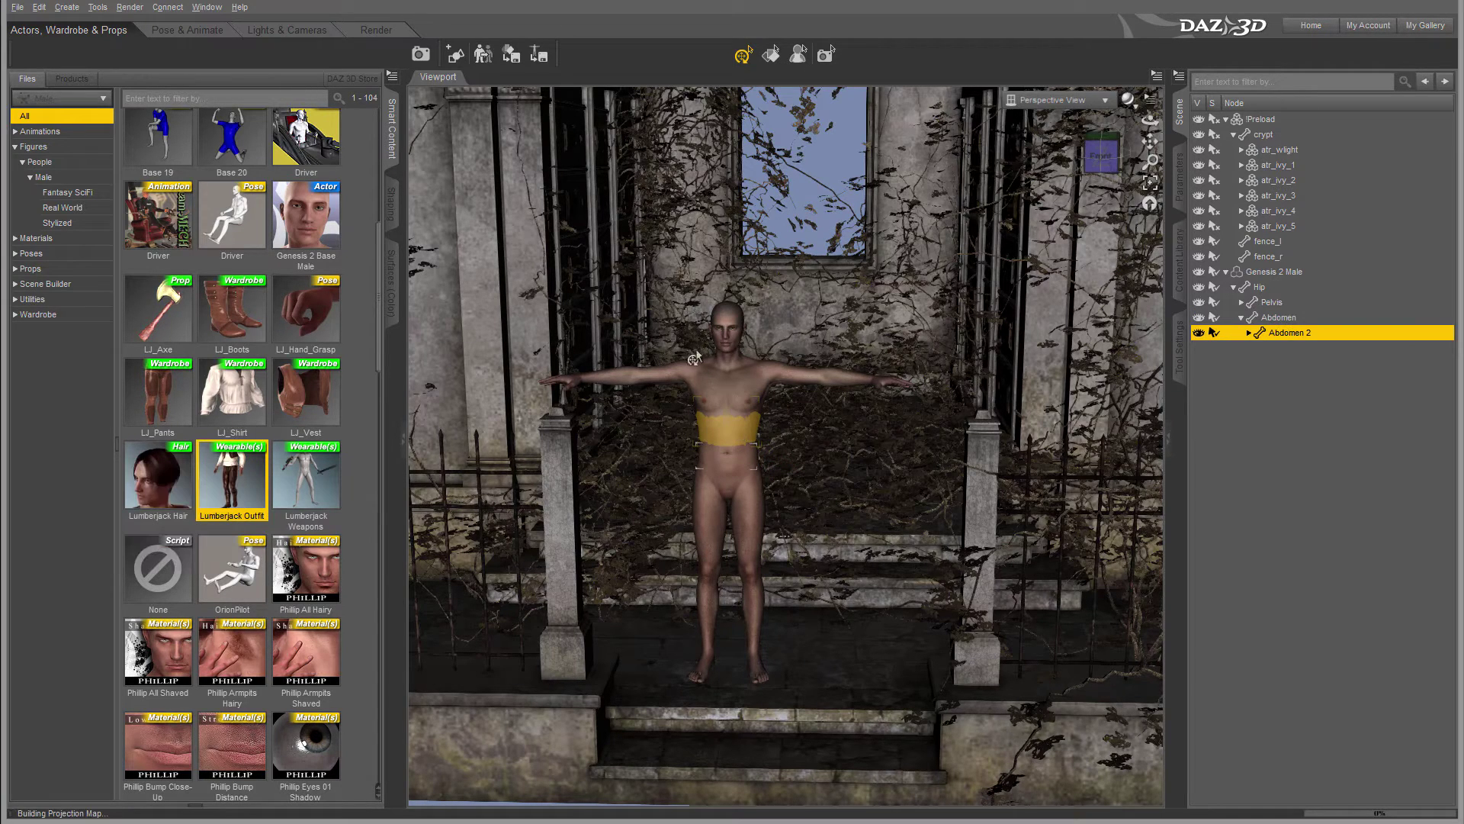
pyautogui.click(748, 373)
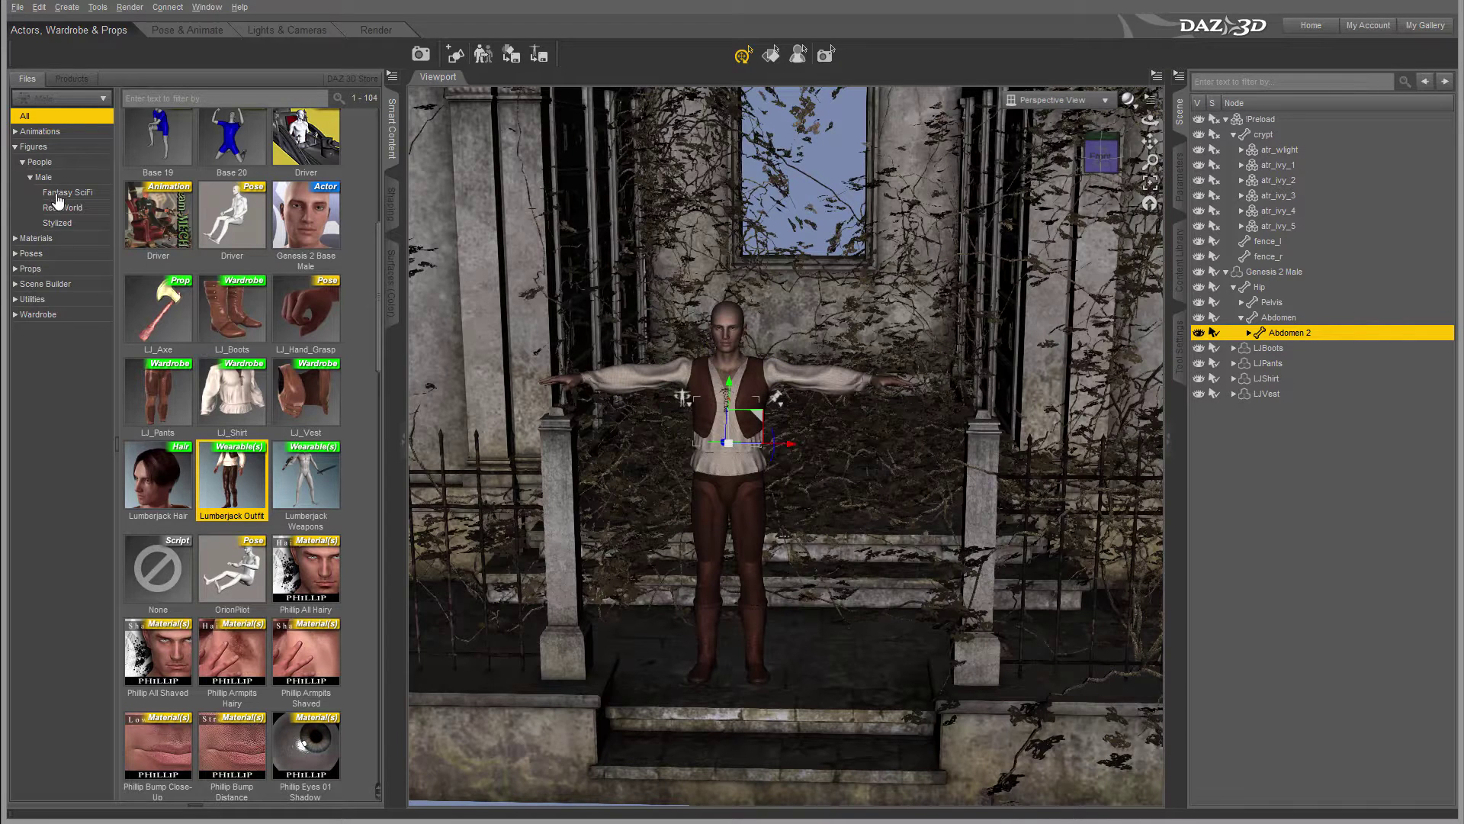
# Step: Add the Lumberjack Hair to the male figure's head and try selecting the hair and the head in the viewport
pyautogui.click(155, 479)
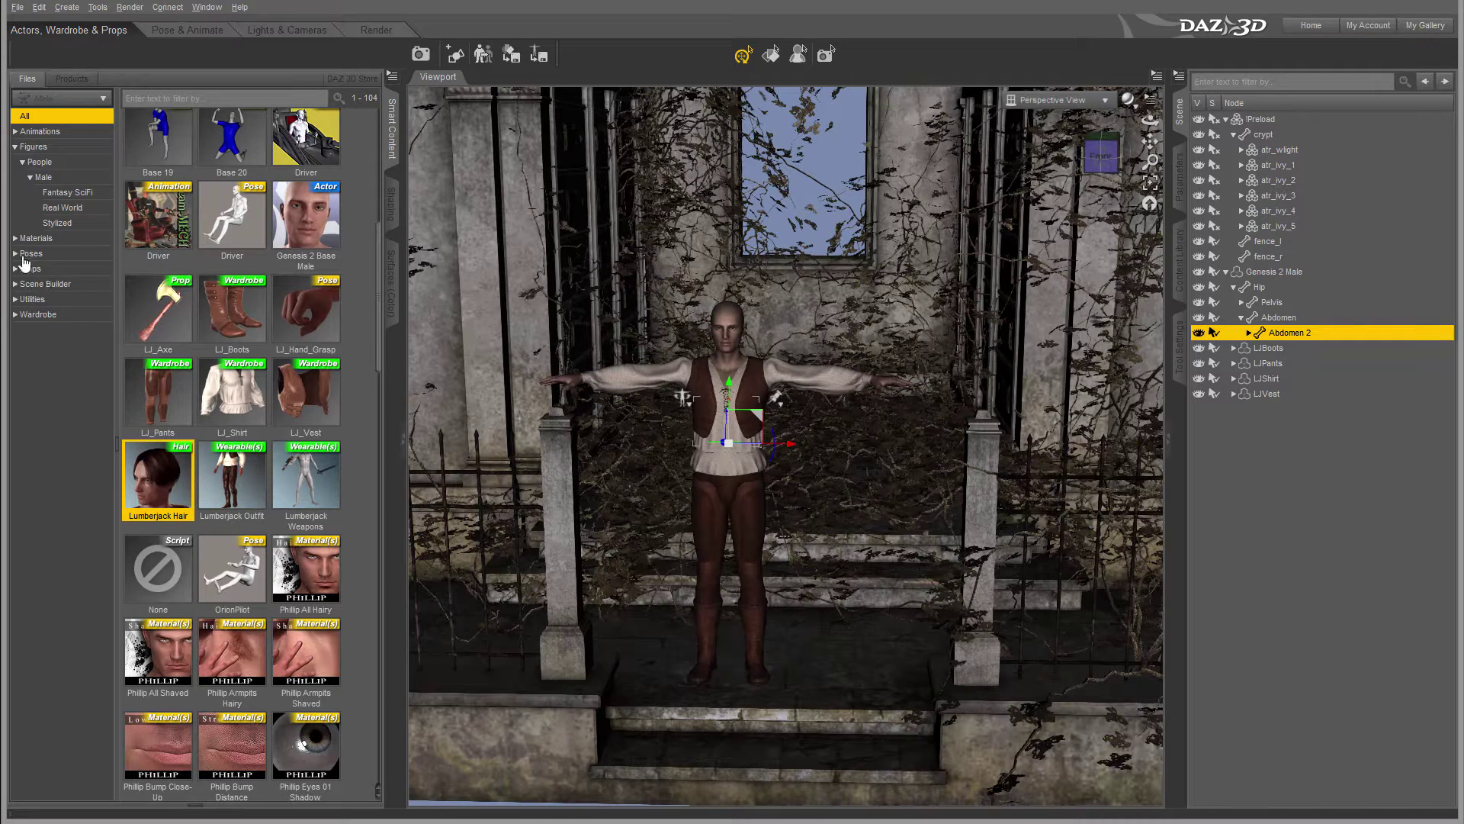
pyautogui.moveTo(168, 488); pyautogui.dragTo(730, 321)
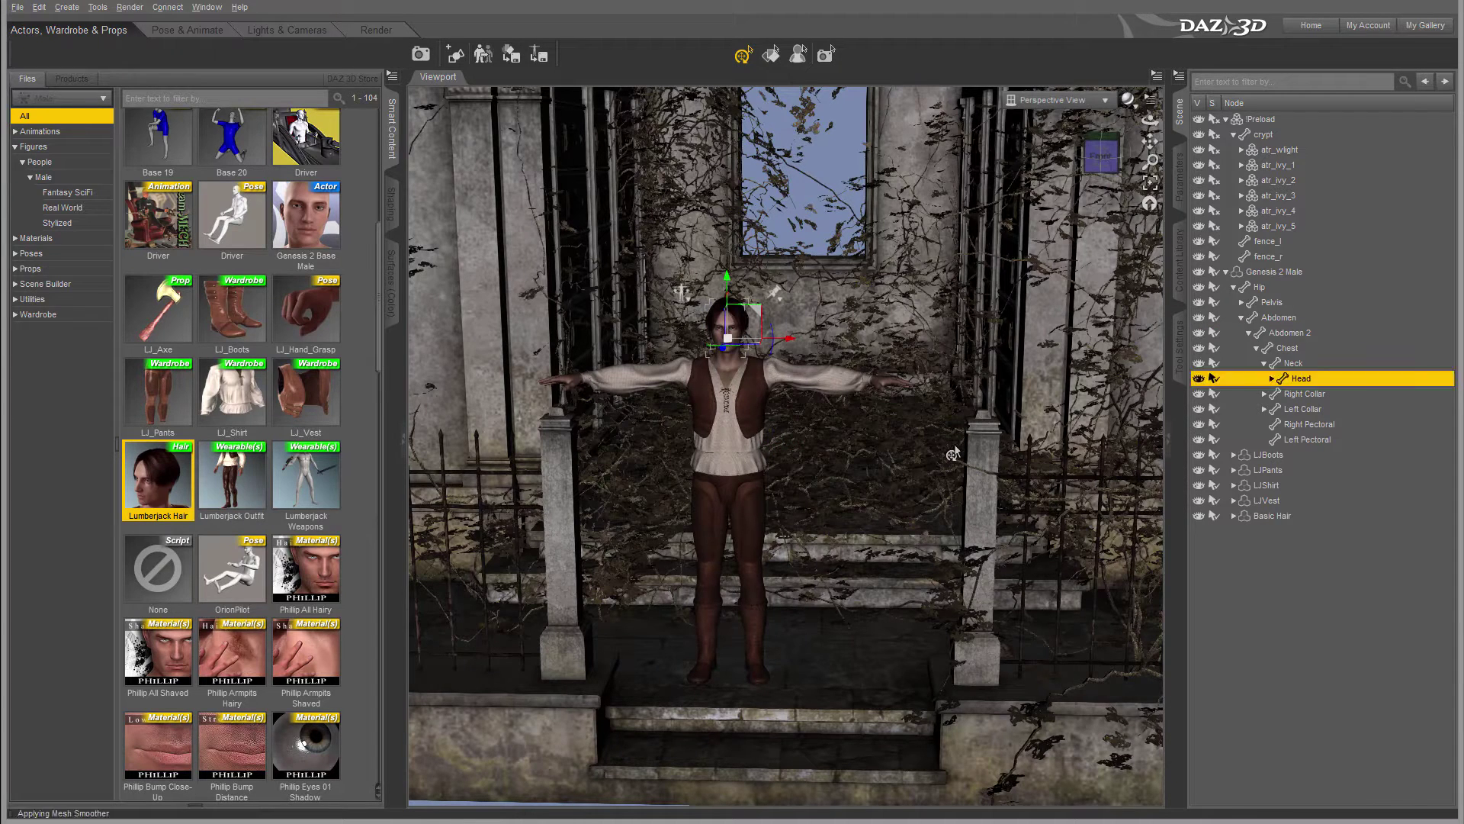
pyautogui.rightClick(737, 319)
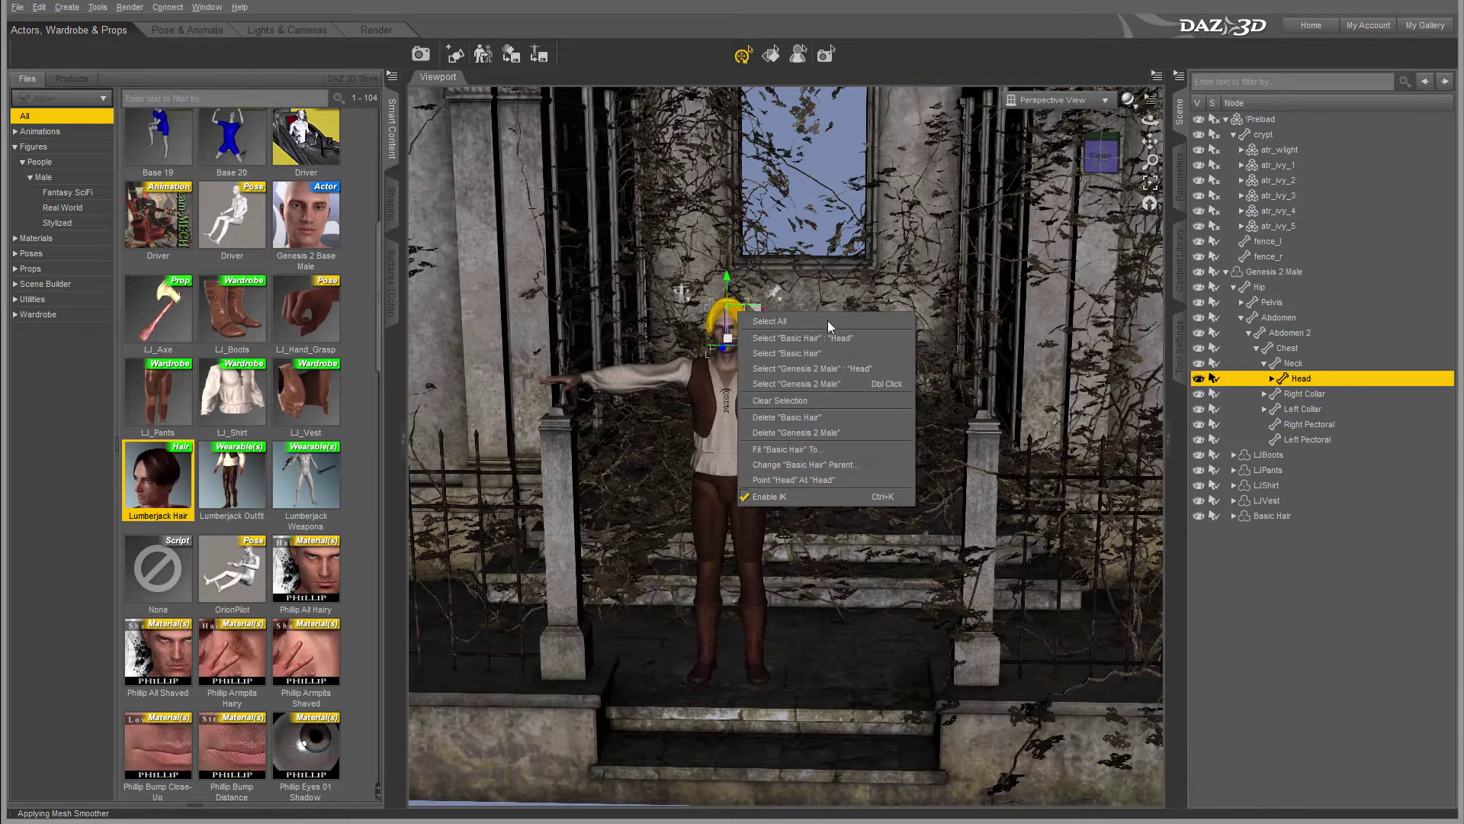
pyautogui.click(829, 354)
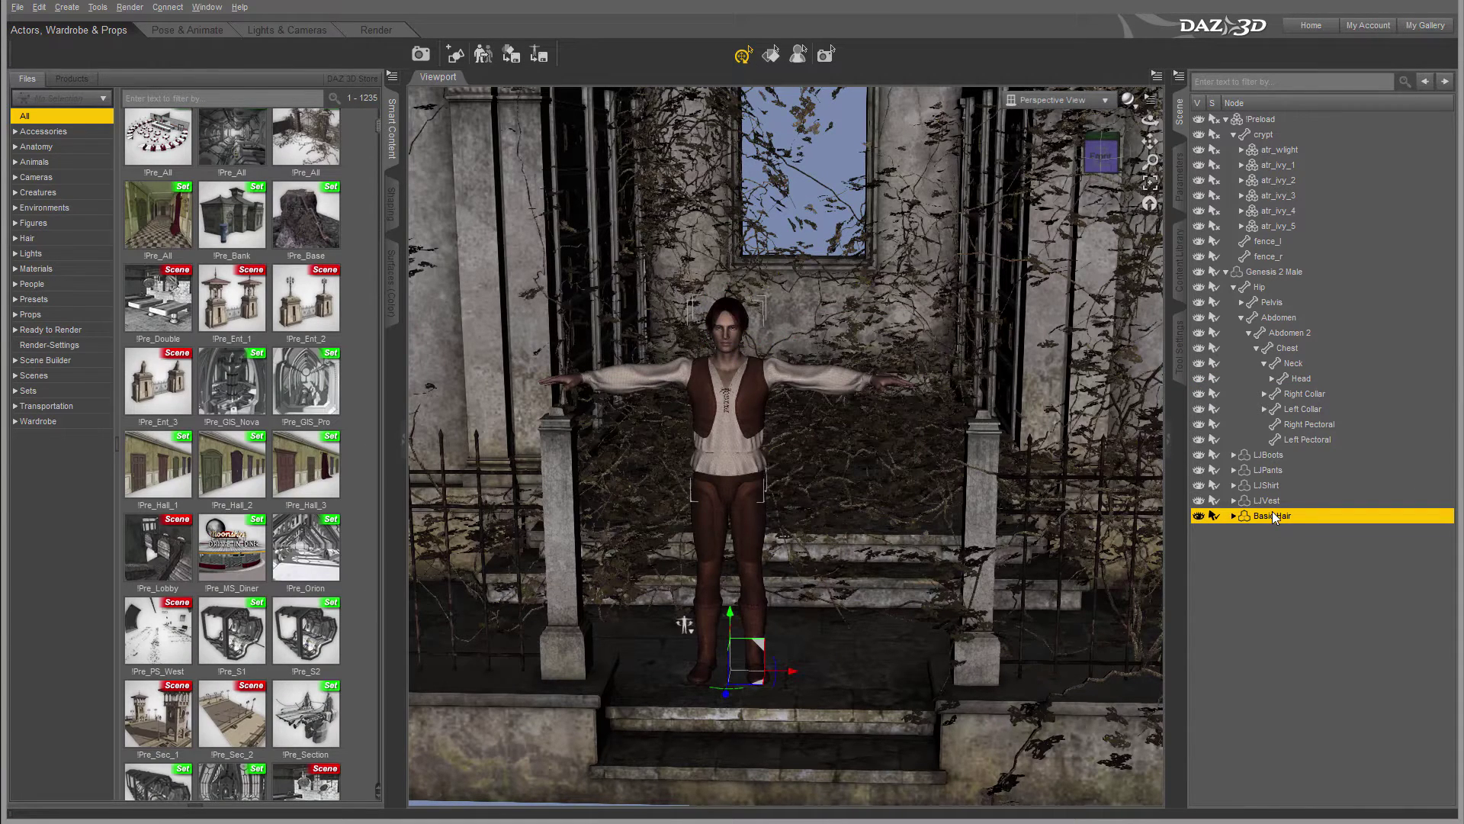
pyautogui.click(733, 319)
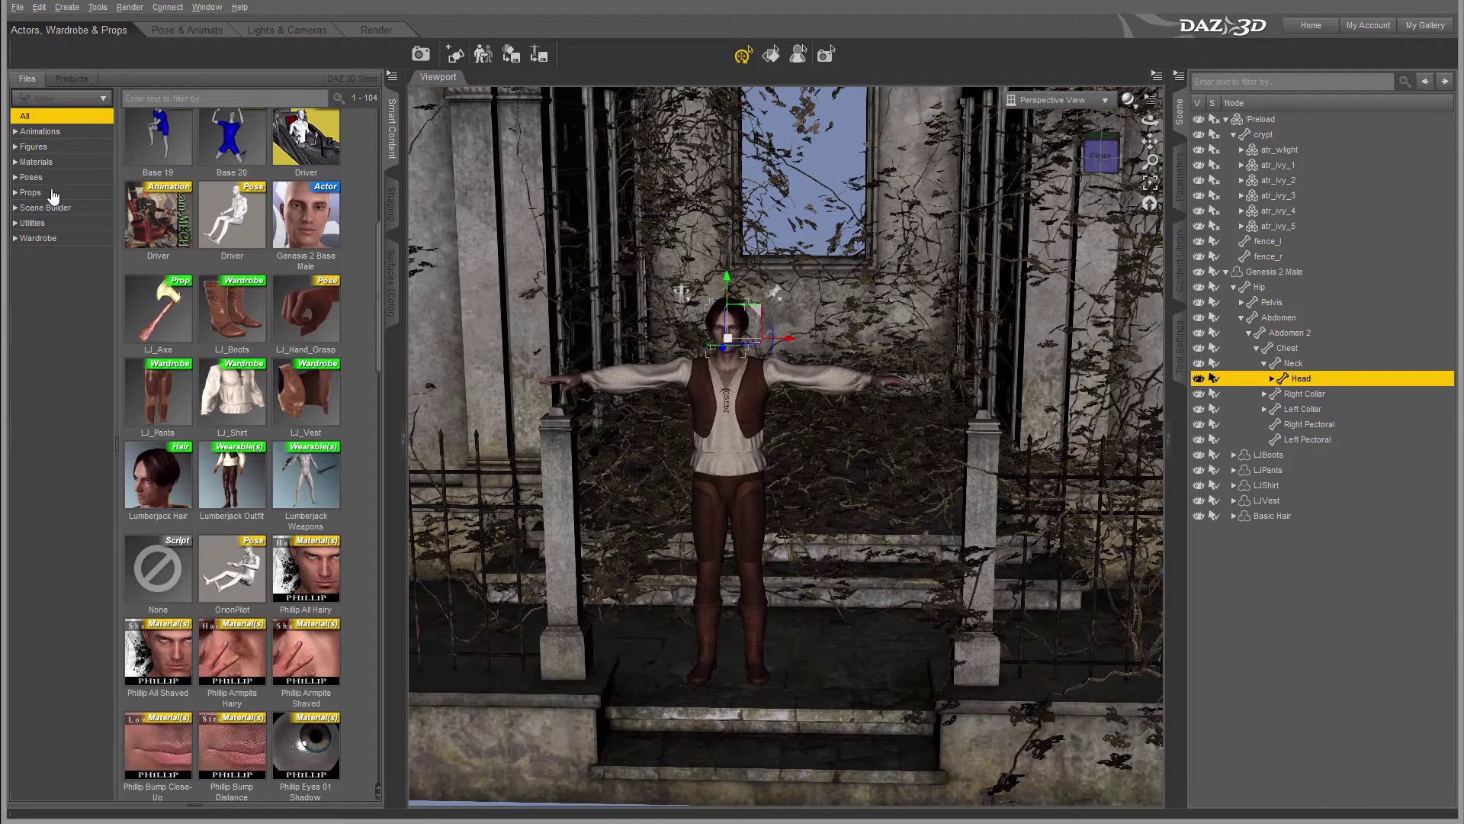
# Step: Apply the HAIR SHAPE - Toulouse Hair shaping preset to the Basic Hair item
pyautogui.click(391, 204)
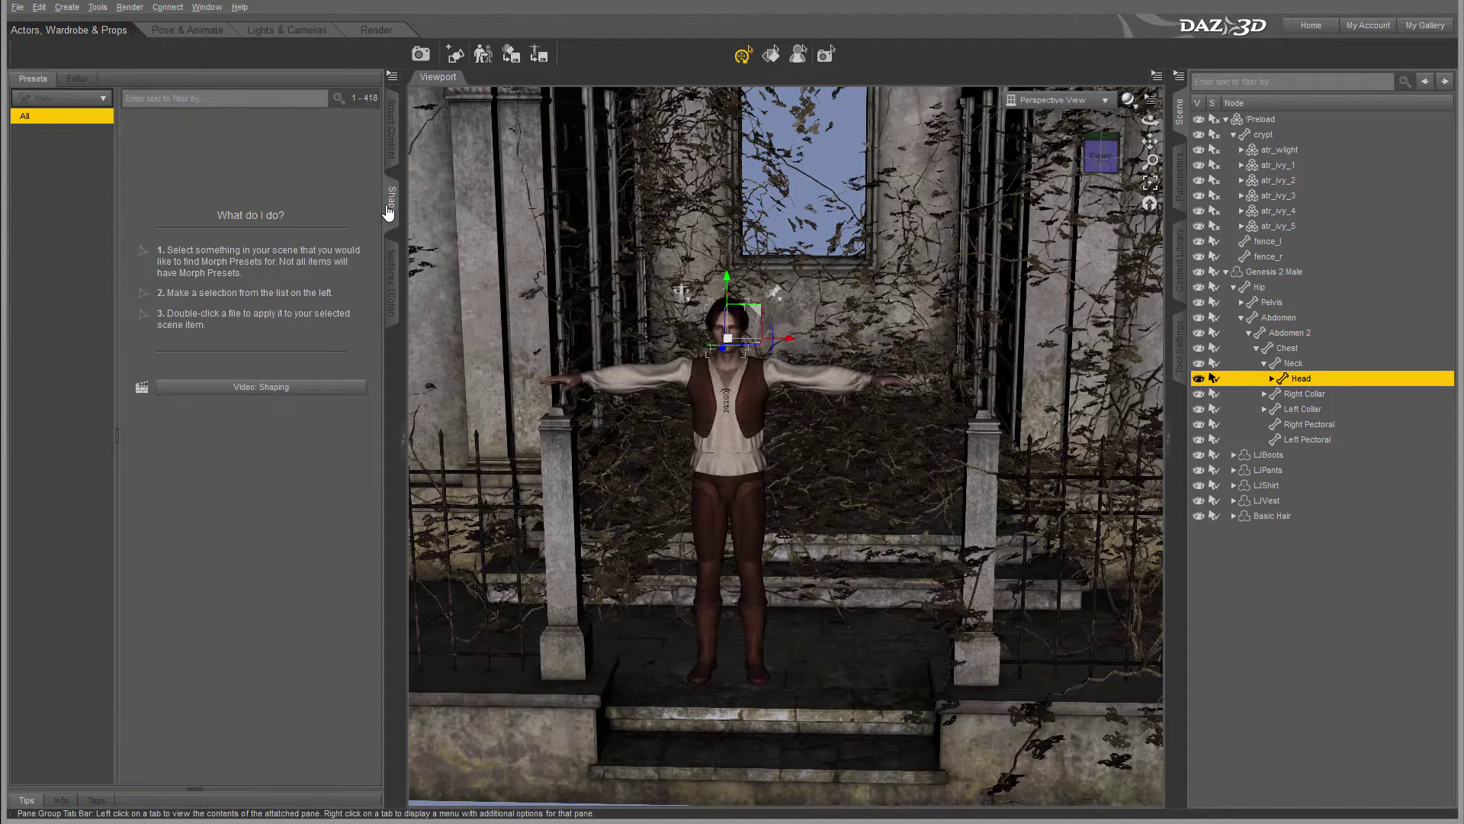
pyautogui.click(390, 201)
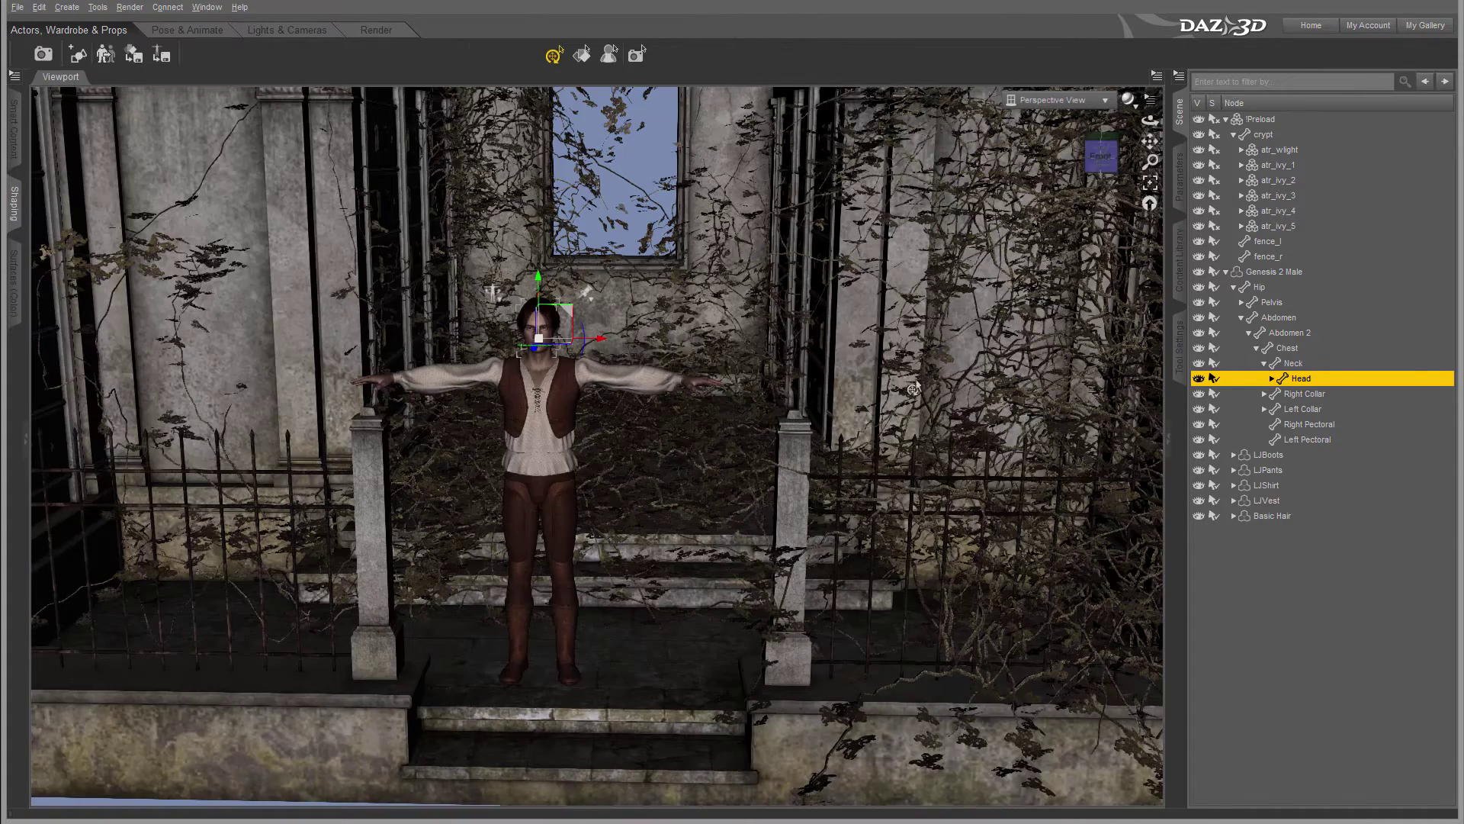
pyautogui.click(22, 434)
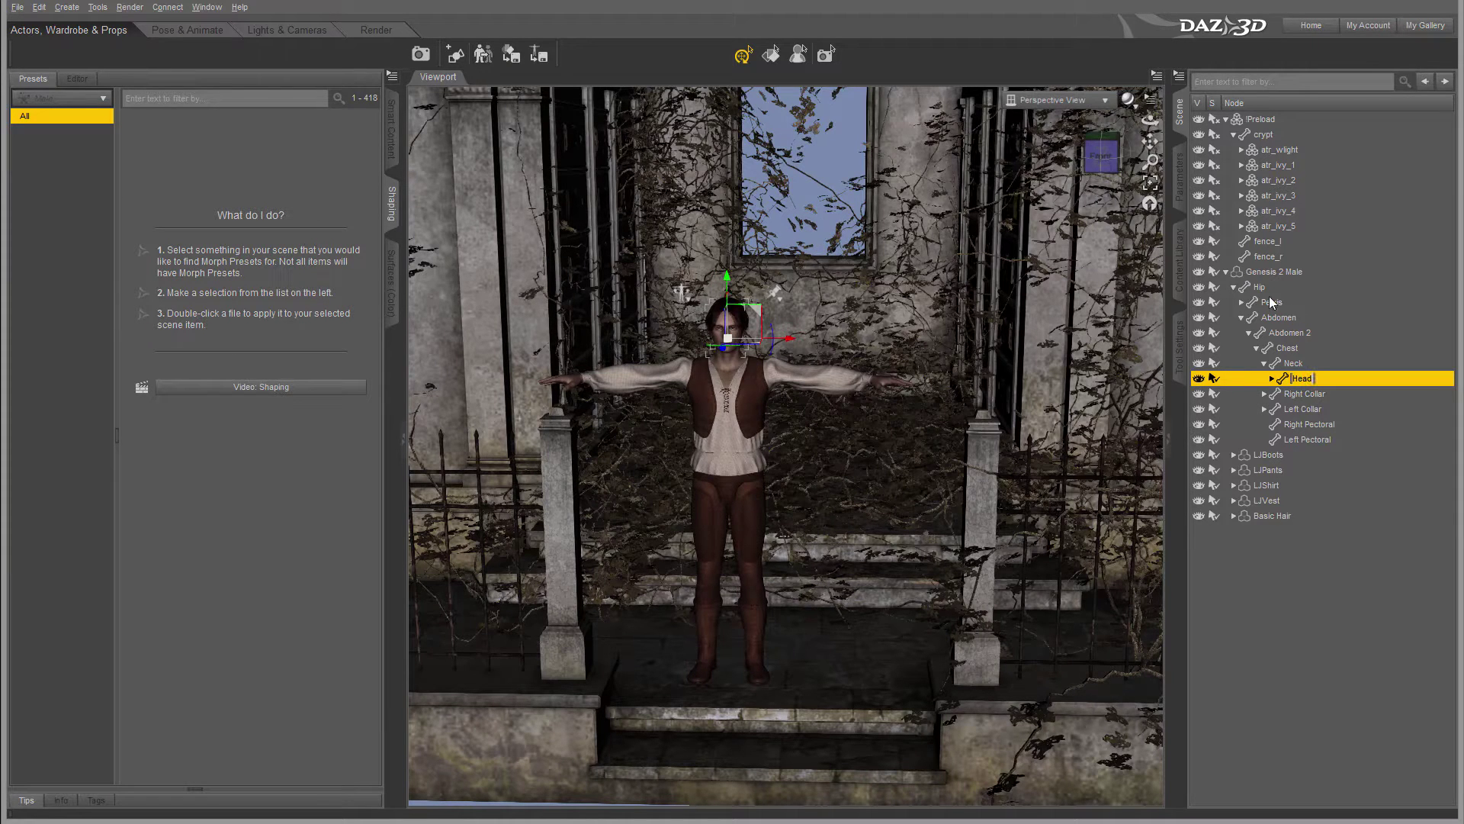
pyautogui.click(1278, 516)
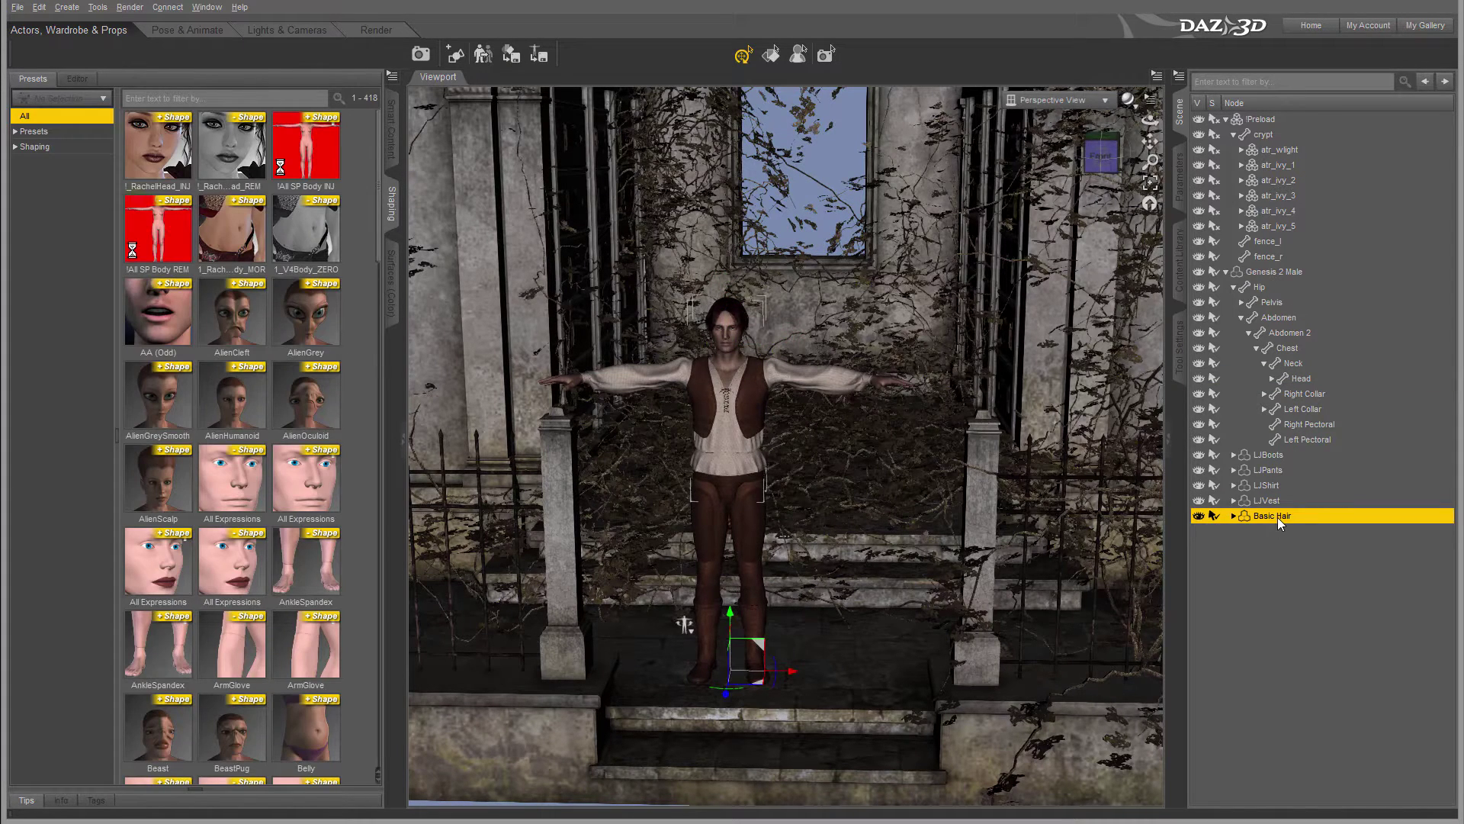
pyautogui.click(15, 146)
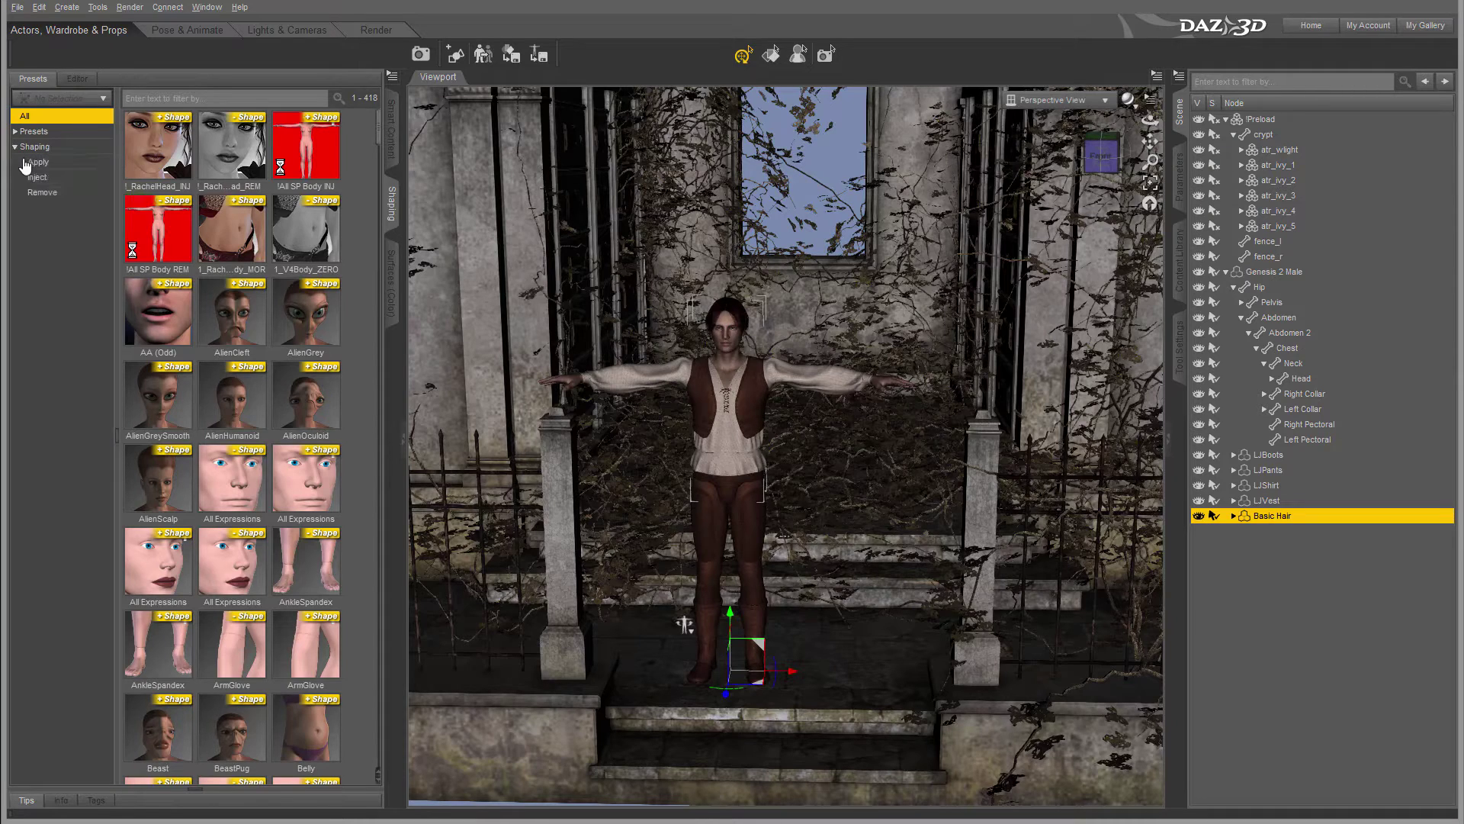
pyautogui.click(40, 194)
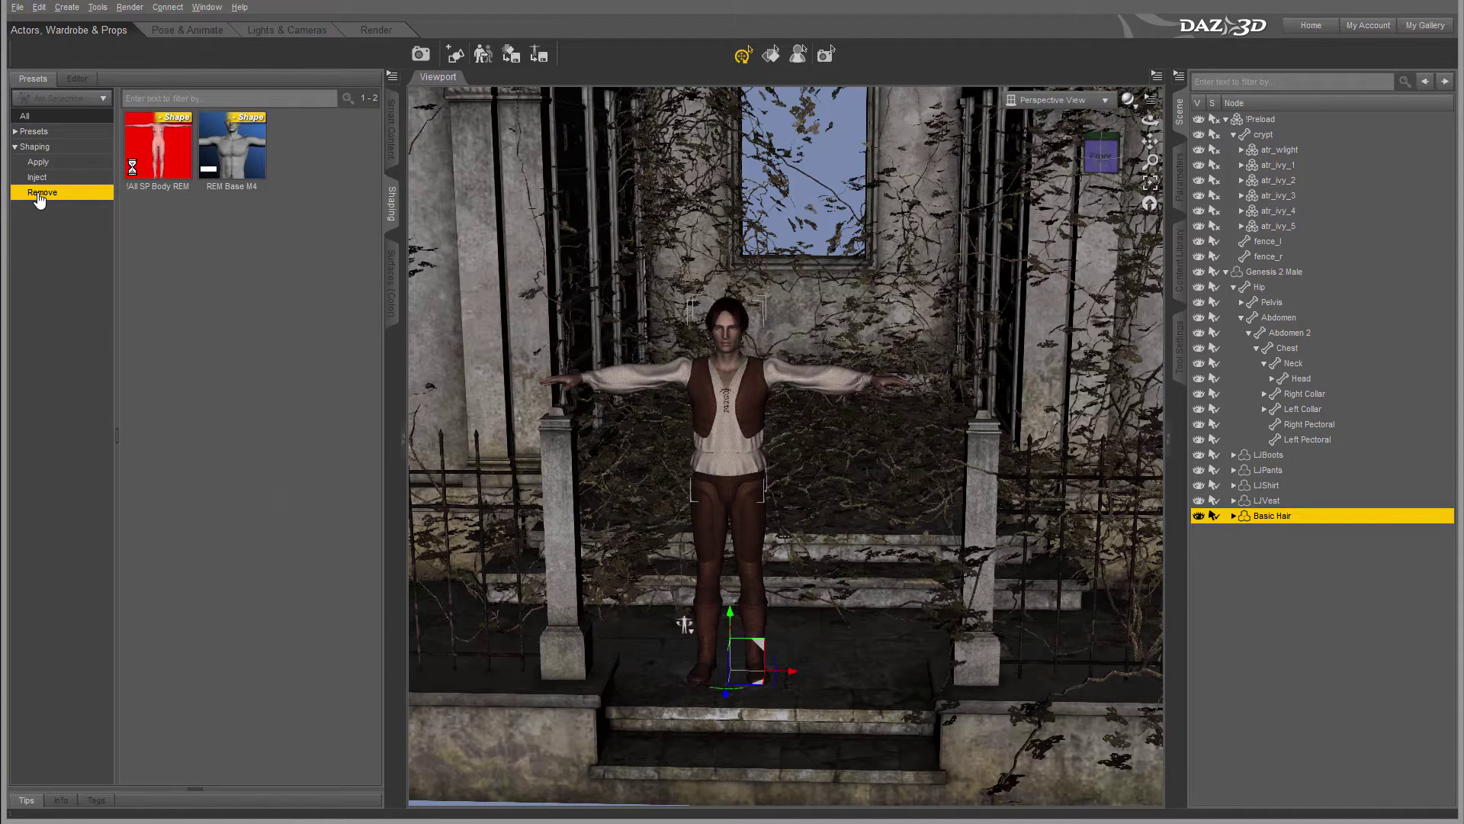
pyautogui.click(45, 167)
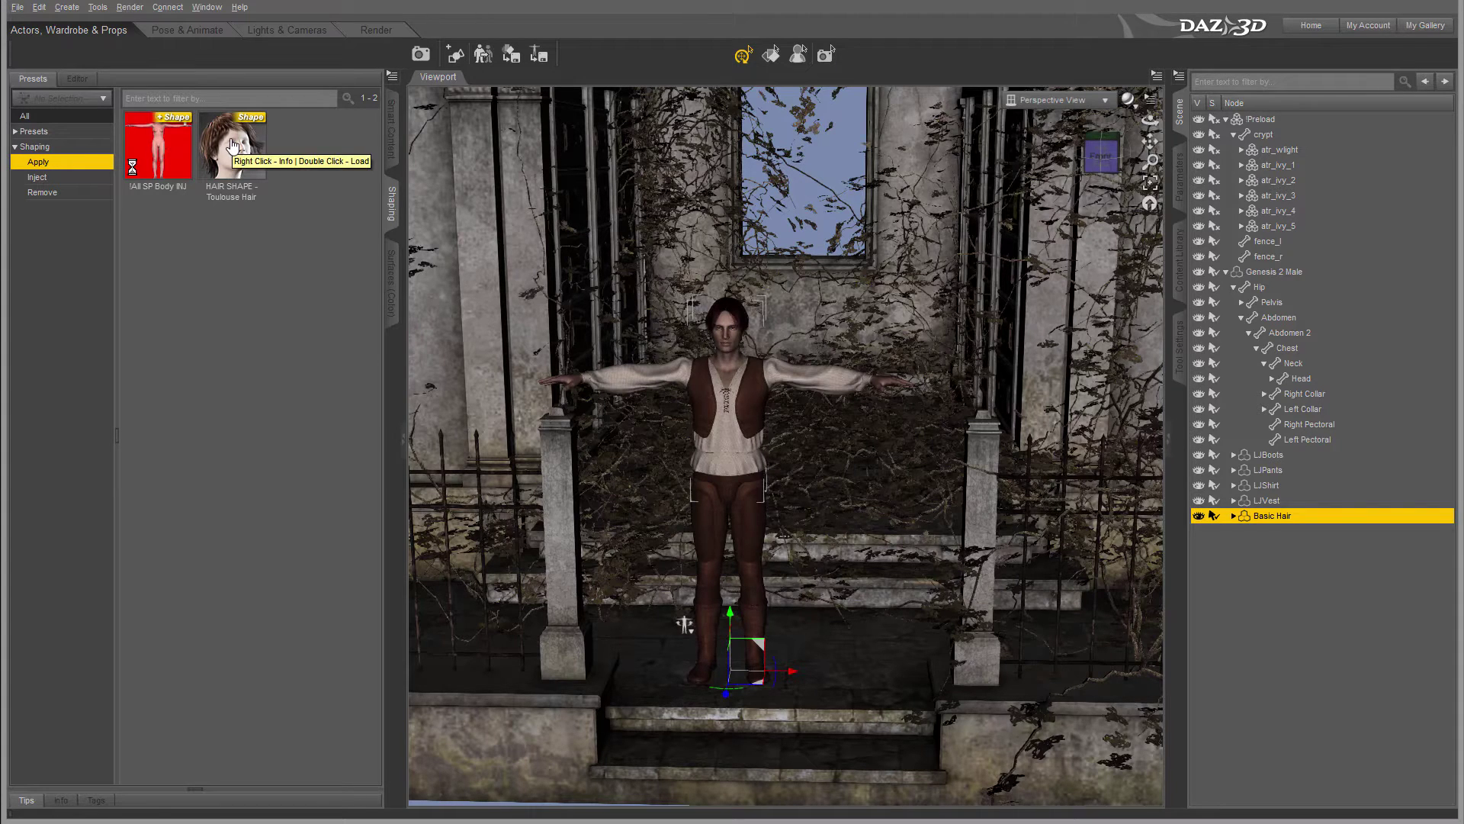
pyautogui.doubleClick(260, 166)
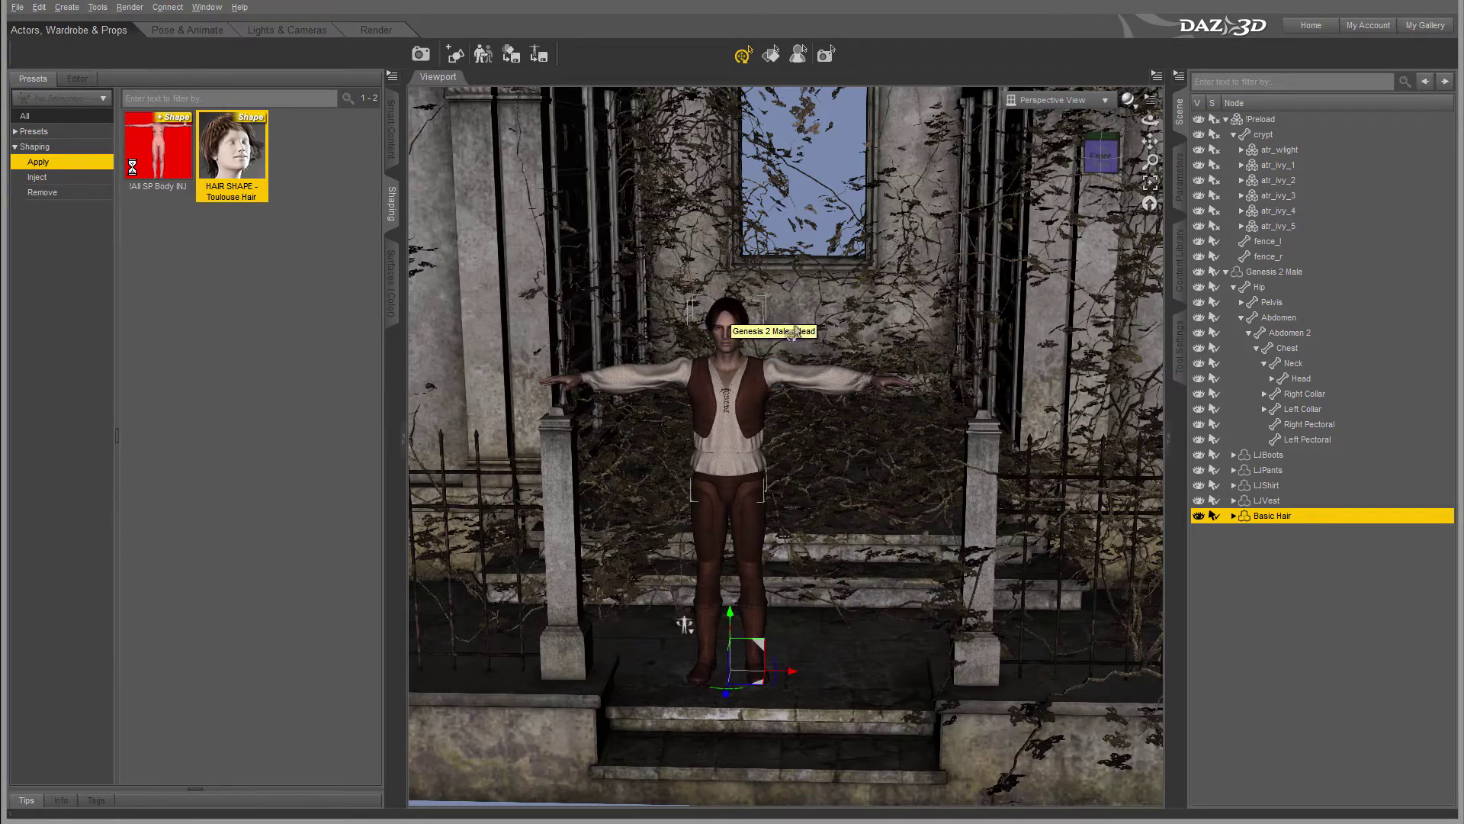
pyautogui.moveTo(1105, 162); pyautogui.dragTo(1049, 160)
pyautogui.moveTo(690, 665); pyautogui.dragTo(695, 649)
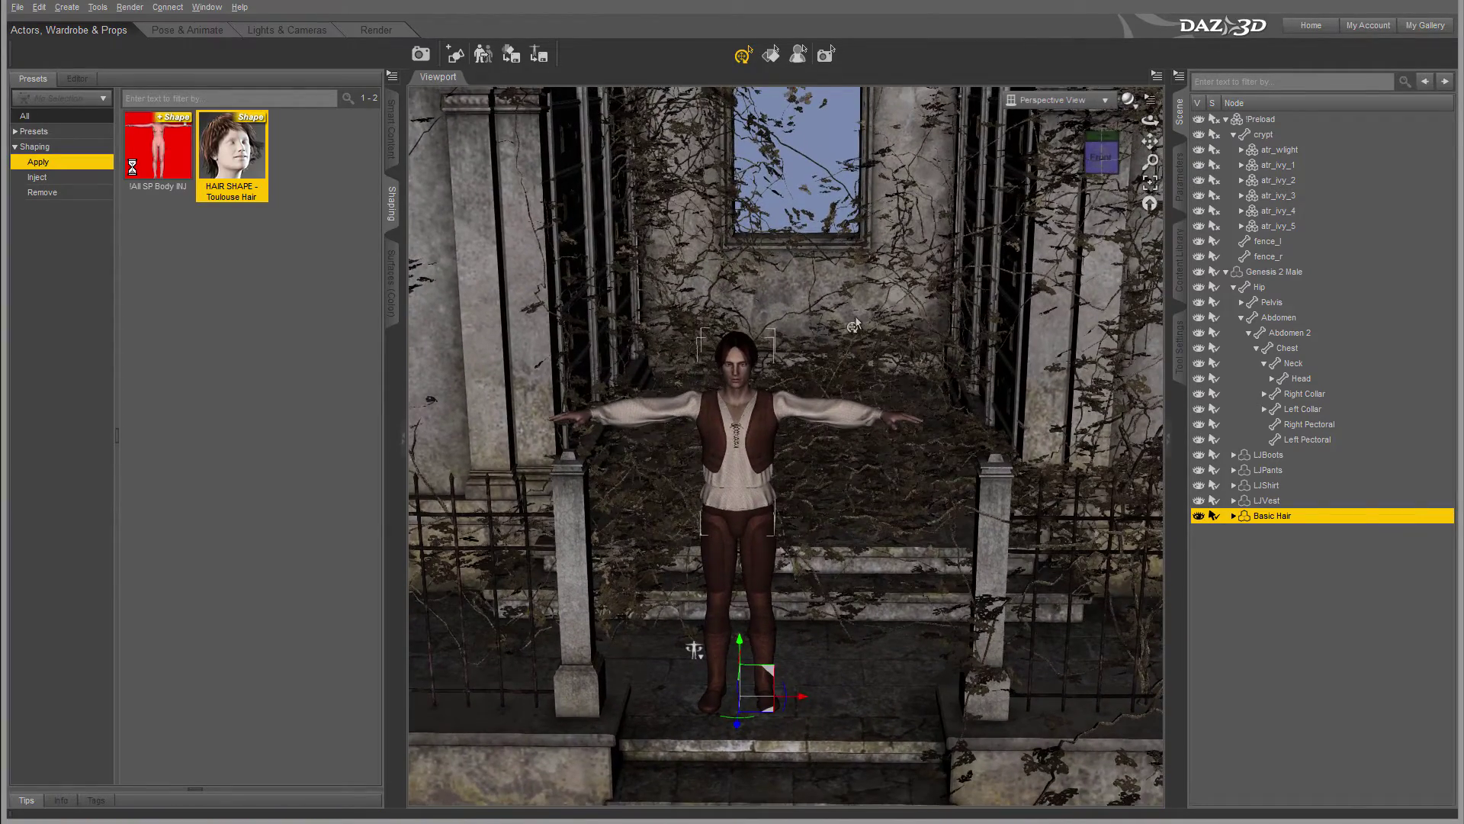
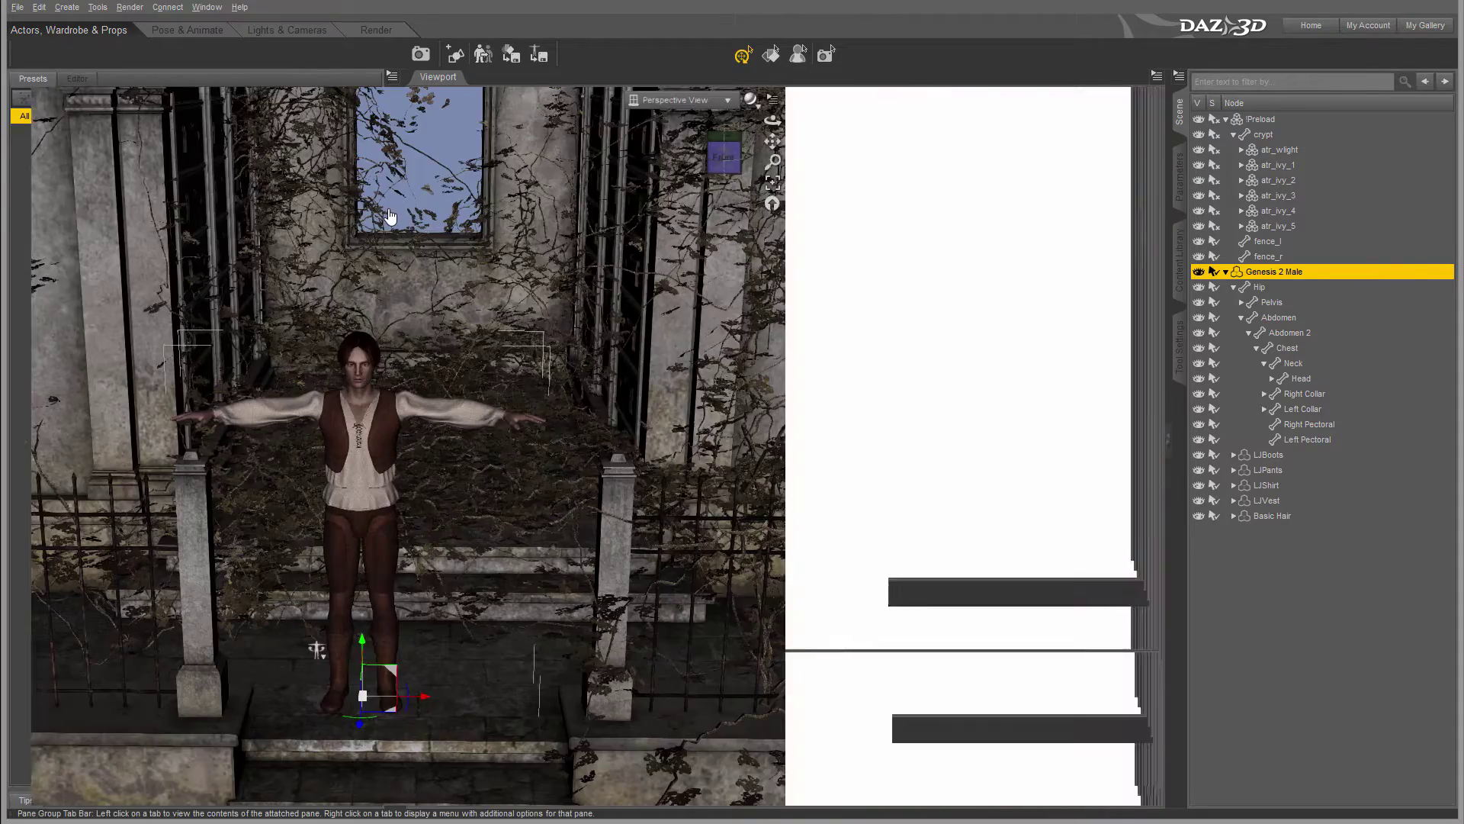
# Step: Clear the scene selection and place the green slatted Bench prop behind the fence, beside the right-hand gate post
pyautogui.click(11, 219)
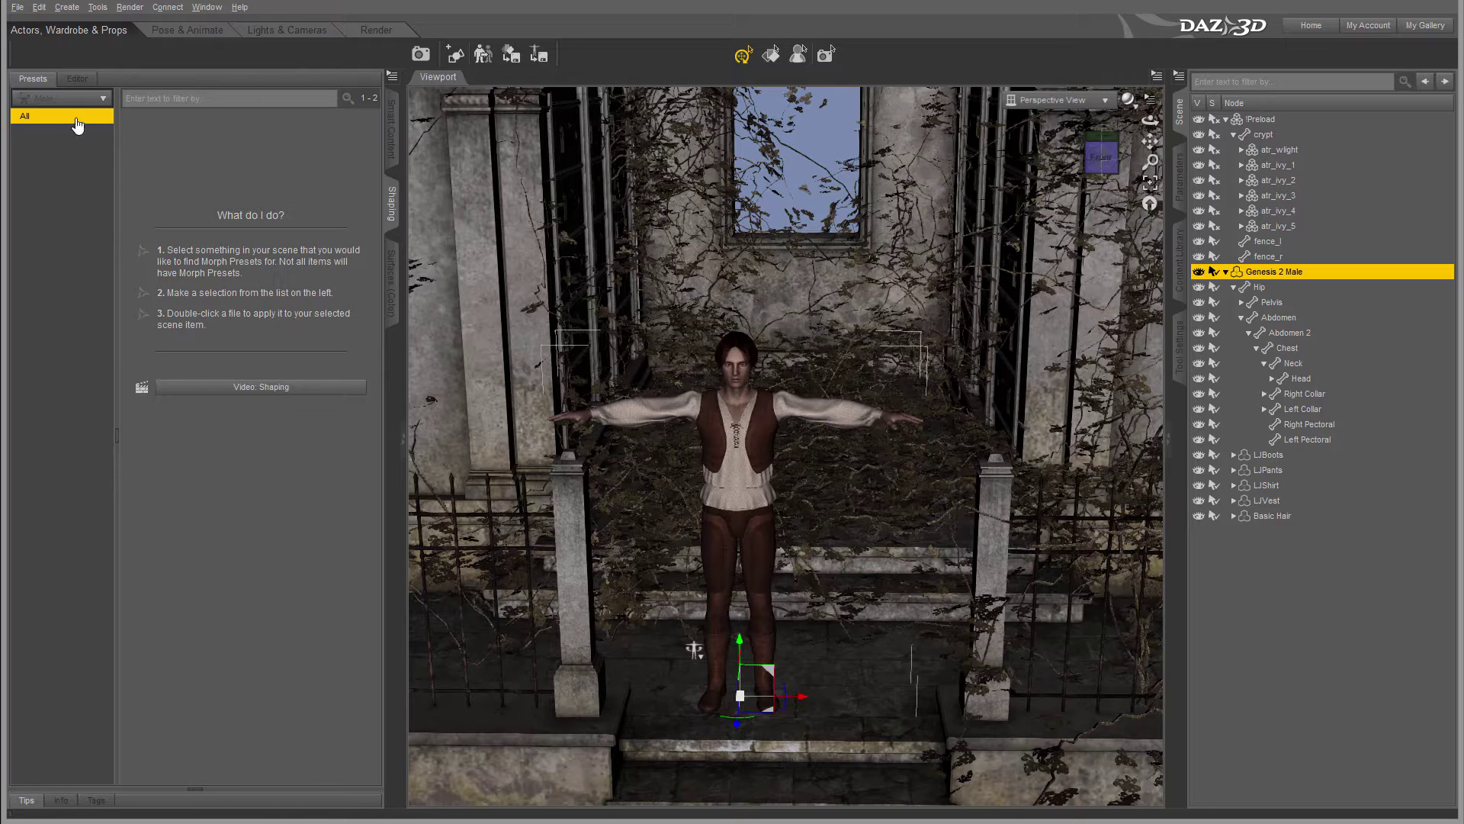
pyautogui.rightClick(819, 284)
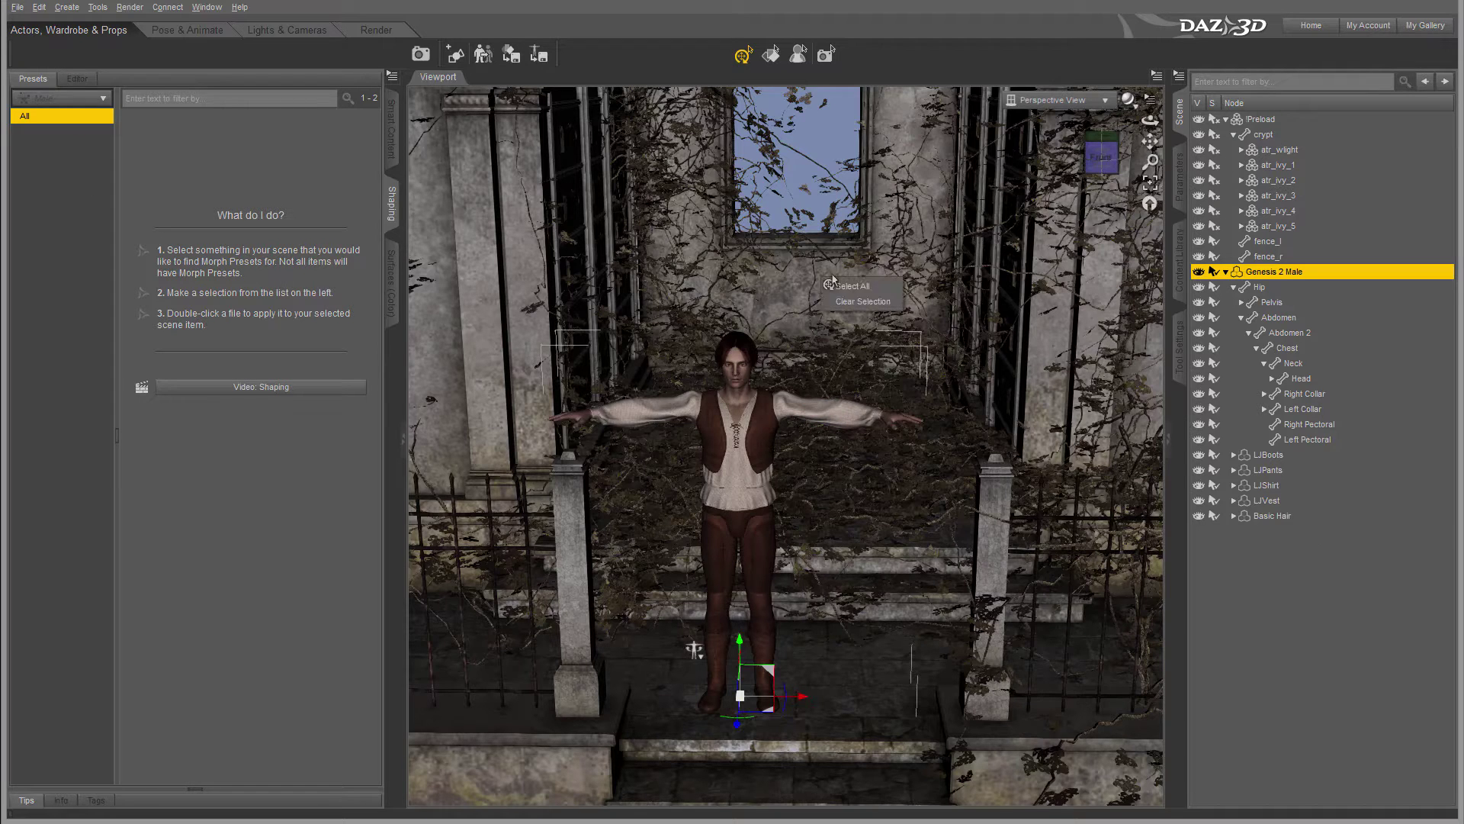
pyautogui.click(877, 302)
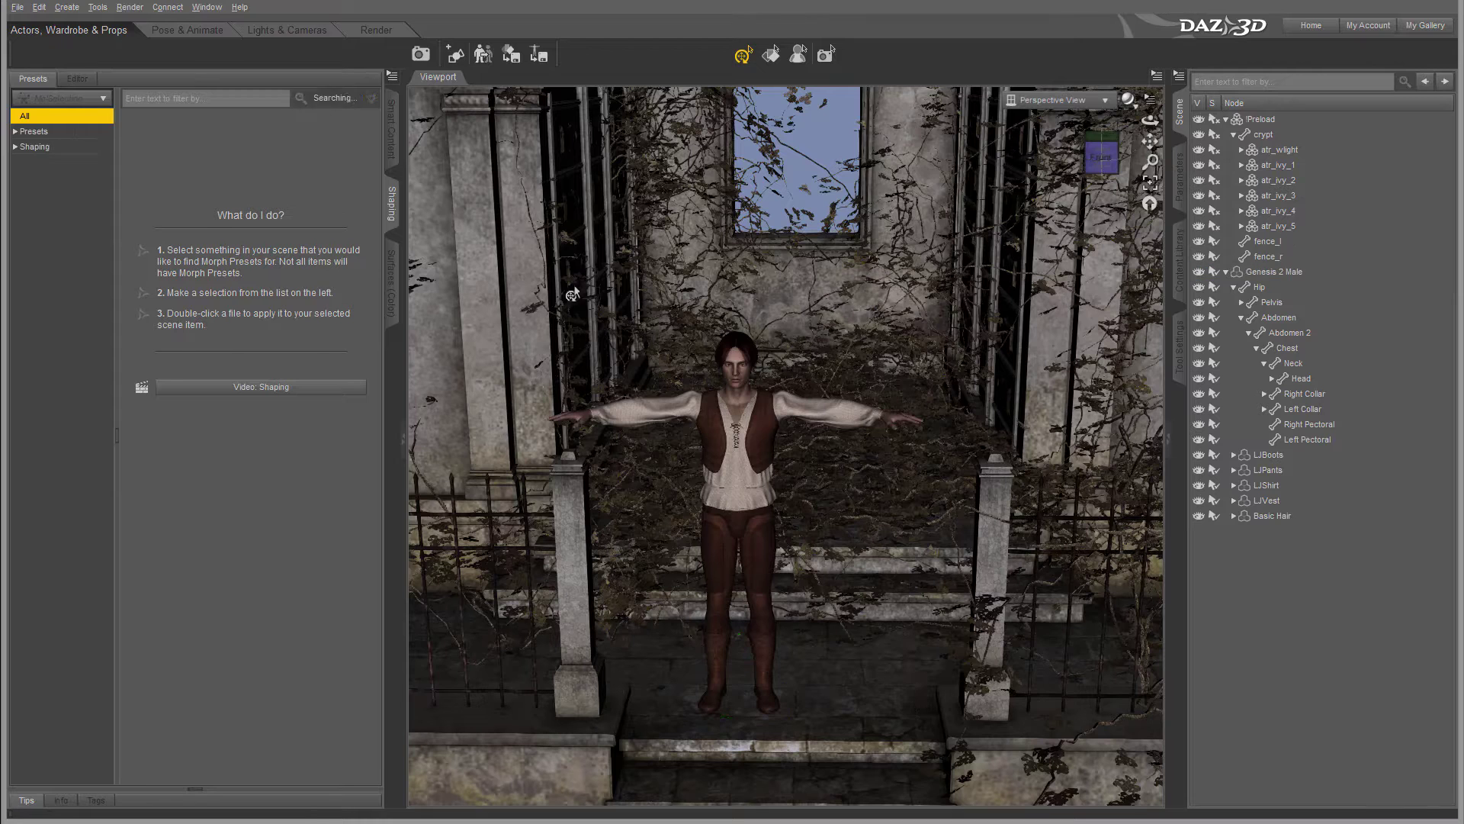
pyautogui.click(391, 128)
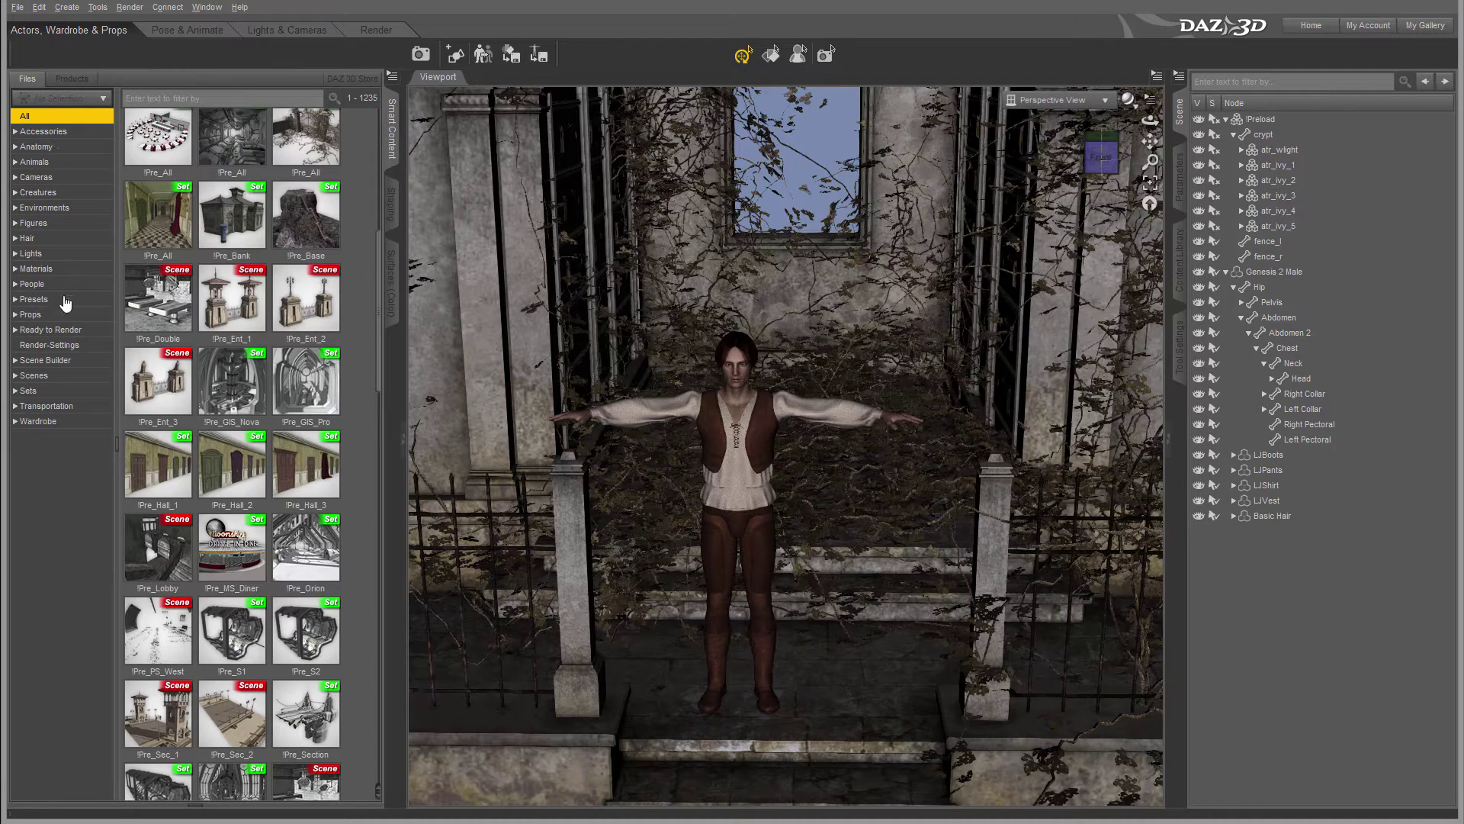
pyautogui.click(32, 314)
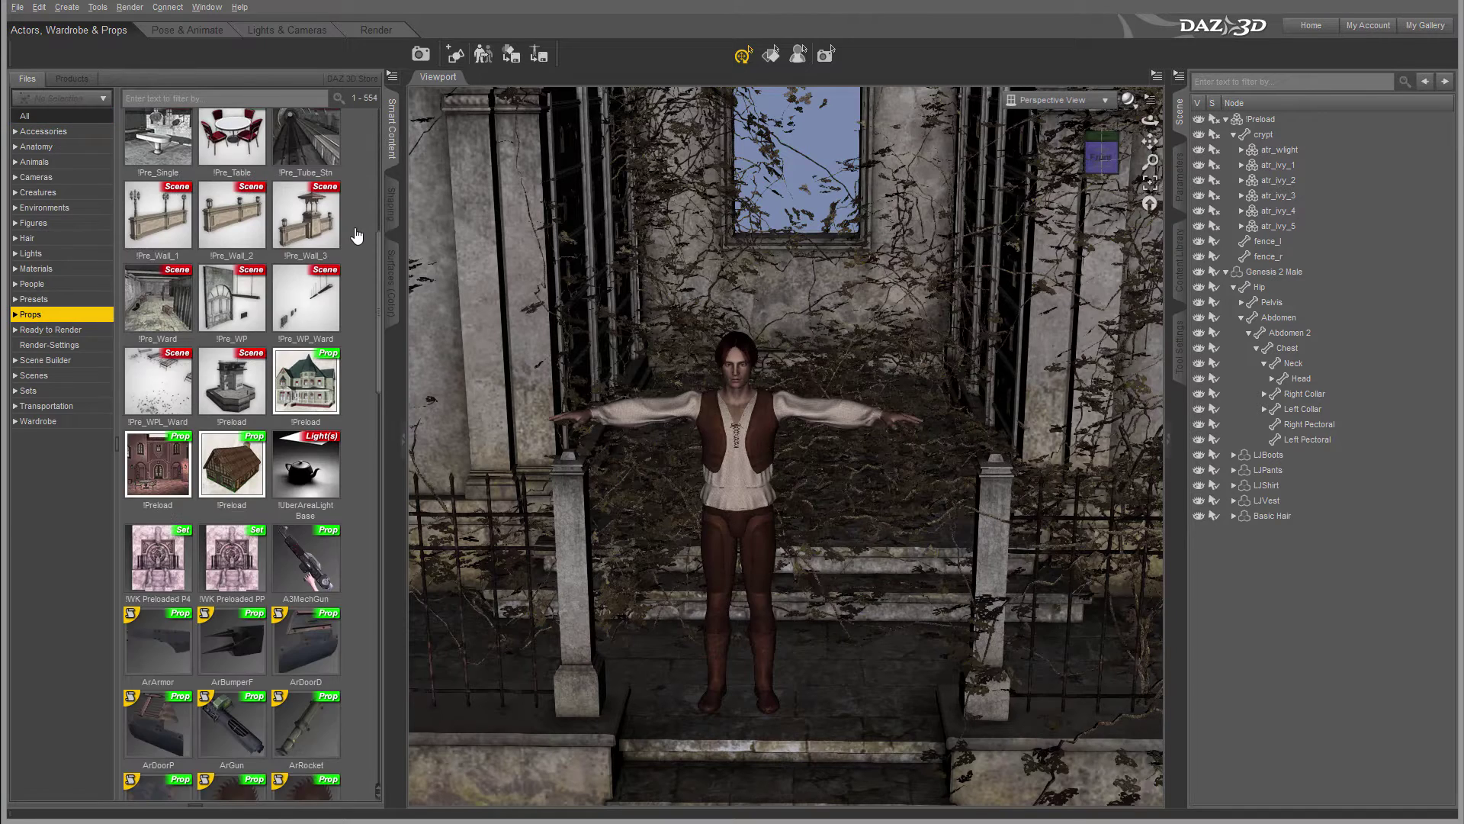
pyautogui.scroll(-10, 351, 260)
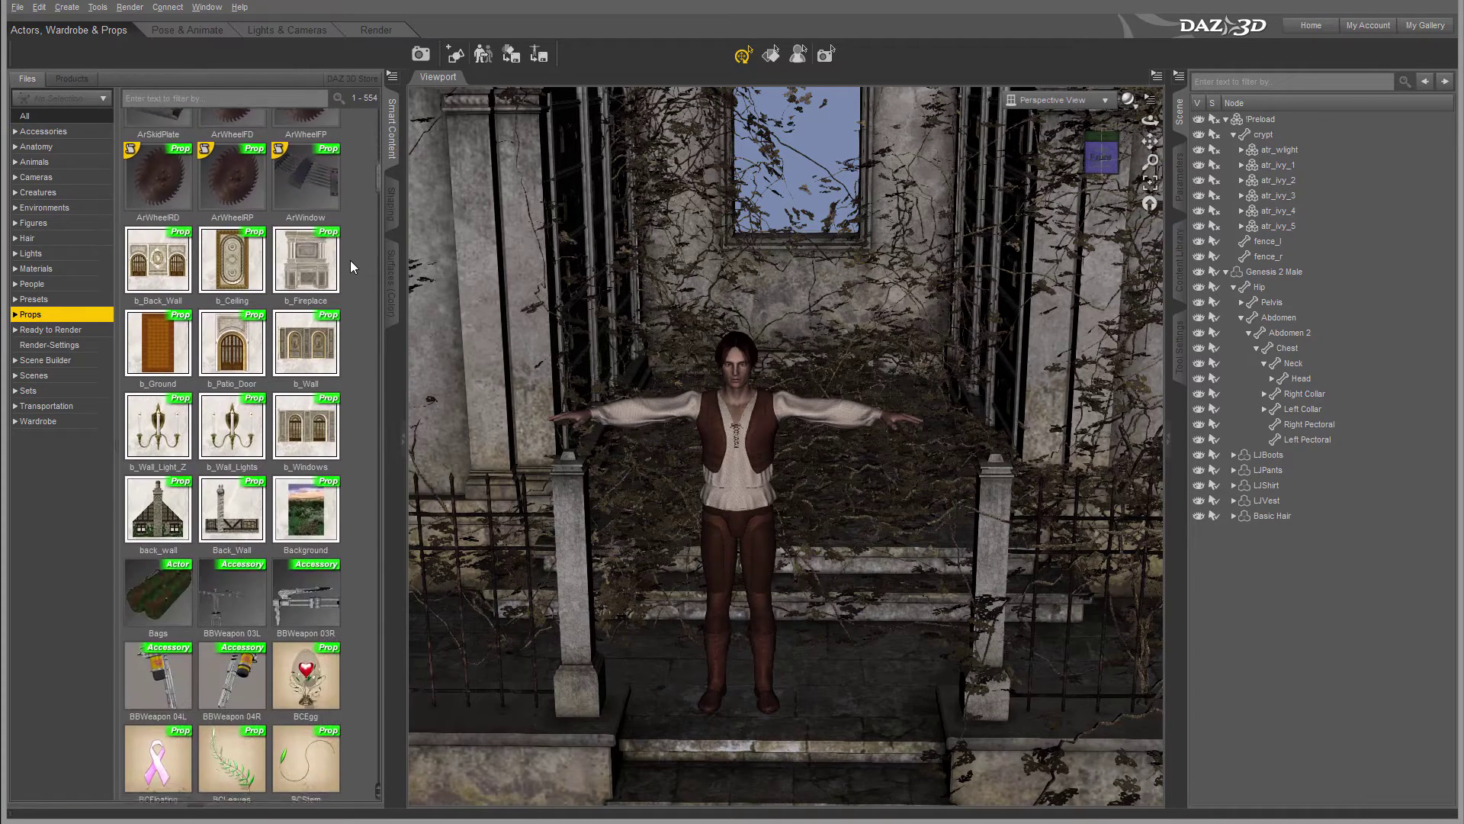
pyautogui.scroll(-5, 350, 259)
pyautogui.click(227, 307)
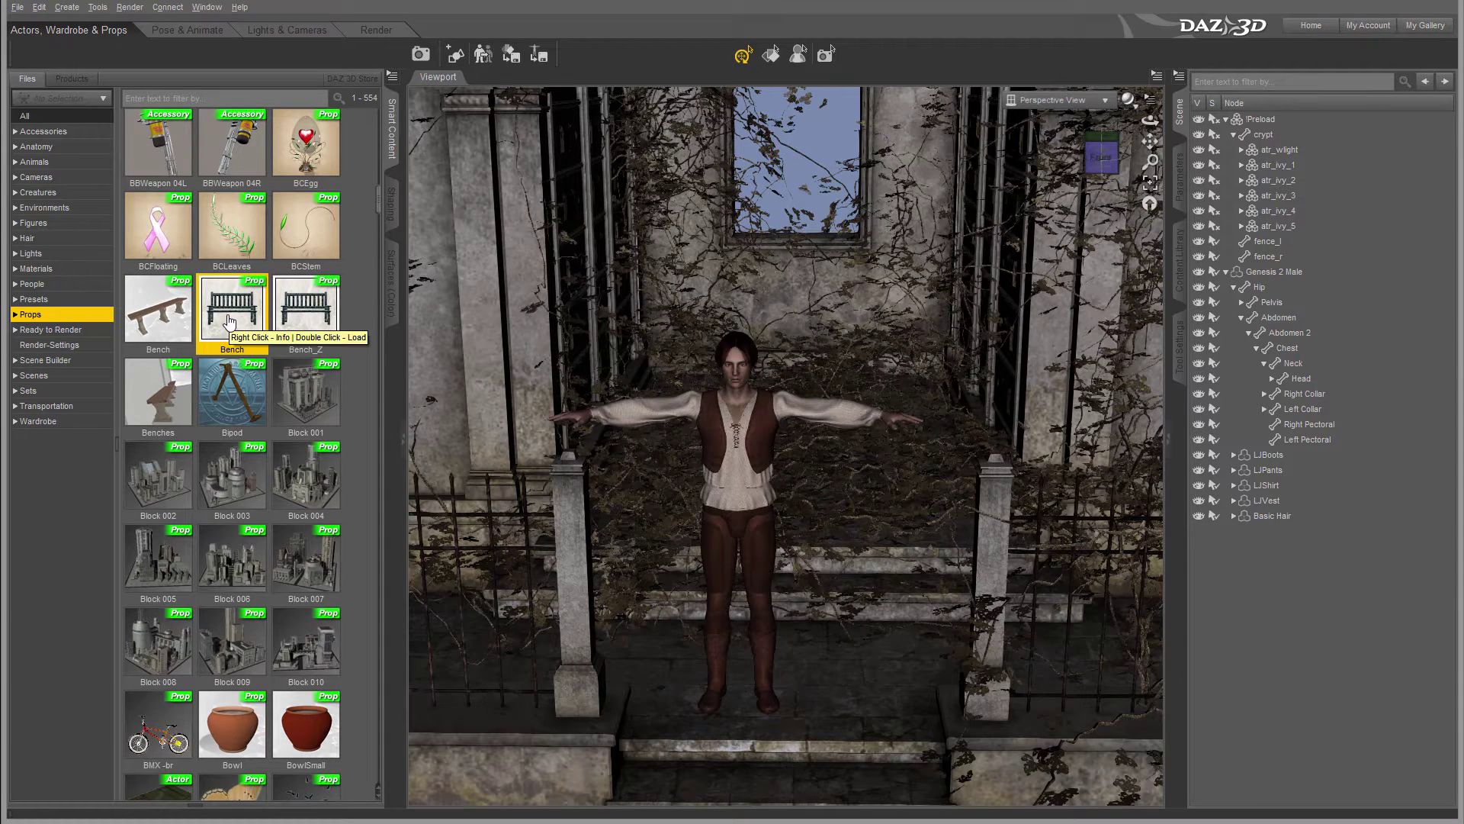
pyautogui.moveTo(217, 321)
pyautogui.mouseDown()
pyautogui.moveTo(870, 515)
pyautogui.moveTo(890, 633)
pyautogui.moveTo(835, 675)
pyautogui.moveTo(533, 646)
pyautogui.moveTo(1091, 667)
pyautogui.moveTo(1135, 638)
pyautogui.moveTo(1034, 648)
pyautogui.moveTo(1063, 662)
pyautogui.mouseUp()
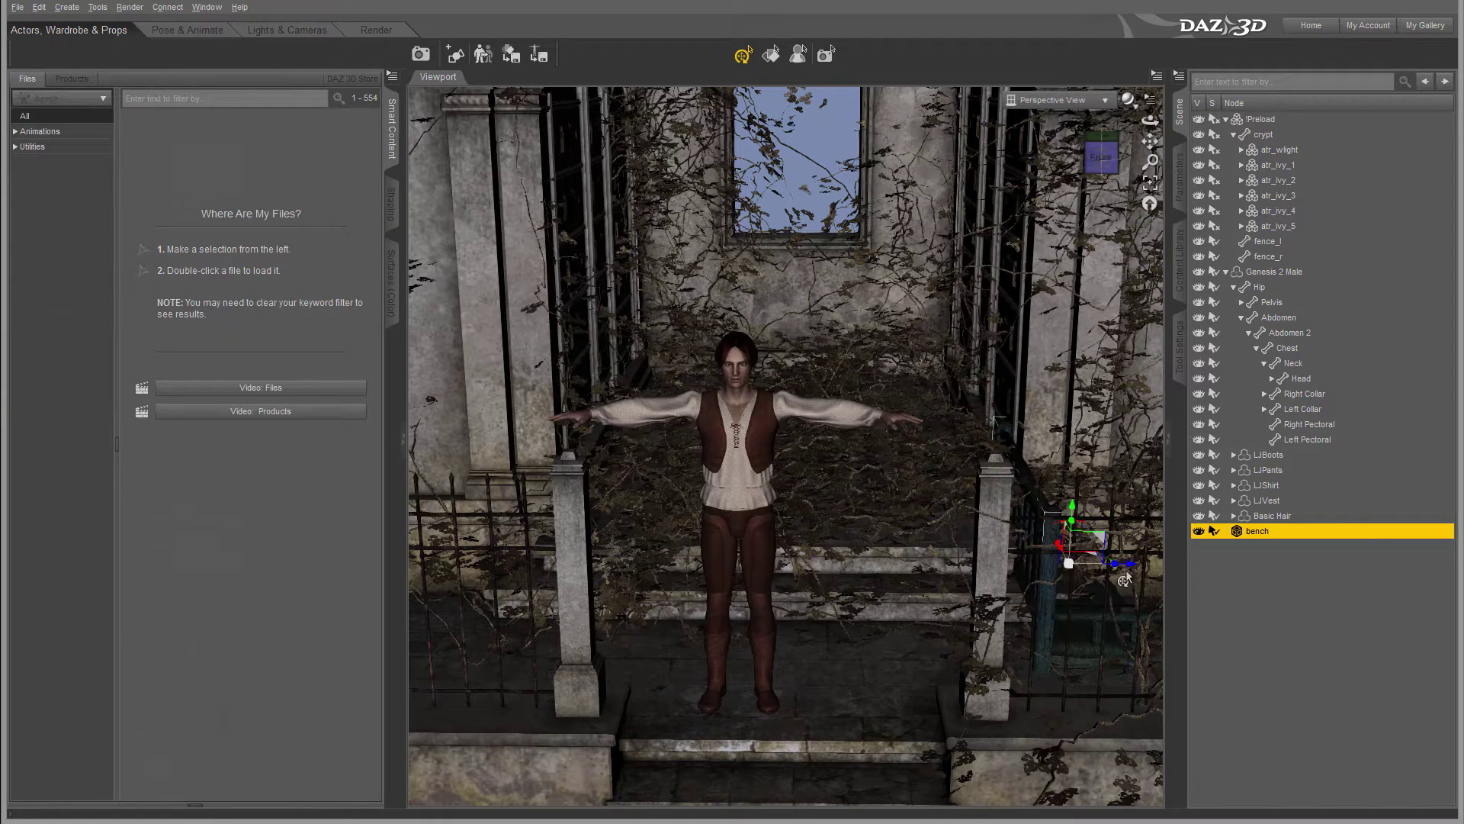
# Step: Turn the bench to face the front and place it behind the right-hand fence, beside the gate post
pyautogui.moveTo(1115, 582); pyautogui.dragTo(1139, 700)
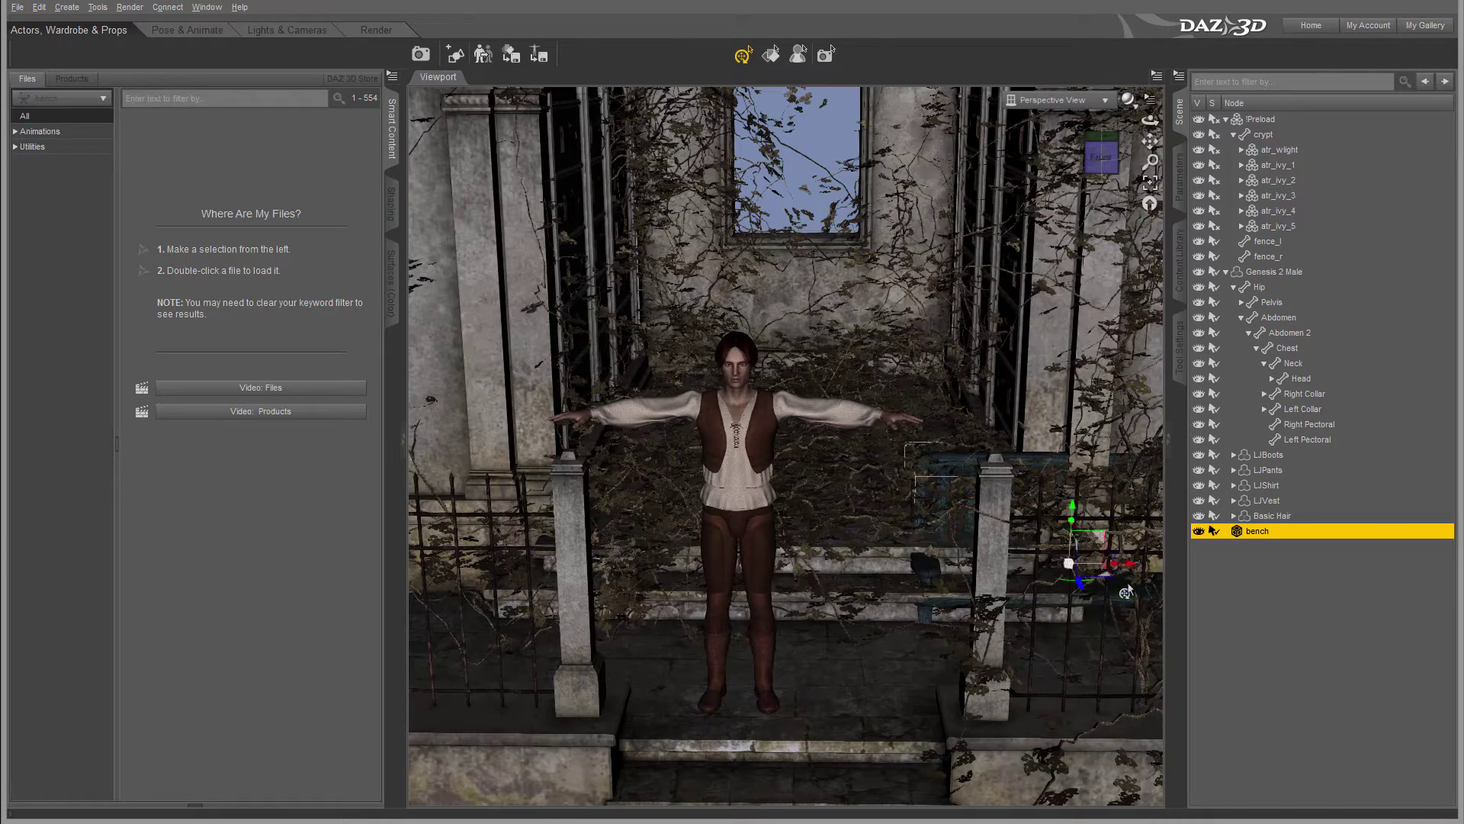
pyautogui.click(1269, 575)
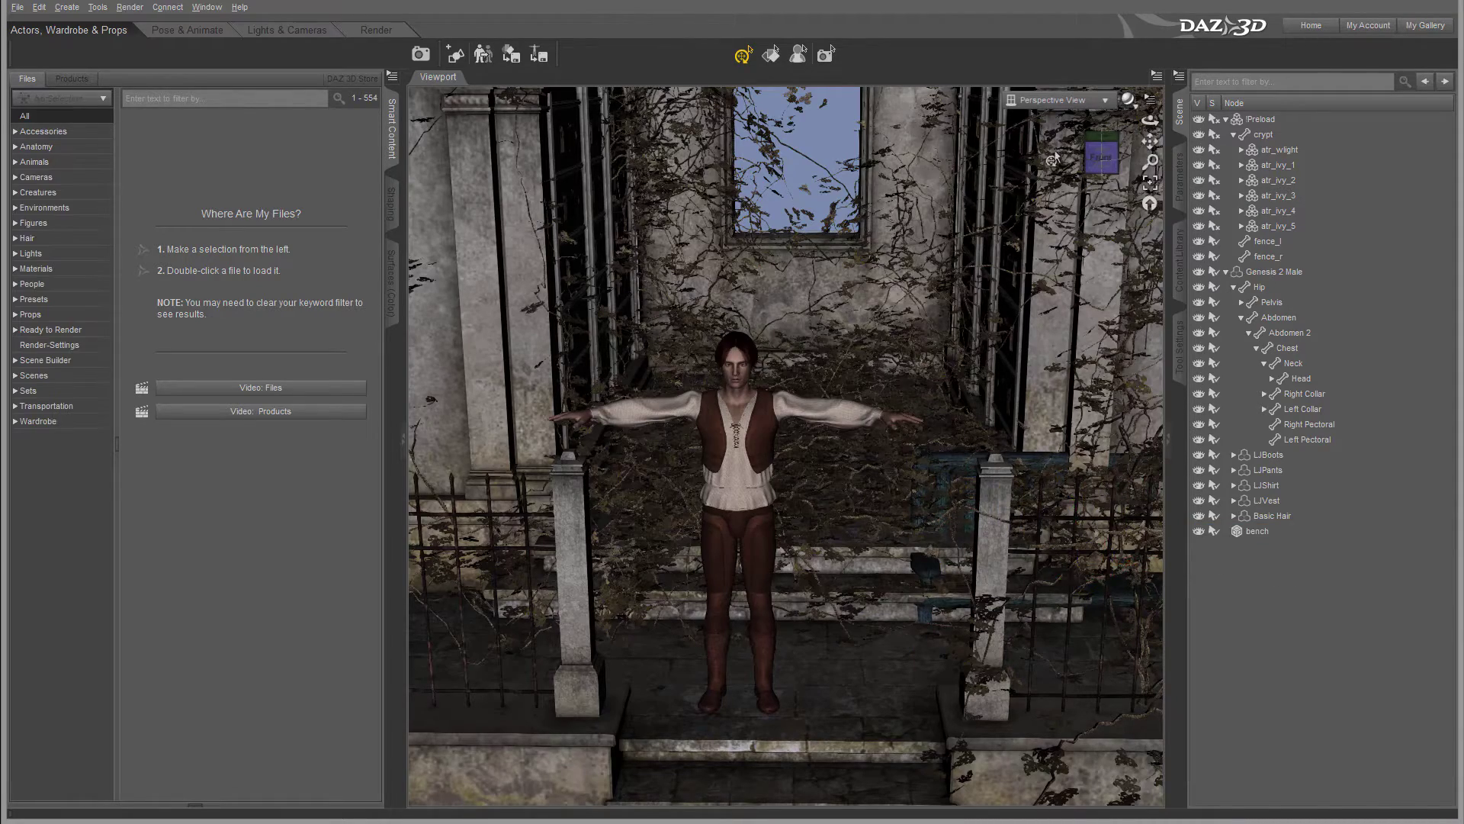
pyautogui.click(1098, 156)
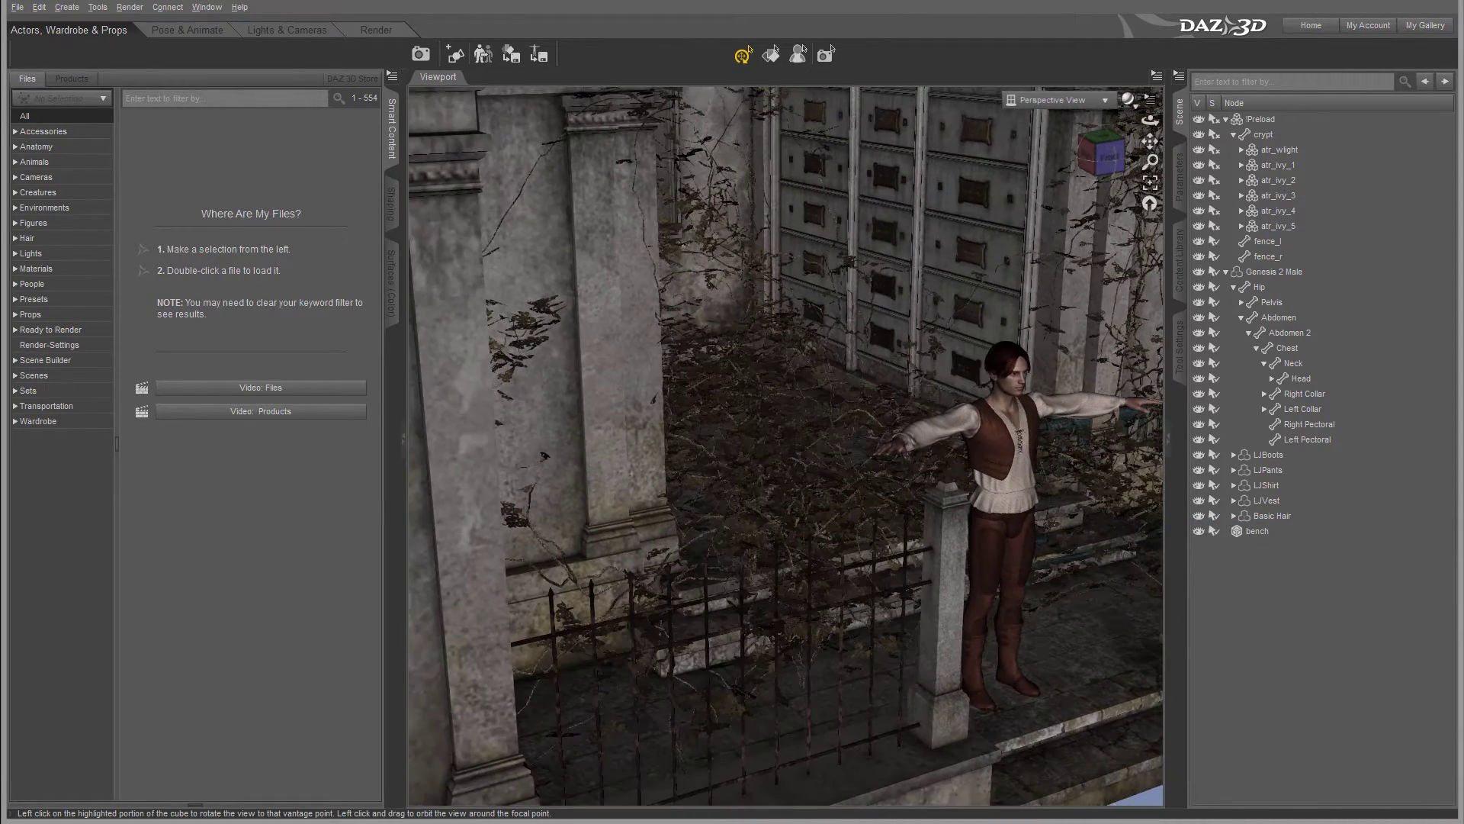
pyautogui.moveTo(1149, 141); pyautogui.dragTo(1134, 145)
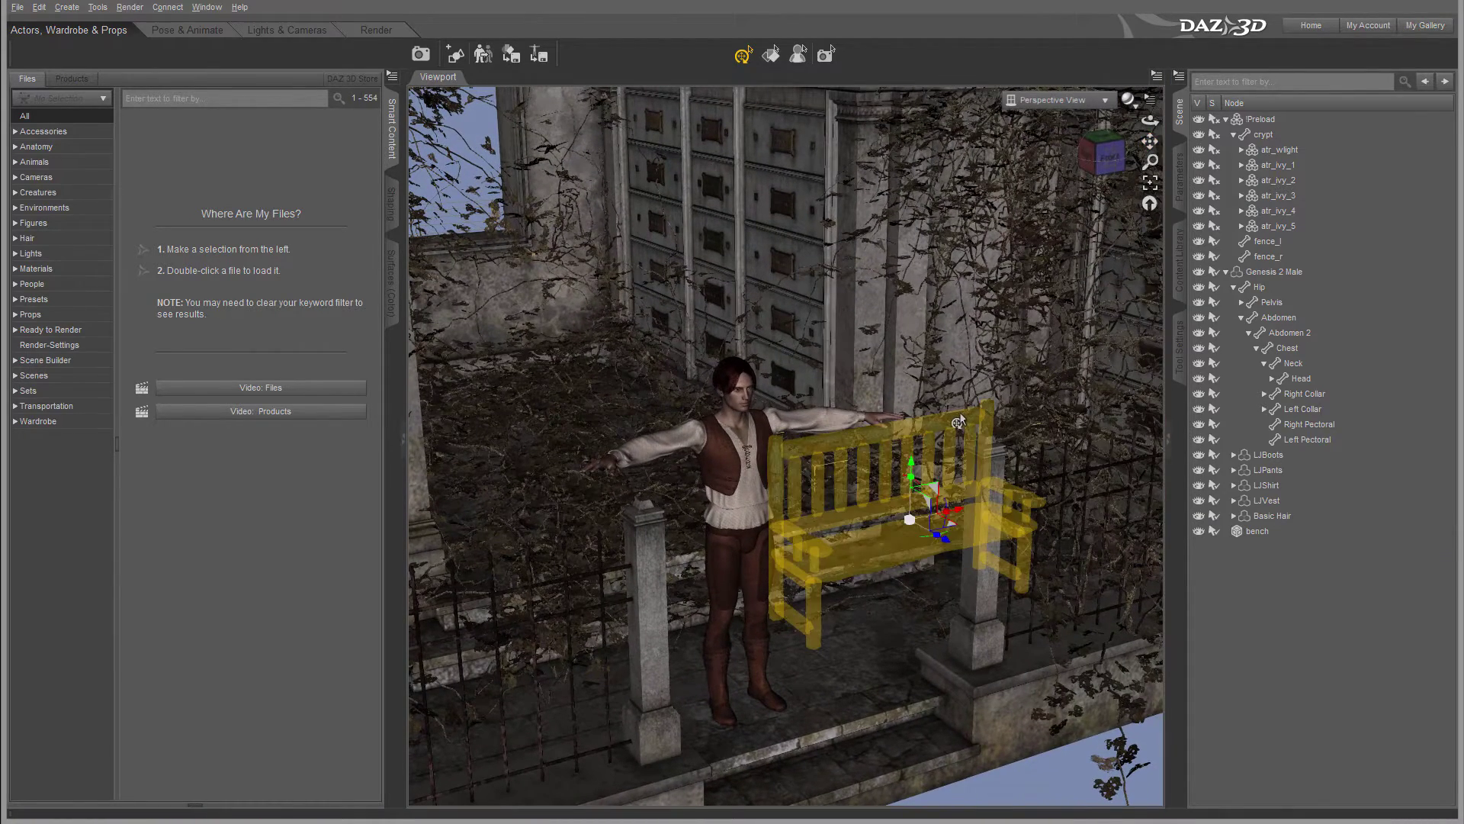
pyautogui.click(950, 551)
pyautogui.moveTo(950, 551); pyautogui.dragTo(1044, 599)
pyautogui.moveTo(992, 520); pyautogui.dragTo(998, 465)
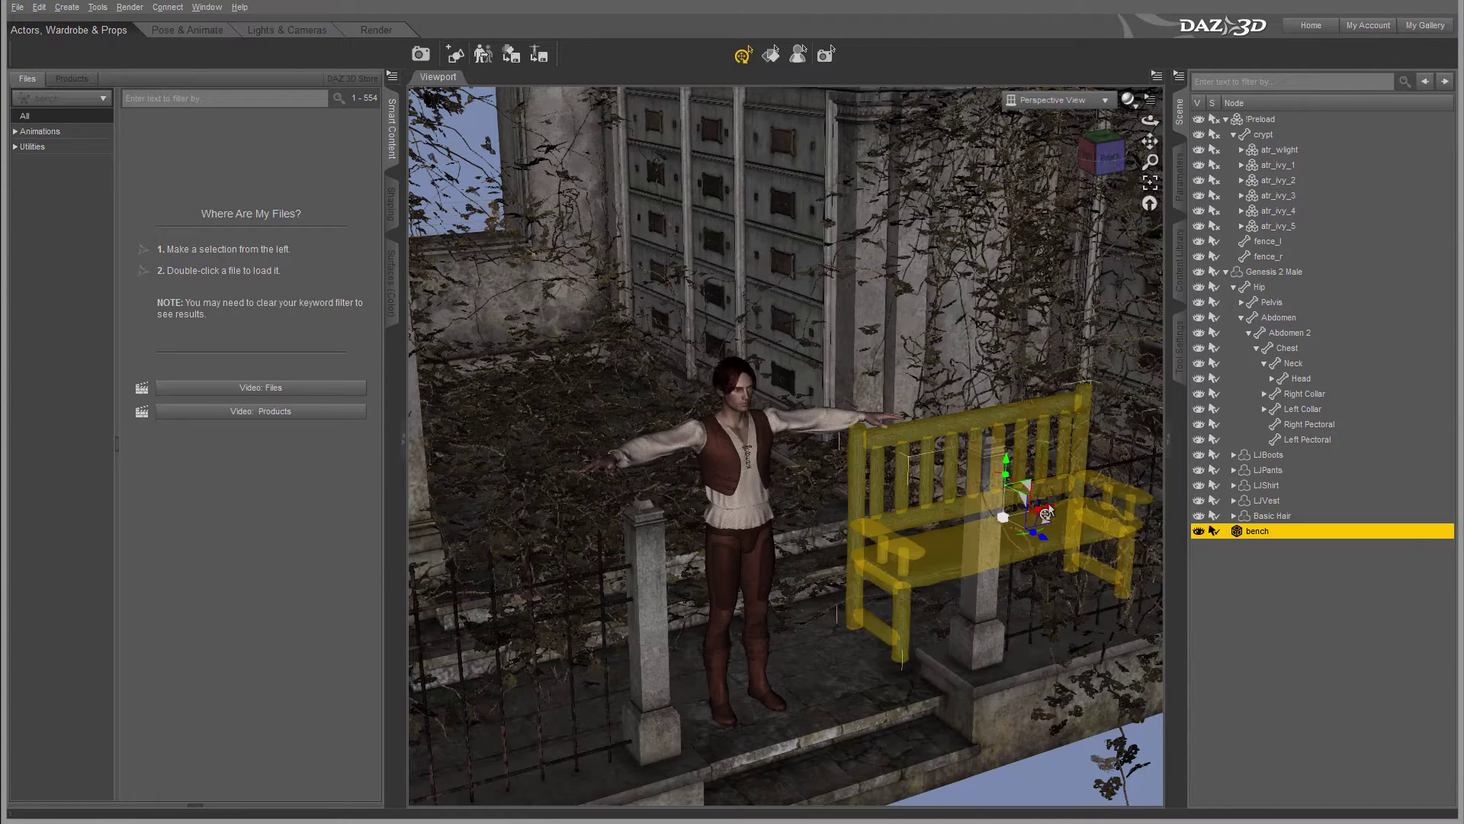
pyautogui.moveTo(1049, 517); pyautogui.dragTo(1082, 504)
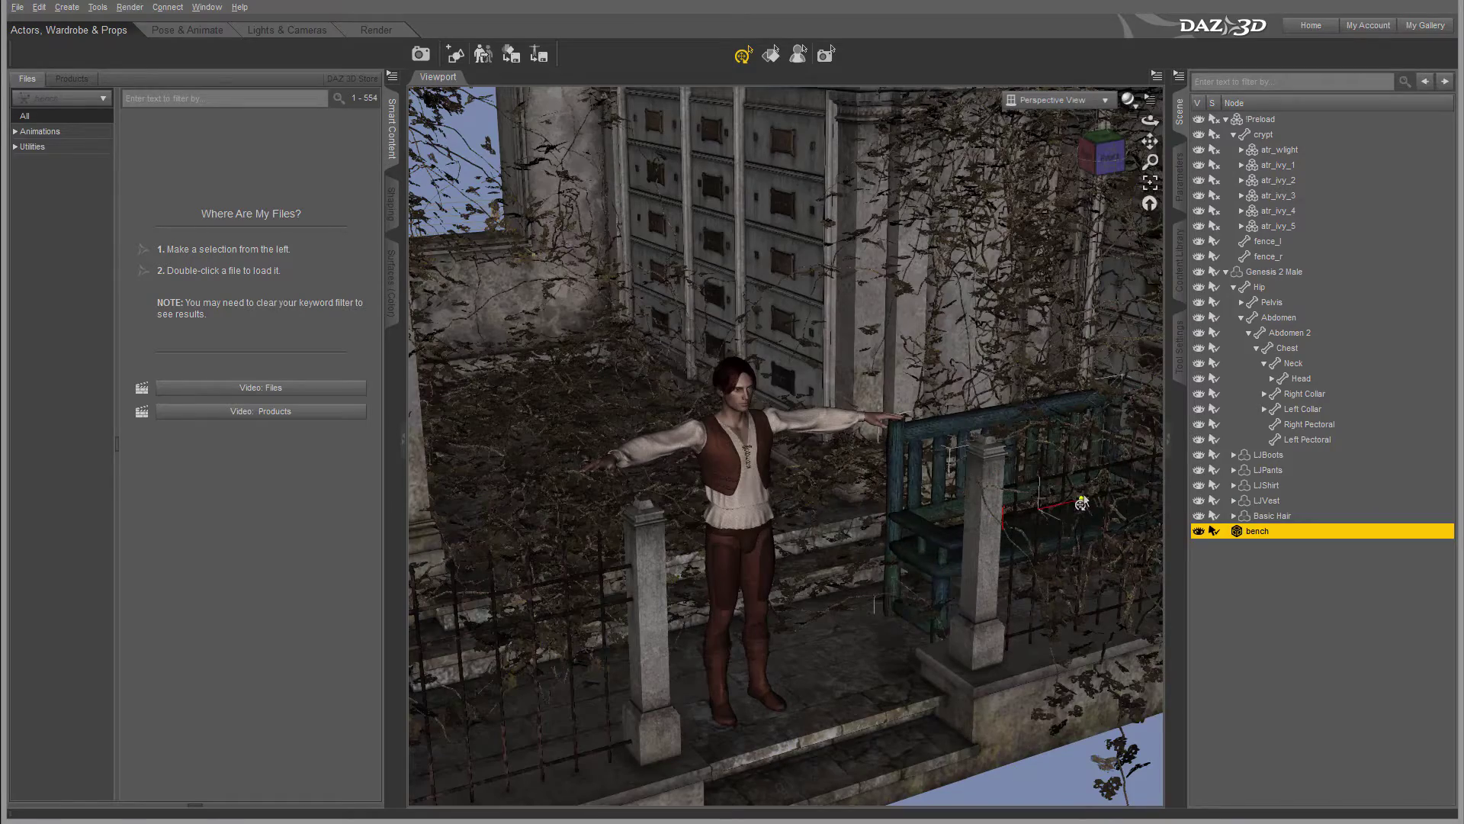
pyautogui.click(1110, 157)
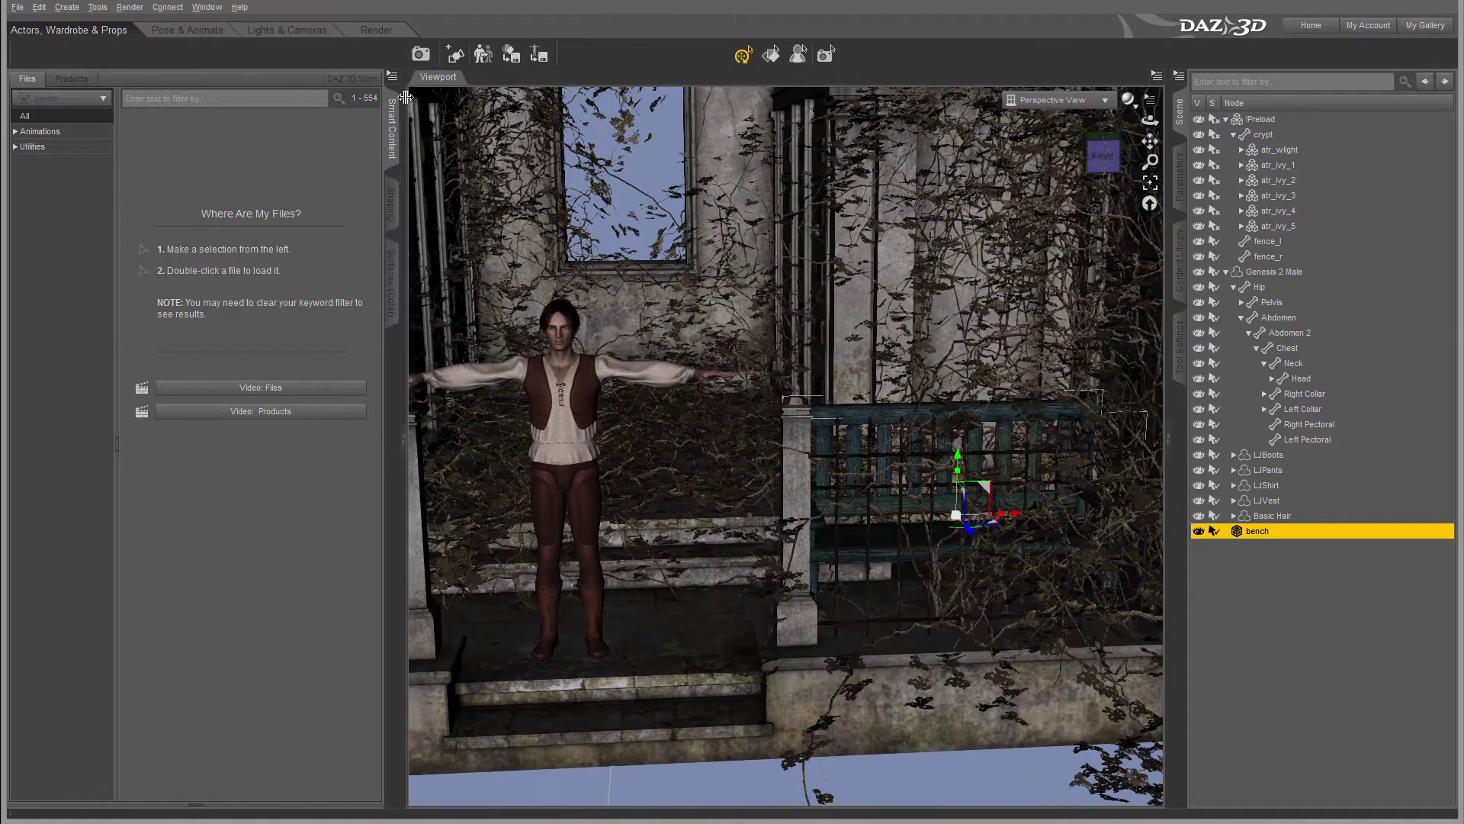
# Step: Apply the Base 13 pose preset to the Genesis 2 Male figure, leaving the limits on
pyautogui.click(1276, 276)
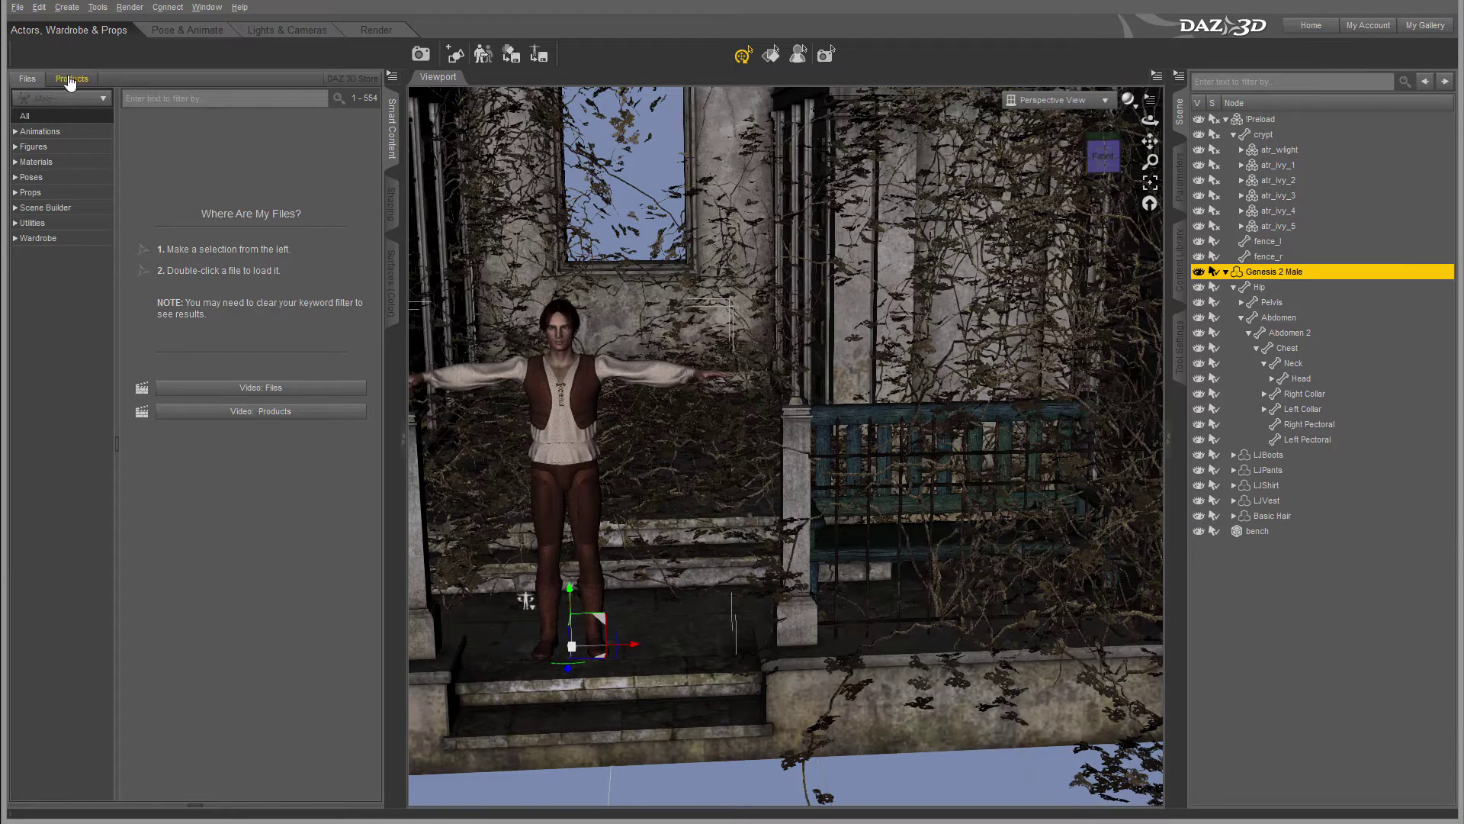
pyautogui.click(187, 31)
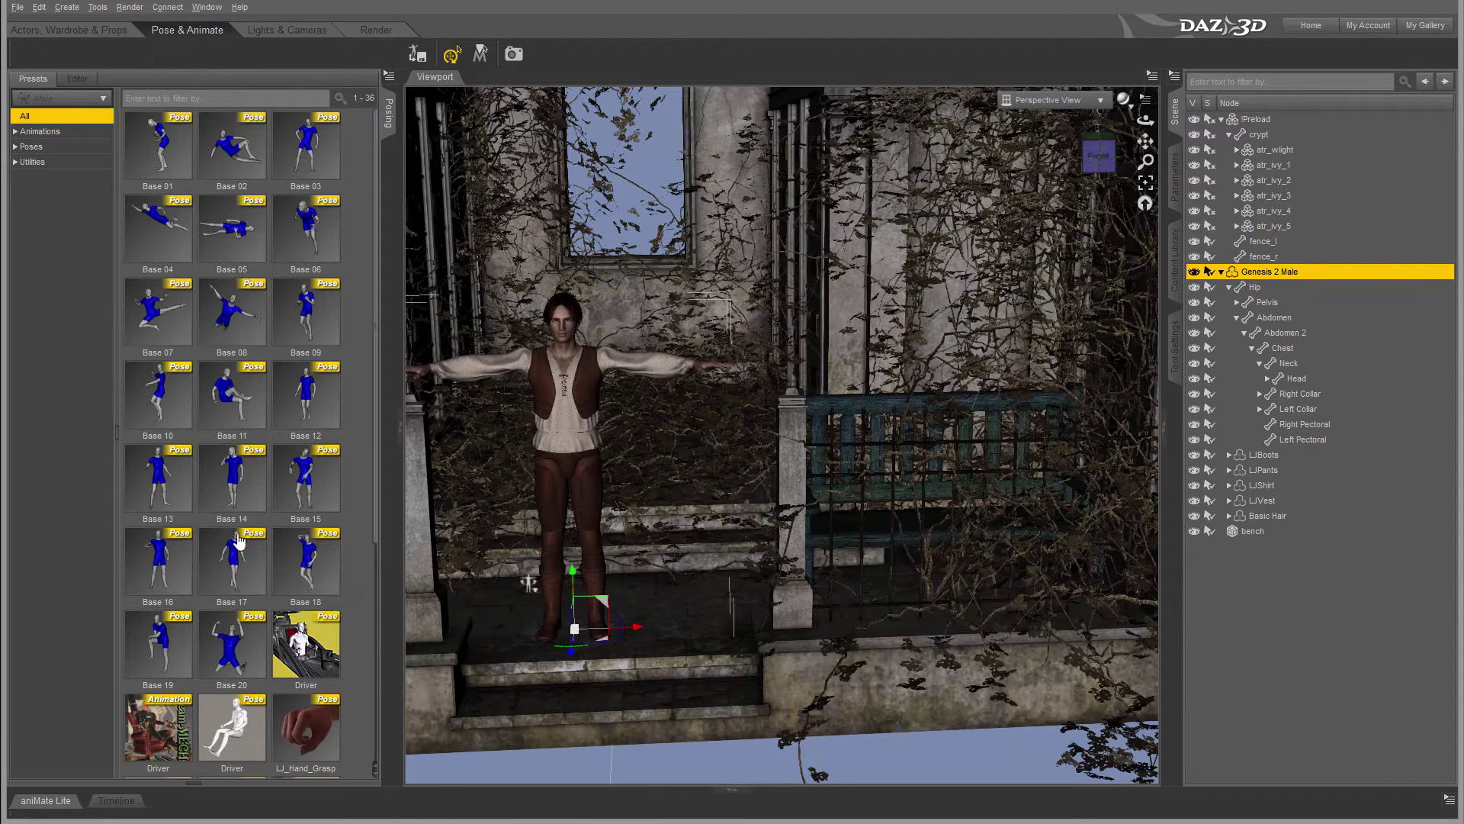
pyautogui.doubleClick(179, 488)
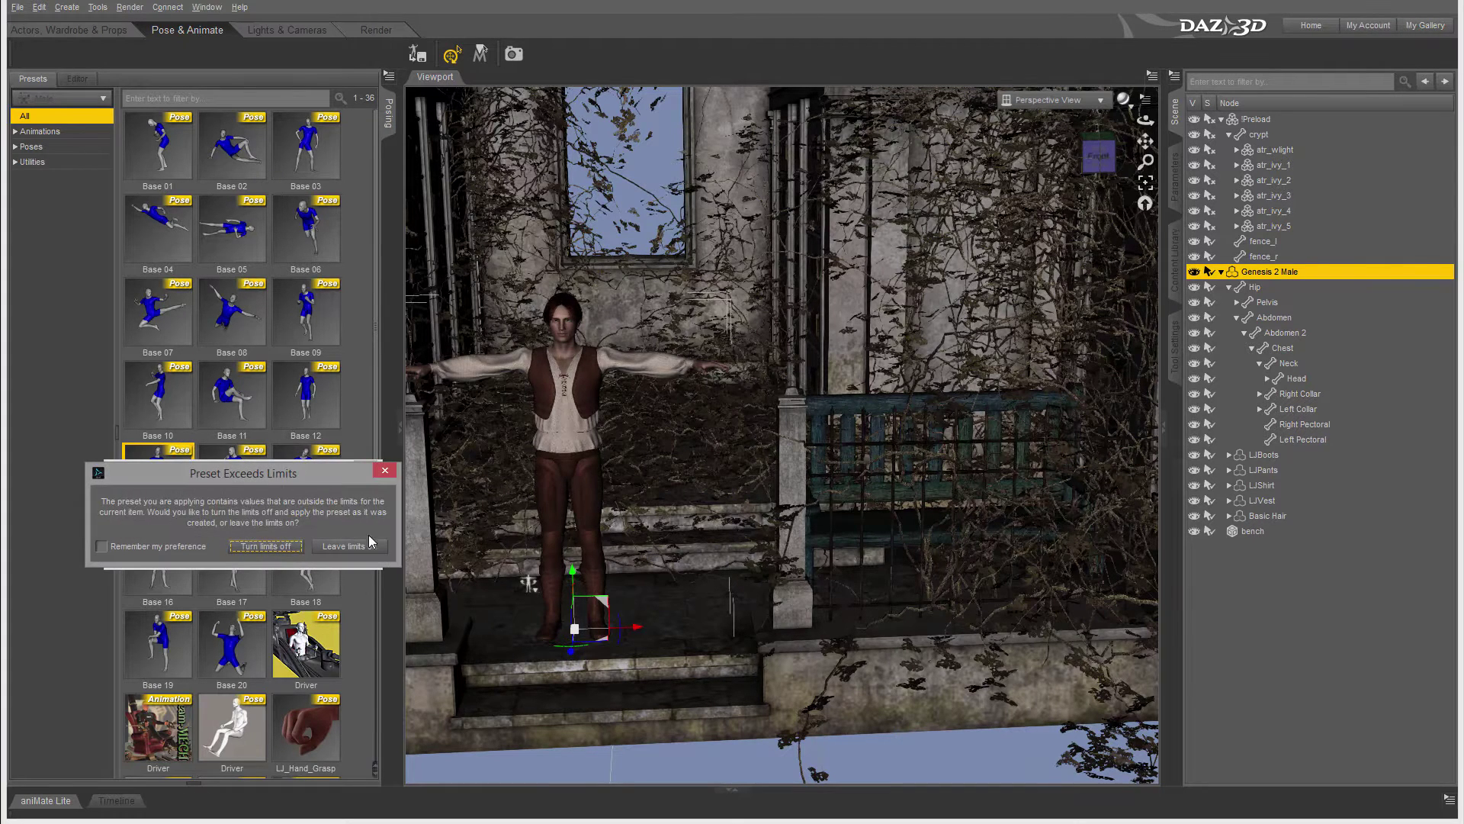
pyautogui.click(359, 546)
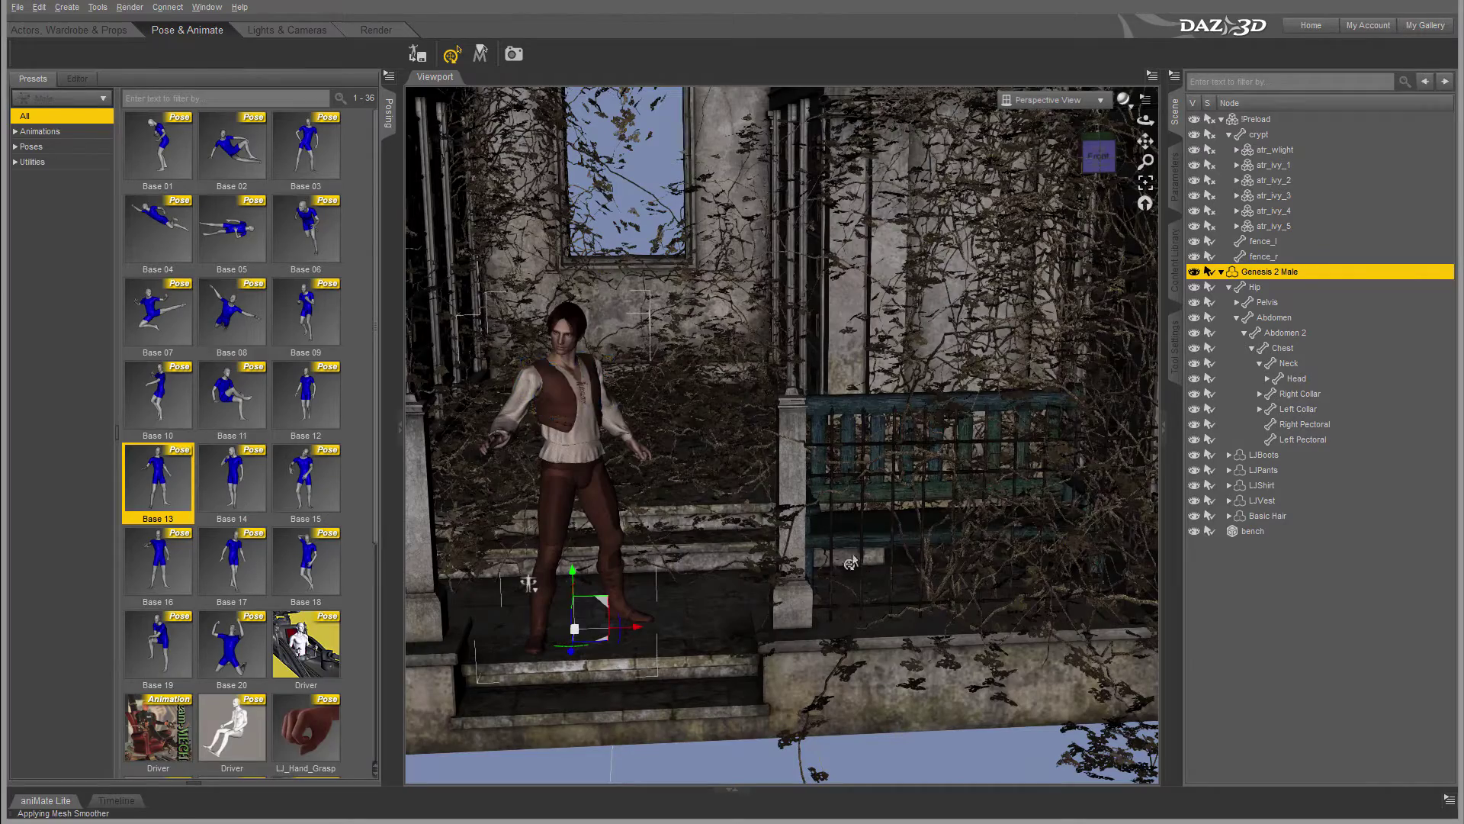
pyautogui.click(1099, 156)
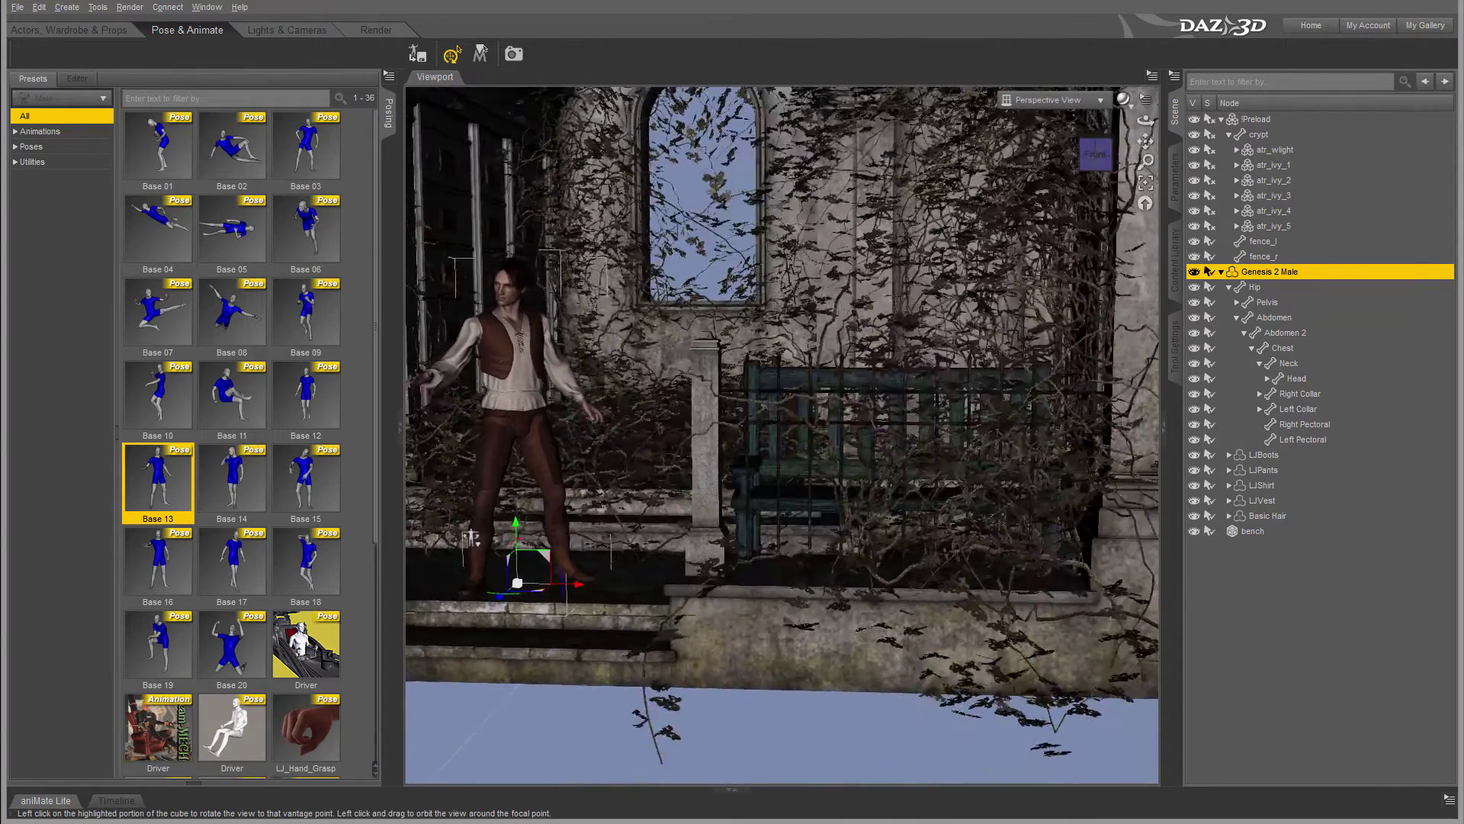
pyautogui.click(1108, 143)
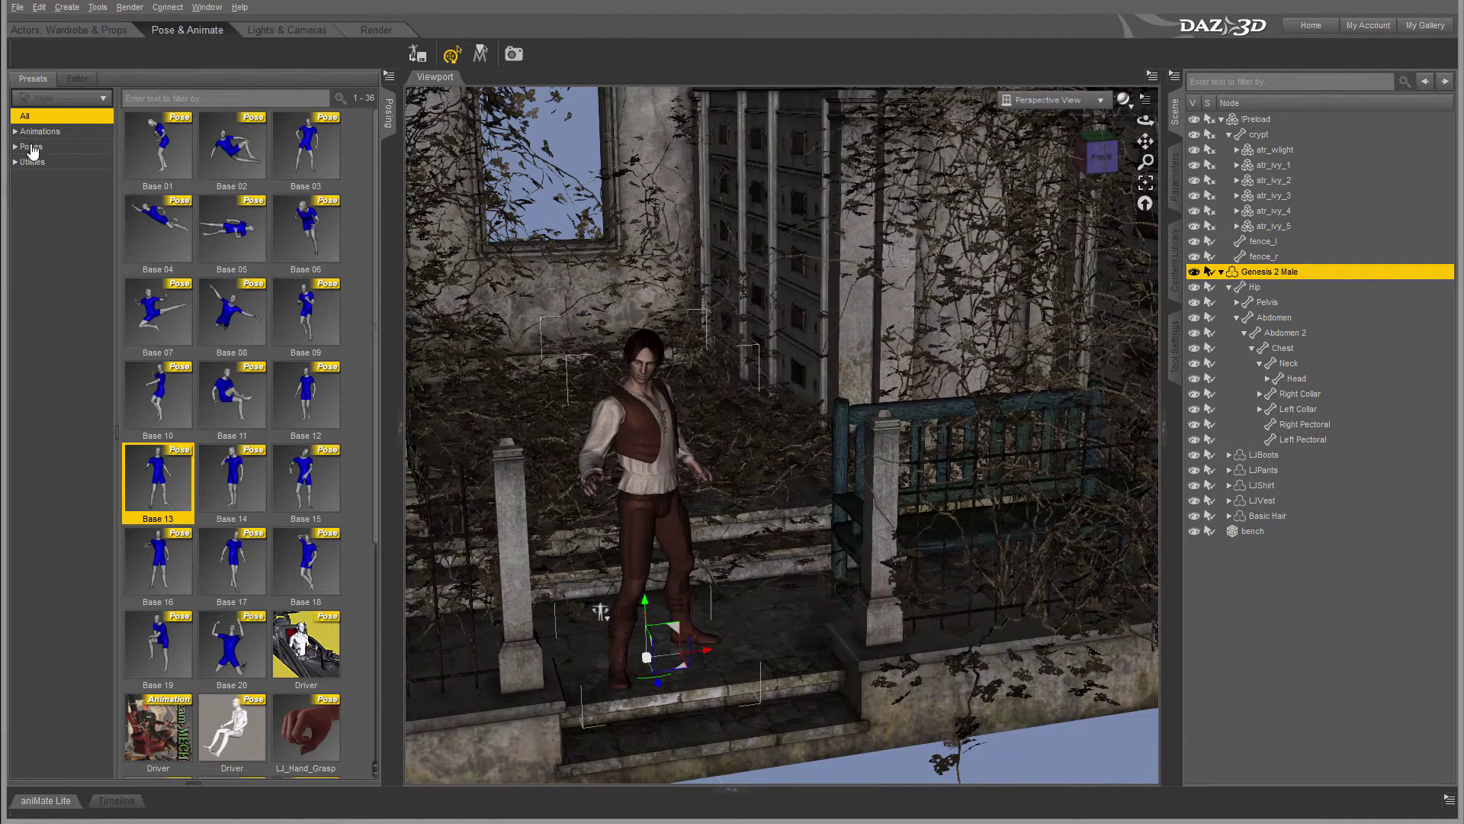
# Step: Set the male figure's head rotation to Twist -14.18 and Side-Side -0.92
pyautogui.click(65, 75)
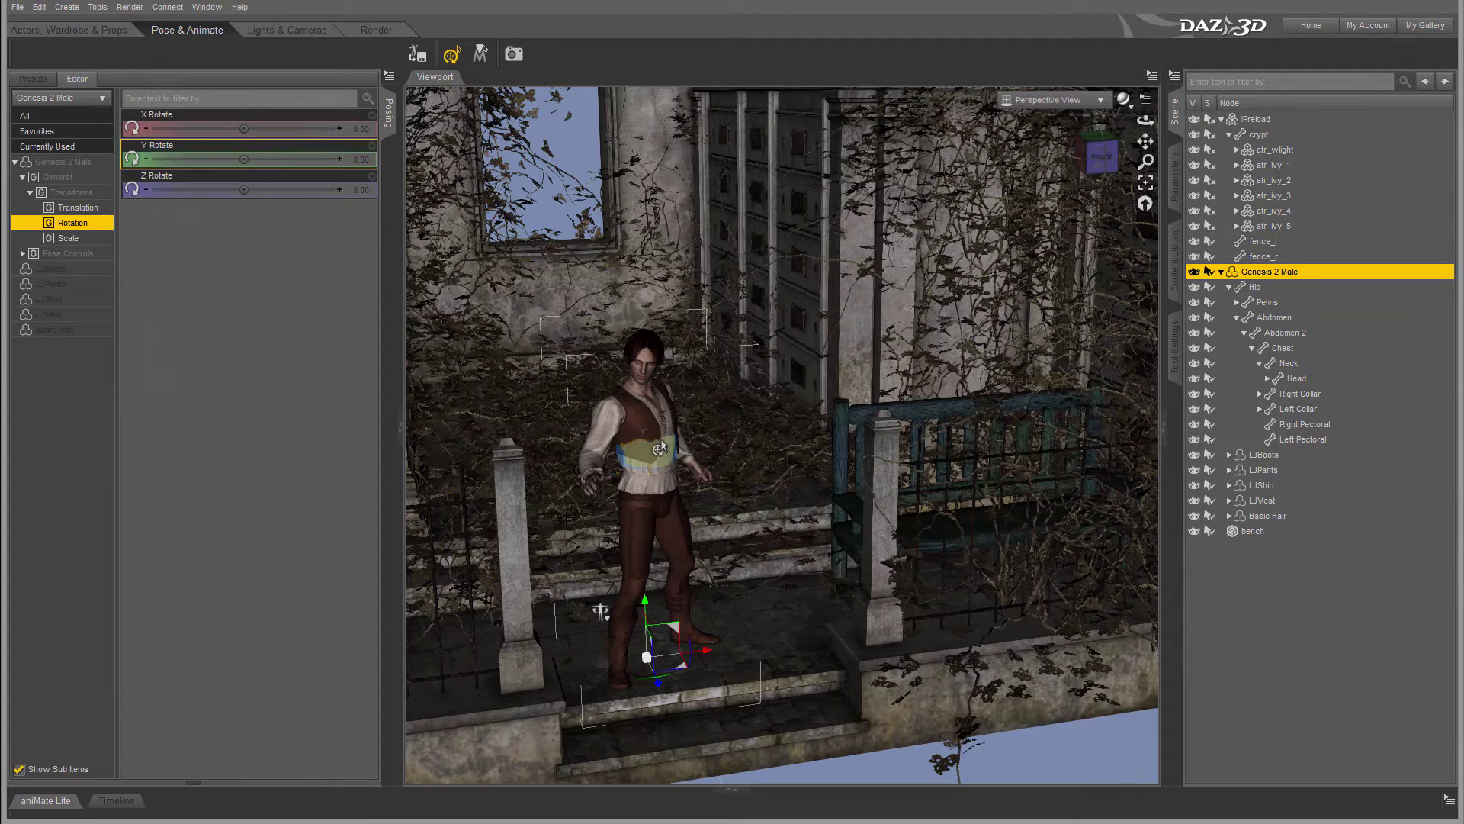
pyautogui.click(1300, 380)
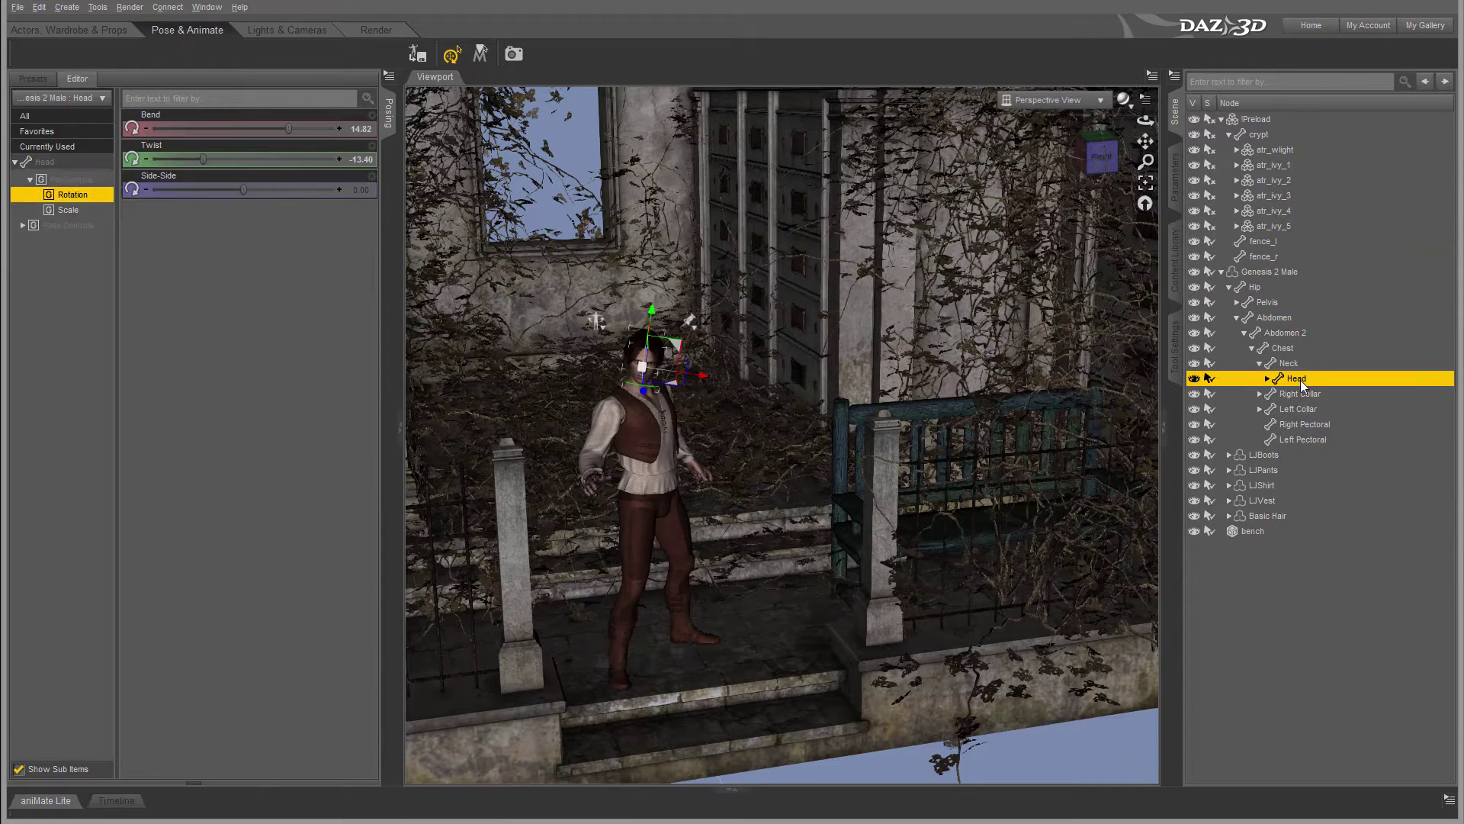
pyautogui.moveTo(243, 190); pyautogui.dragTo(201, 160)
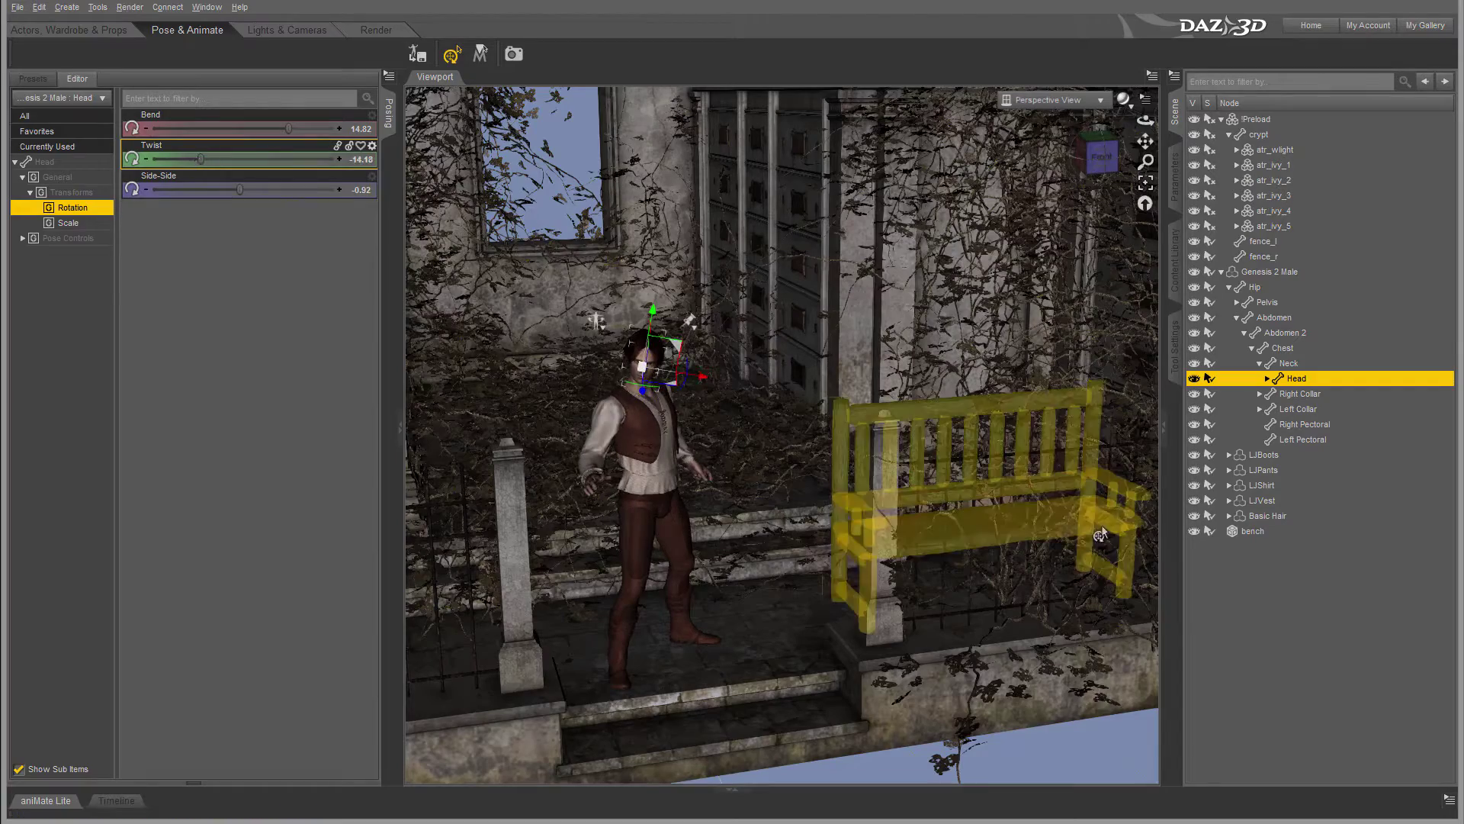
pyautogui.click(1102, 156)
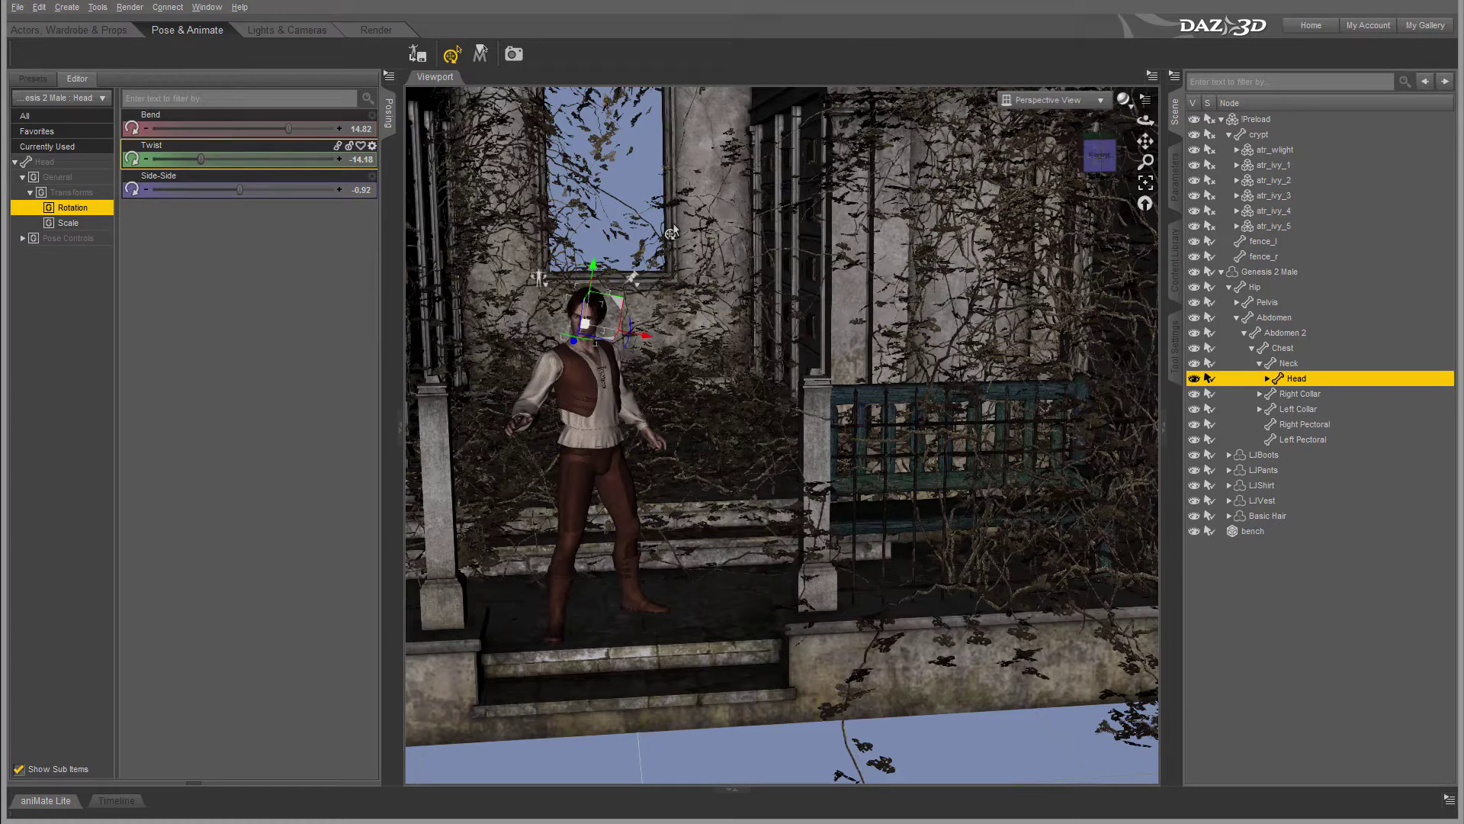
# Step: Create a new camera named Camera 1 in the scene
pyautogui.click(287, 30)
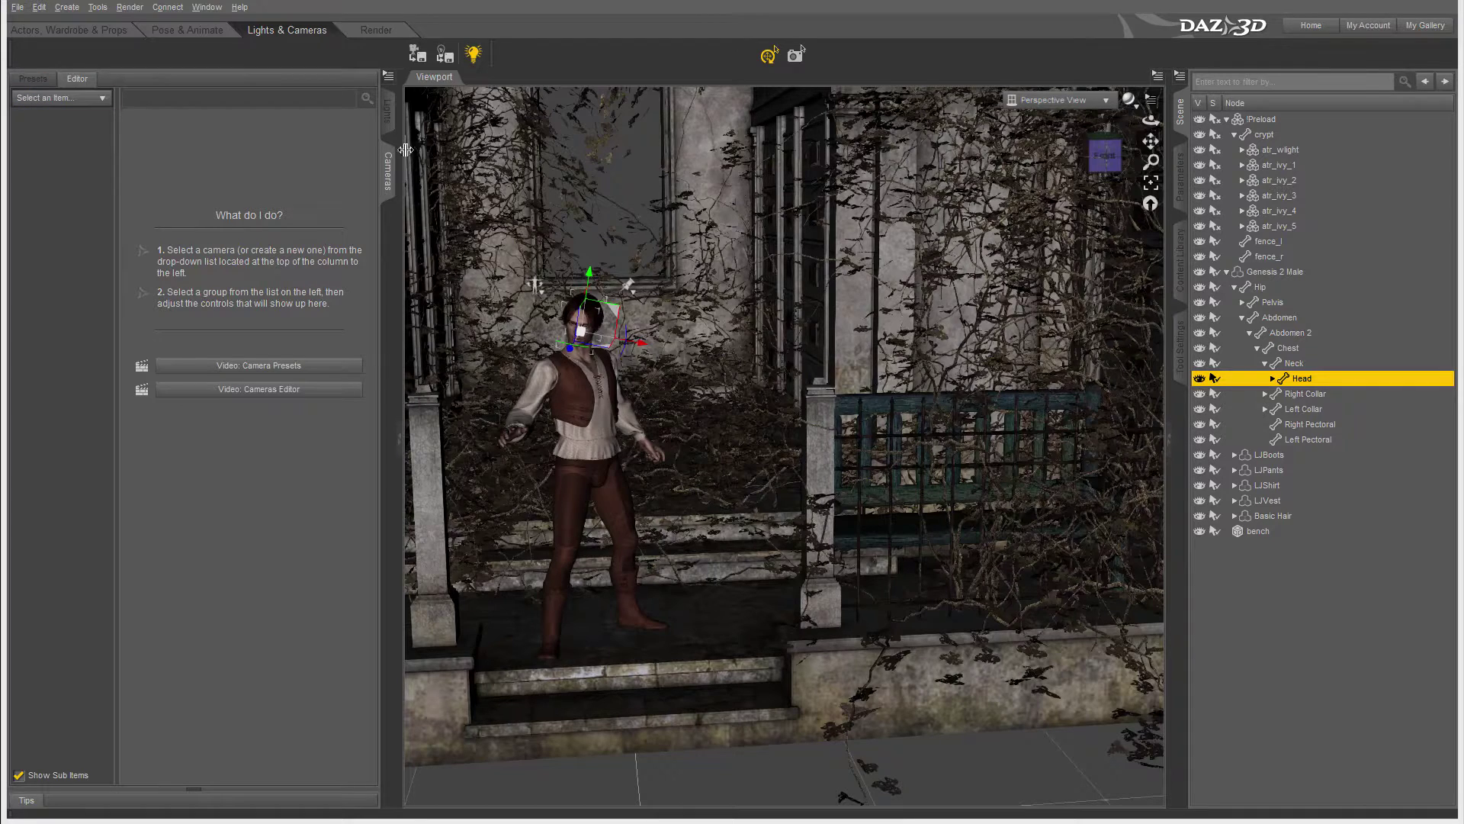
pyautogui.click(93, 105)
pyautogui.click(104, 326)
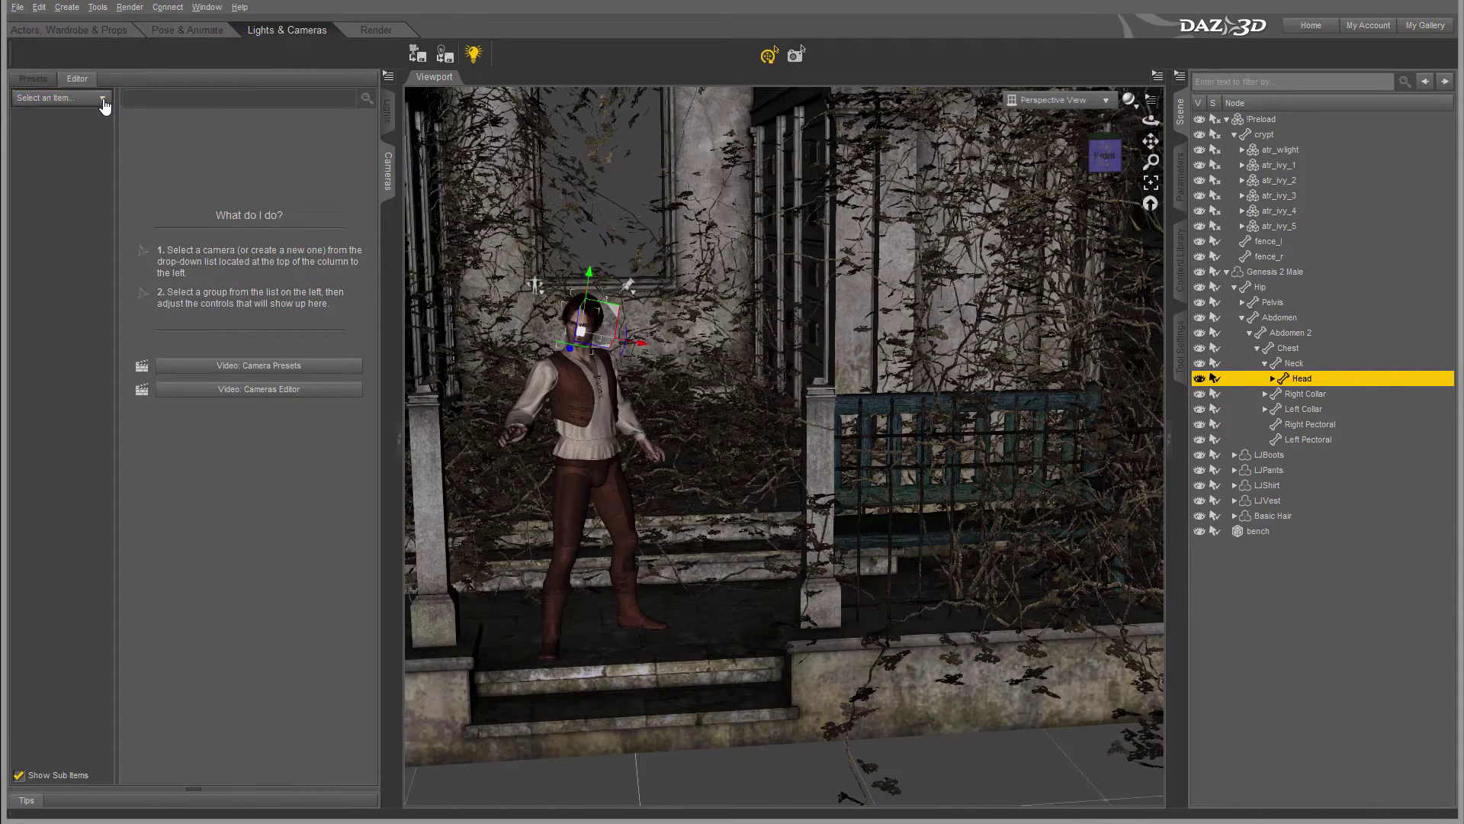
pyautogui.click(104, 107)
pyautogui.click(96, 327)
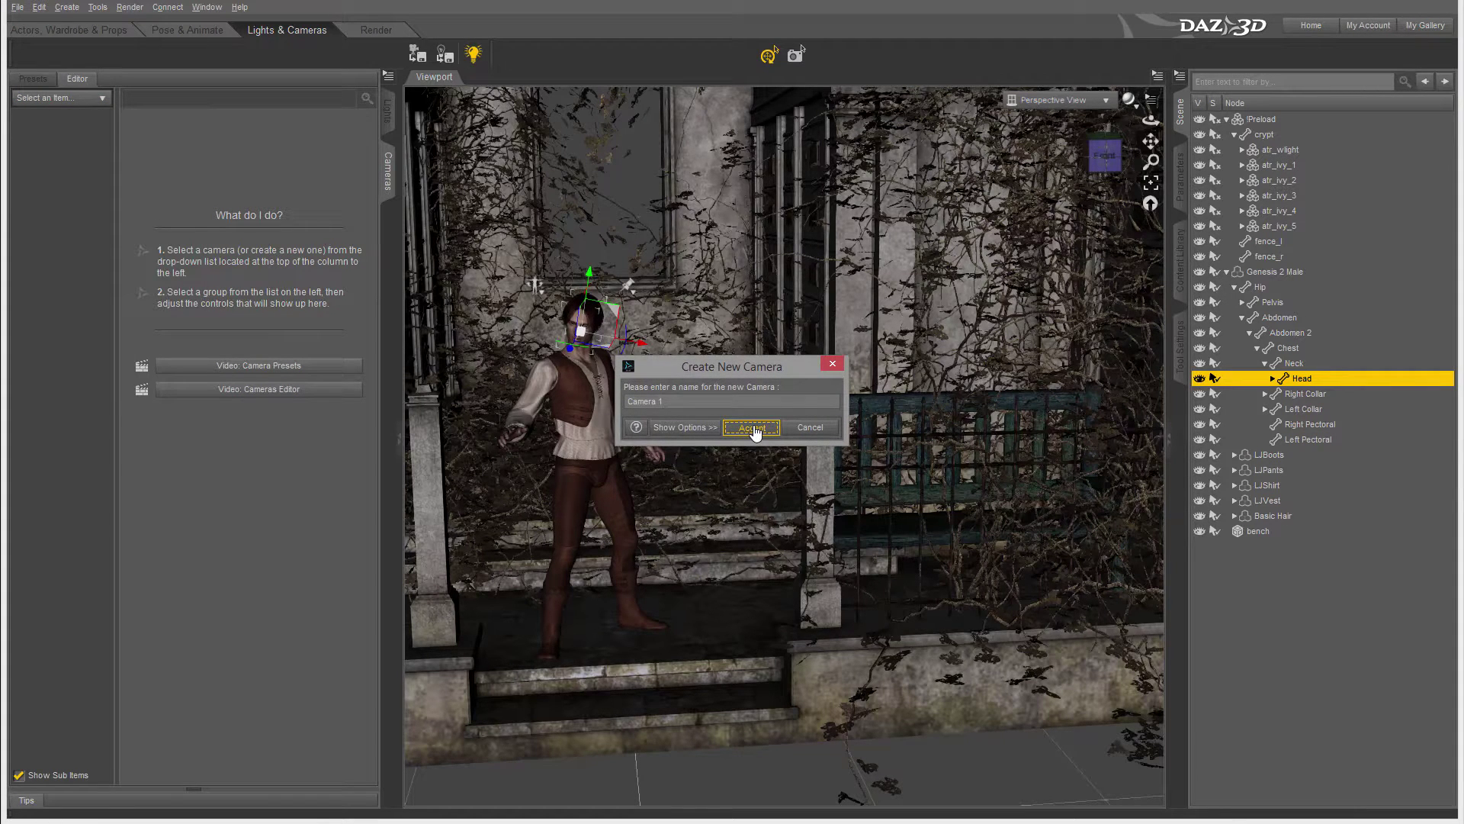
pyautogui.click(753, 428)
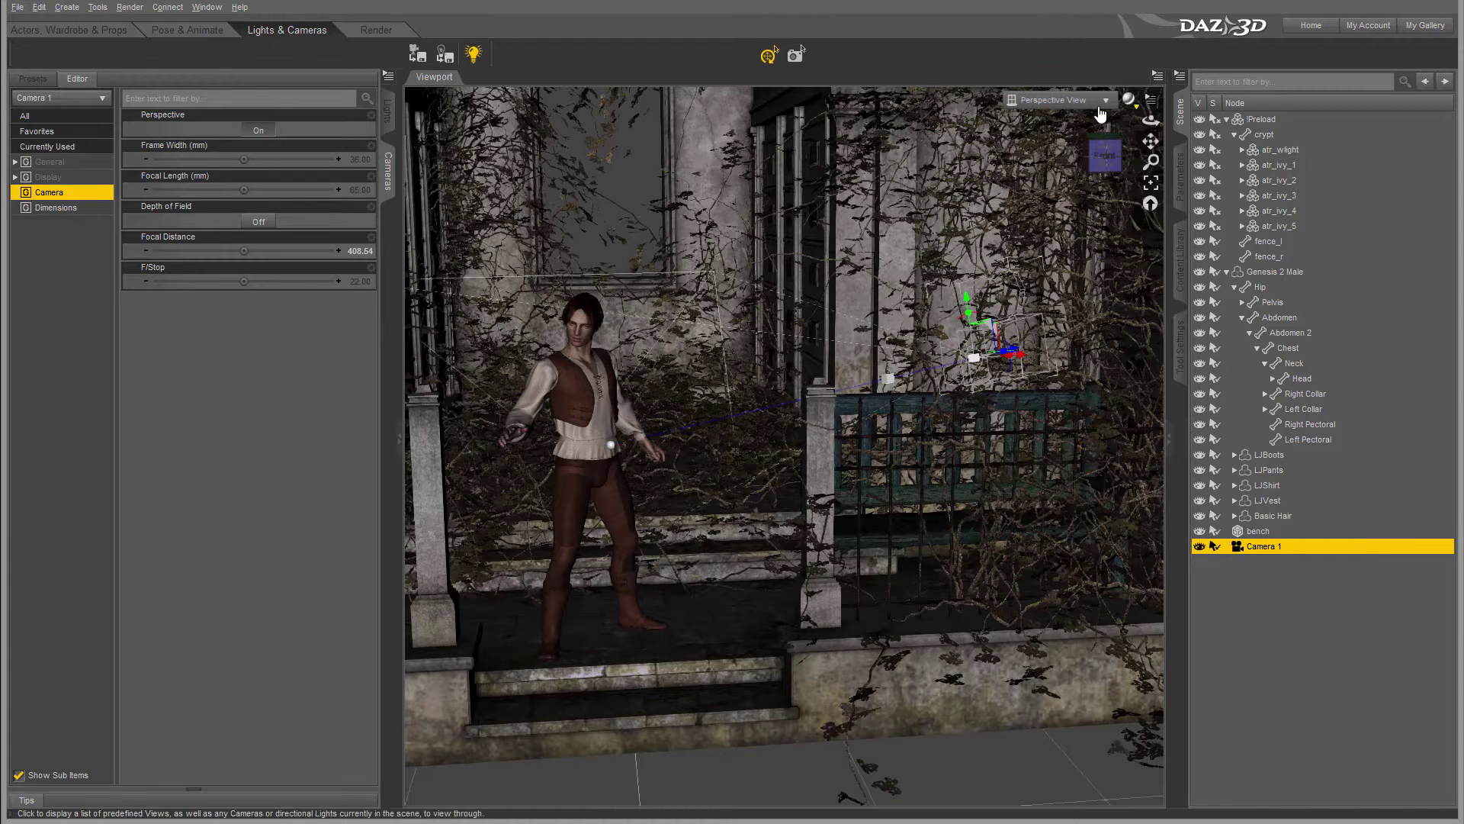
# Step: Look through Camera 1 and frame the whole male figure between the gate posts with the bench at the edge
pyautogui.click(1071, 101)
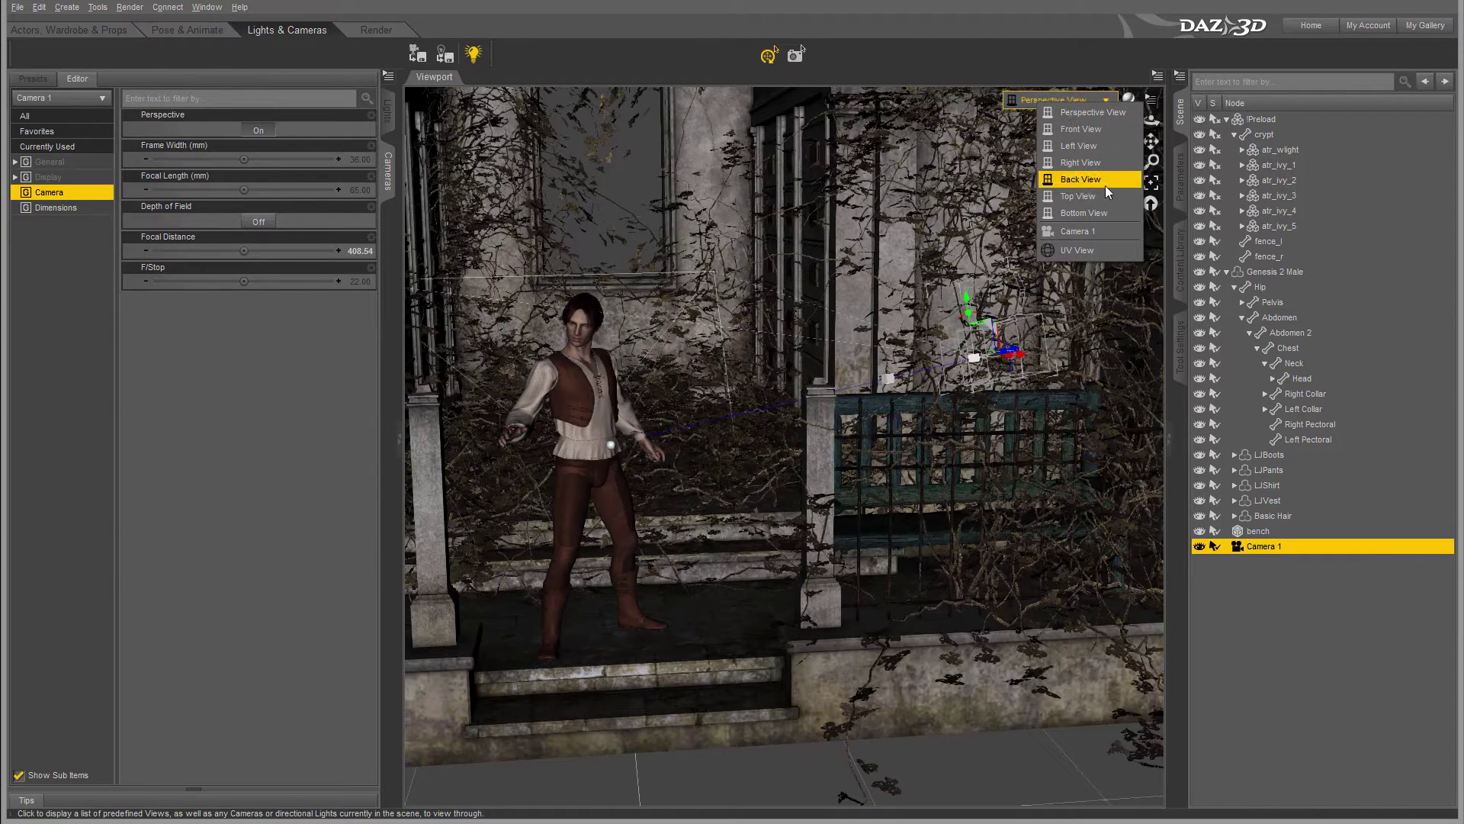
pyautogui.click(1106, 238)
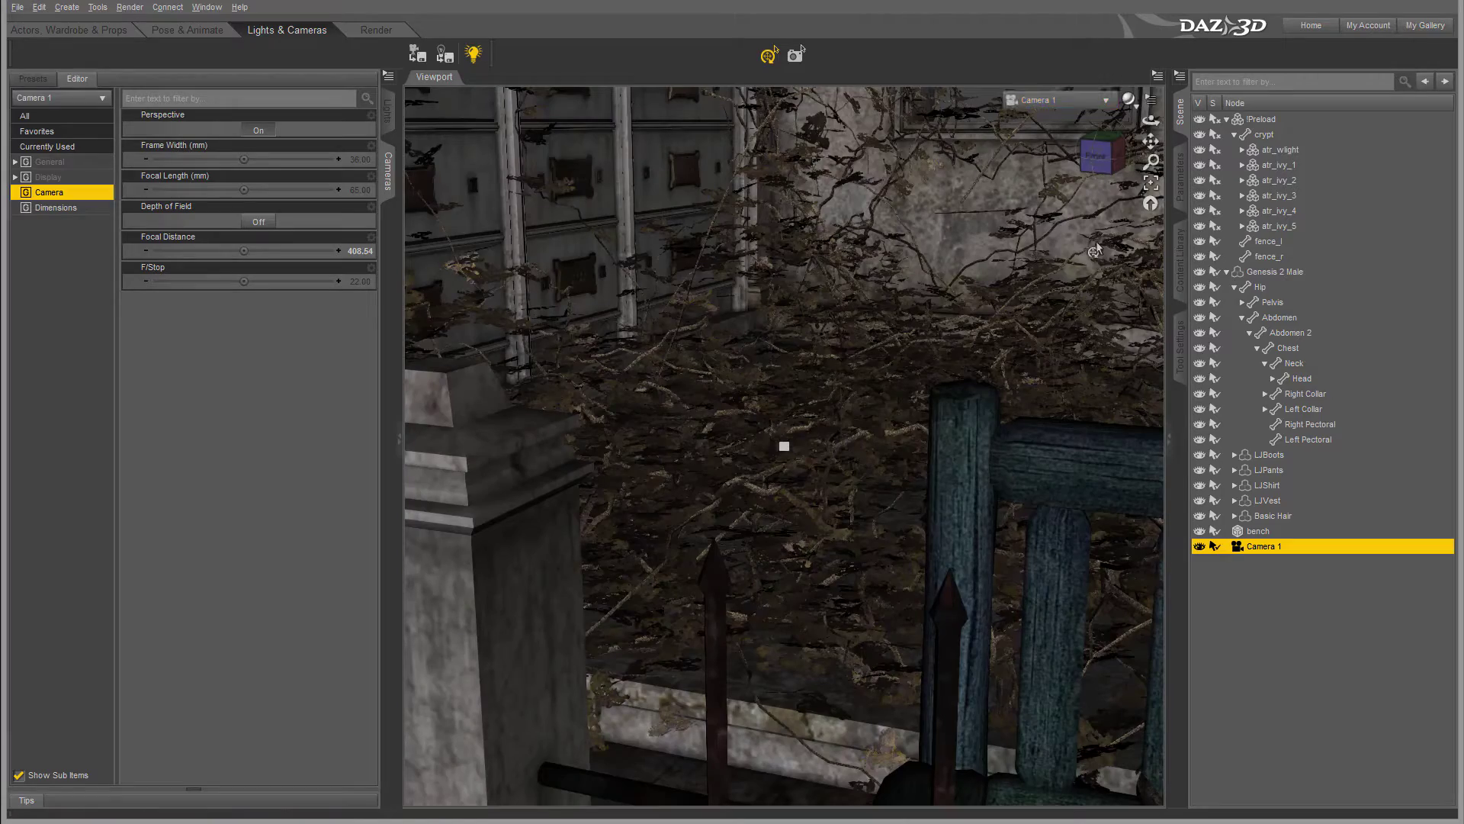
pyautogui.moveTo(1153, 159); pyautogui.dragTo(1166, 145)
pyautogui.keyDown('alt'); pyautogui.moveTo(1075, 336); pyautogui.dragTo(1036, 346); pyautogui.keyUp('alt')
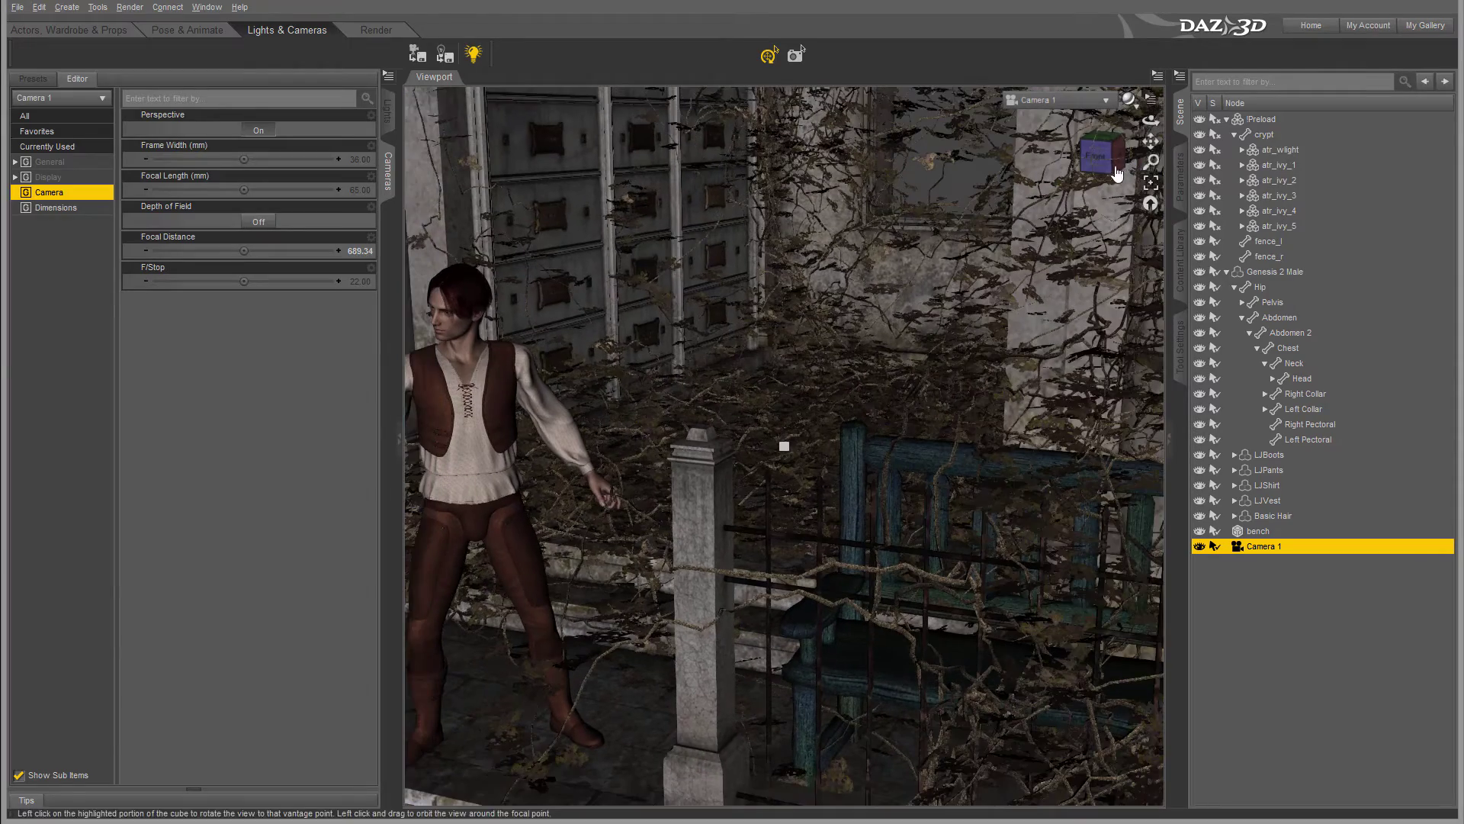
pyautogui.moveTo(1148, 150); pyautogui.dragTo(1025, 145)
pyautogui.moveTo(1150, 142); pyautogui.dragTo(1150, 186)
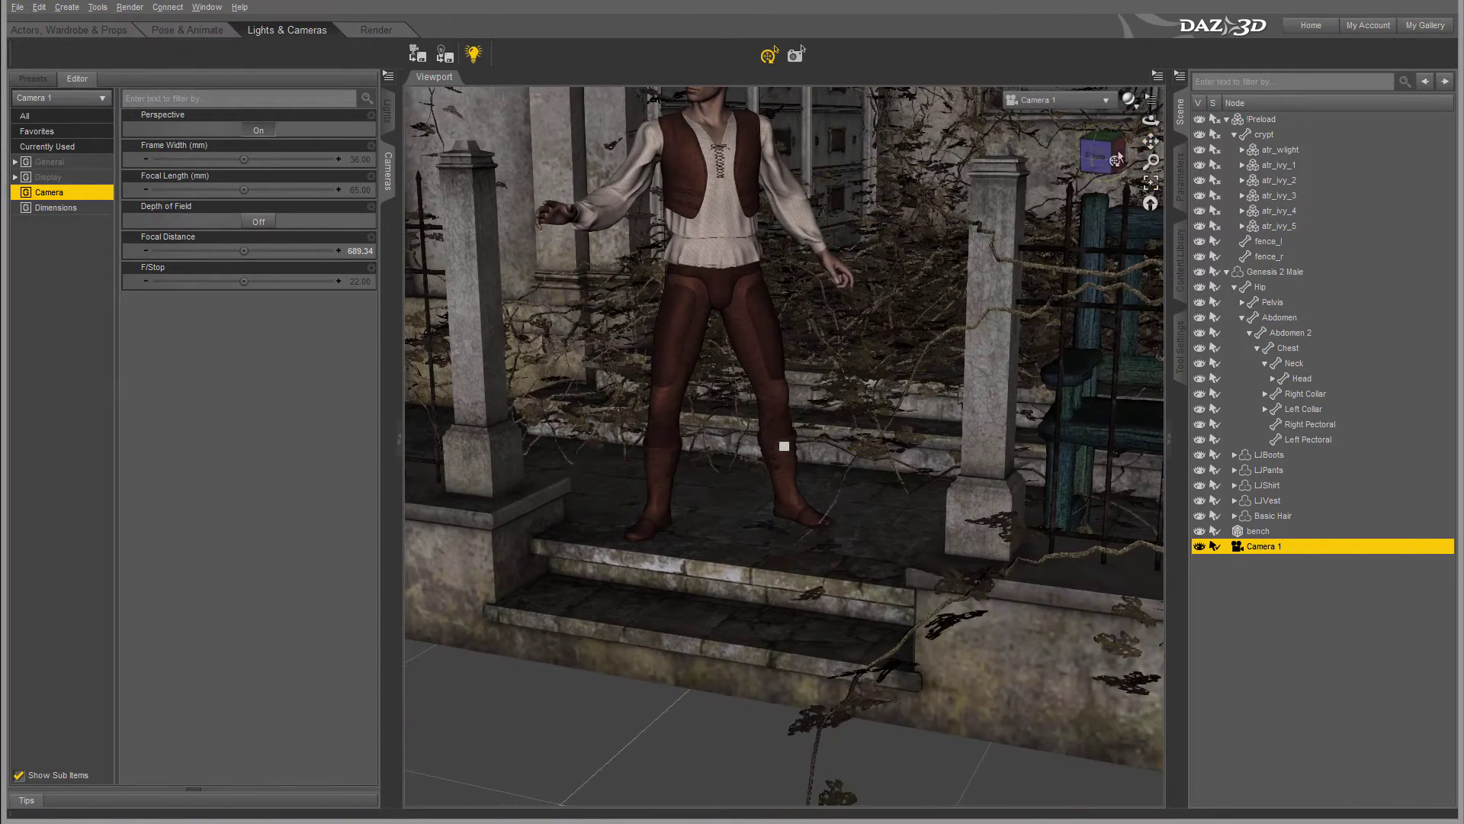
pyautogui.moveTo(1150, 120)
pyautogui.mouseDown()
pyautogui.moveTo(1115, 120)
pyautogui.moveTo(1115, 160)
pyautogui.moveTo(1101, 156)
pyautogui.moveTo(1155, 136)
pyautogui.moveTo(1155, 119)
pyautogui.moveTo(1166, 129)
pyautogui.moveTo(1152, 145)
pyautogui.mouseUp()
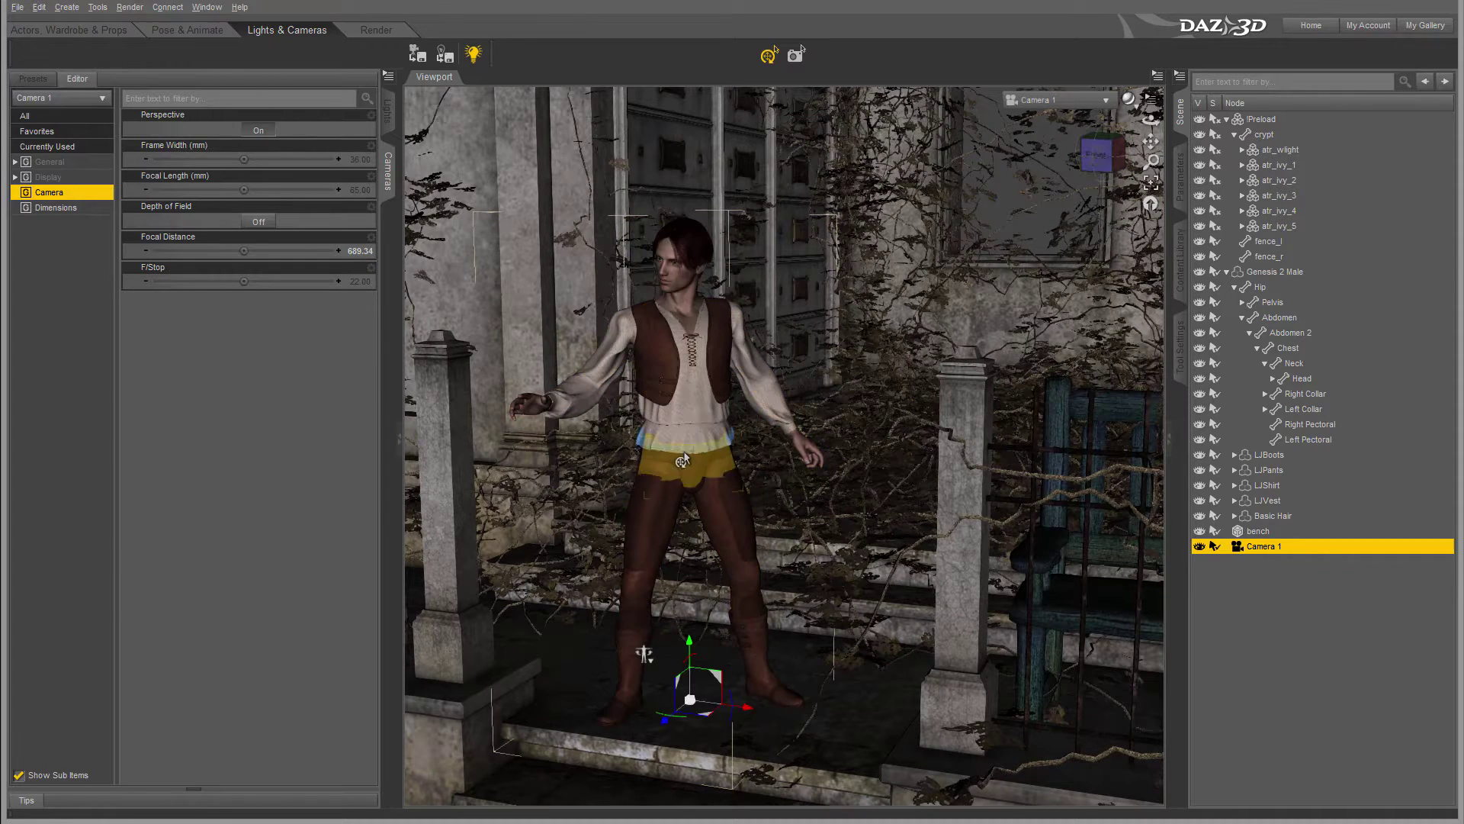
# Step: Rotate the Genesis 2 Male figure around its vertical axis to face Camera 1 more directly, and refine the framing
pyautogui.click(683, 461)
pyautogui.moveTo(675, 716); pyautogui.dragTo(687, 720)
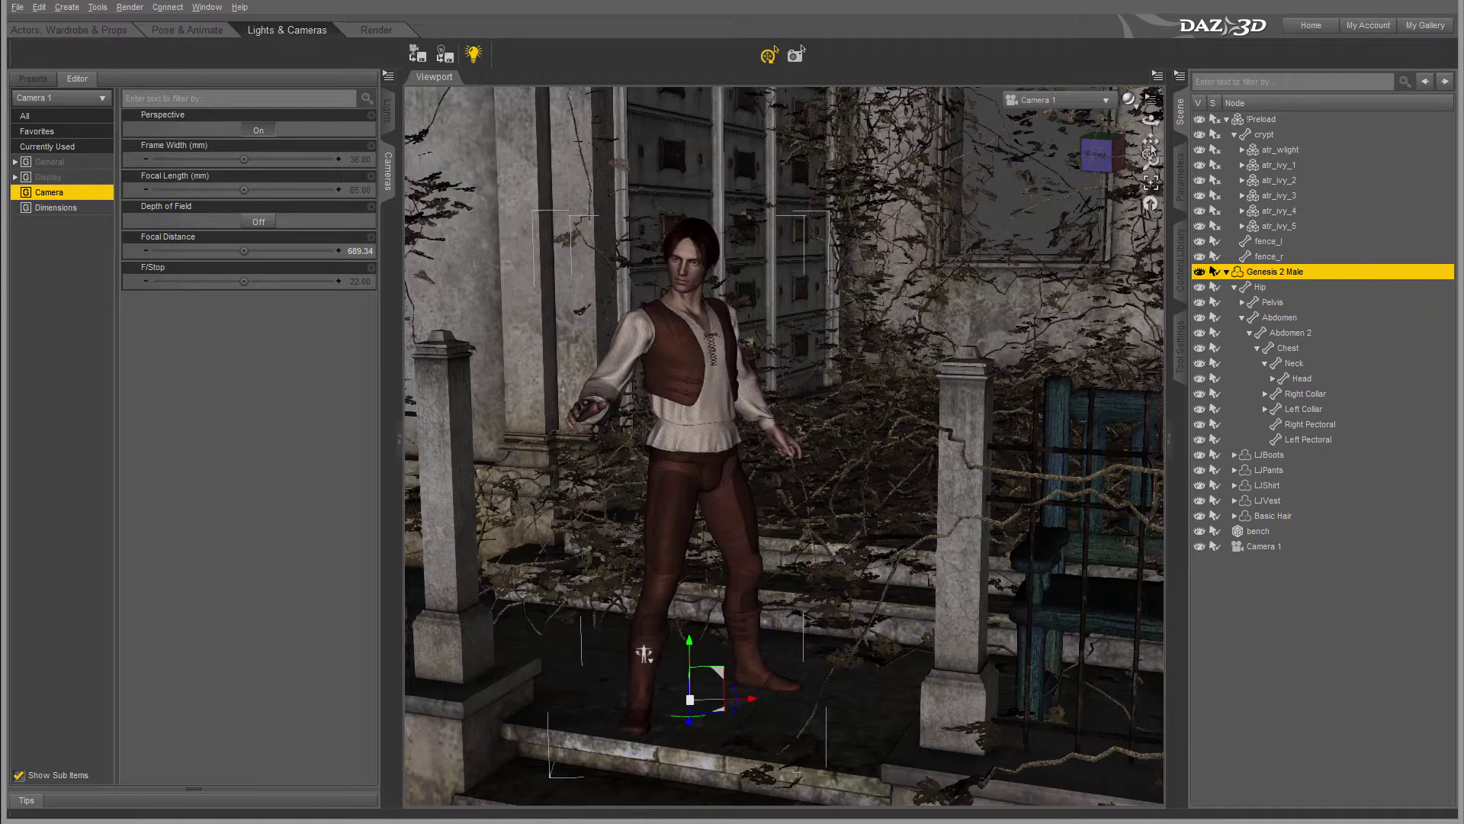
pyautogui.moveTo(1103, 166); pyautogui.dragTo(1069, 167)
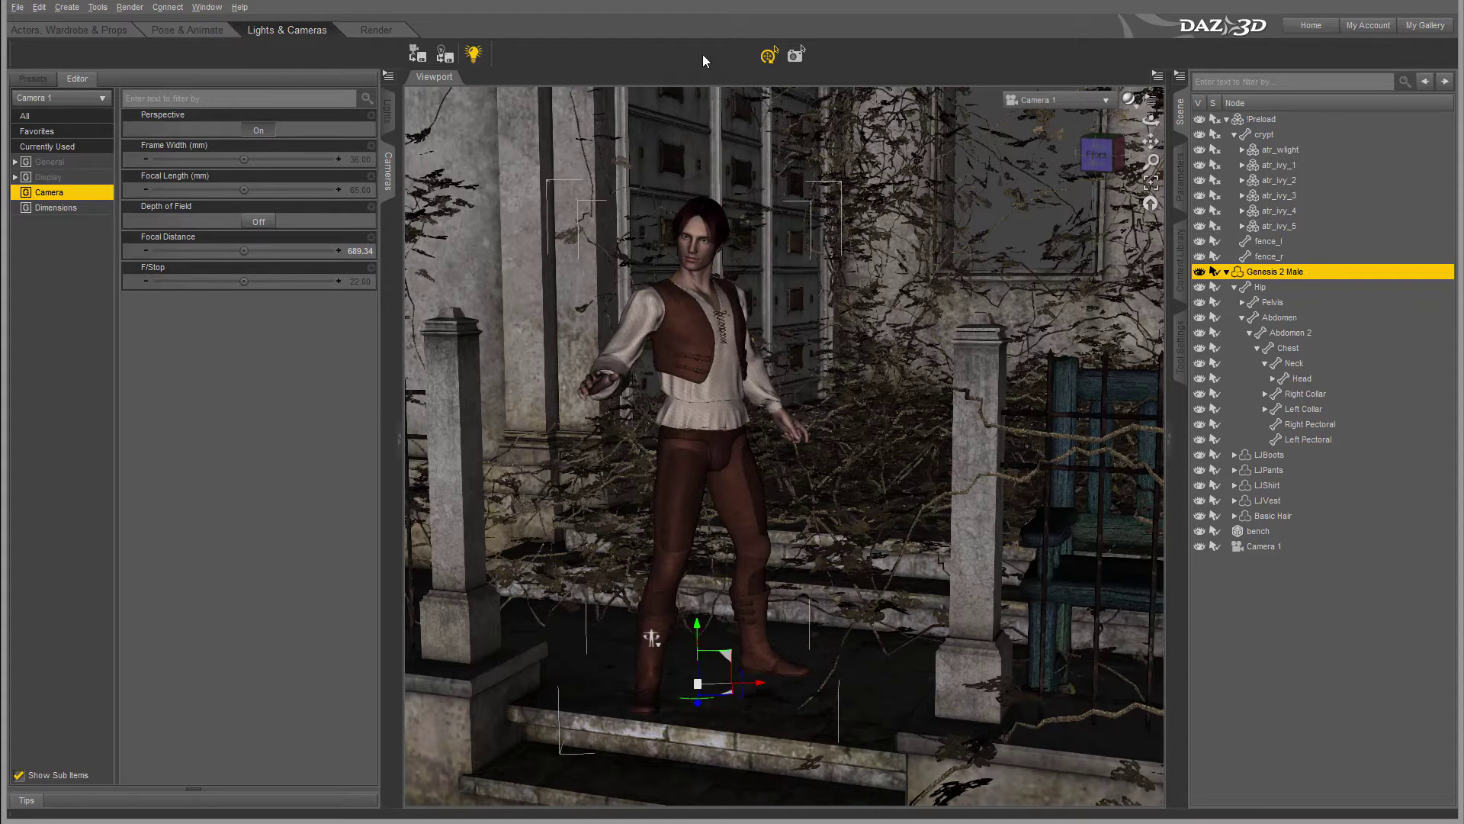
# Step: Enable the Render toolbar and render a test image of the scene through Camera 1
pyautogui.rightClick(594, 49)
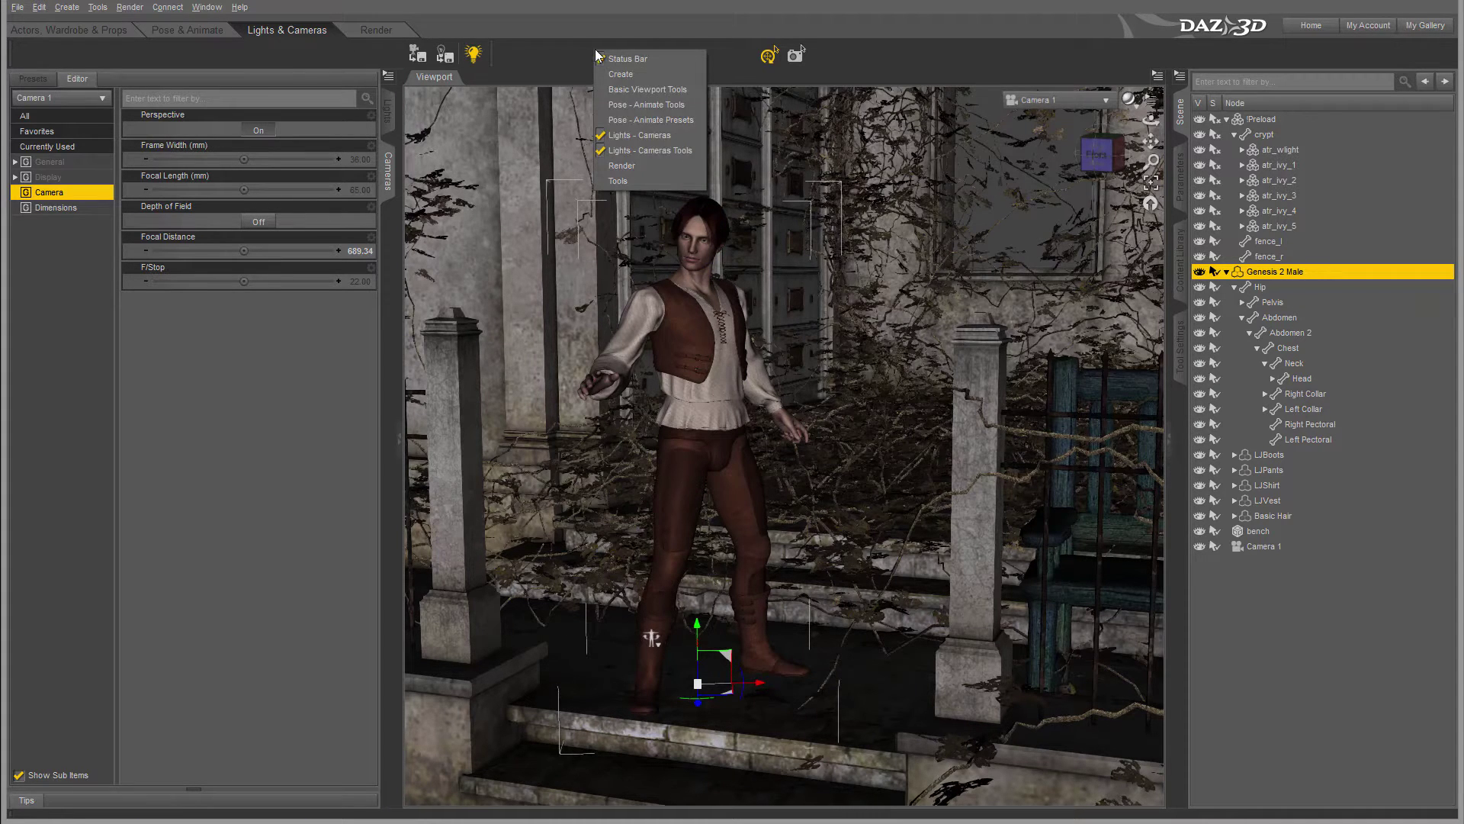
pyautogui.click(634, 164)
pyautogui.moveTo(416, 52); pyautogui.dragTo(411, 61)
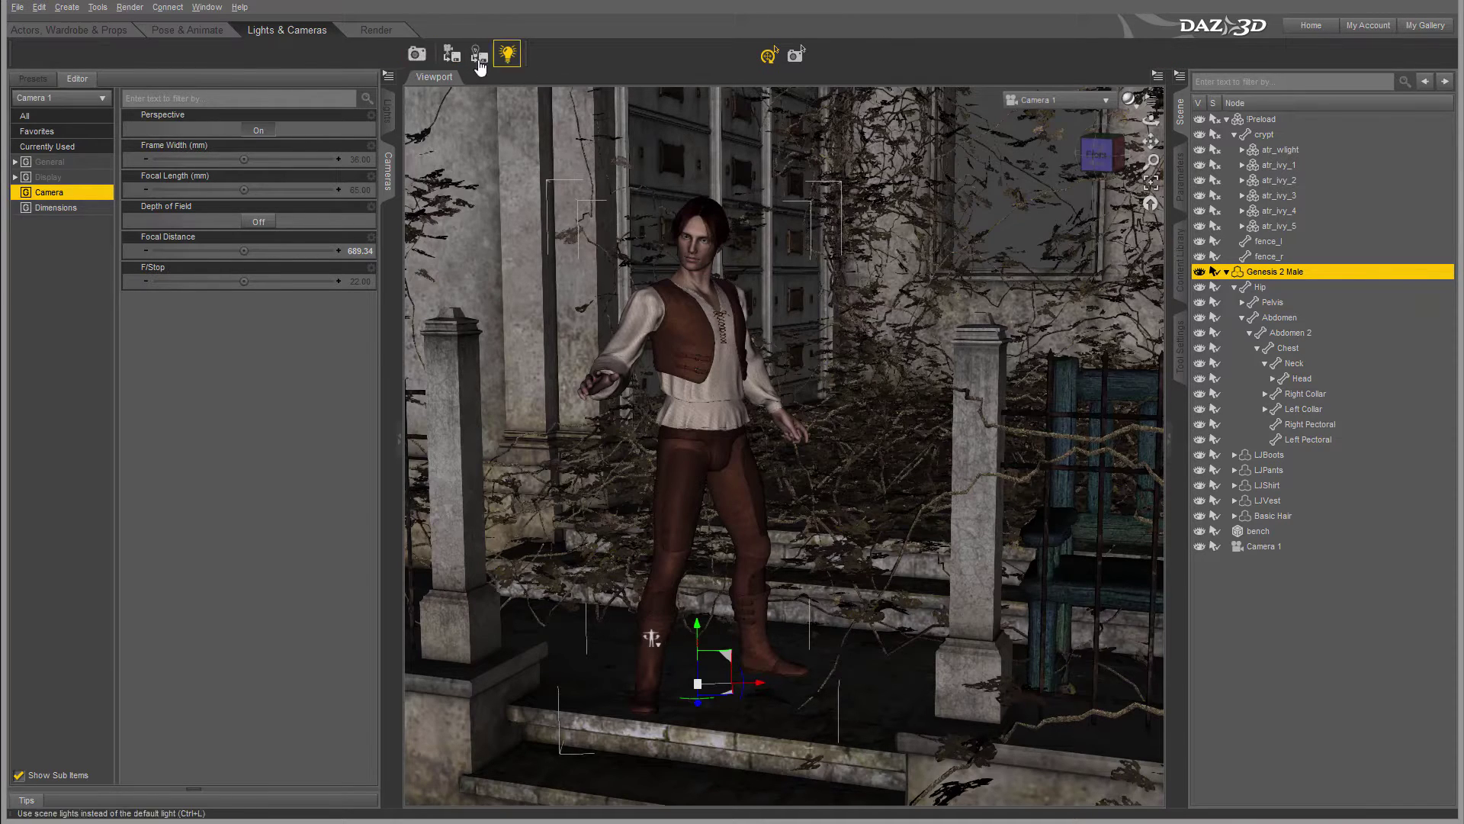
pyautogui.click(416, 55)
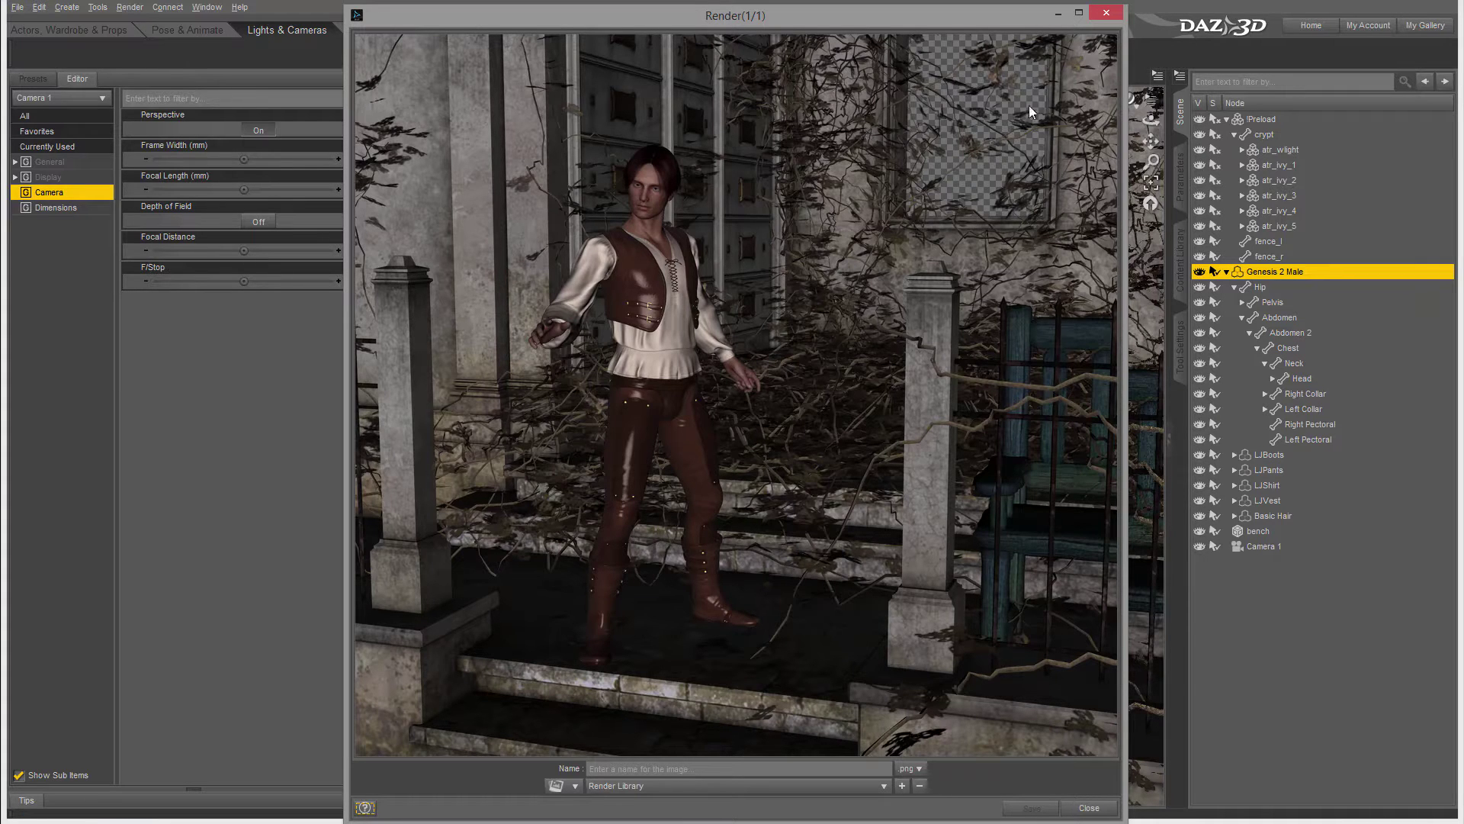
pyautogui.click(1108, 10)
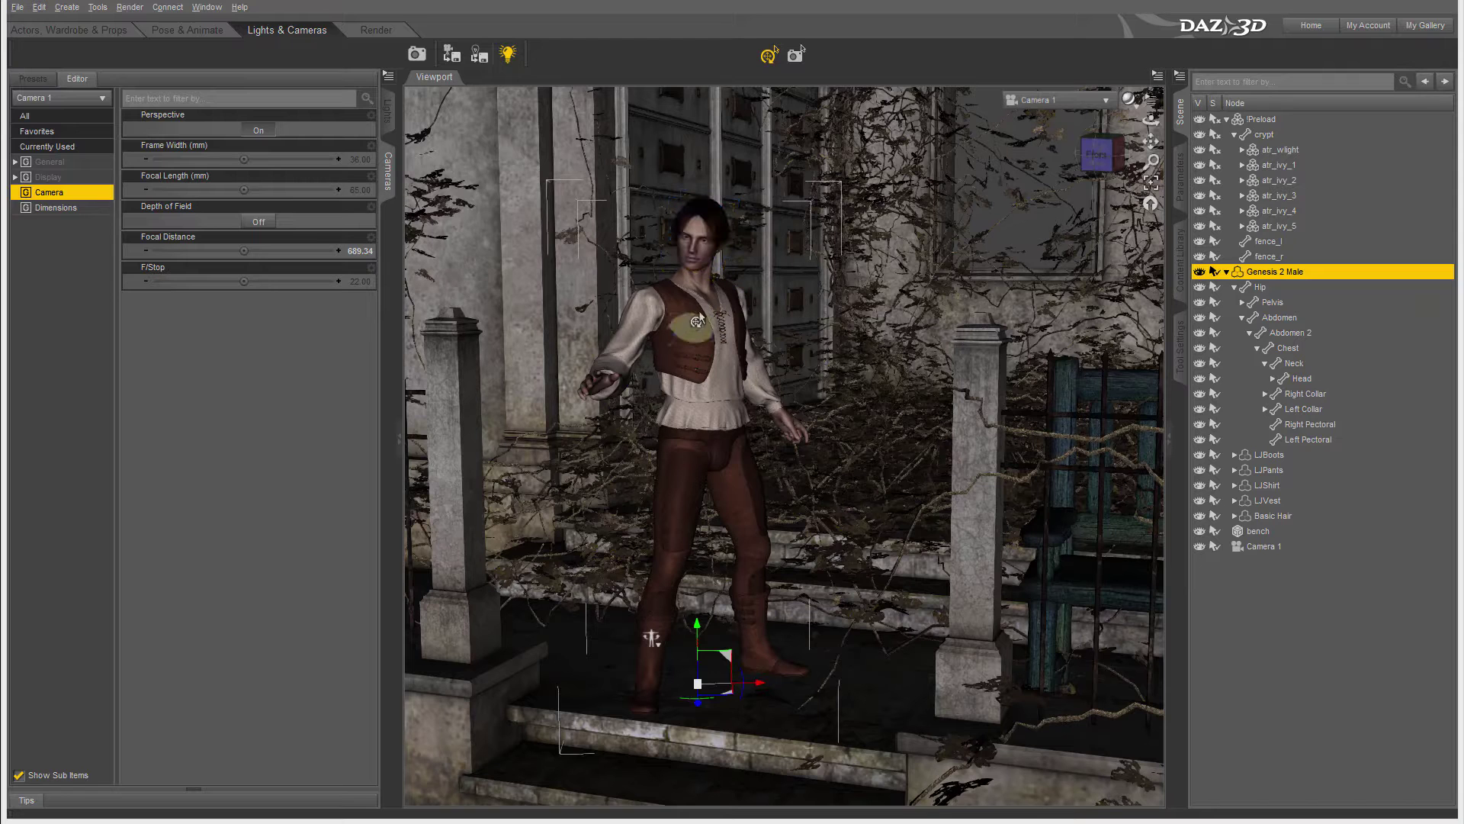
# Step: Return the viewport to Perspective View and look at the figure and bench from a higher front angle
pyautogui.click(1076, 99)
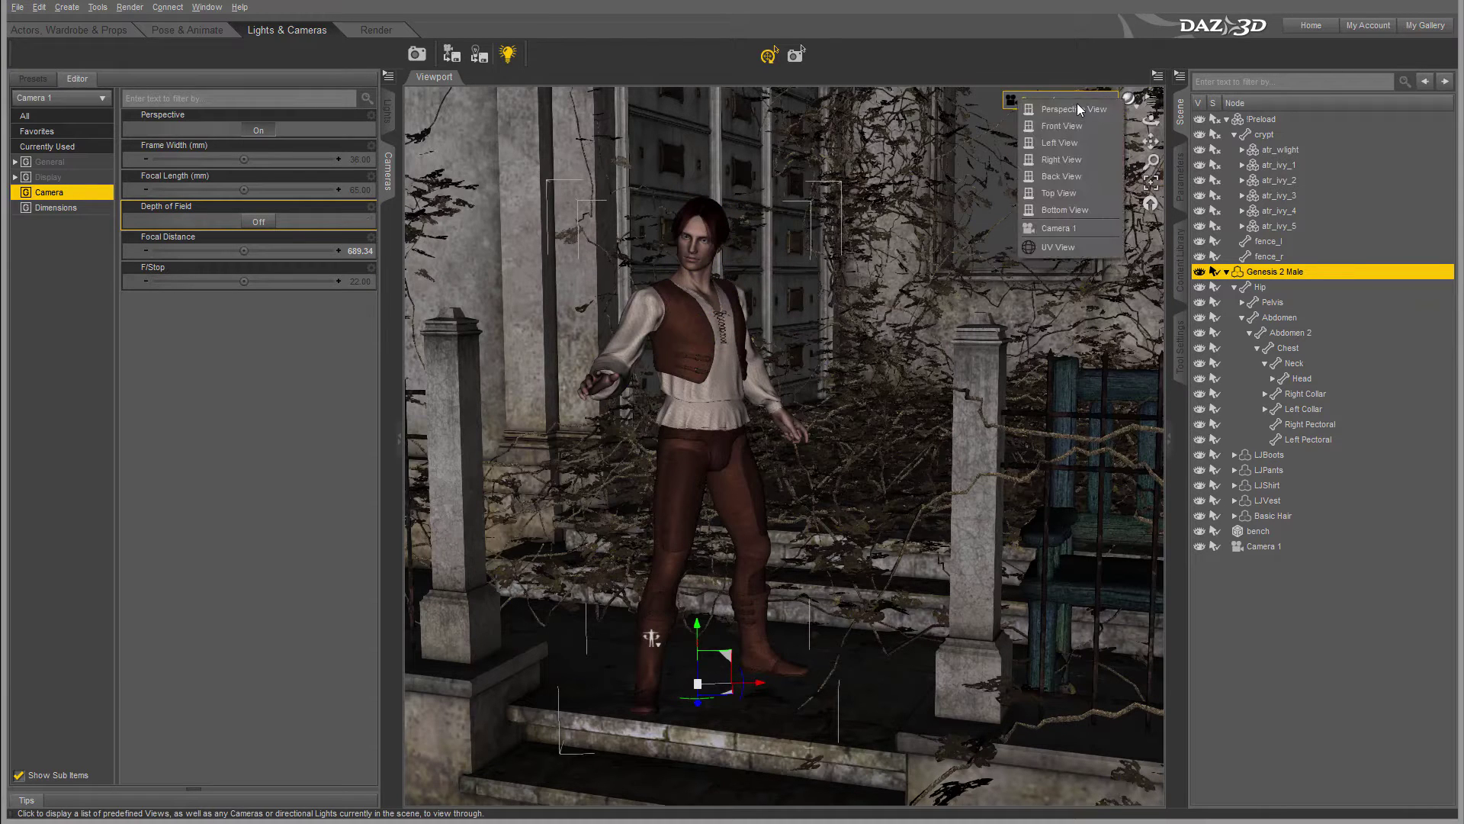
pyautogui.click(1073, 110)
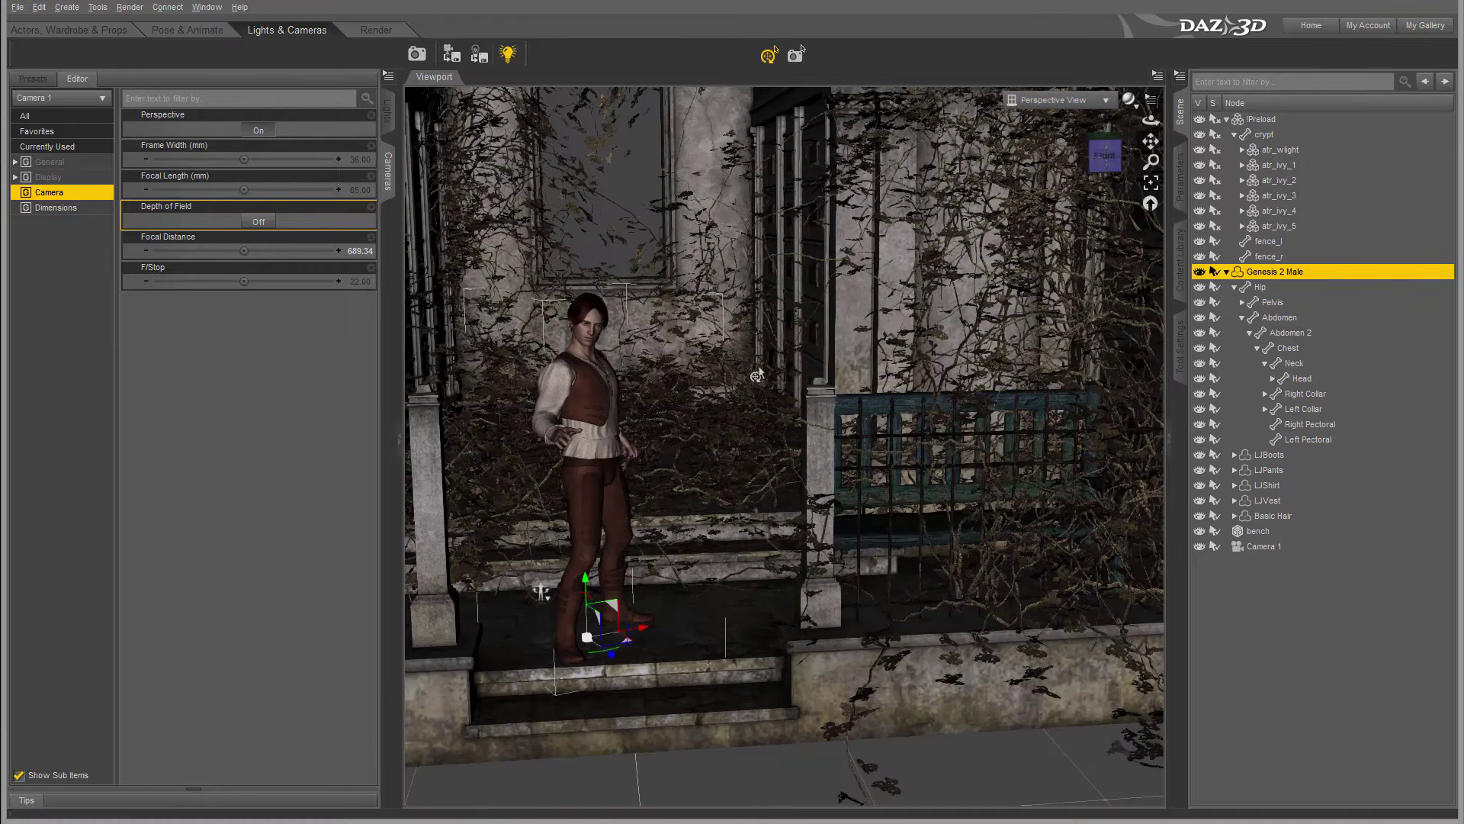
pyautogui.moveTo(1104, 157); pyautogui.dragTo(894, 281)
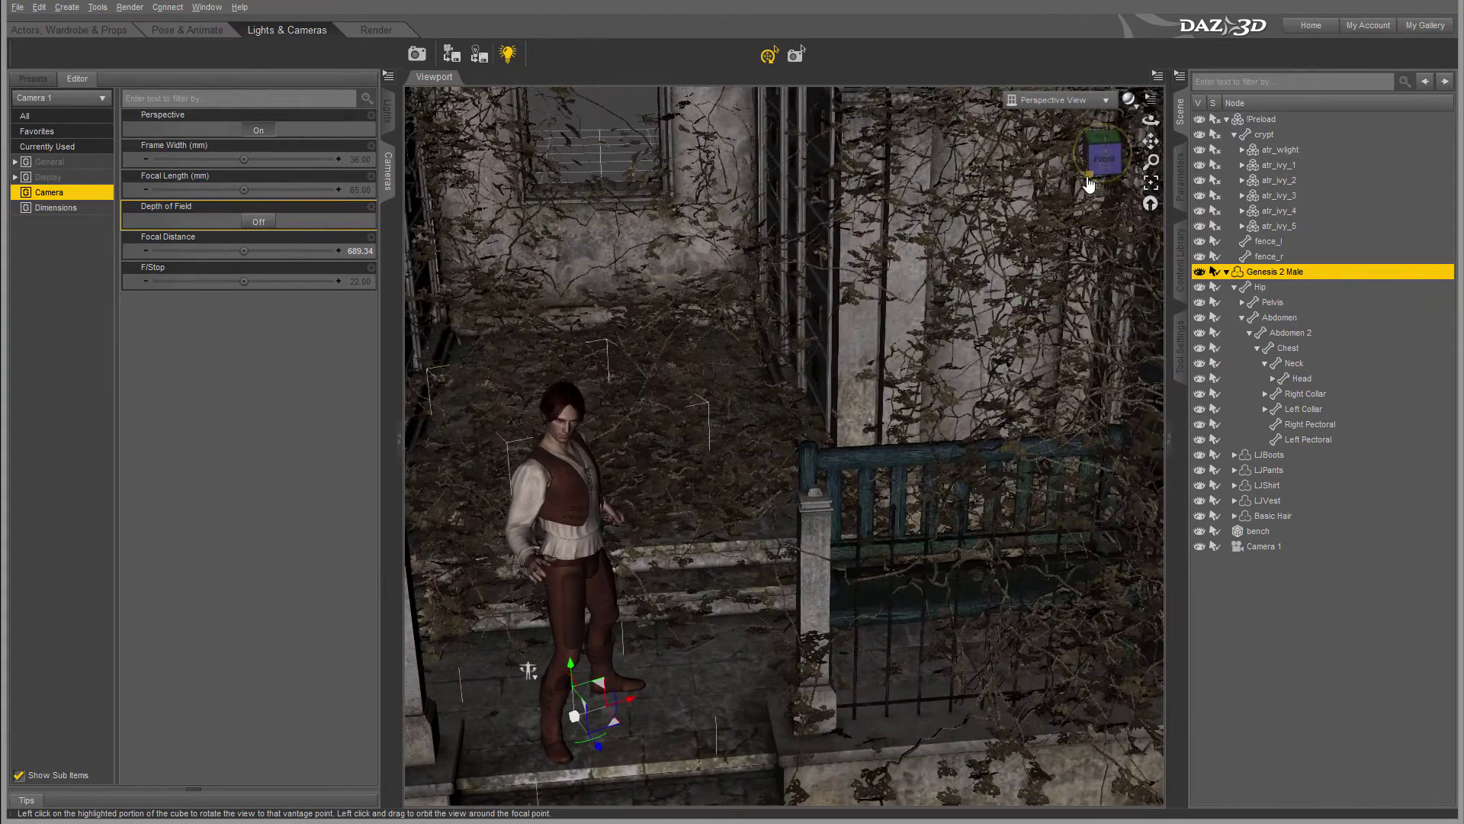
# Step: Look at the crypt scene from the front and create a new point light with the default name
pyautogui.scroll(-8, 894, 281)
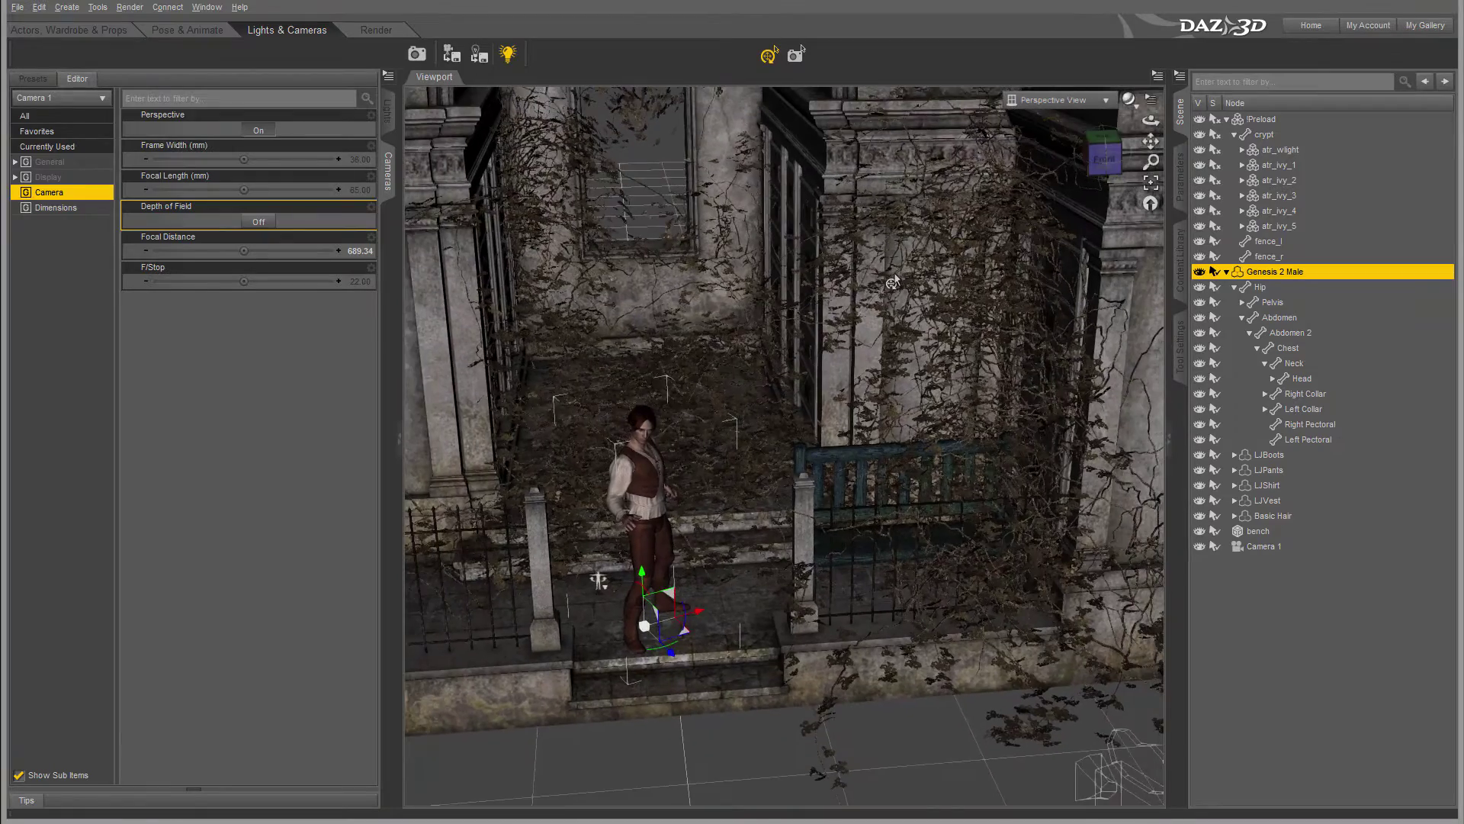
pyautogui.moveTo(1105, 154); pyautogui.dragTo(1107, 162)
pyautogui.click(1108, 160)
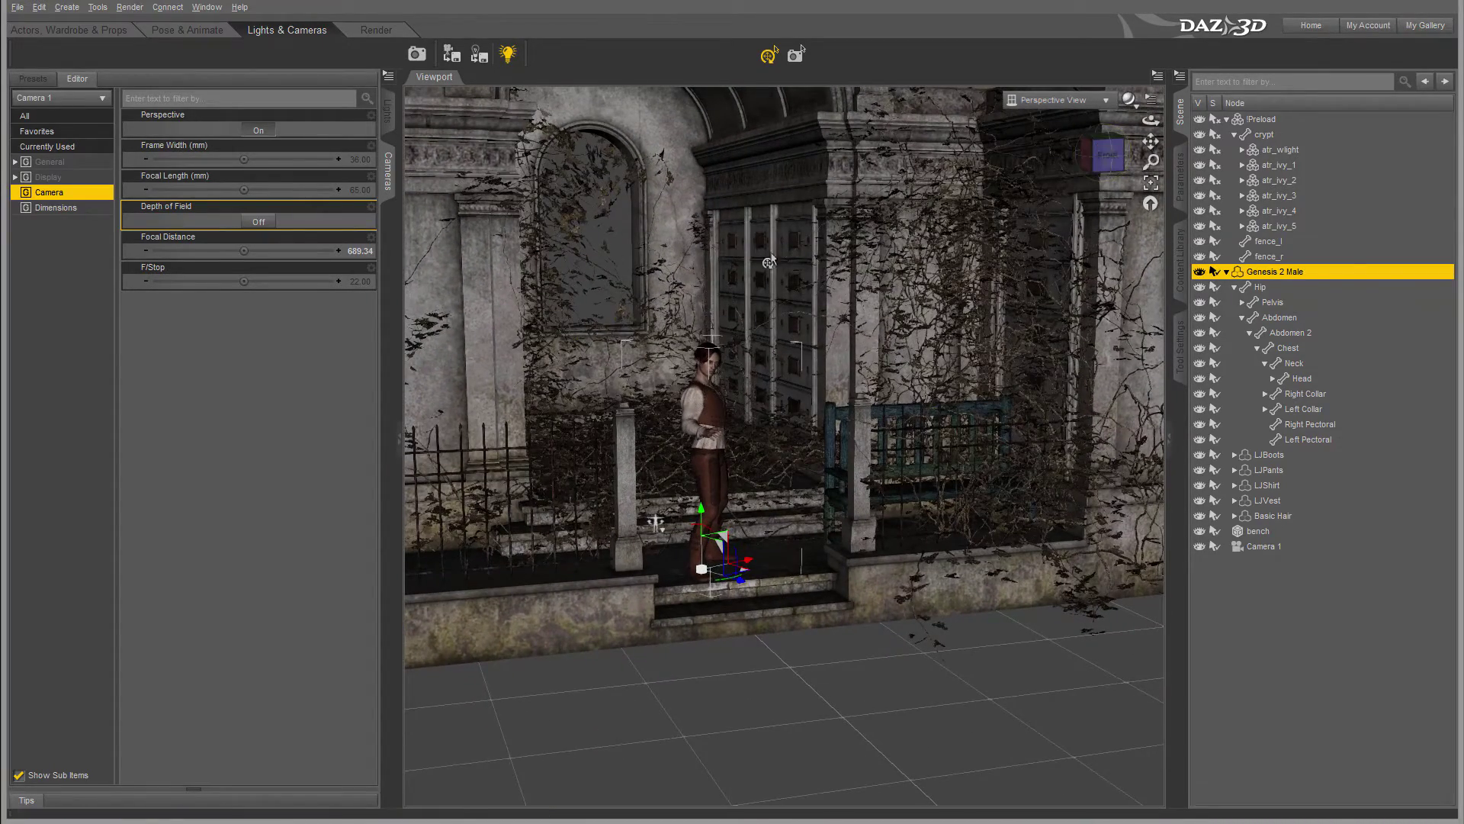
pyautogui.click(387, 110)
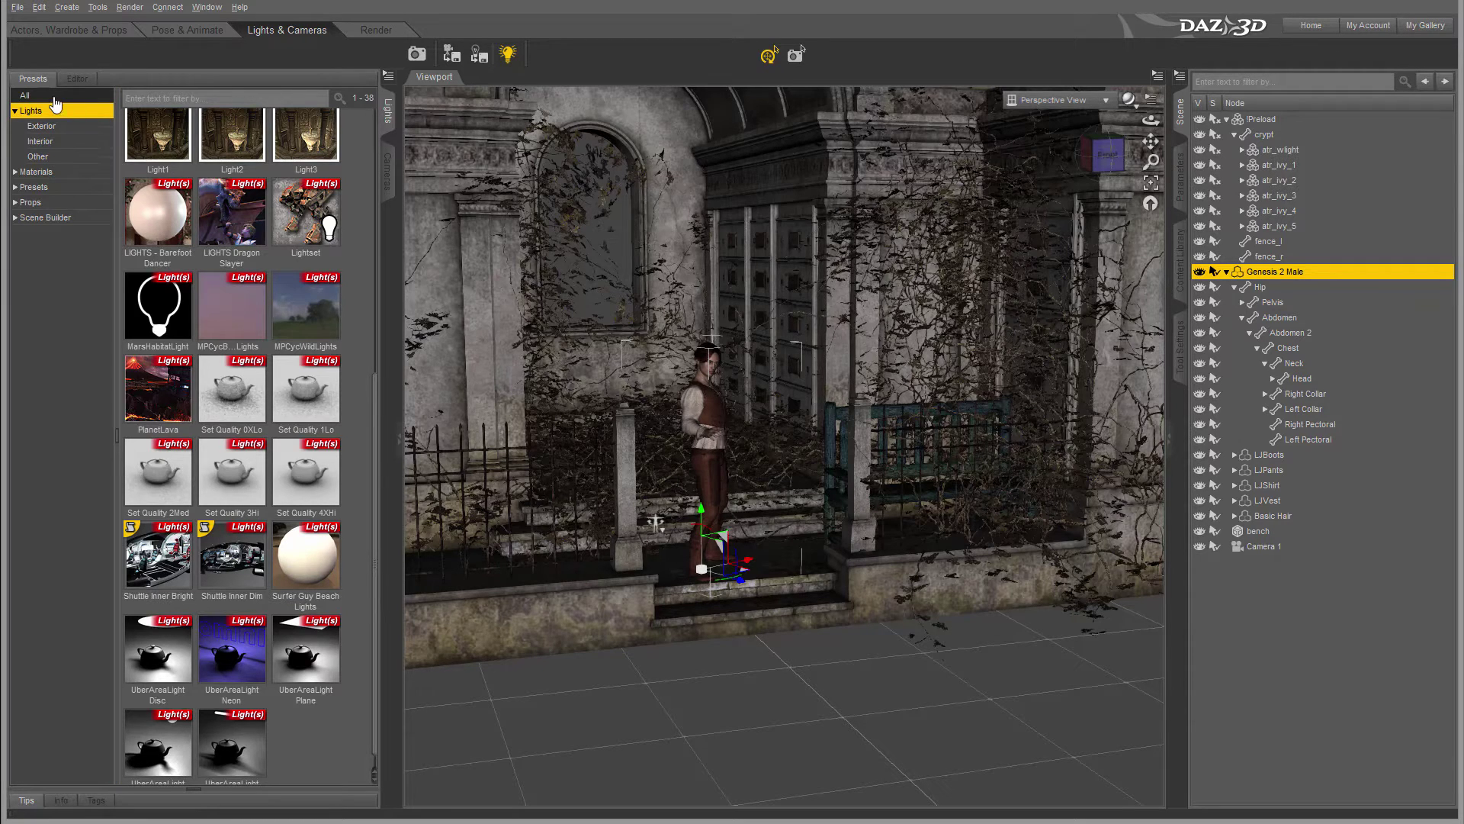
pyautogui.click(15, 111)
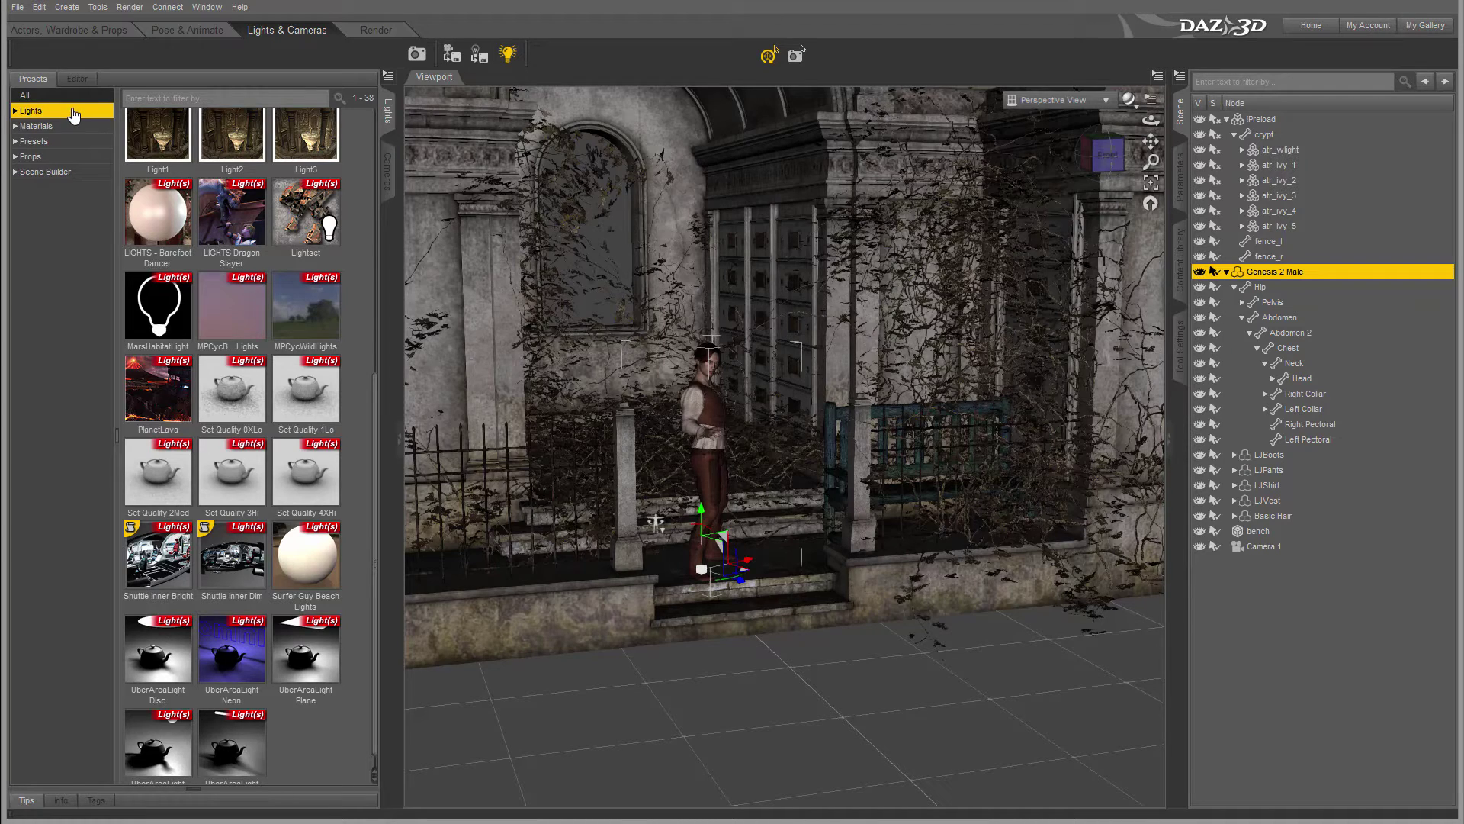
pyautogui.click(67, 7)
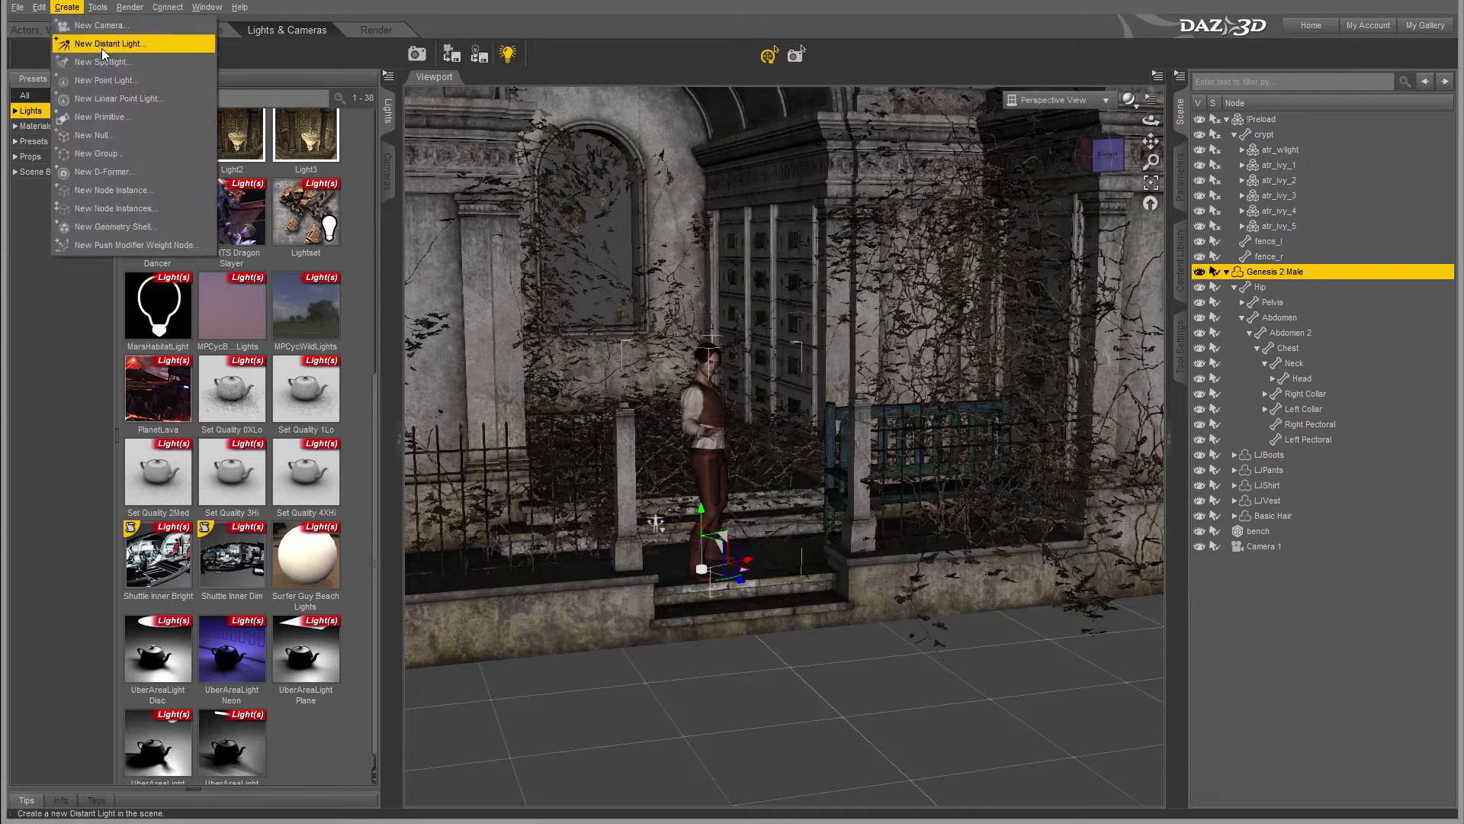
pyautogui.click(141, 81)
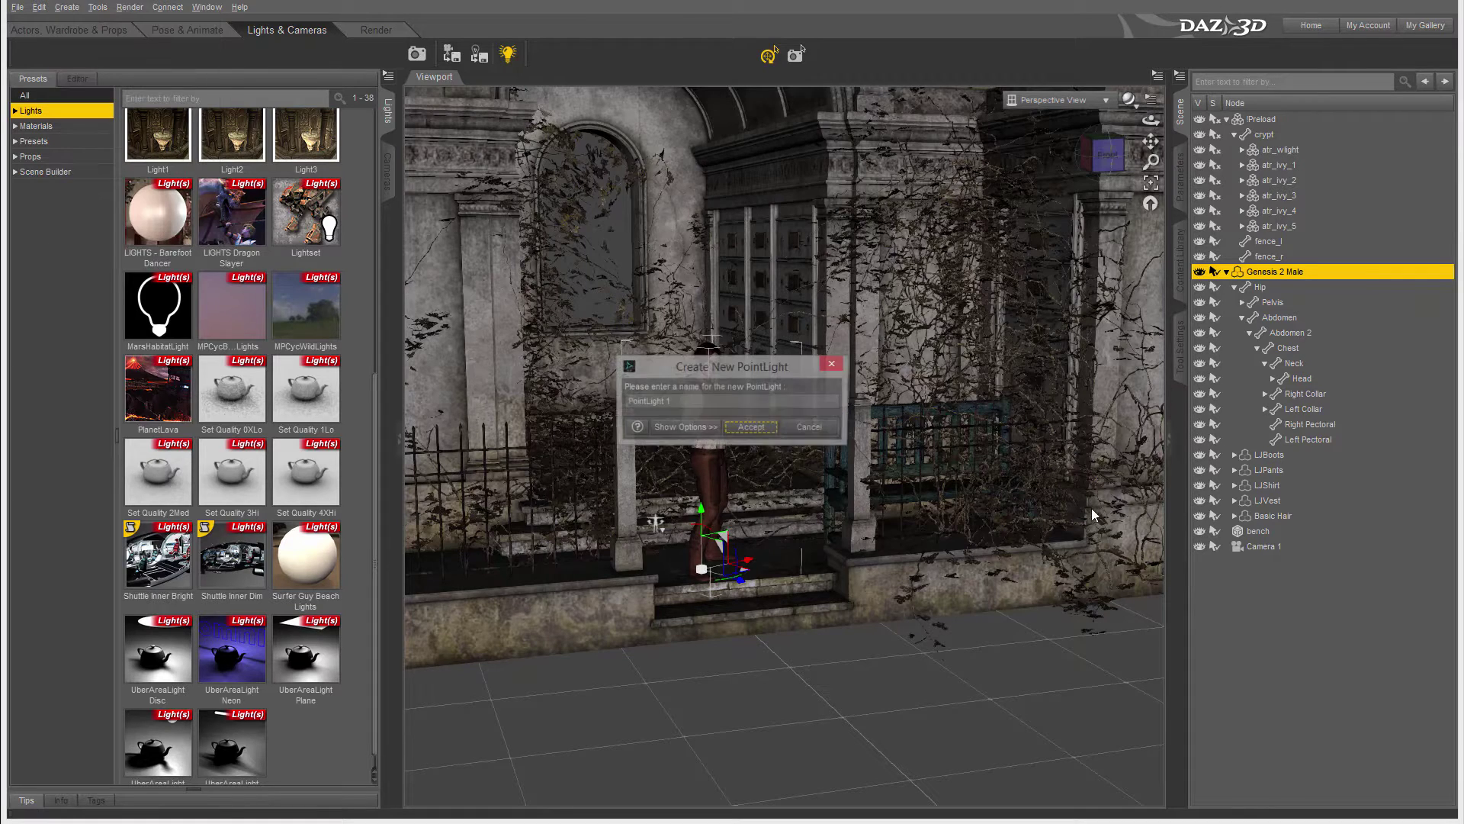
pyautogui.click(752, 428)
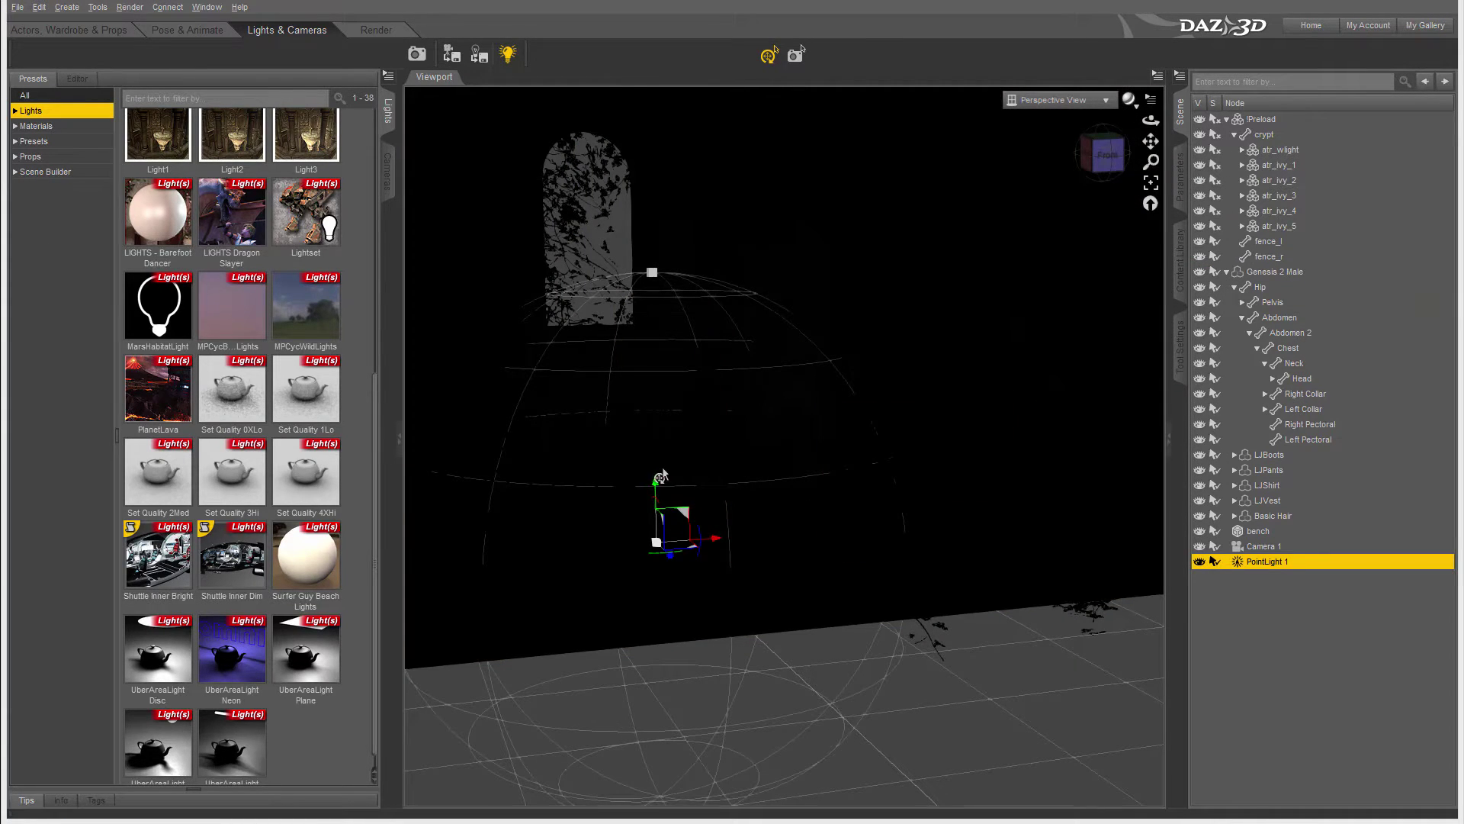
# Step: Raise the point light above the figure in front of the arched window, and set its intensity to 200%
pyautogui.moveTo(661, 476); pyautogui.dragTo(674, 233)
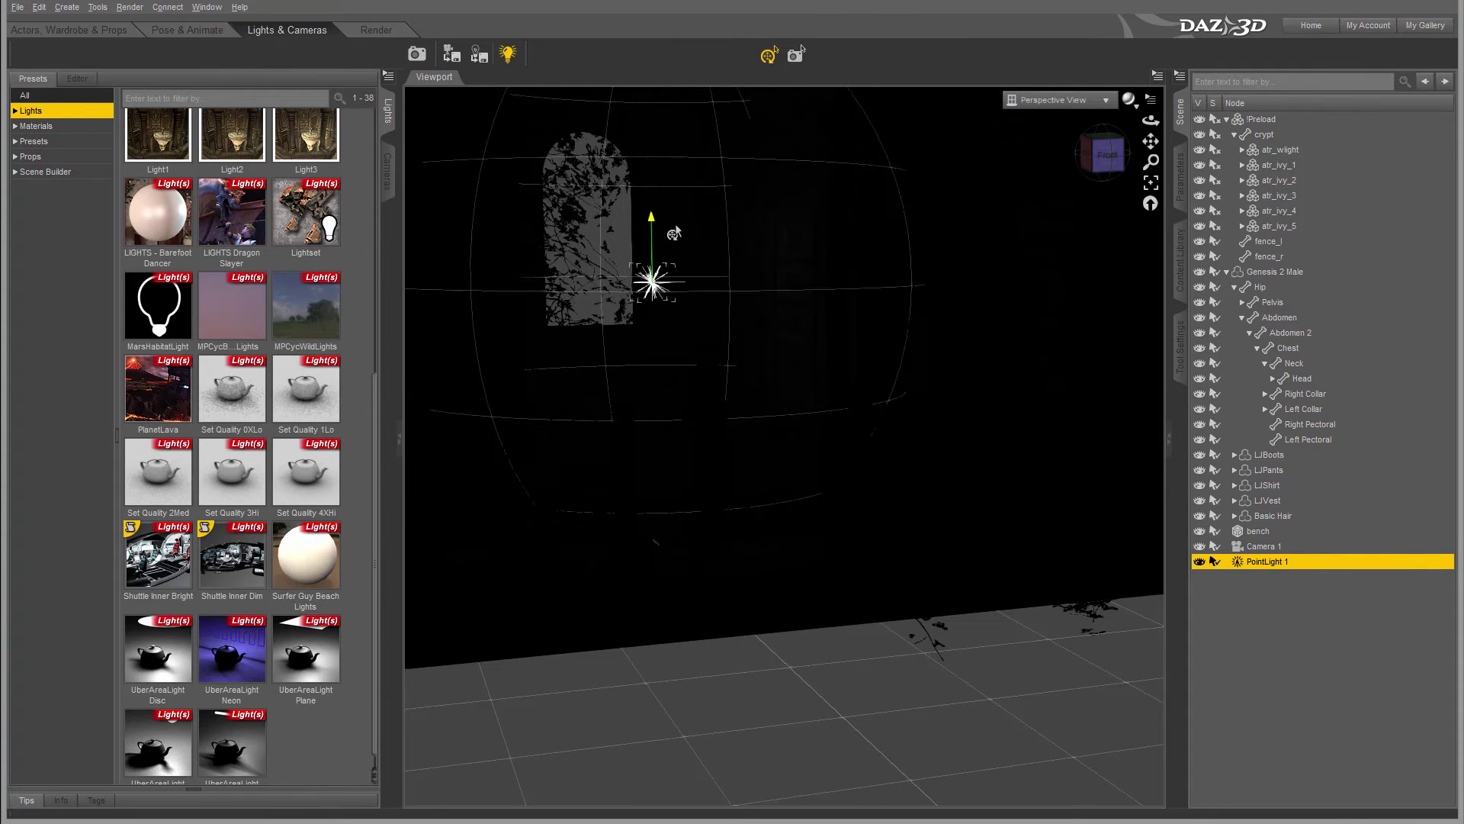
pyautogui.moveTo(712, 287); pyautogui.dragTo(686, 330)
pyautogui.moveTo(1124, 177); pyautogui.dragTo(1007, 191)
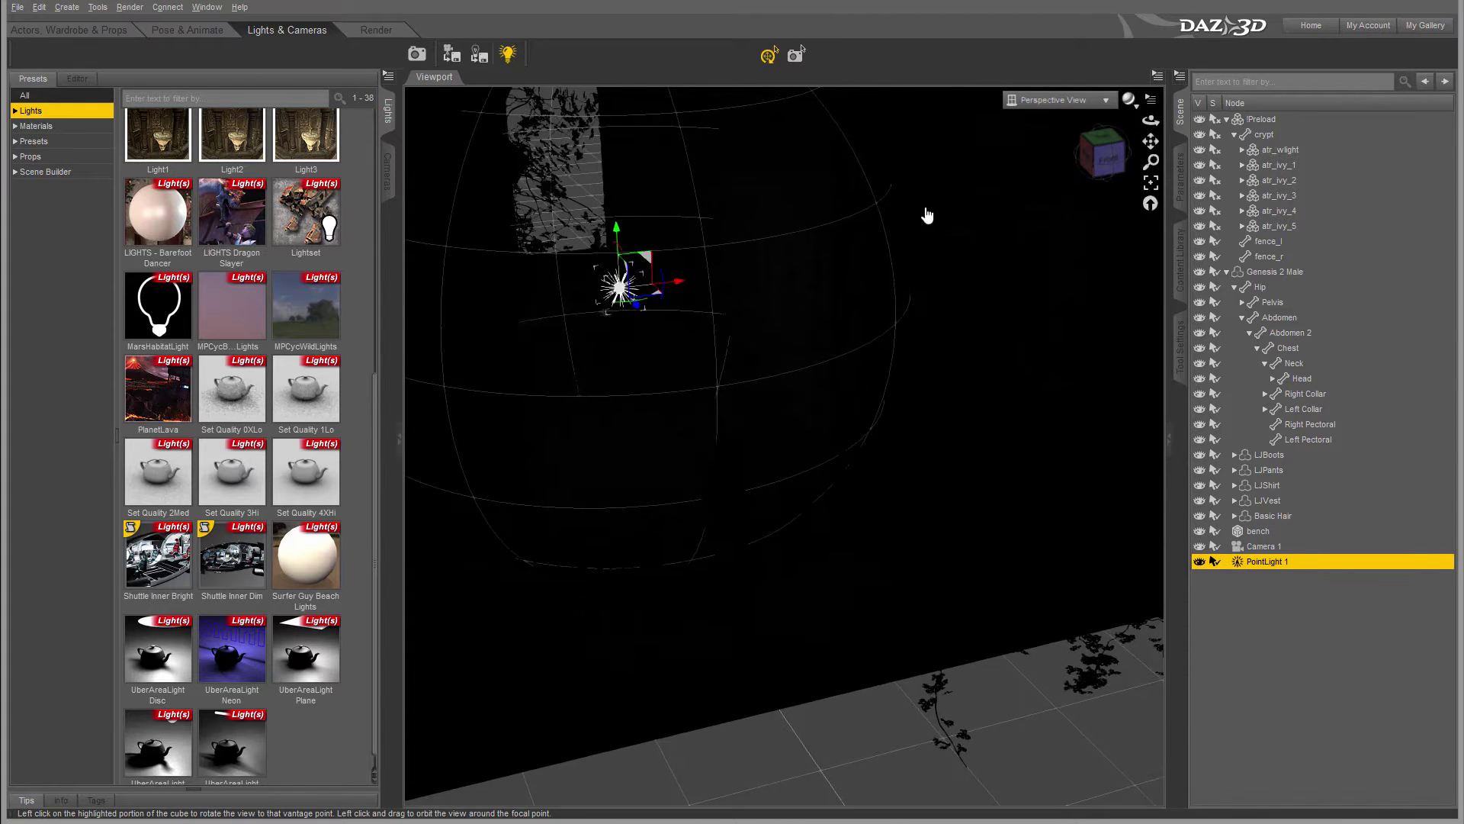
pyautogui.moveTo(637, 314); pyautogui.dragTo(691, 370)
pyautogui.click(77, 78)
pyautogui.moveTo(243, 189); pyautogui.dragTo(513, 203)
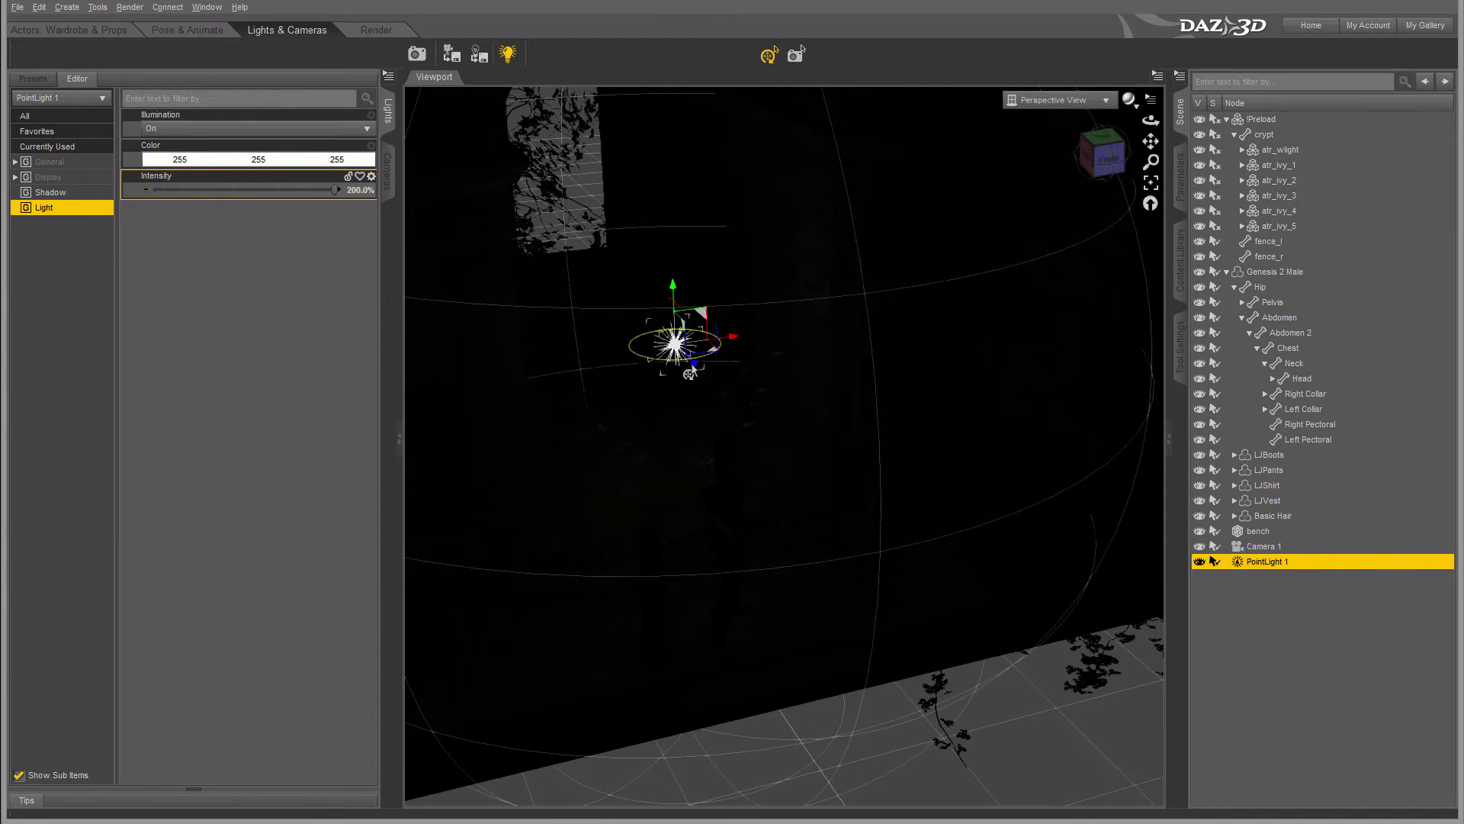
# Step: Reselect the point light and move it back into the crypt entrance, beneath the arched window
pyautogui.click(618, 333)
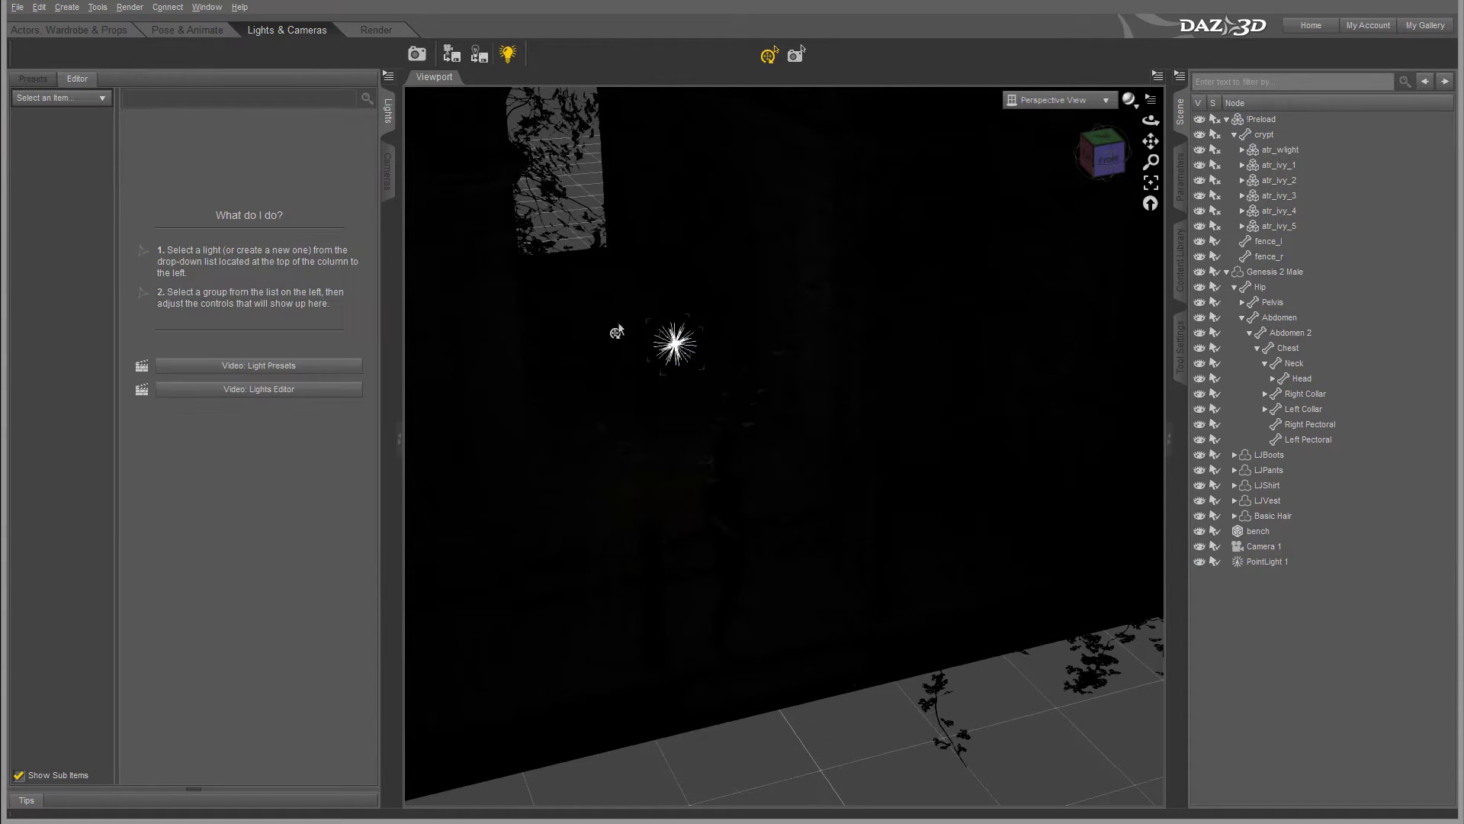
pyautogui.click(684, 365)
pyautogui.moveTo(673, 365); pyautogui.dragTo(637, 312)
pyautogui.moveTo(603, 225); pyautogui.dragTo(632, 311)
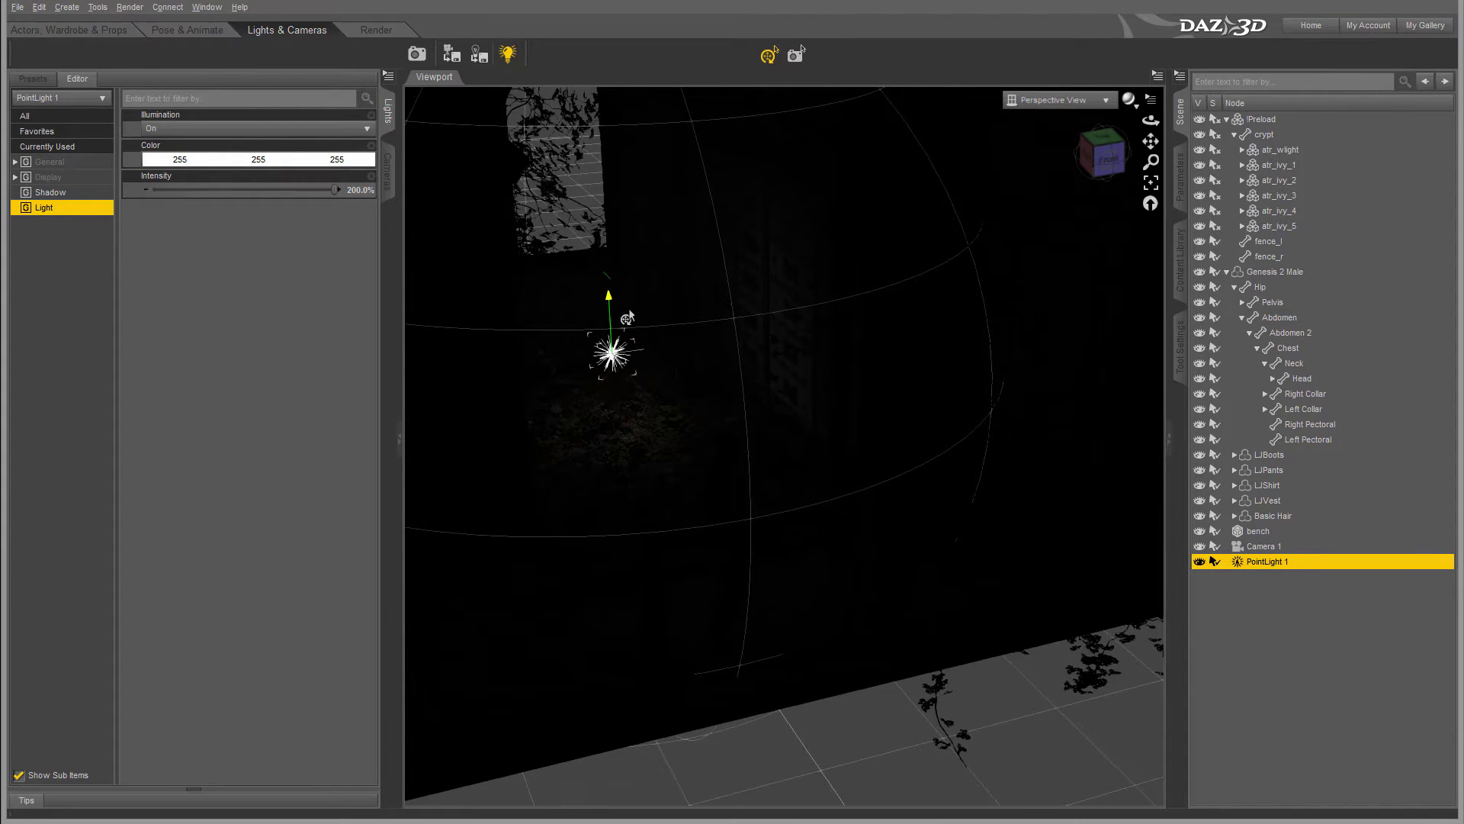
pyautogui.moveTo(625, 377); pyautogui.dragTo(620, 371)
# Step: Try to set the point light's intensity to 400%
pyautogui.click(356, 193)
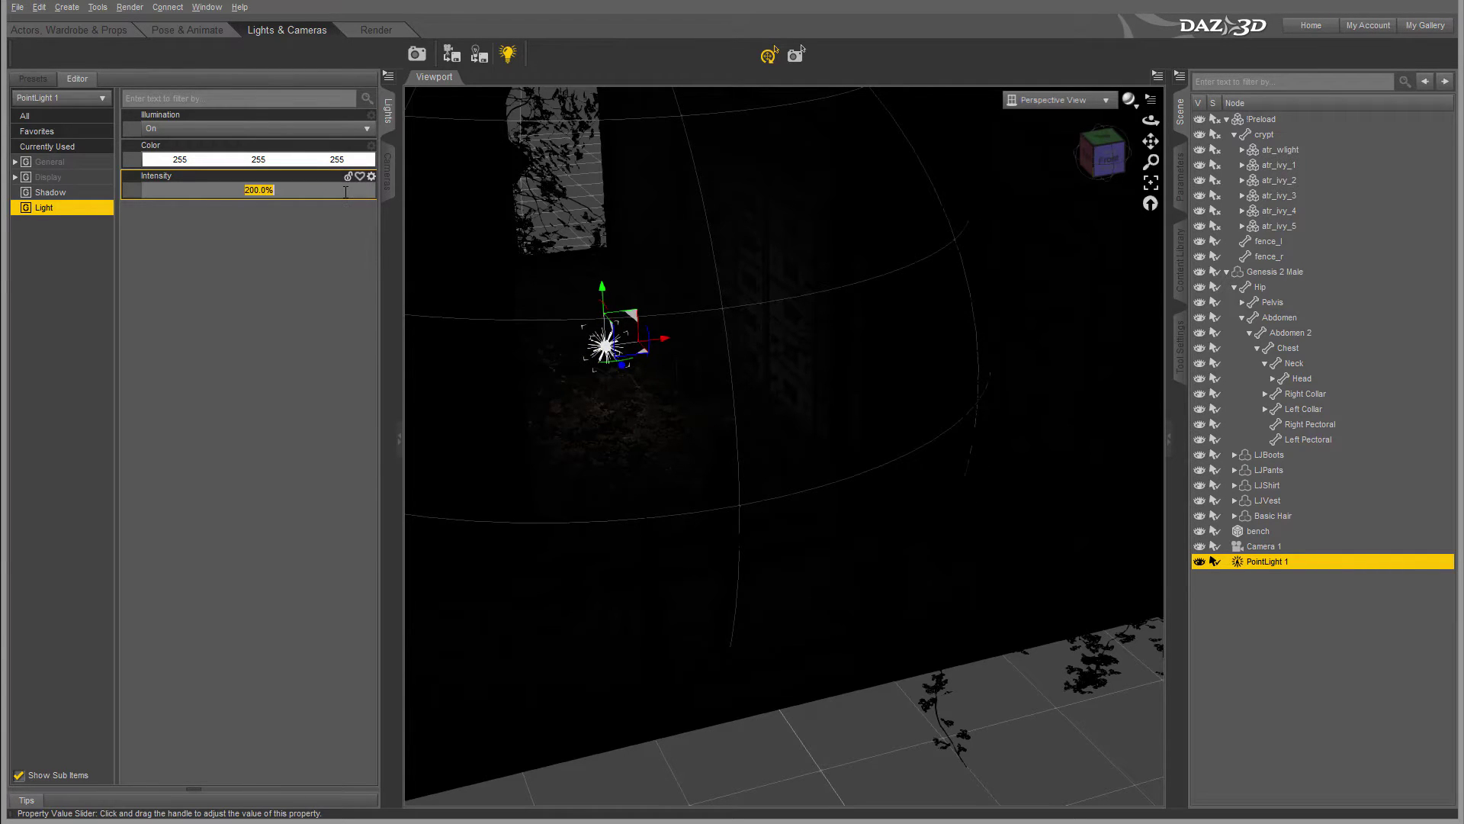
pyautogui.write('400')
pyautogui.press('Return')
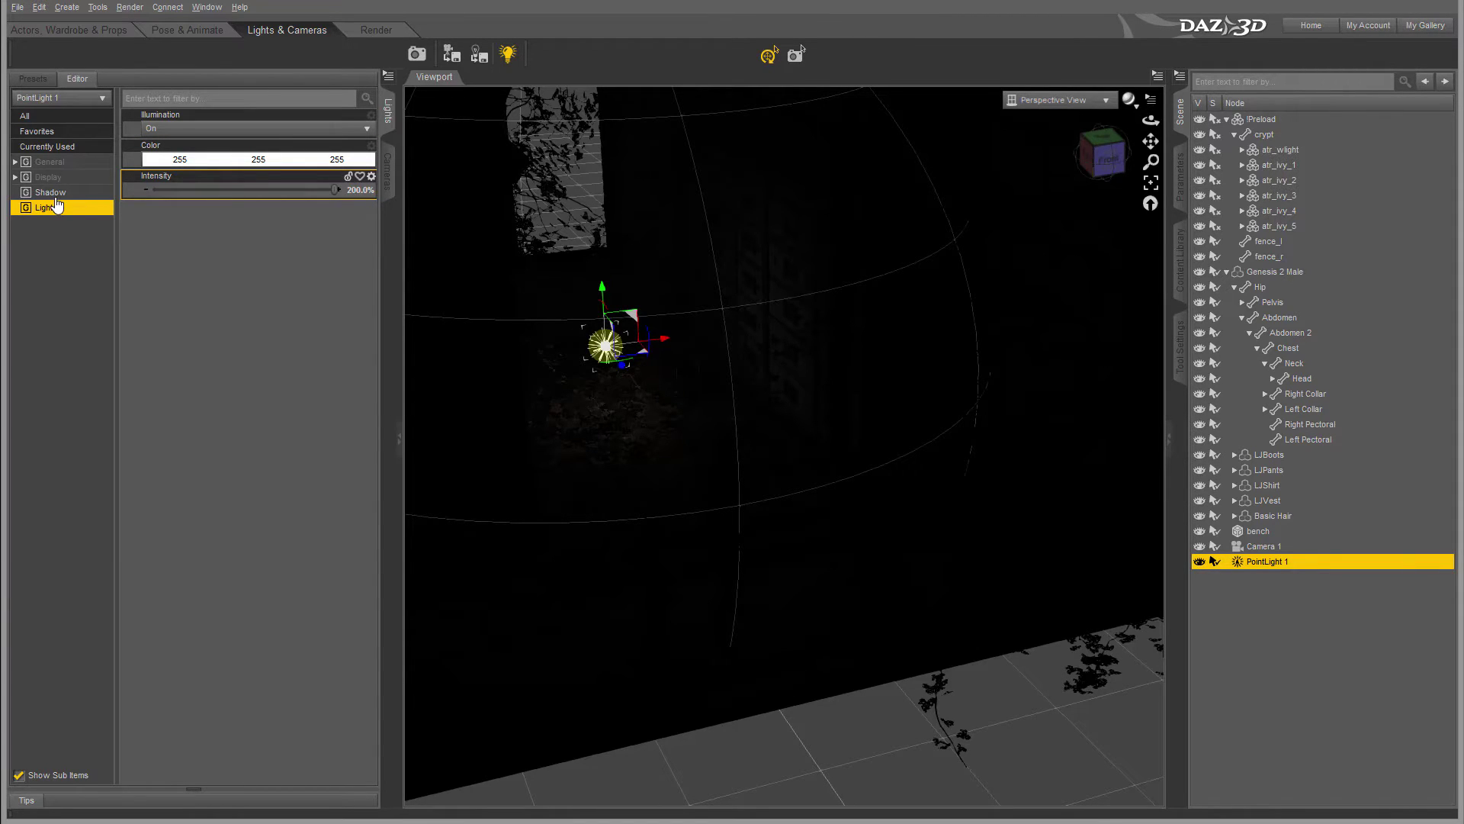
# Step: Create a new distant light with the default name and set its intensity to 40.3%
pyautogui.click(67, 8)
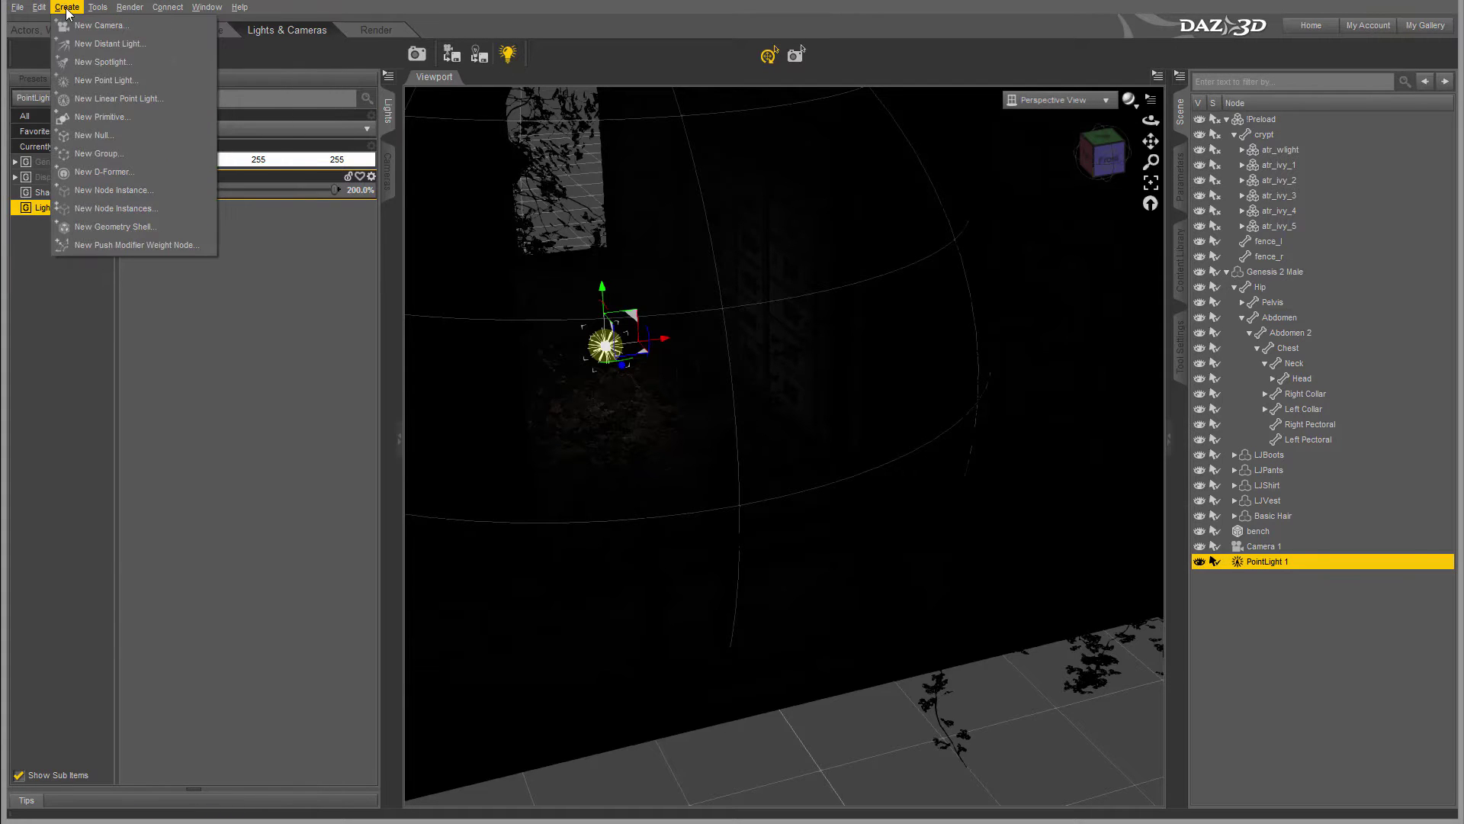
pyautogui.click(129, 44)
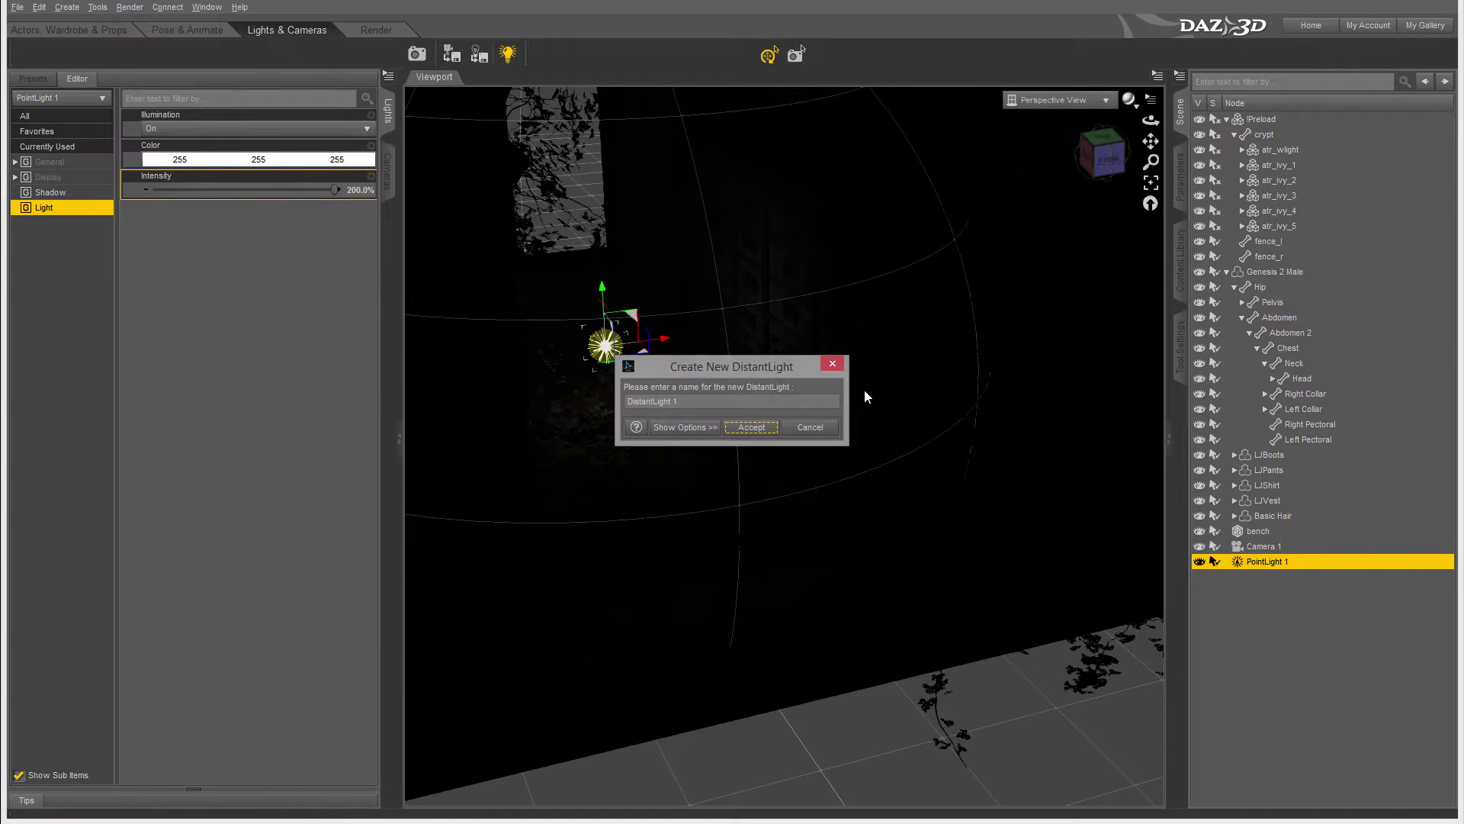
pyautogui.click(752, 427)
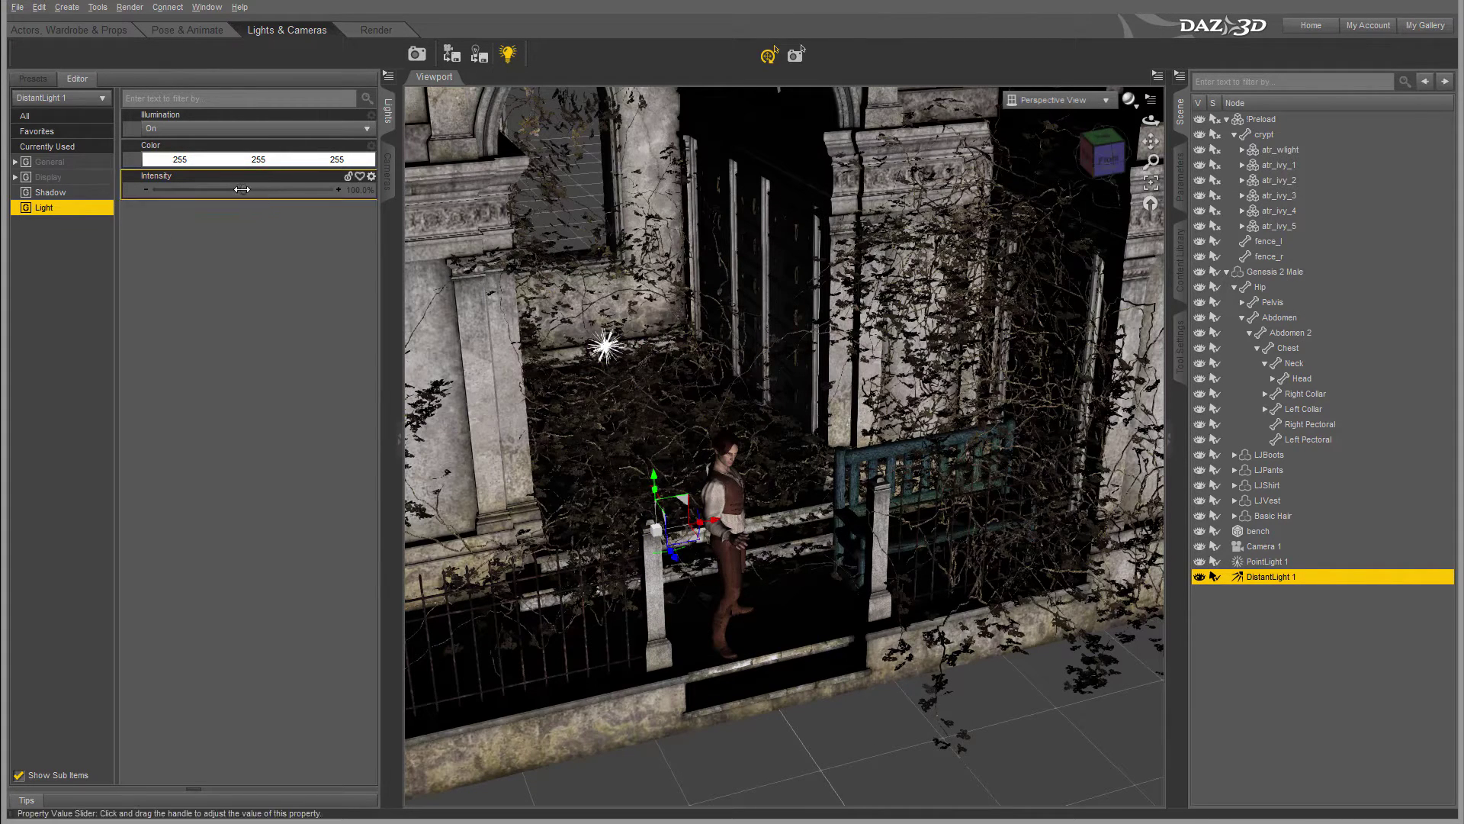
pyautogui.moveTo(226, 190); pyautogui.dragTo(190, 191)
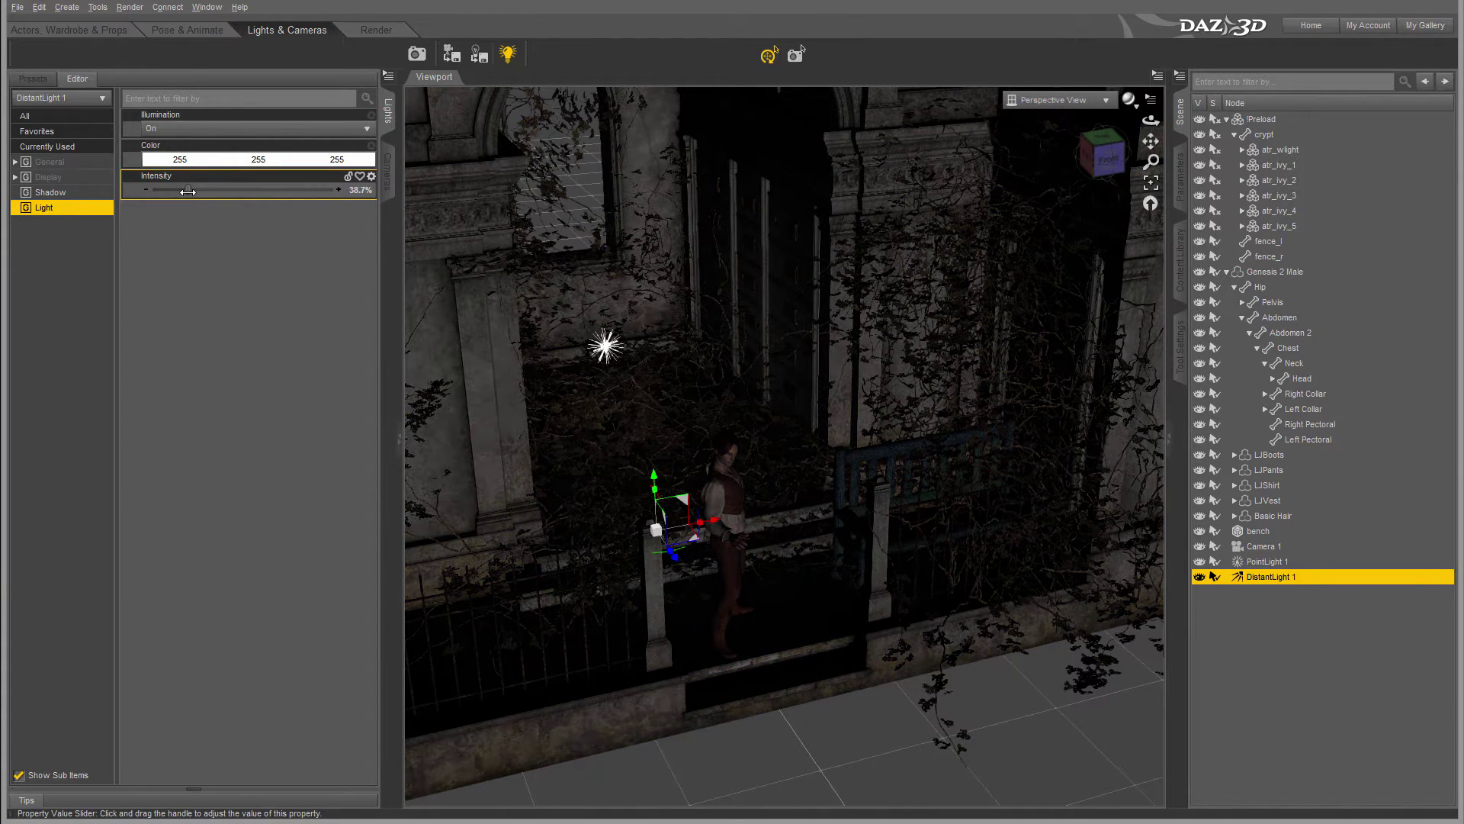
# Step: Examine the lighting from the front and through Camera 1, and return to Perspective View
pyautogui.click(1106, 158)
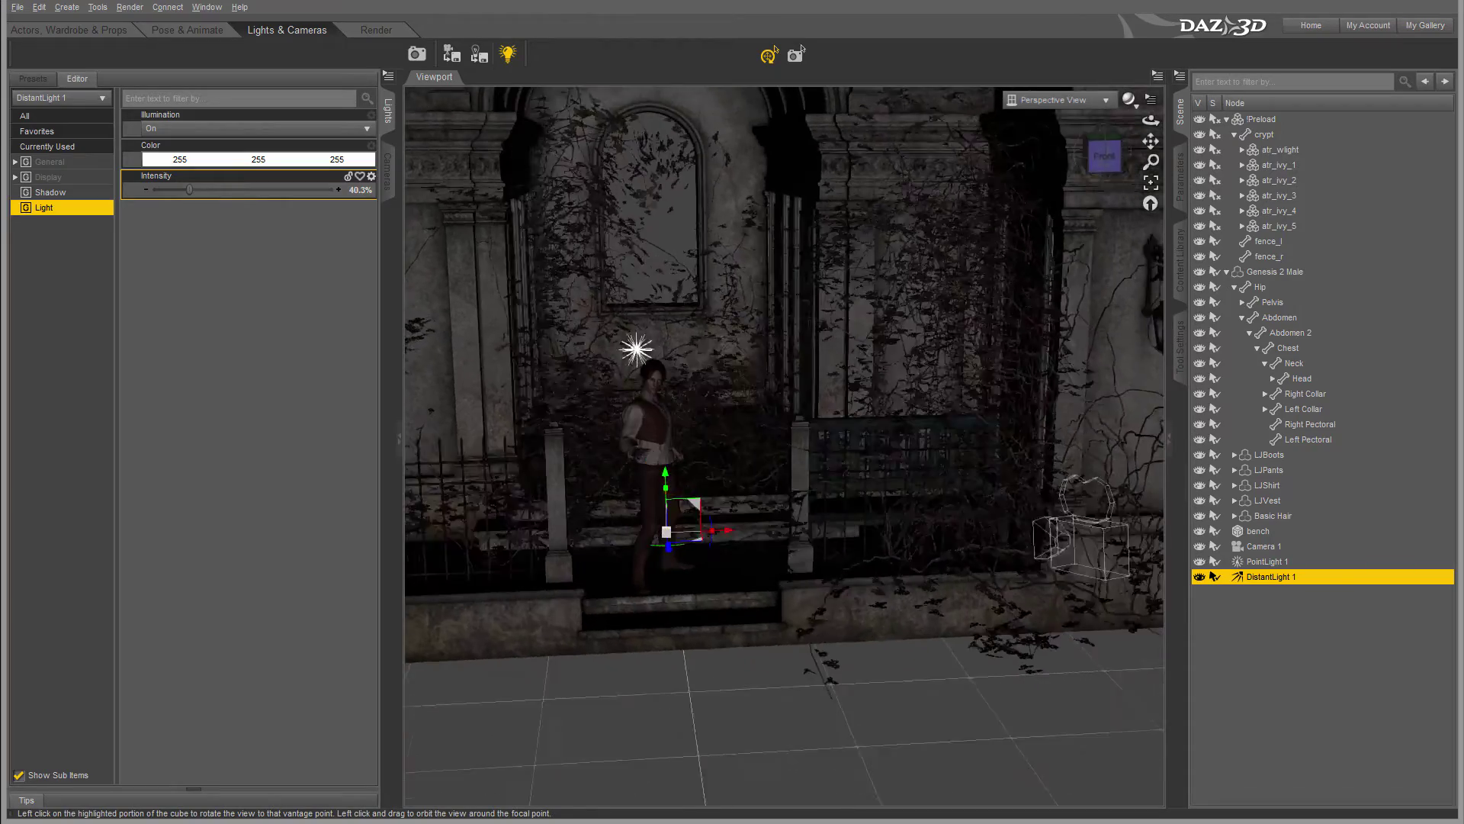
pyautogui.moveTo(1104, 155)
pyautogui.mouseDown()
pyautogui.moveTo(1084, 156)
pyautogui.moveTo(1118, 156)
pyautogui.moveTo(1093, 160)
pyautogui.mouseUp()
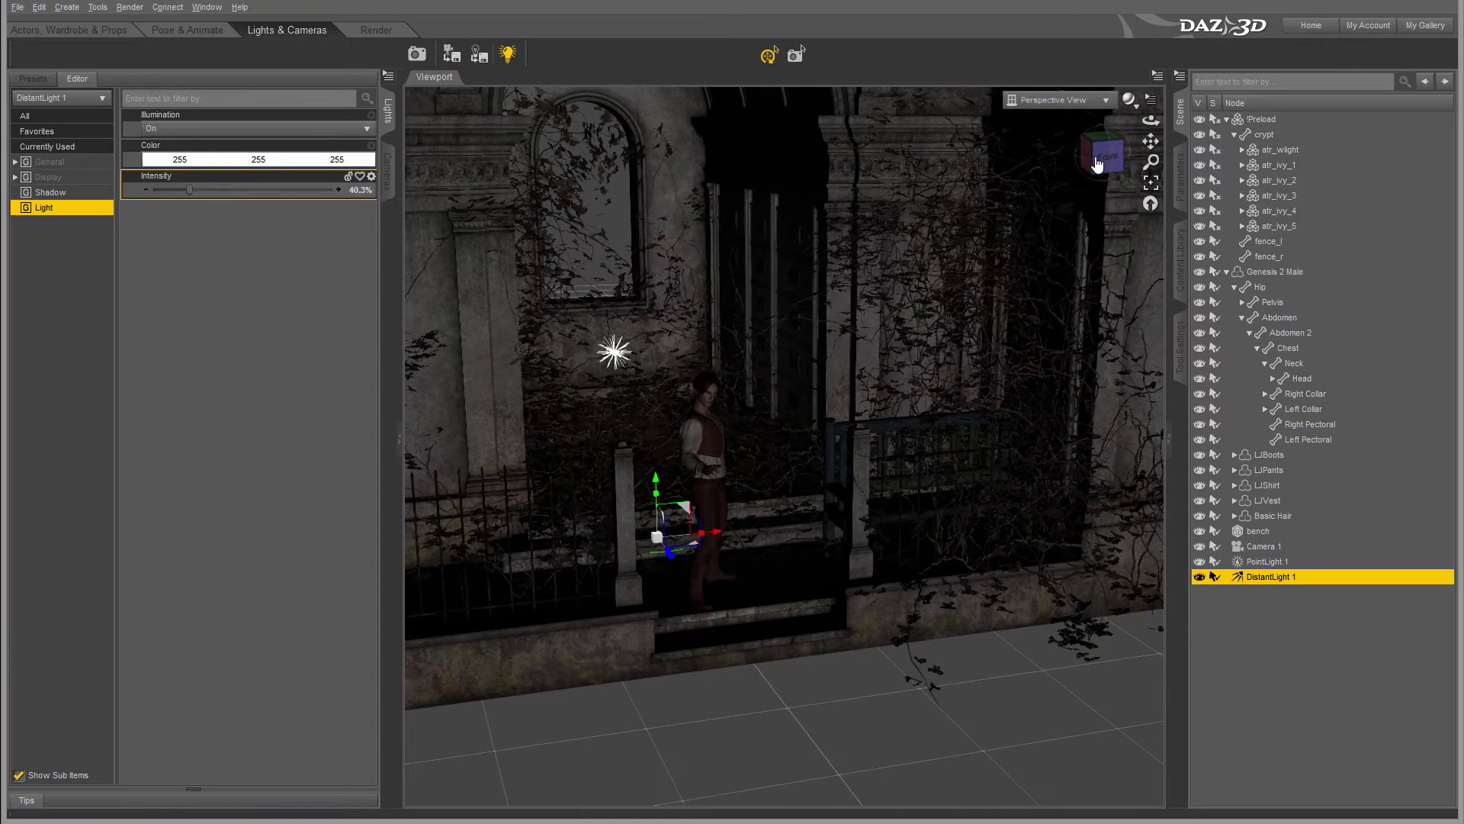
pyautogui.click(1087, 101)
pyautogui.click(1088, 232)
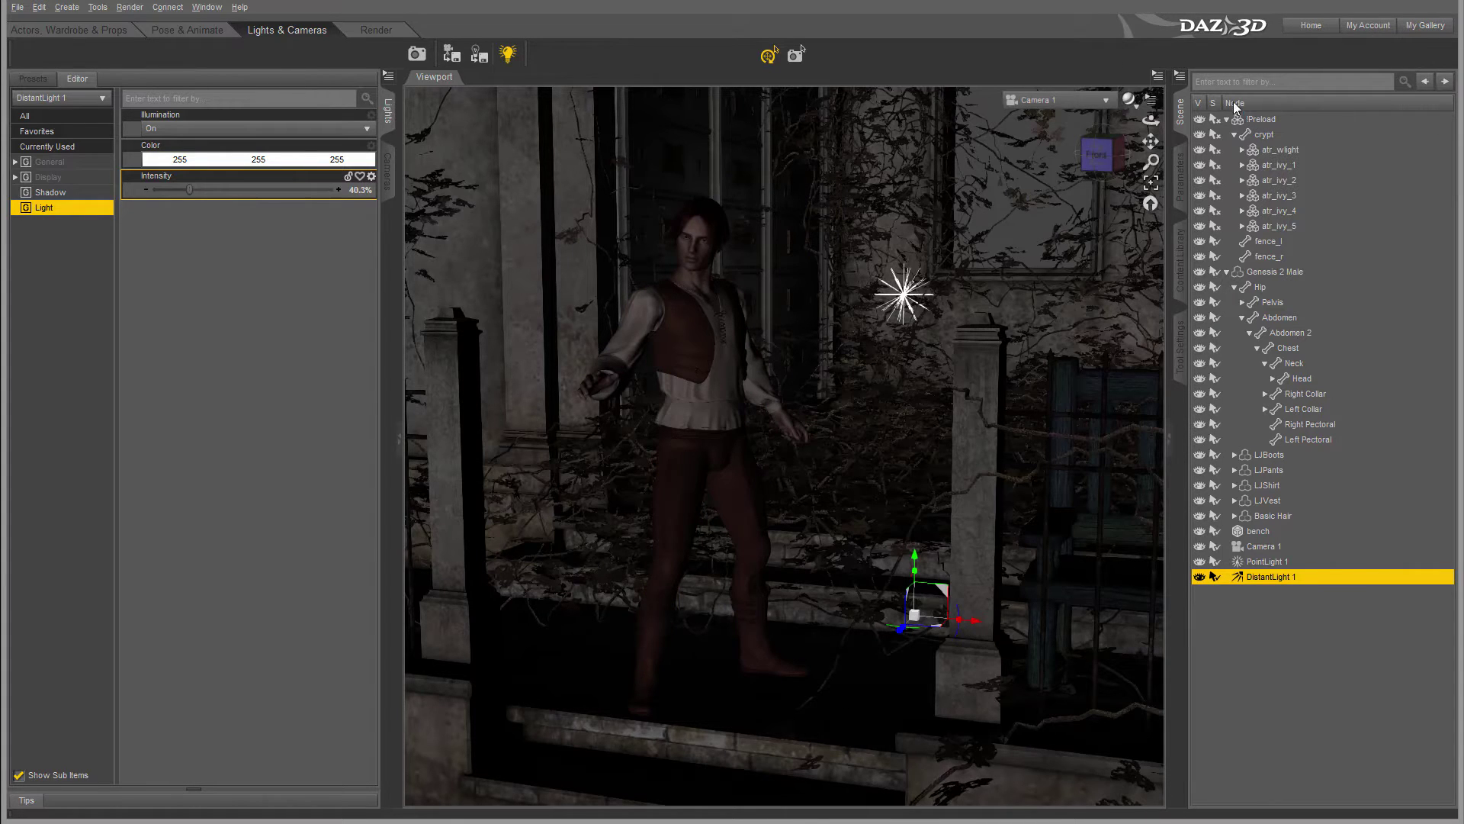
pyautogui.click(1083, 100)
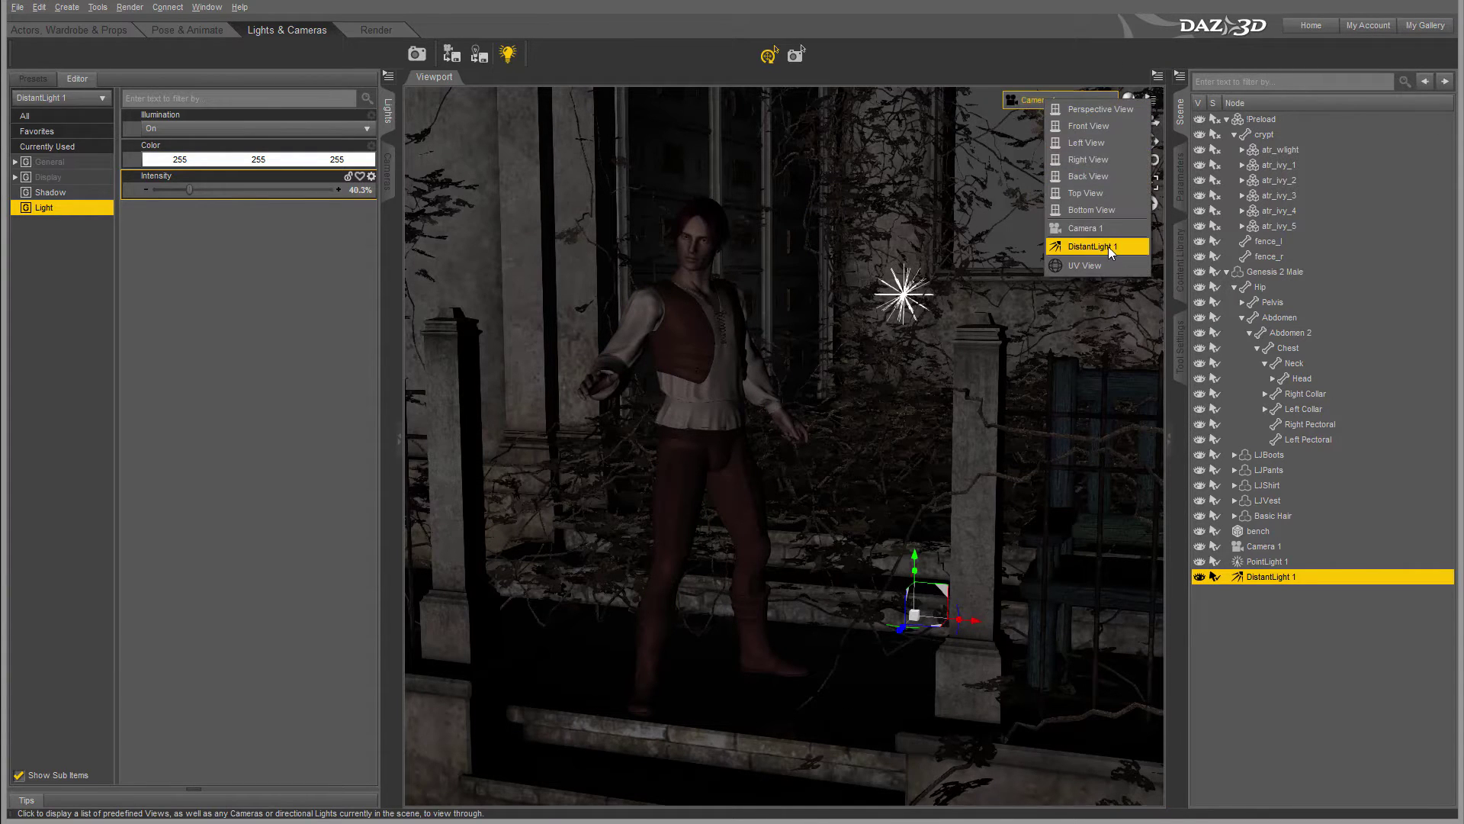
pyautogui.click(1114, 113)
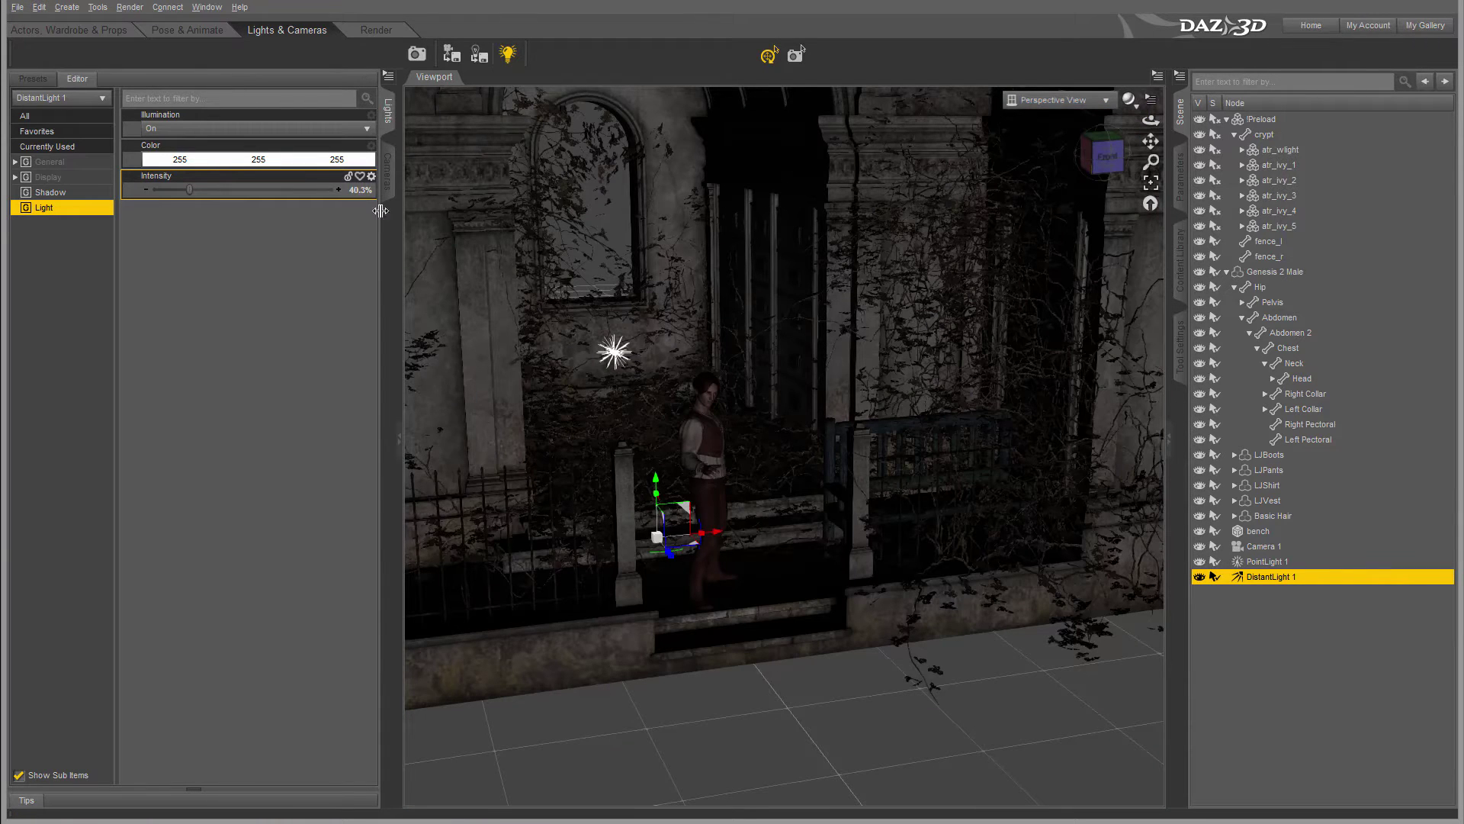
# Step: Create a linear point light and position it high above the bench near the crypt wall
pyautogui.click(55, 9)
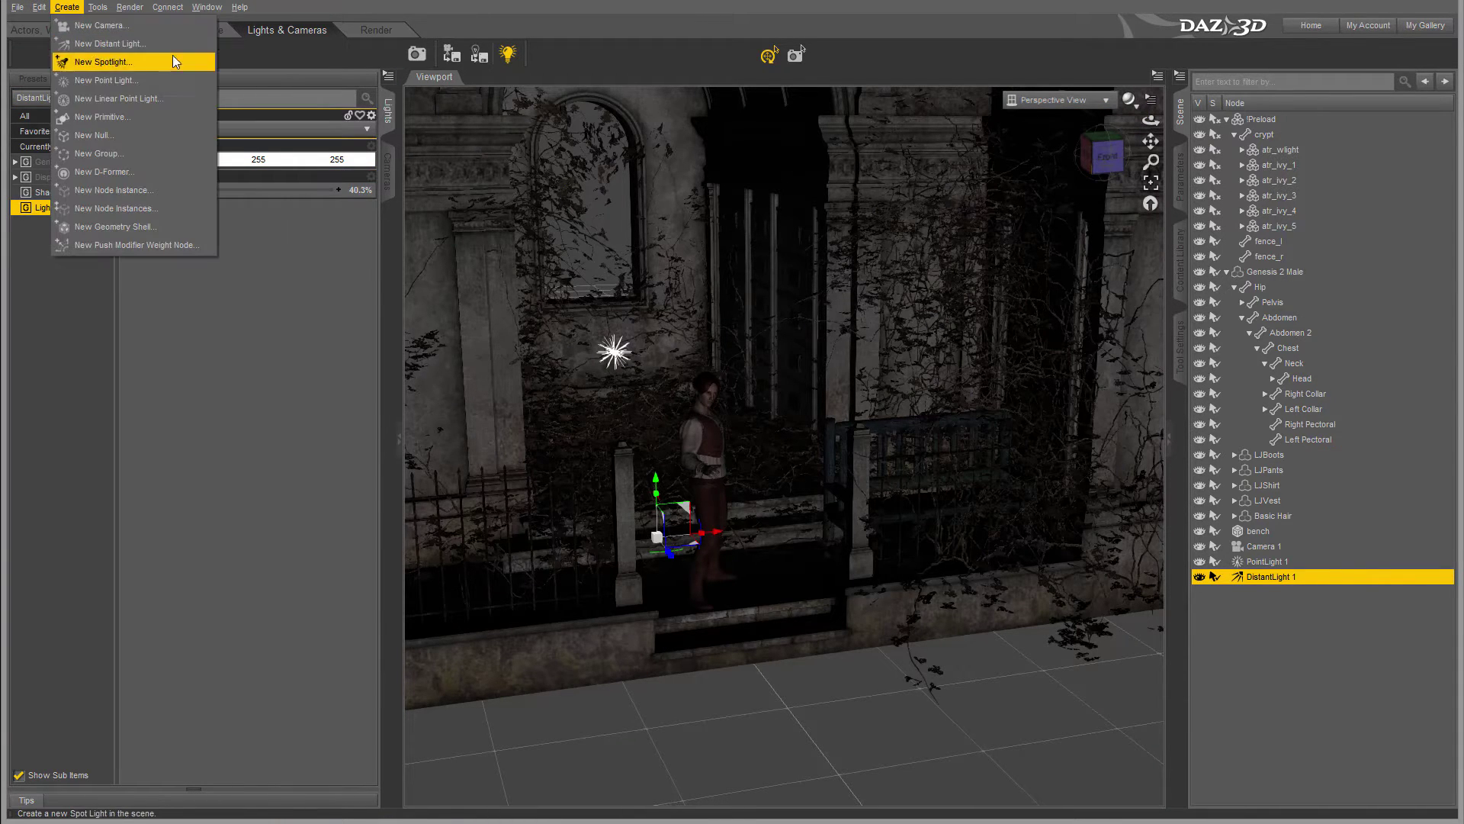
pyautogui.click(128, 97)
pyautogui.click(752, 429)
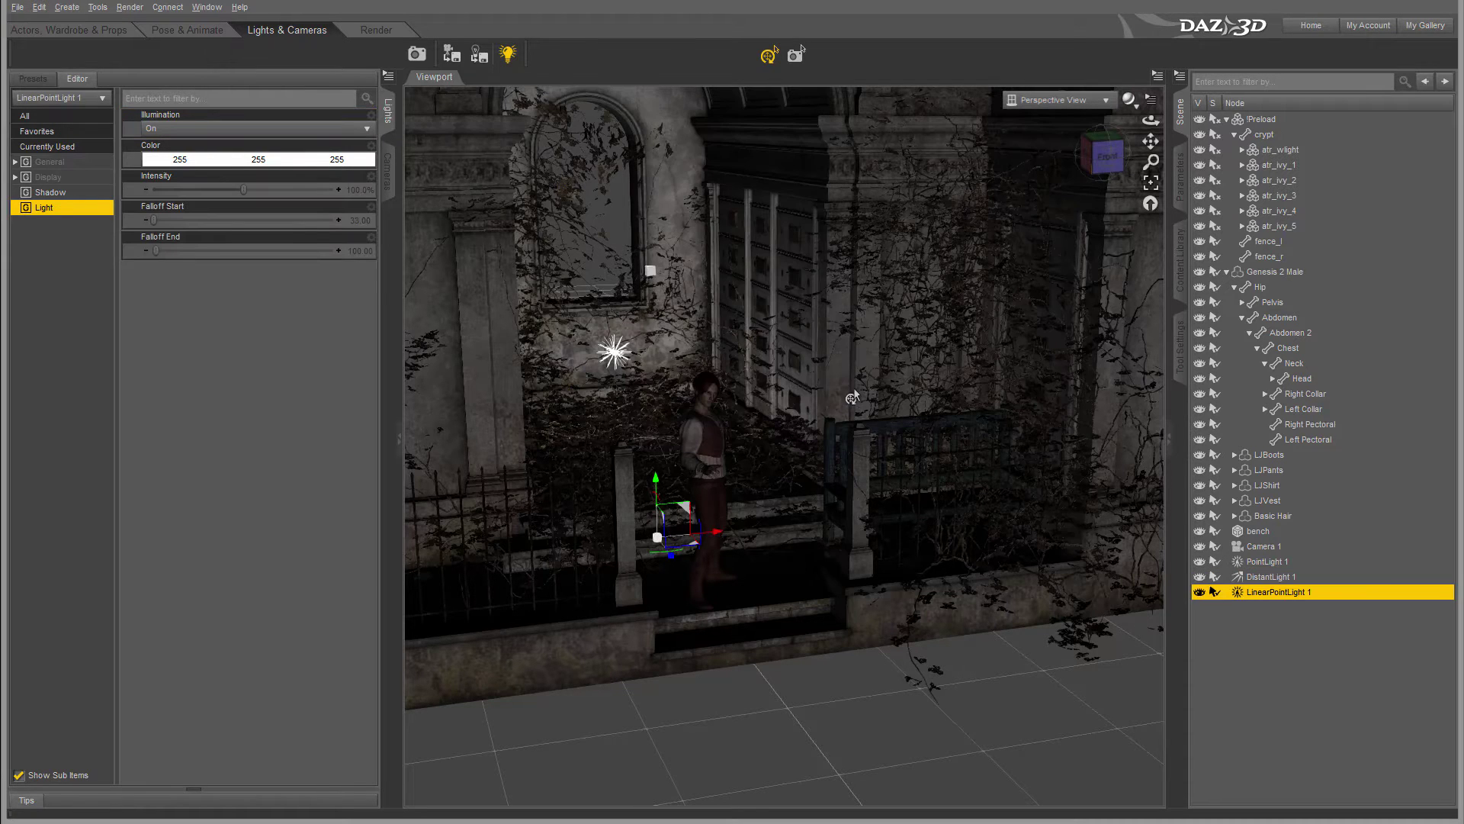
pyautogui.moveTo(717, 539); pyautogui.dragTo(987, 566)
pyautogui.moveTo(987, 513); pyautogui.dragTo(999, 120)
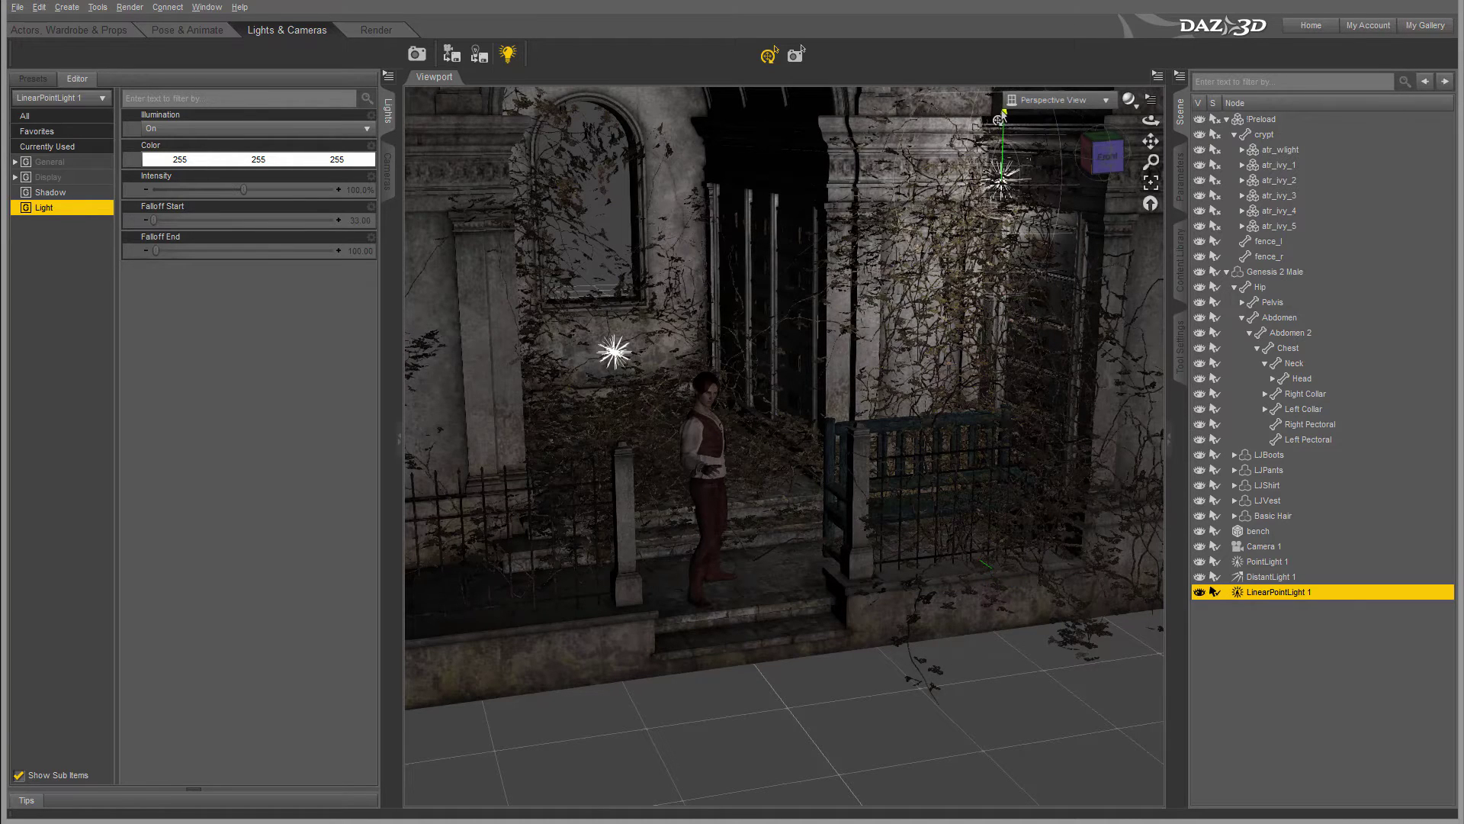
pyautogui.click(1026, 197)
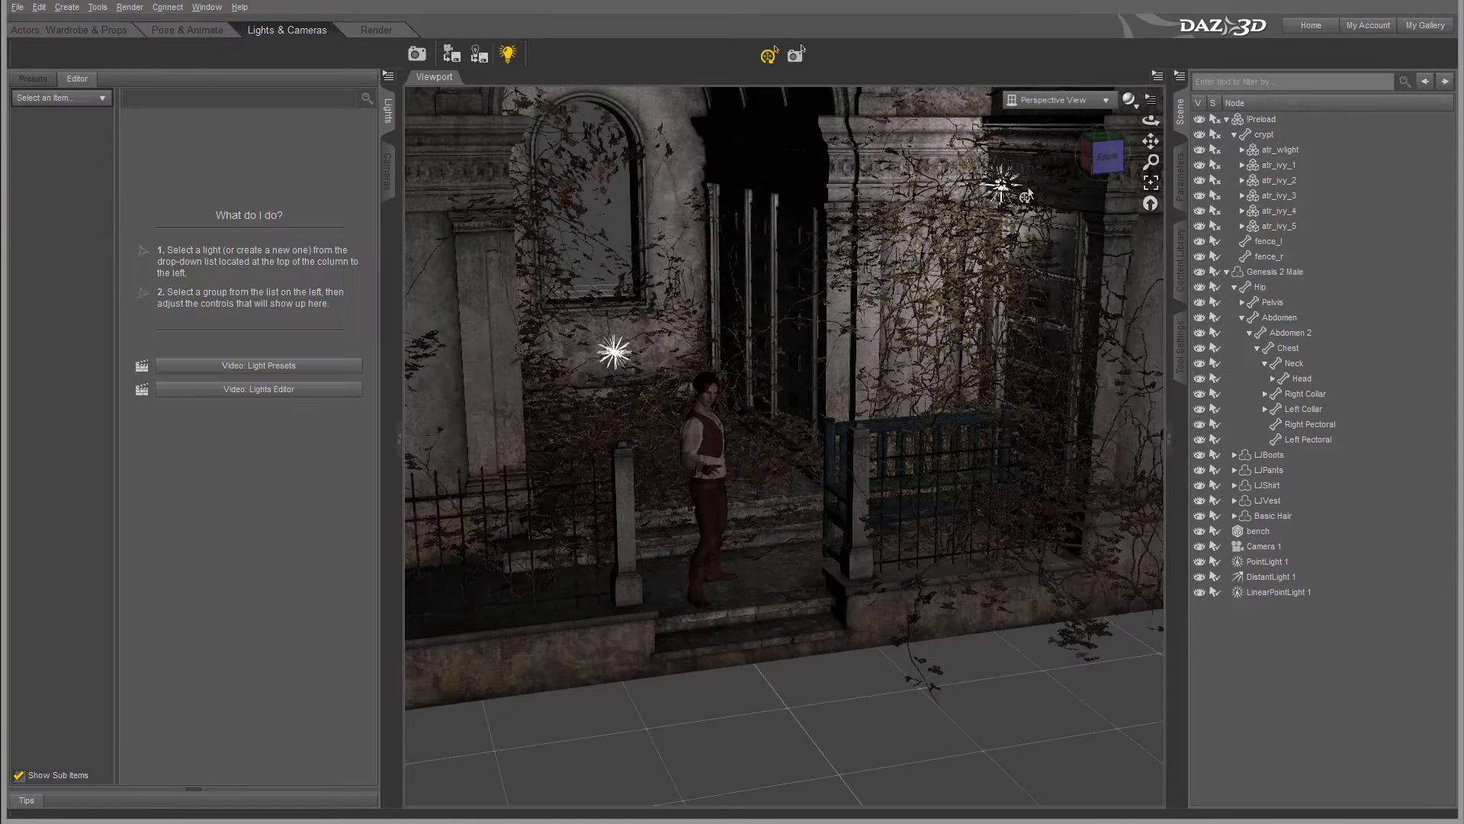
pyautogui.click(1285, 589)
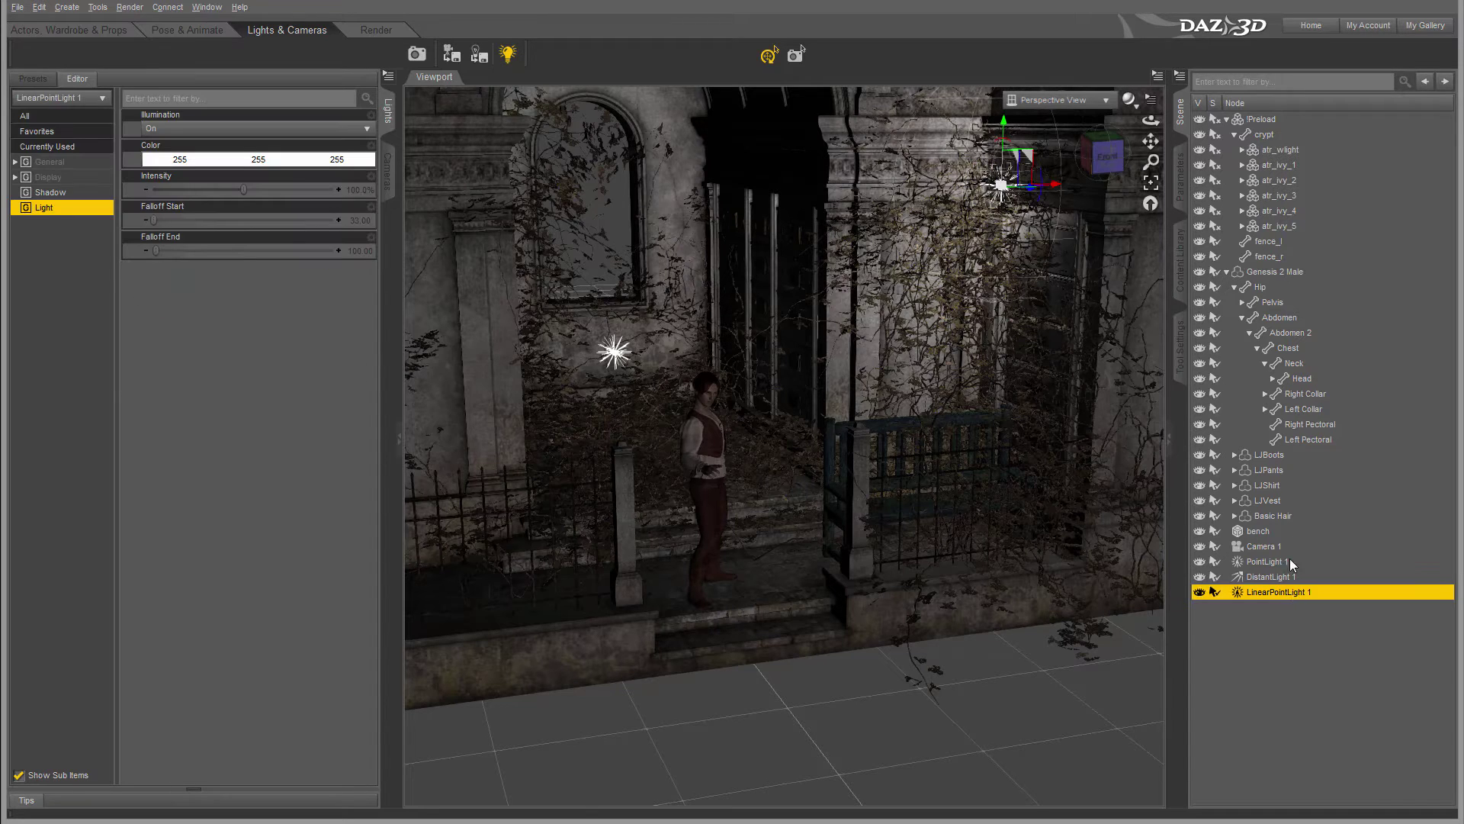
pyautogui.moveTo(1024, 200); pyautogui.dragTo(810, 205)
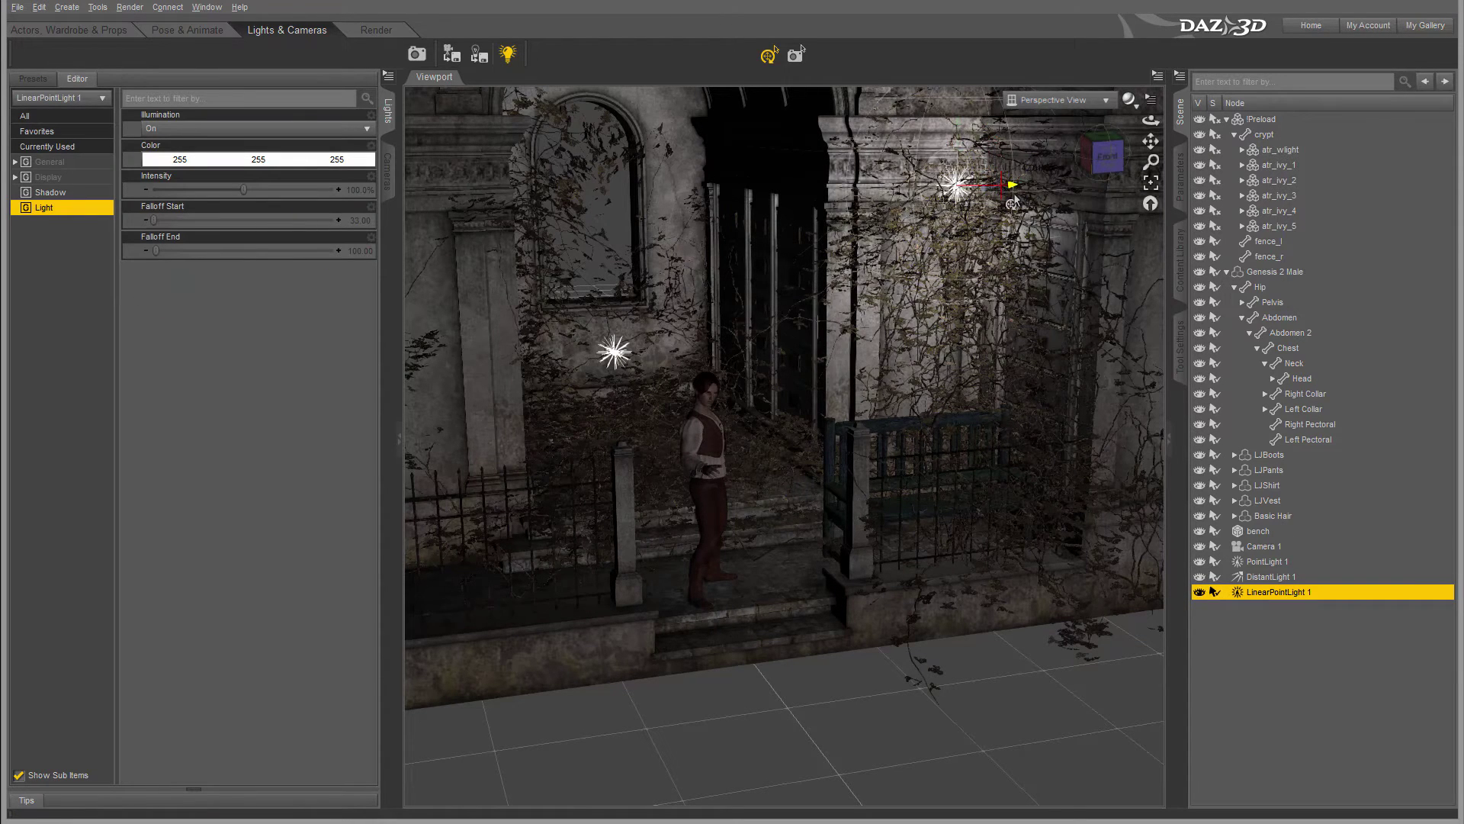
# Step: Give the linear point light a warm cream color of 255, 232, 198
pyautogui.click(202, 160)
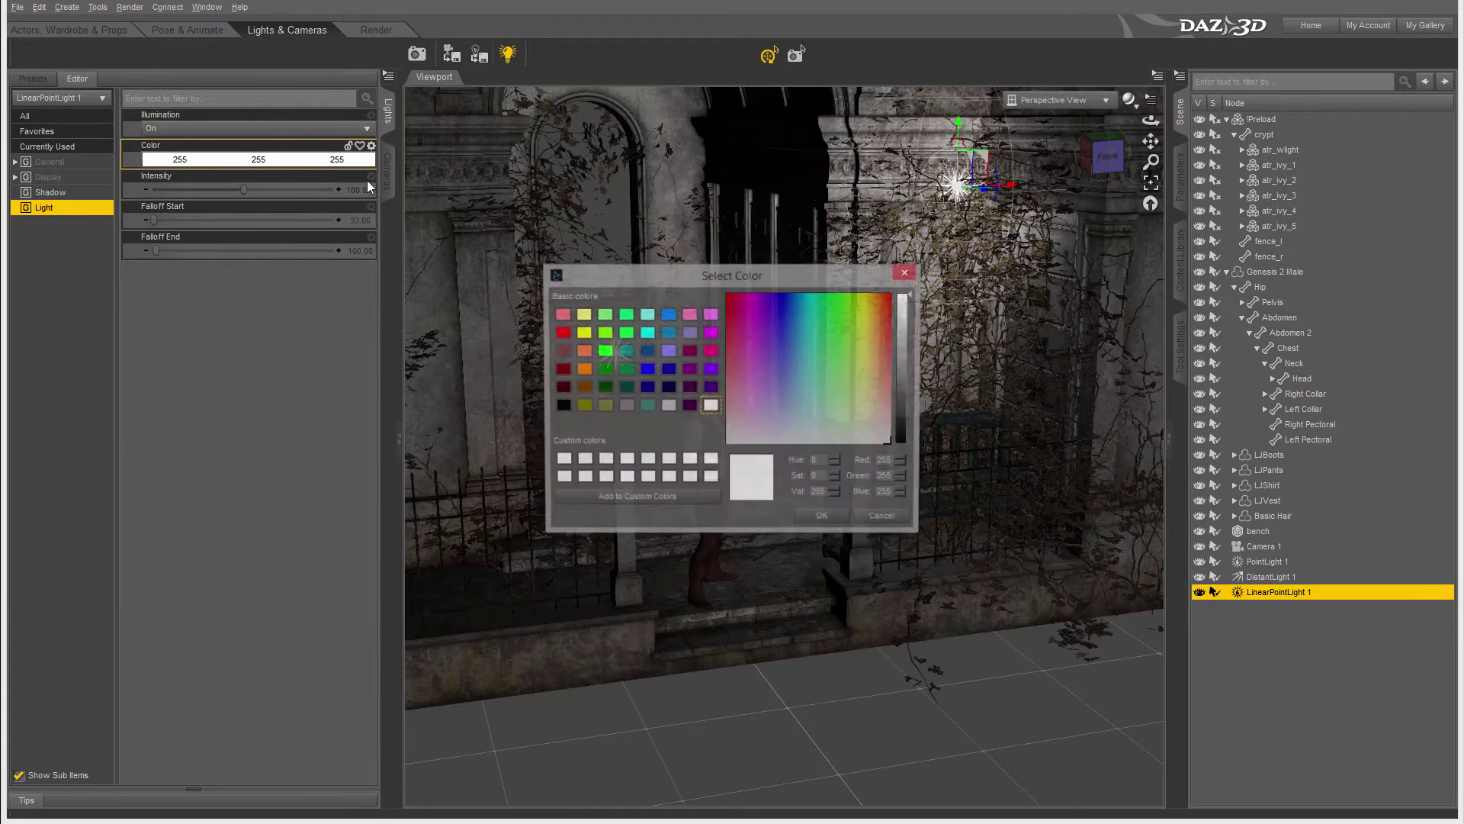
pyautogui.click(871, 409)
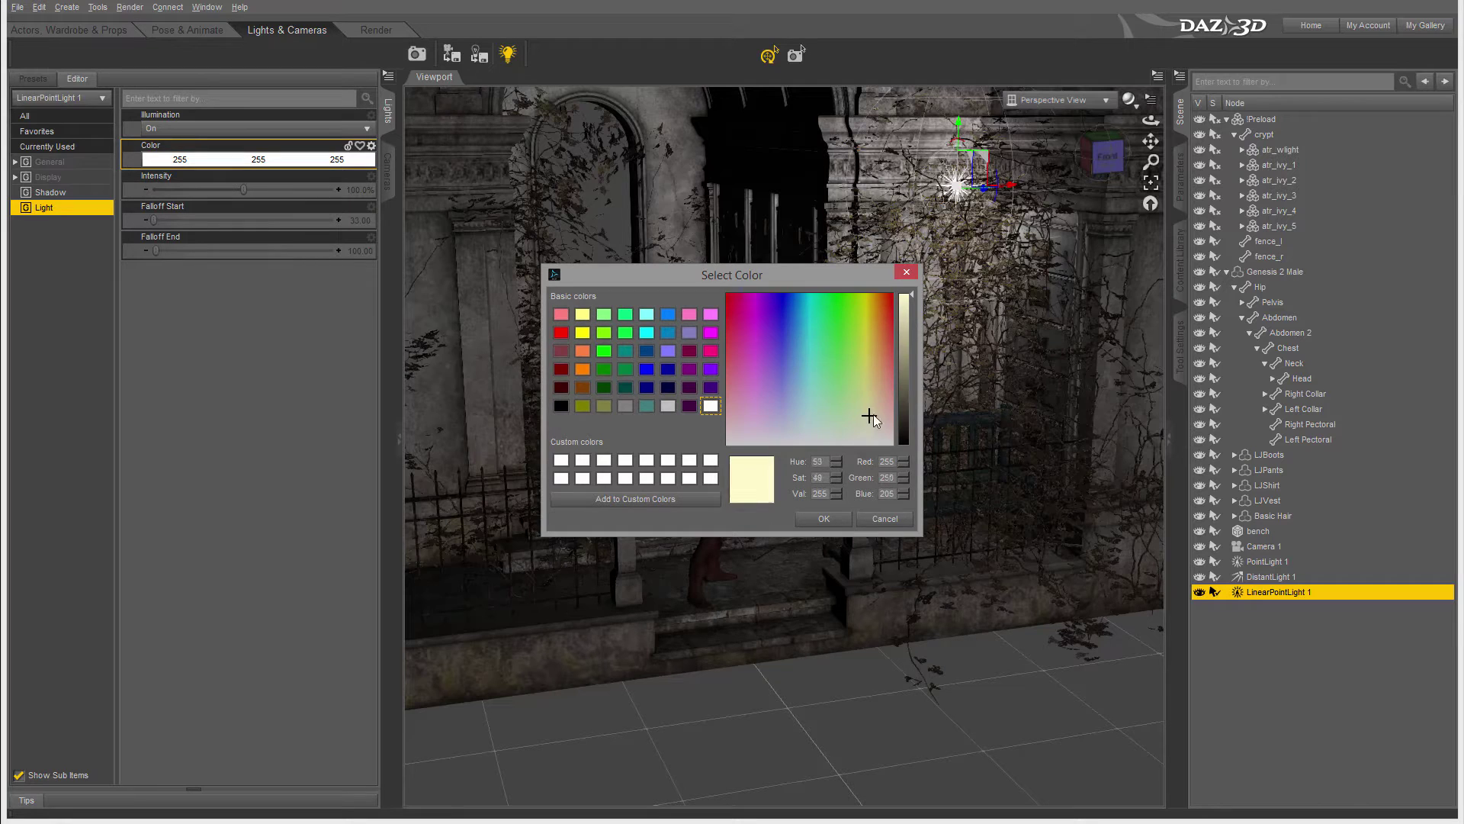
pyautogui.moveTo(868, 412); pyautogui.dragTo(880, 416)
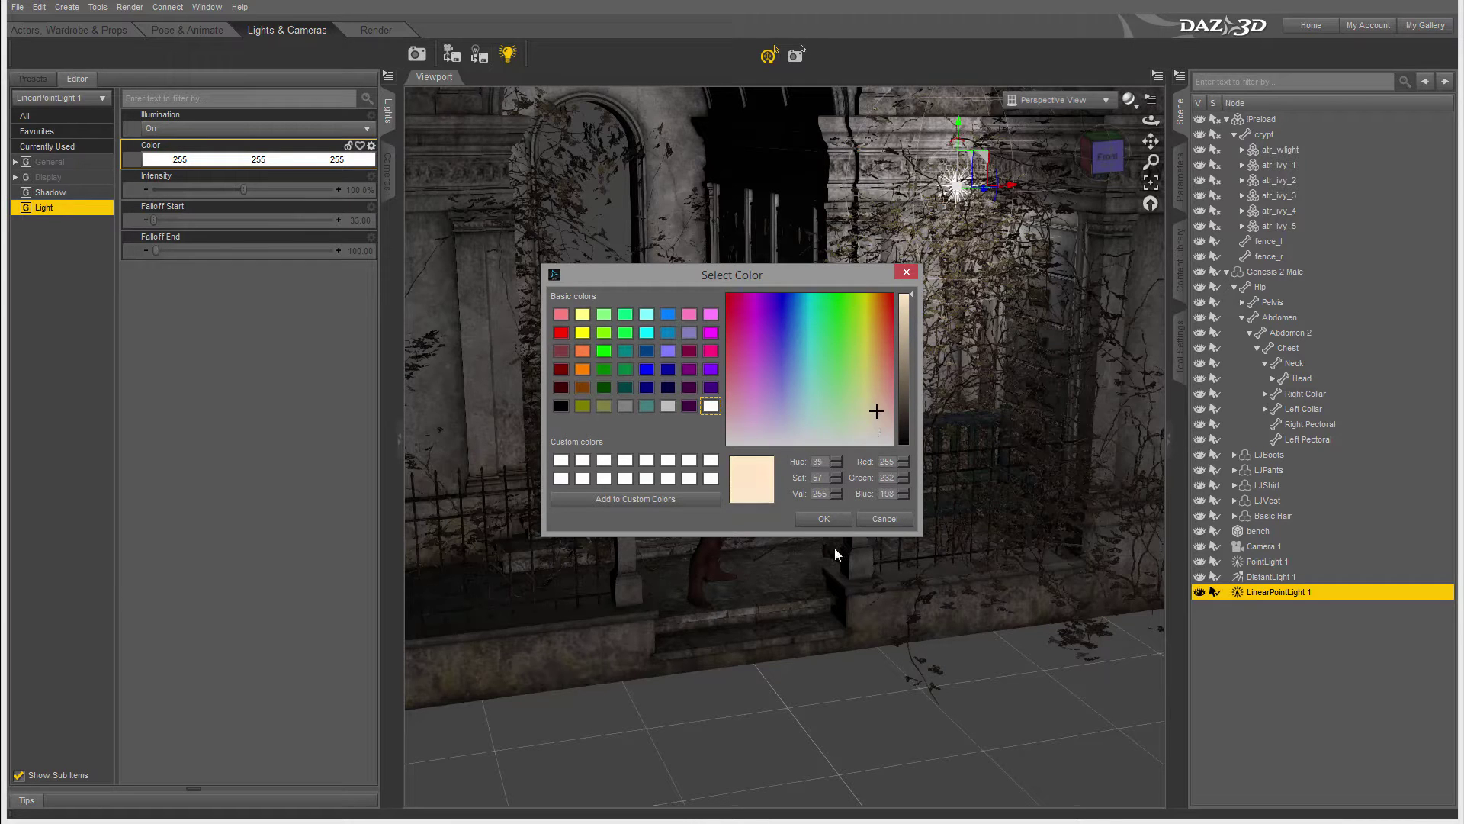
pyautogui.click(823, 519)
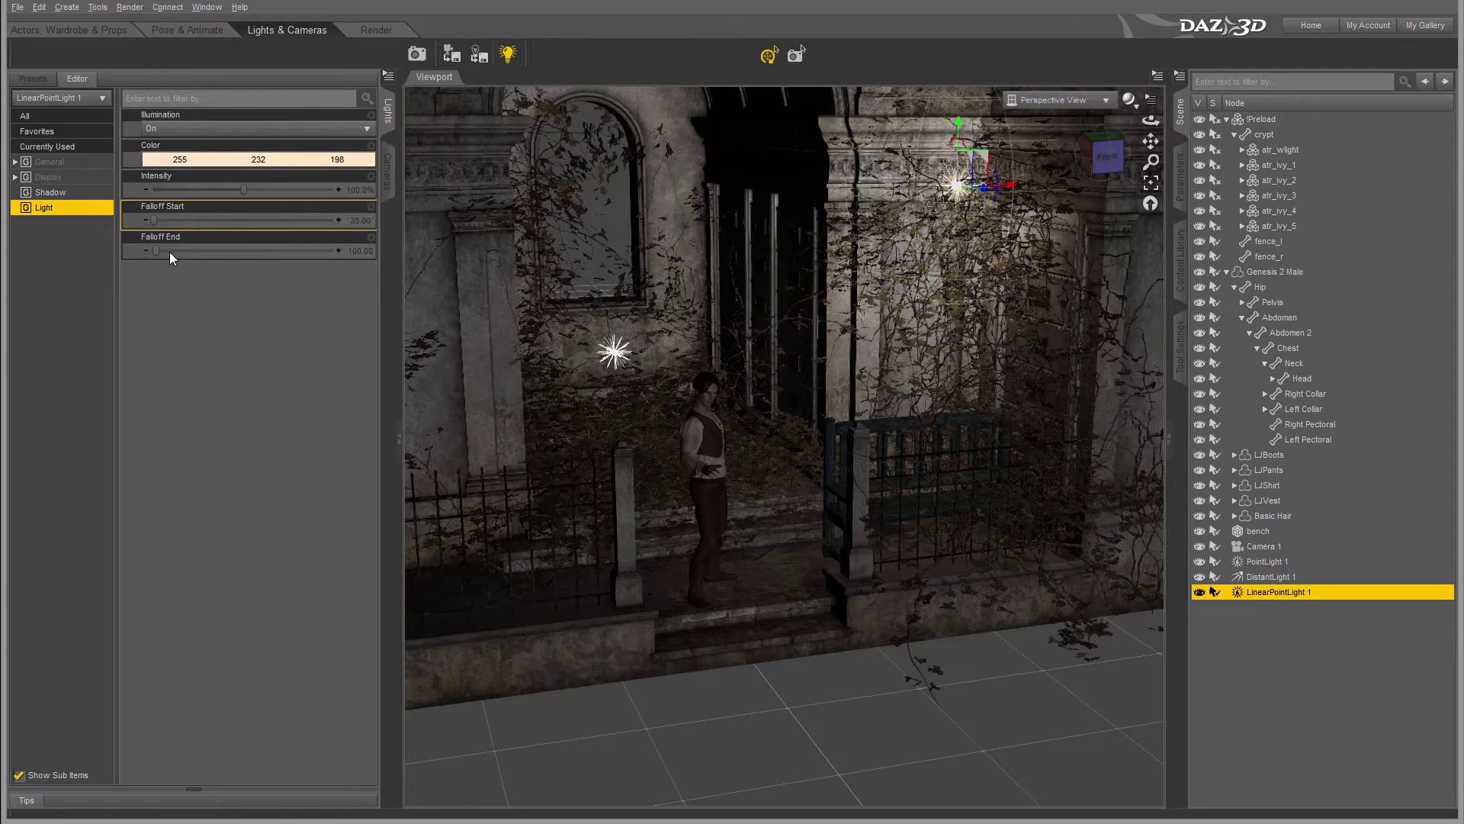
# Step: Set the linear point light's Falloff End to 484.10 and its intensity to 128.6%
pyautogui.moveTo(159, 251); pyautogui.dragTo(175, 251)
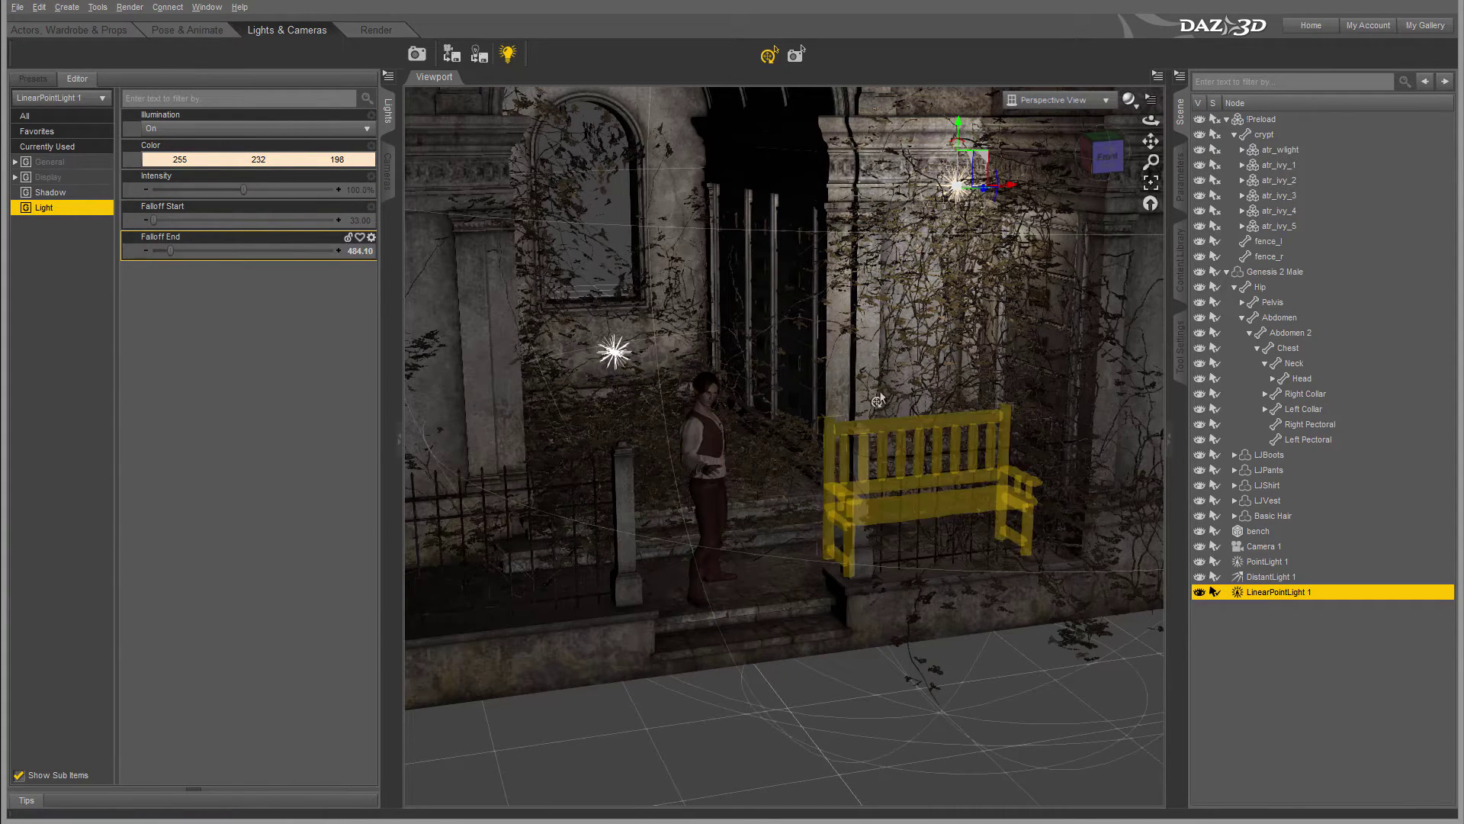
pyautogui.moveTo(258, 188); pyautogui.dragTo(269, 188)
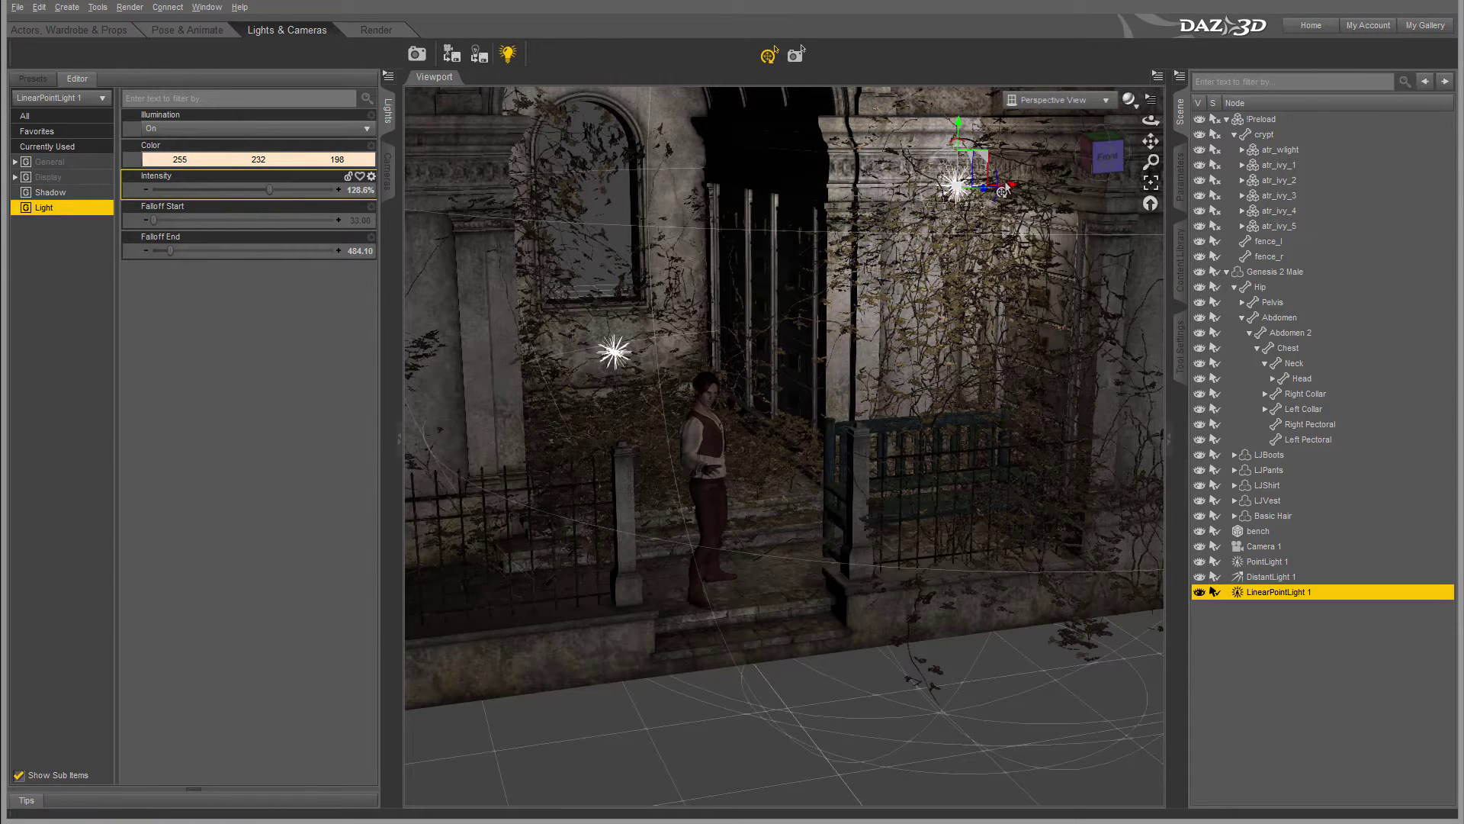
pyautogui.rightClick(1333, 594)
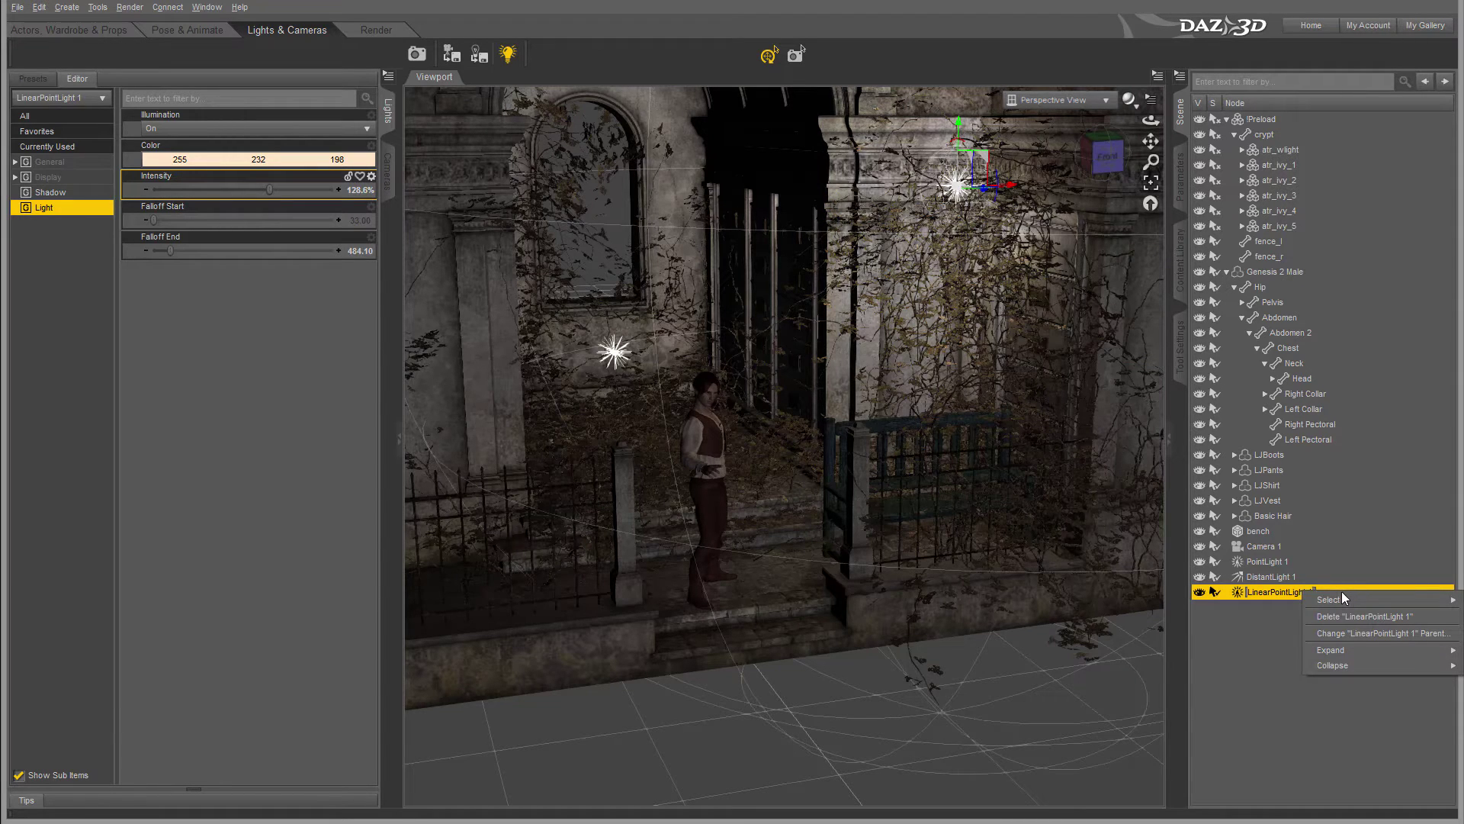
pyautogui.press('Escape')
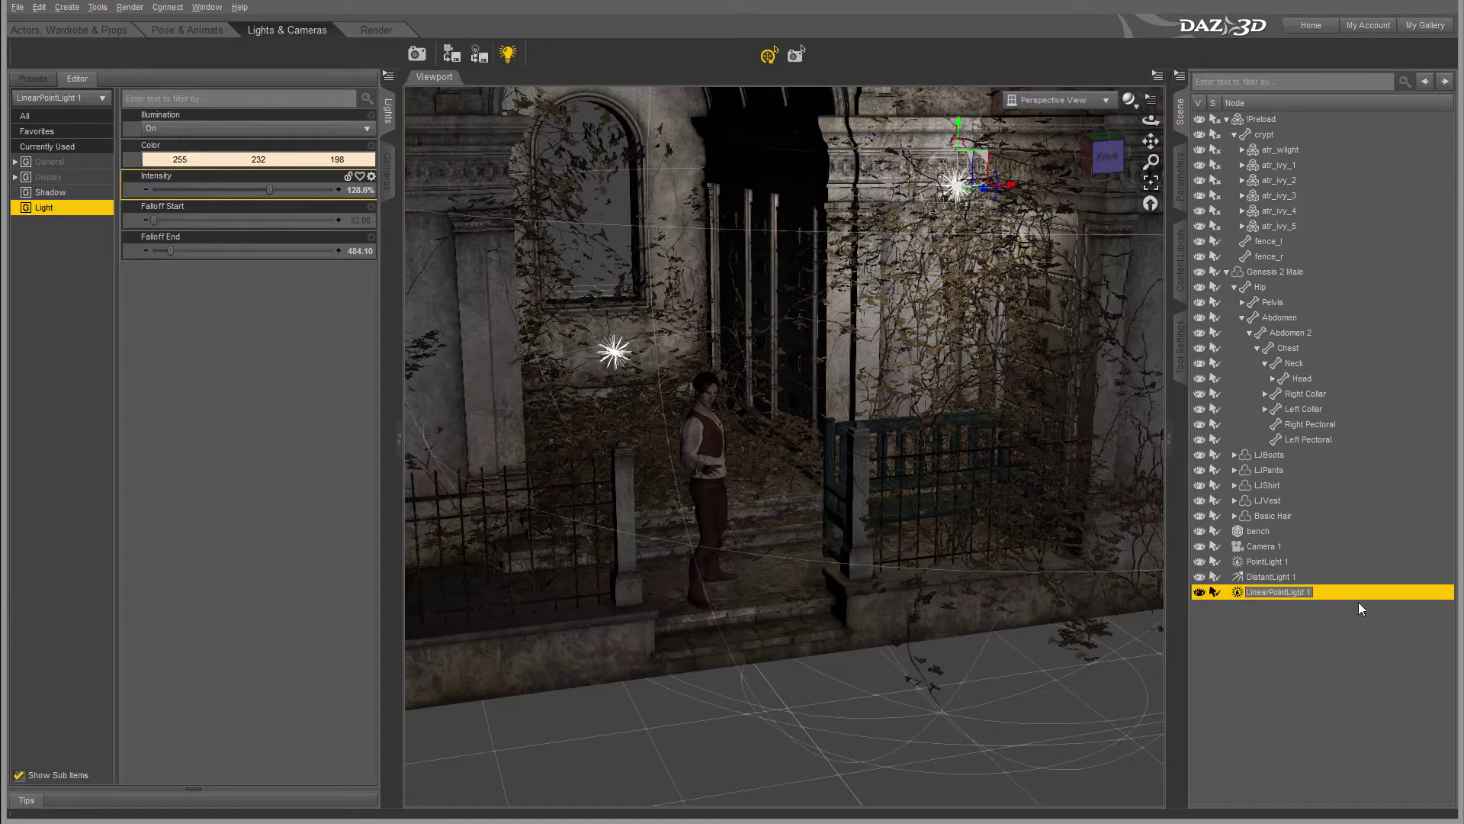
pyautogui.click(1357, 603)
pyautogui.click(1334, 591)
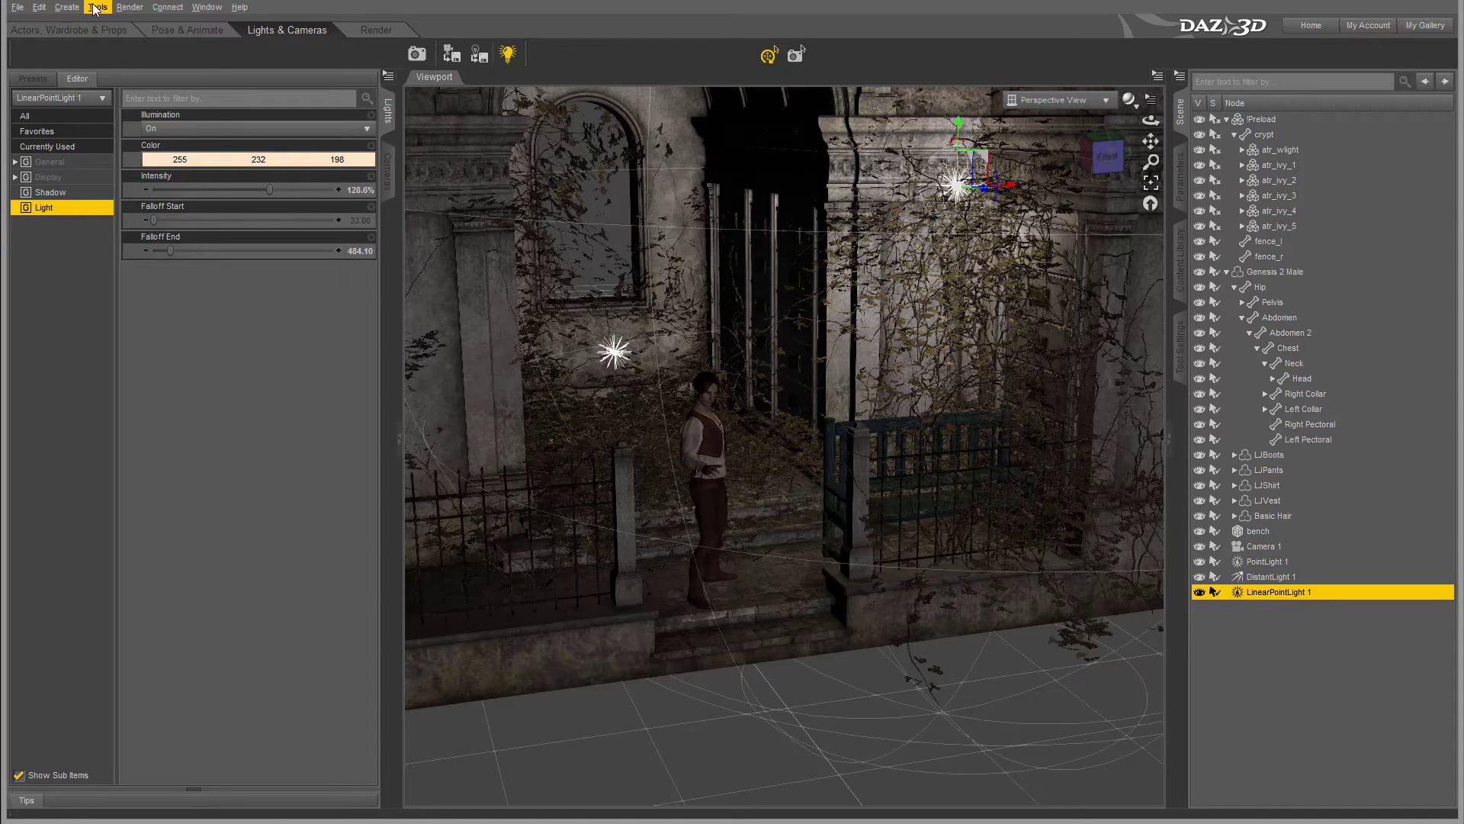
# Step: Create a second linear point light with the suggested name and make it the active scene item
pyautogui.click(67, 8)
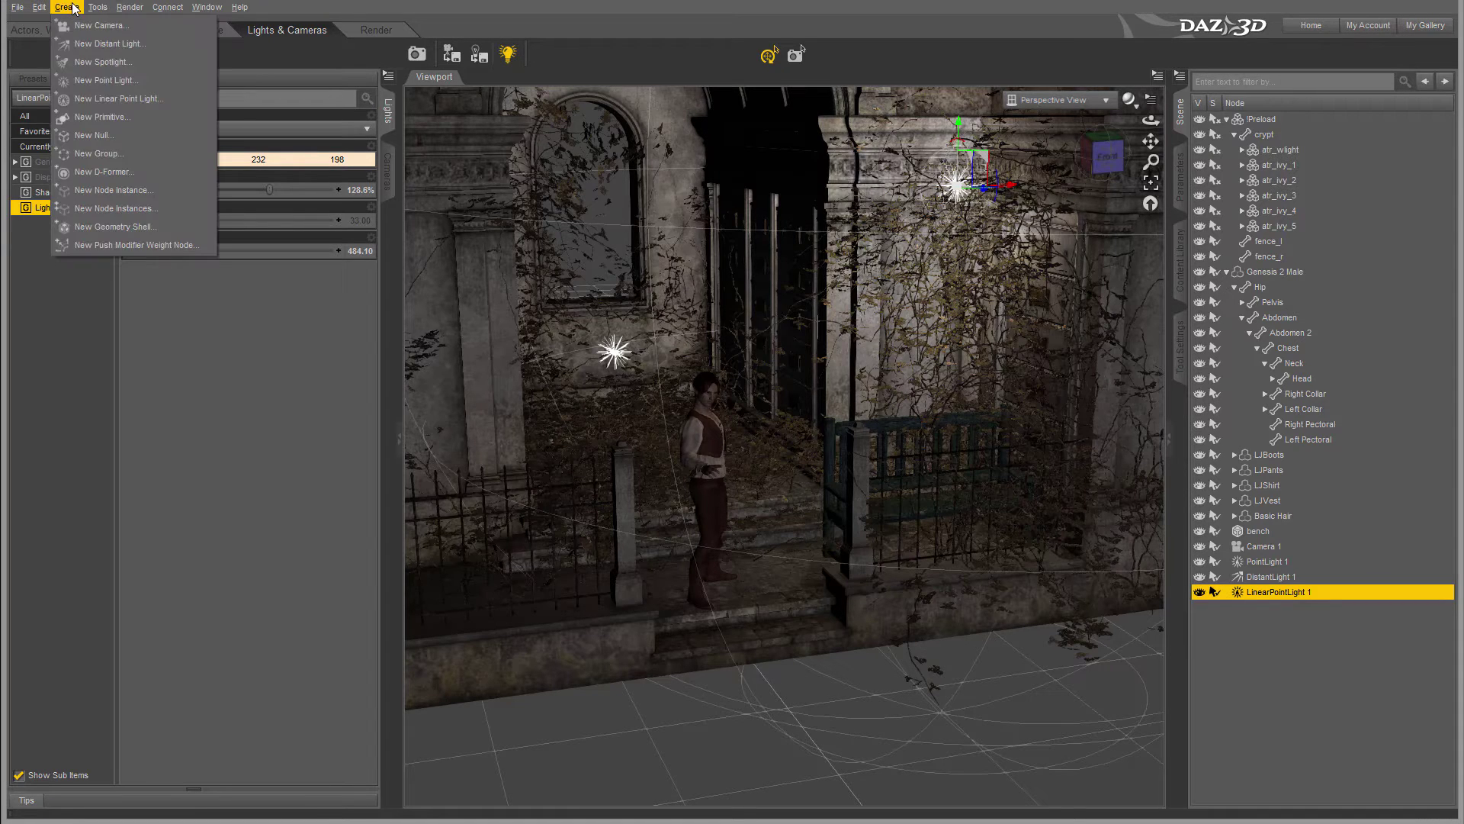
pyautogui.click(142, 96)
pyautogui.click(751, 427)
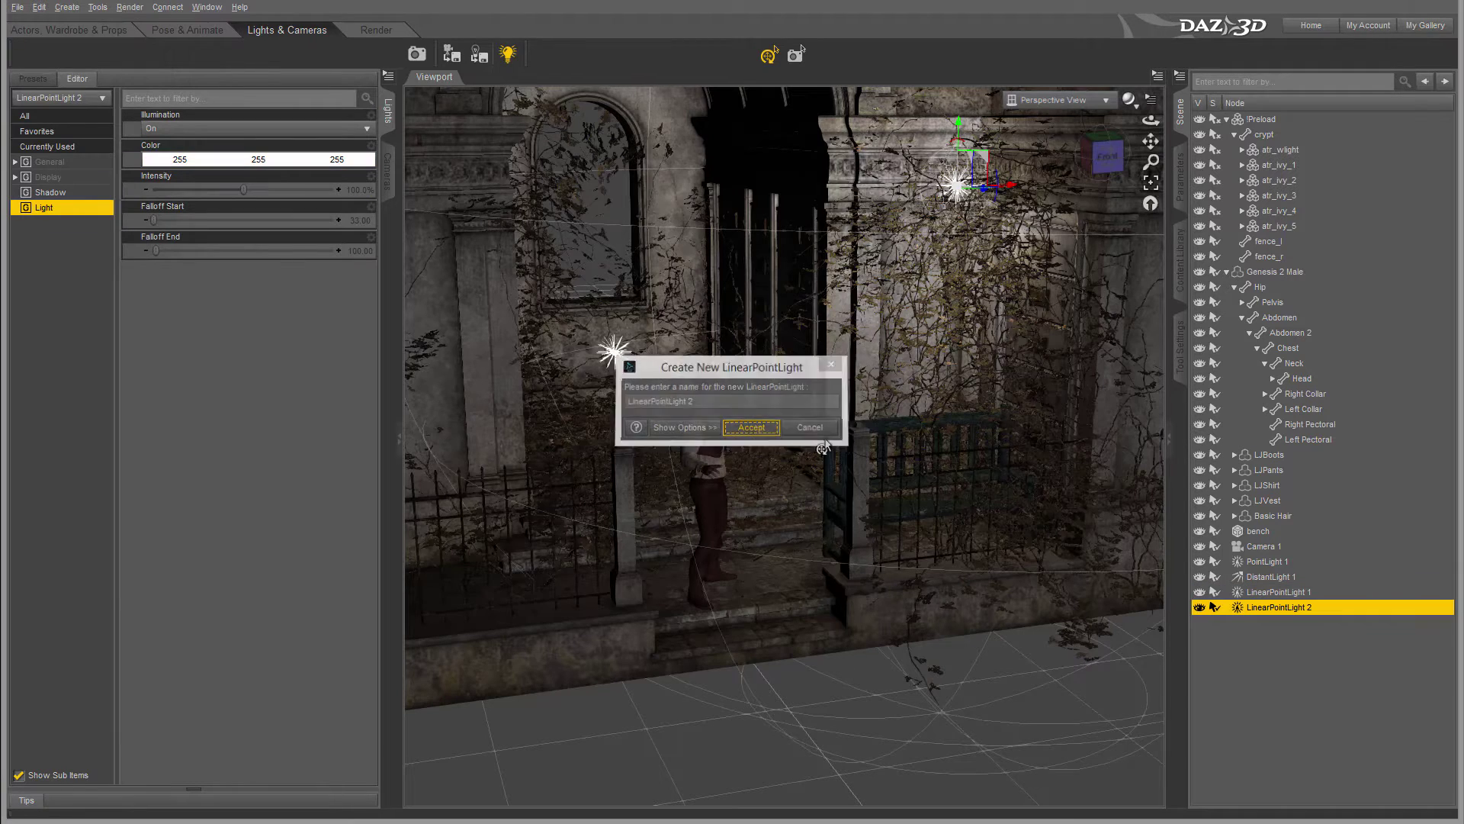
pyautogui.click(713, 537)
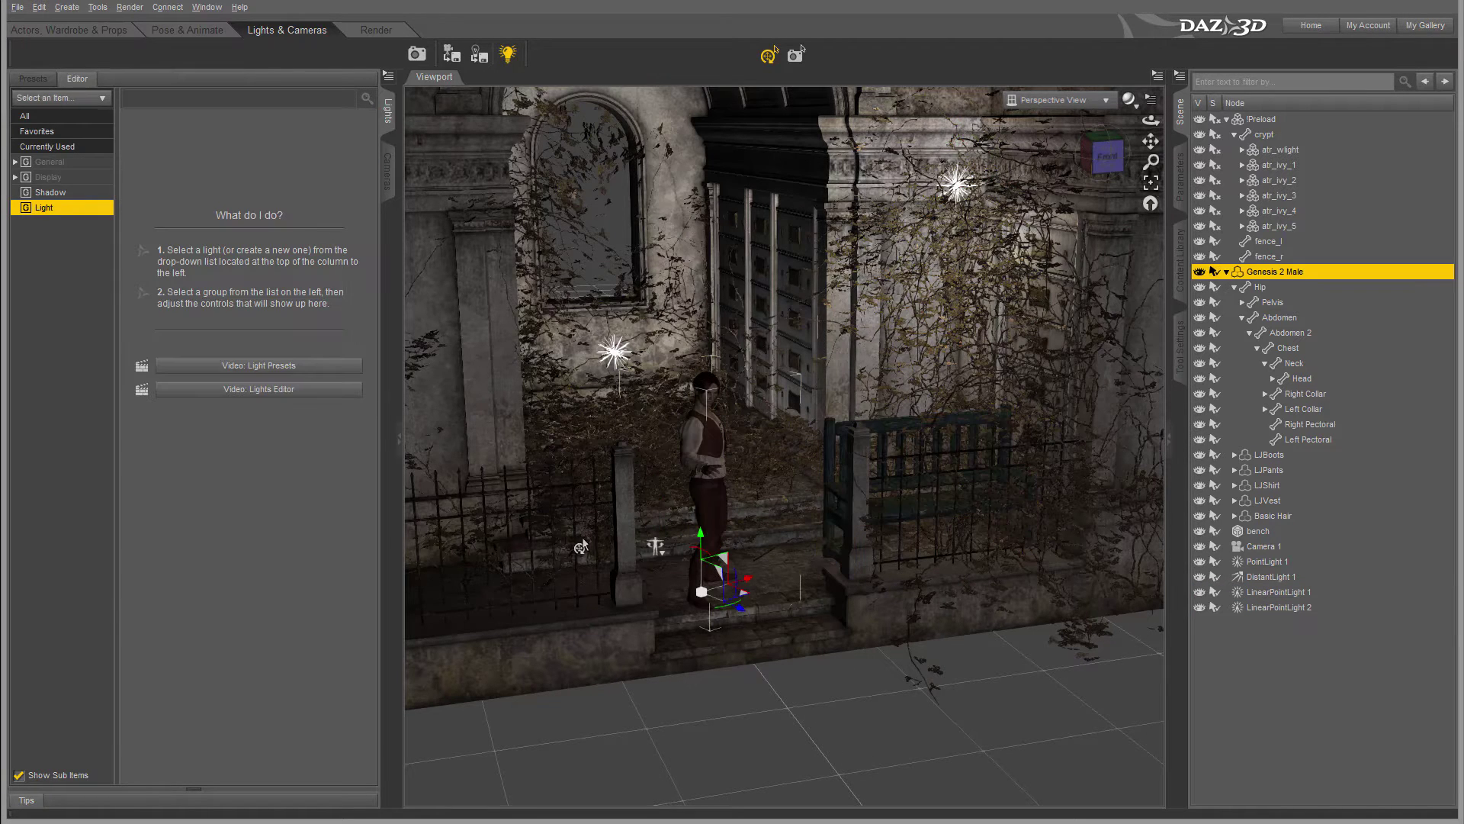
pyautogui.click(1215, 606)
# Step: Move the second linear point light outward past the fence and raise it high in front of the pillar beside the arched window
pyautogui.moveTo(712, 541); pyautogui.dragTo(552, 557)
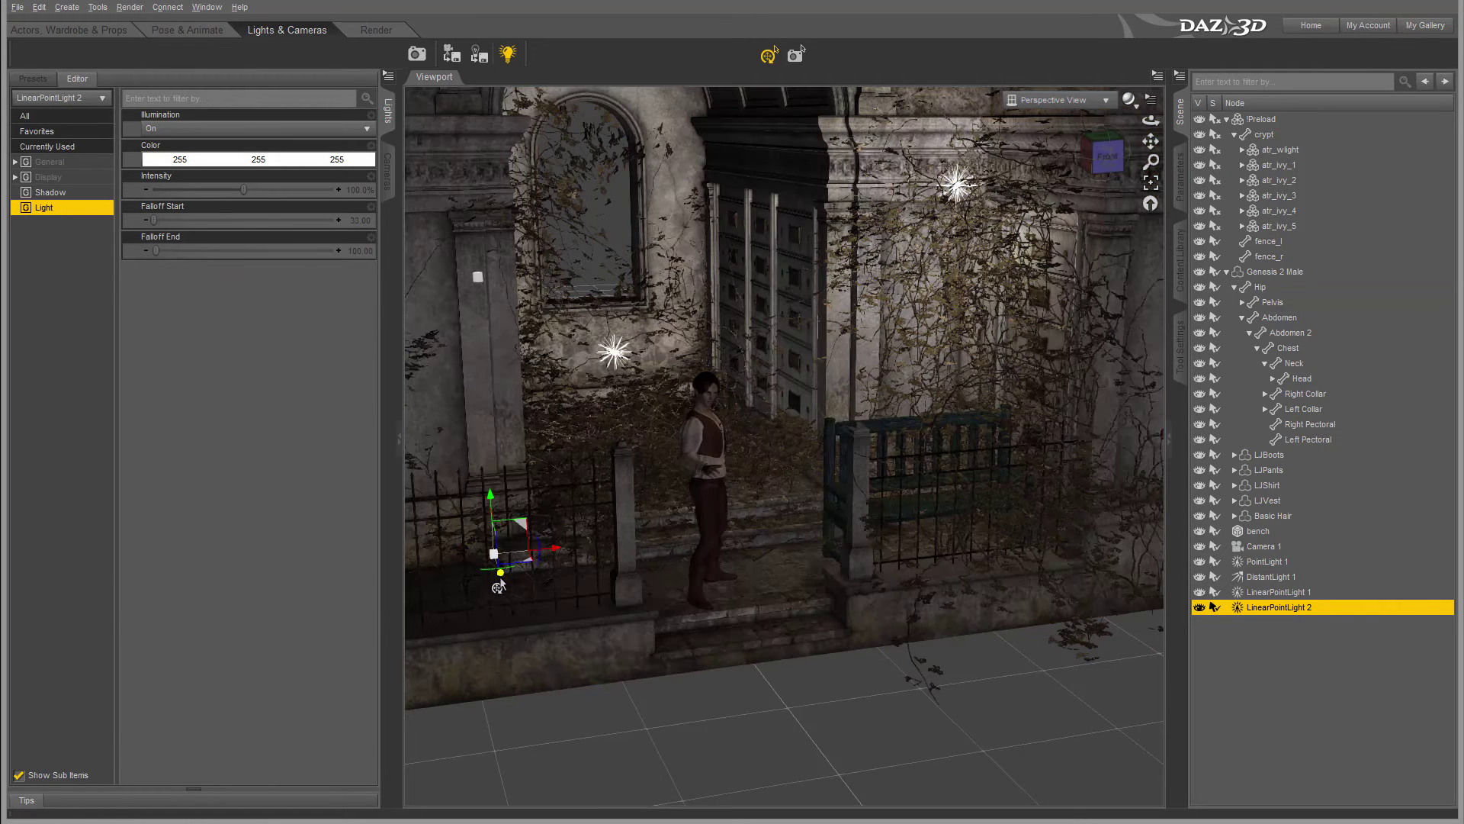
pyautogui.moveTo(500, 586); pyautogui.dragTo(539, 644)
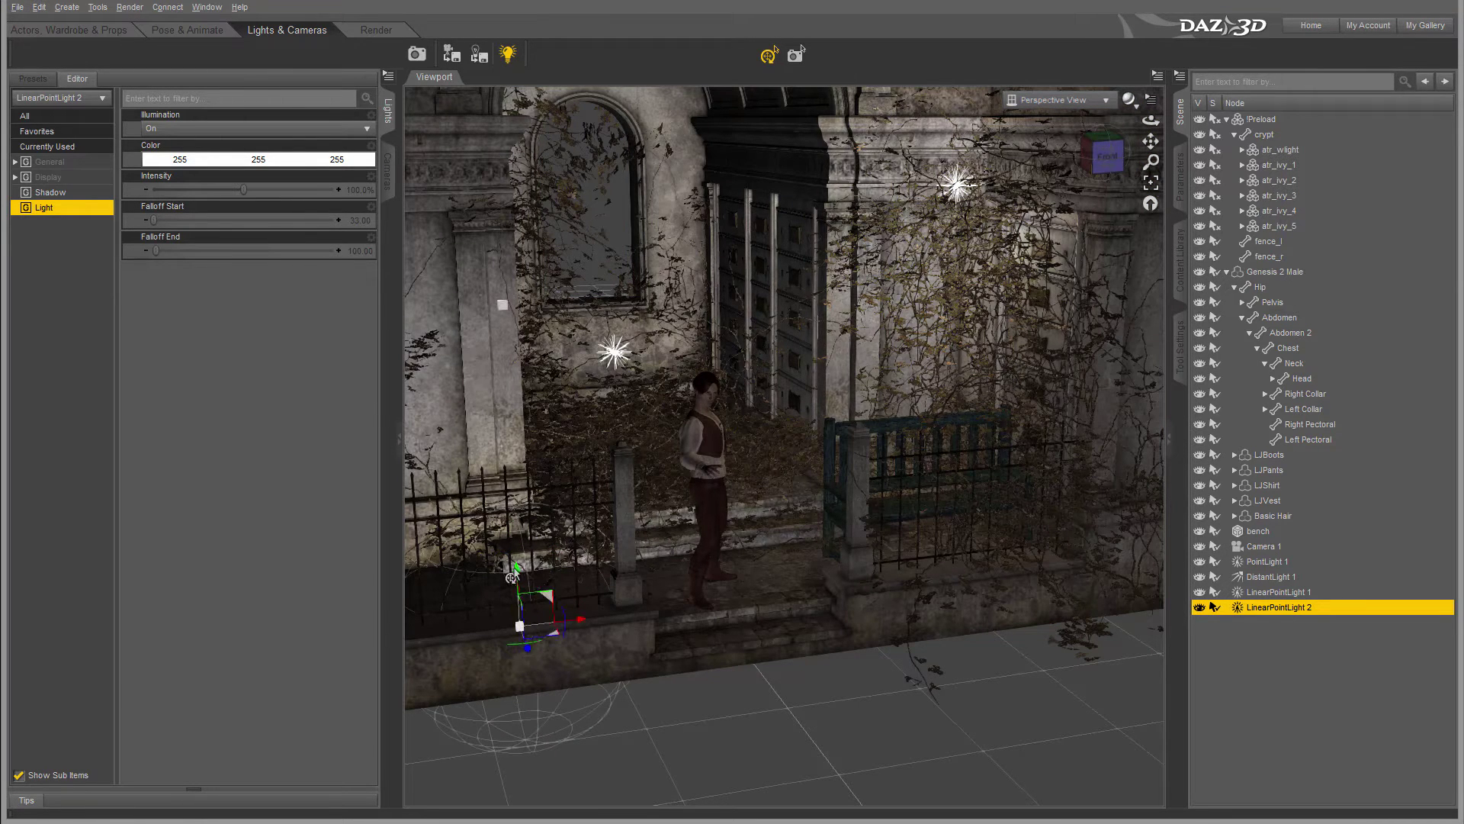
pyautogui.click(512, 577)
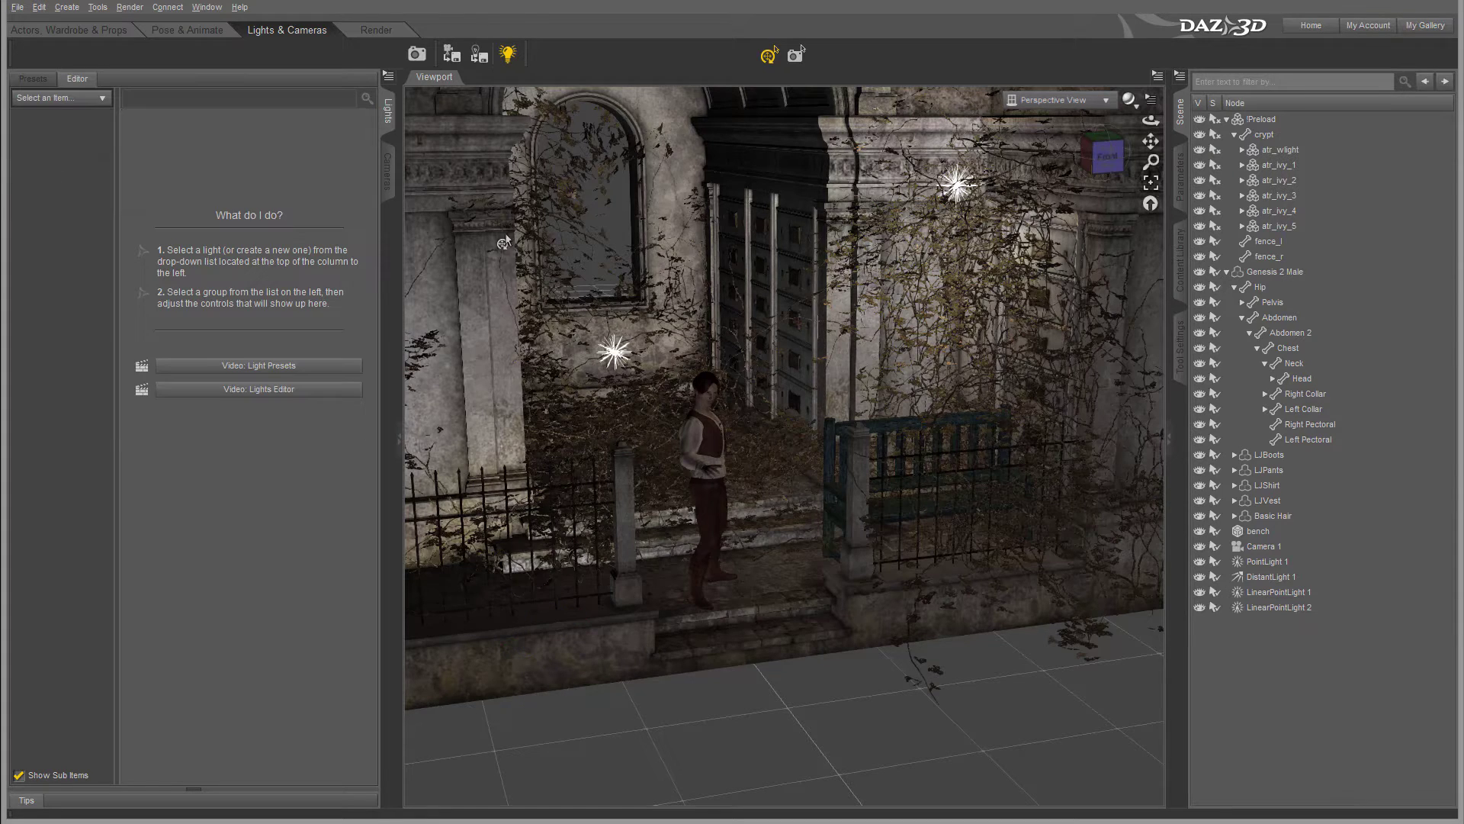
pyautogui.click(1260, 608)
pyautogui.moveTo(515, 577); pyautogui.dragTo(493, 122)
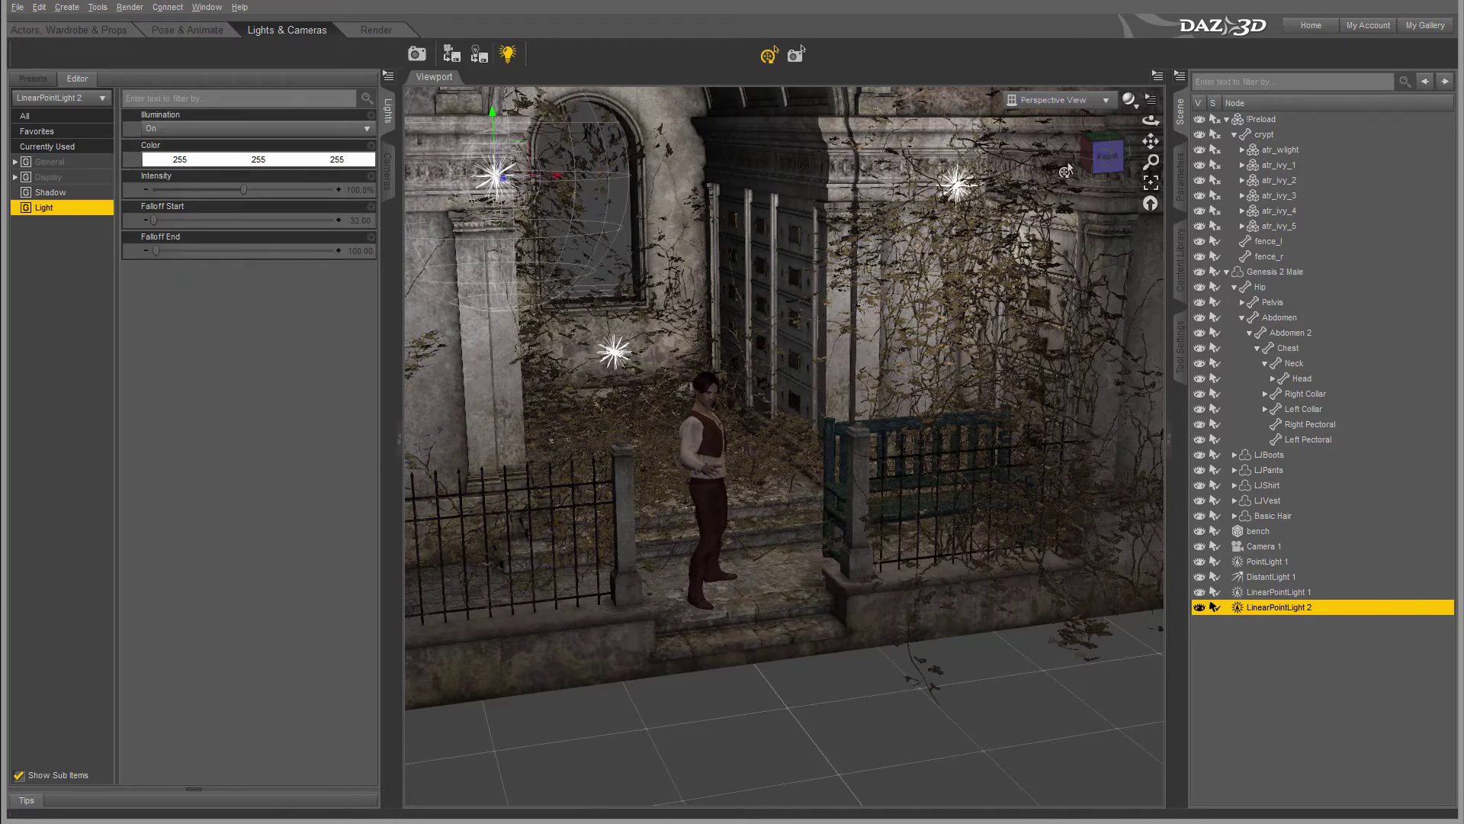
pyautogui.moveTo(1103, 158); pyautogui.dragTo(931, 172)
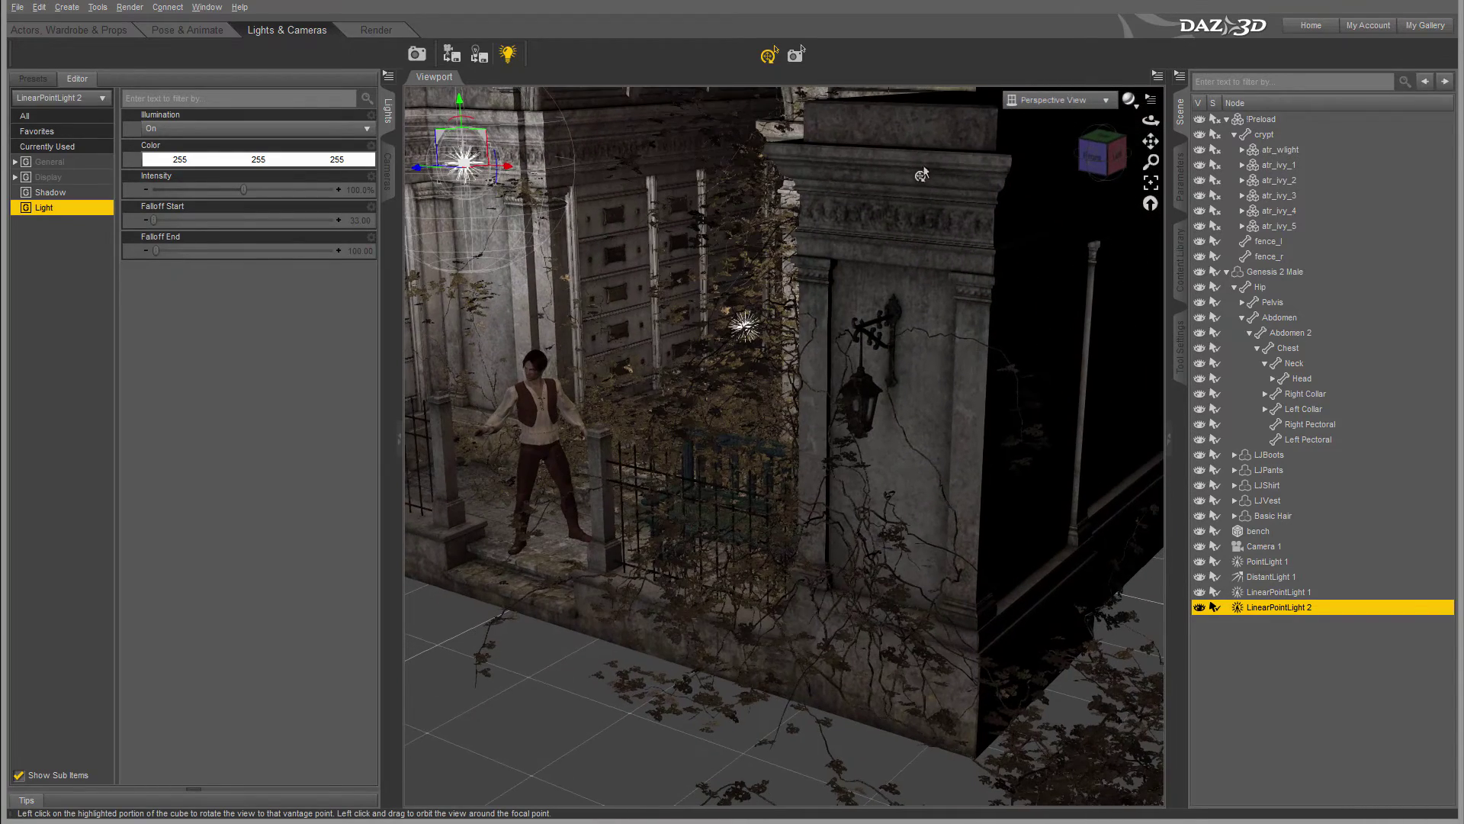
pyautogui.moveTo(505, 175); pyautogui.dragTo(461, 174)
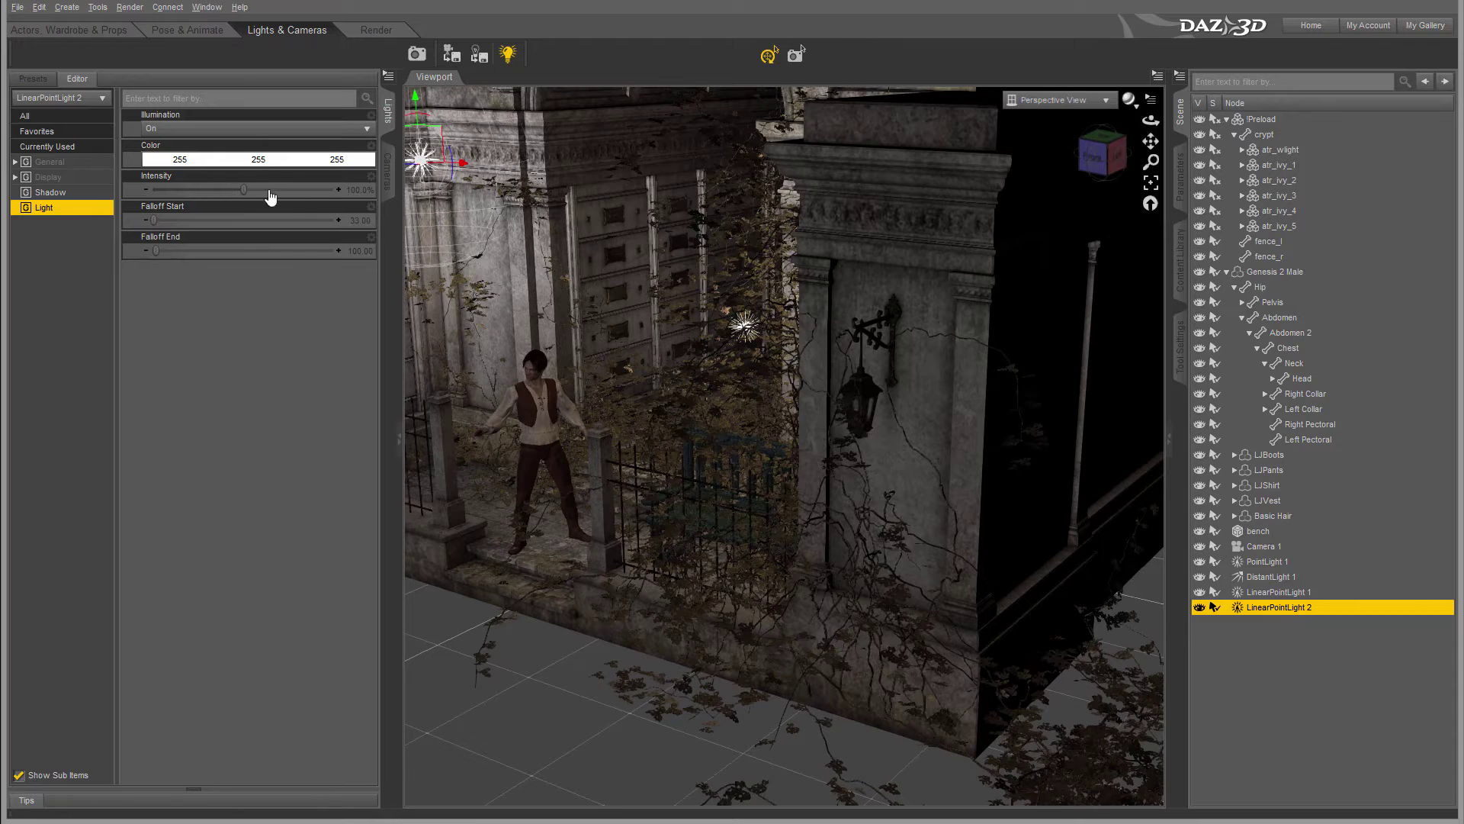
# Step: Give the second linear point light a warm cream color of 255, 232, 193 and an intensity of 43.7%
pyautogui.click(225, 159)
pyautogui.moveTo(871, 423); pyautogui.dragTo(875, 411)
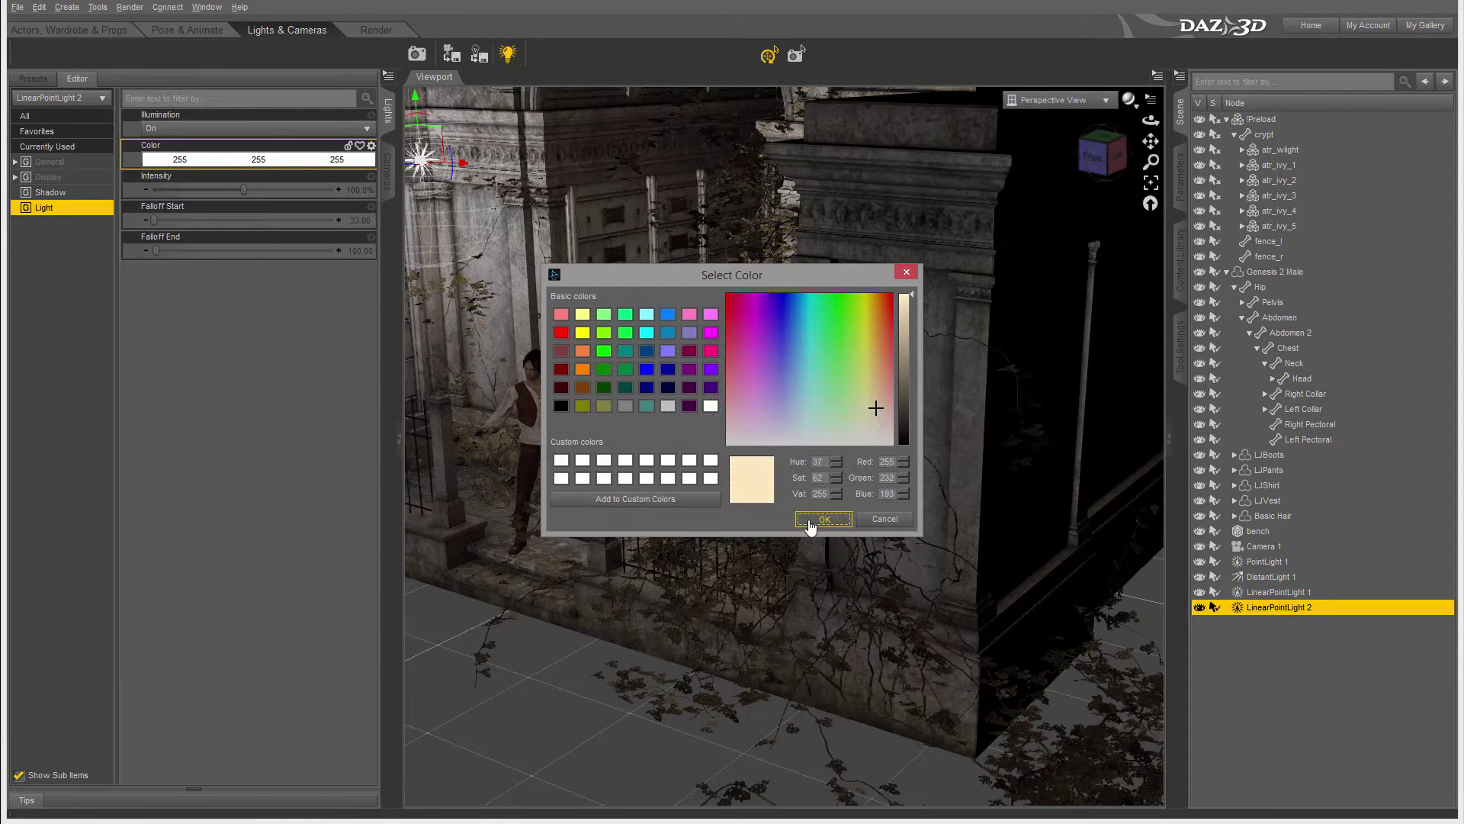
pyautogui.click(810, 521)
pyautogui.moveTo(243, 189); pyautogui.dragTo(190, 189)
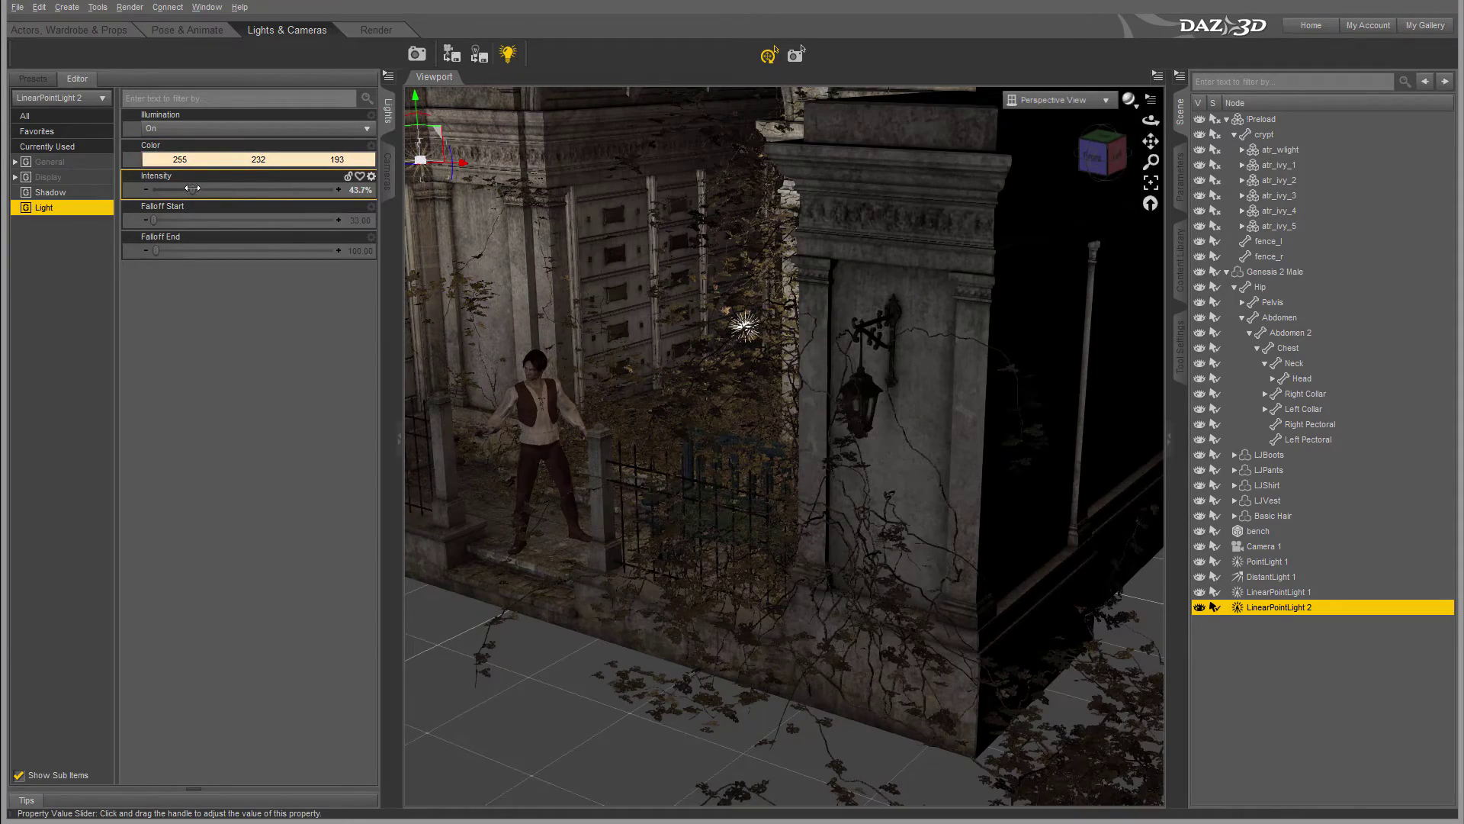
# Step: Run a test render through Camera 1 to examine the lighting on the figure, and close the render without saving
pyautogui.click(1092, 157)
pyautogui.moveTo(1104, 155); pyautogui.dragTo(1060, 176)
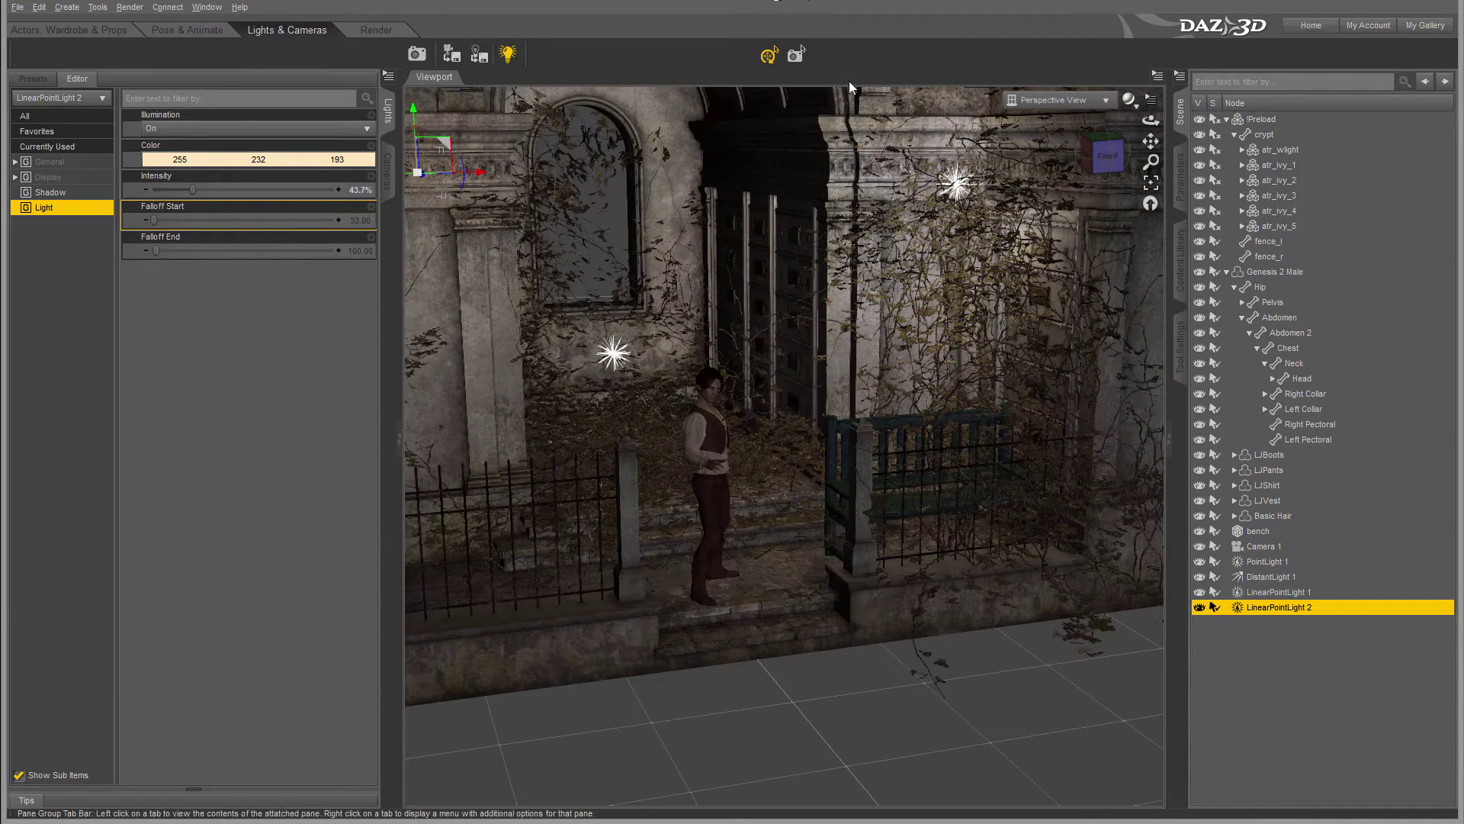
pyautogui.click(1106, 100)
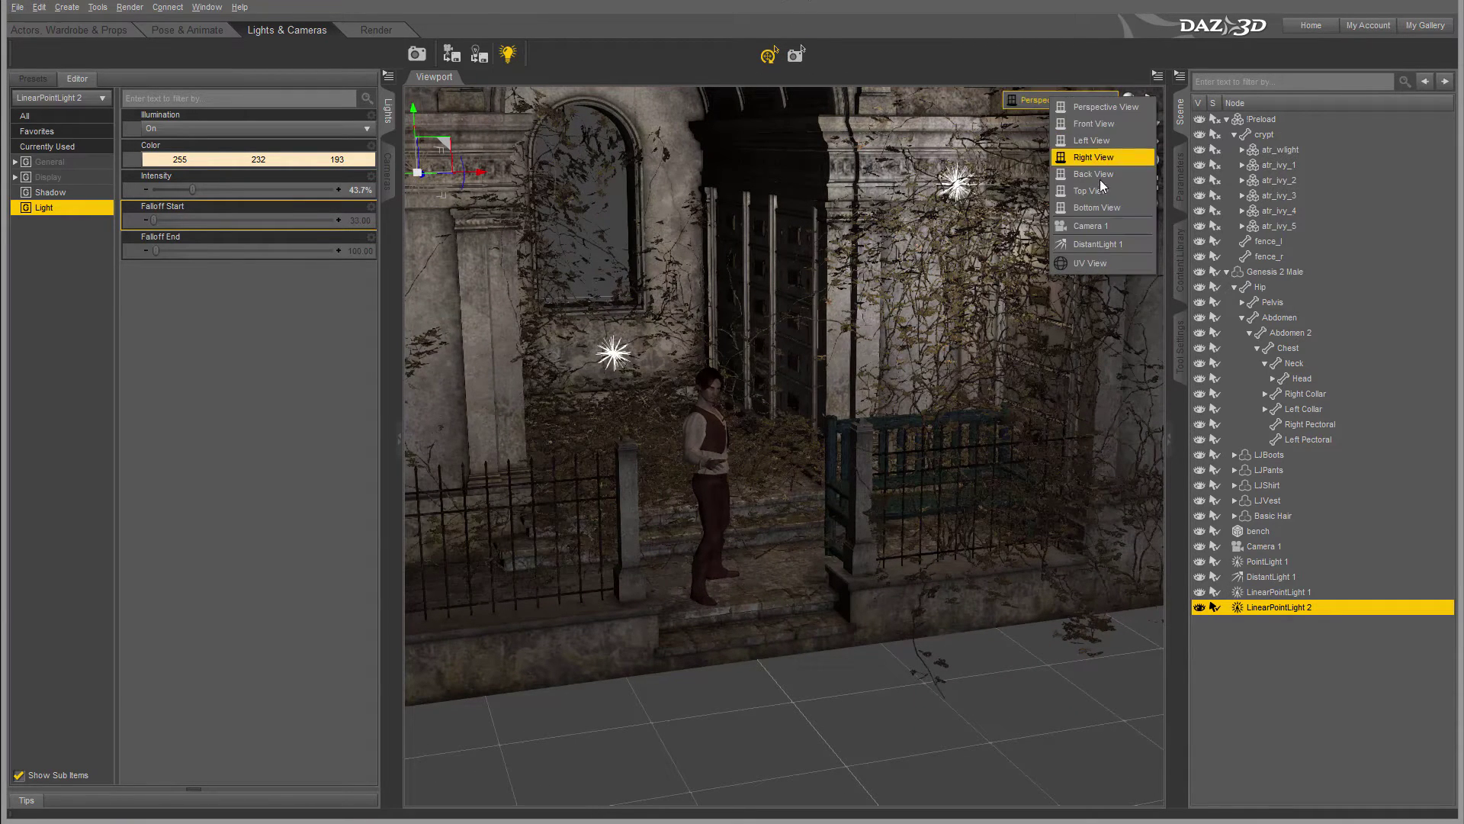
pyautogui.click(1091, 226)
pyautogui.click(417, 54)
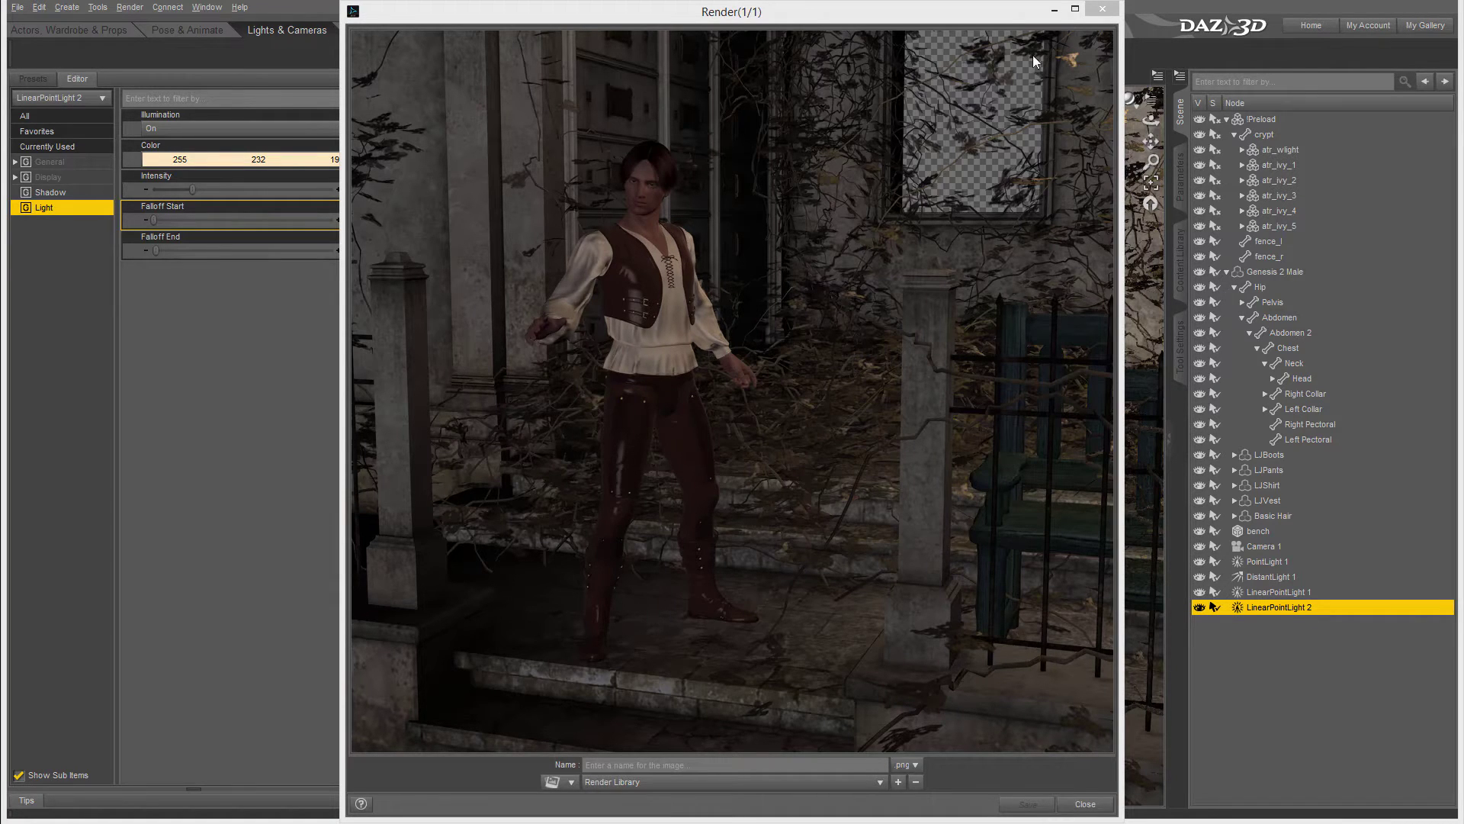
pyautogui.click(1102, 9)
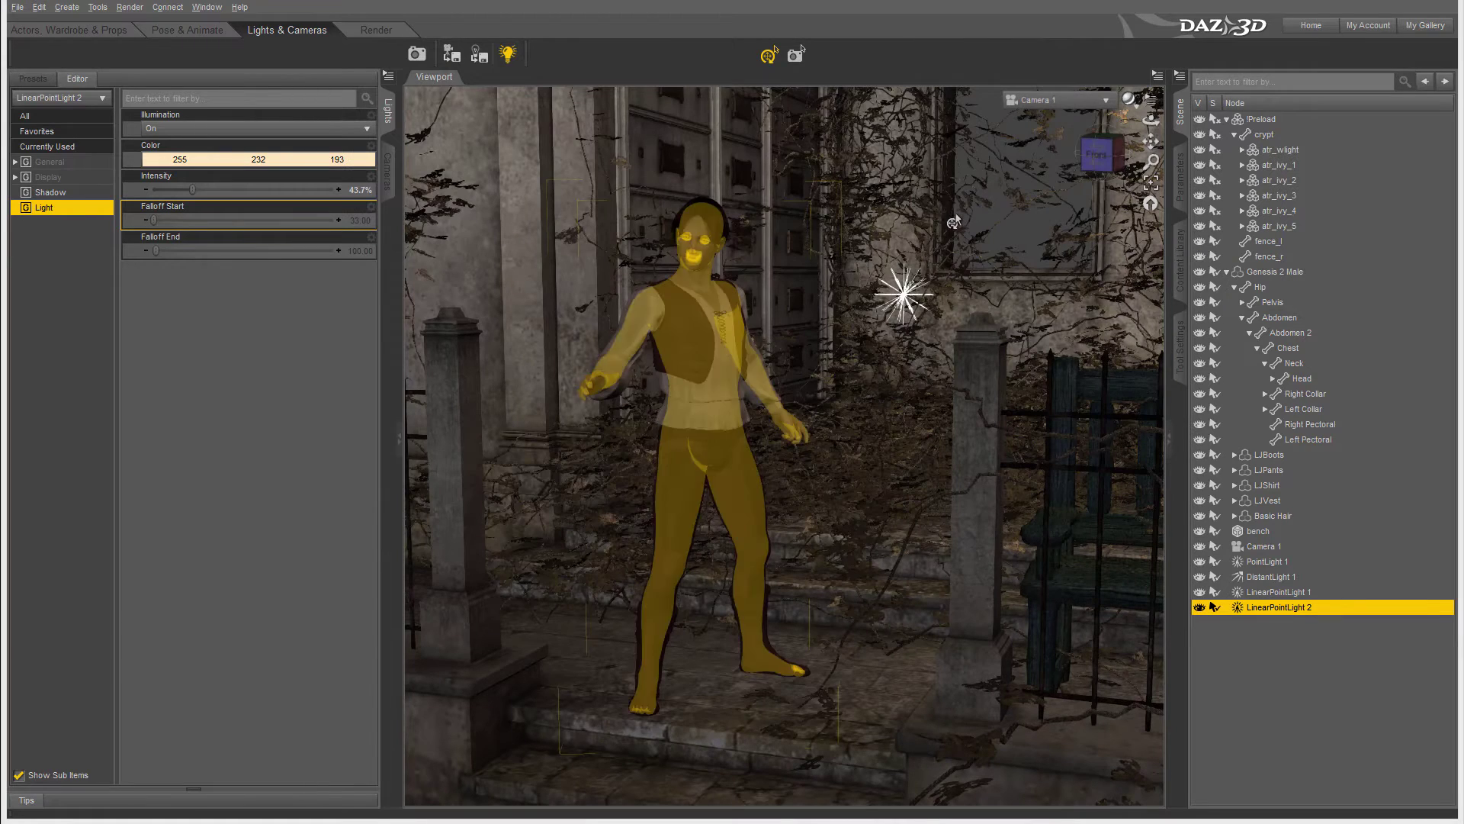
pyautogui.click(1107, 101)
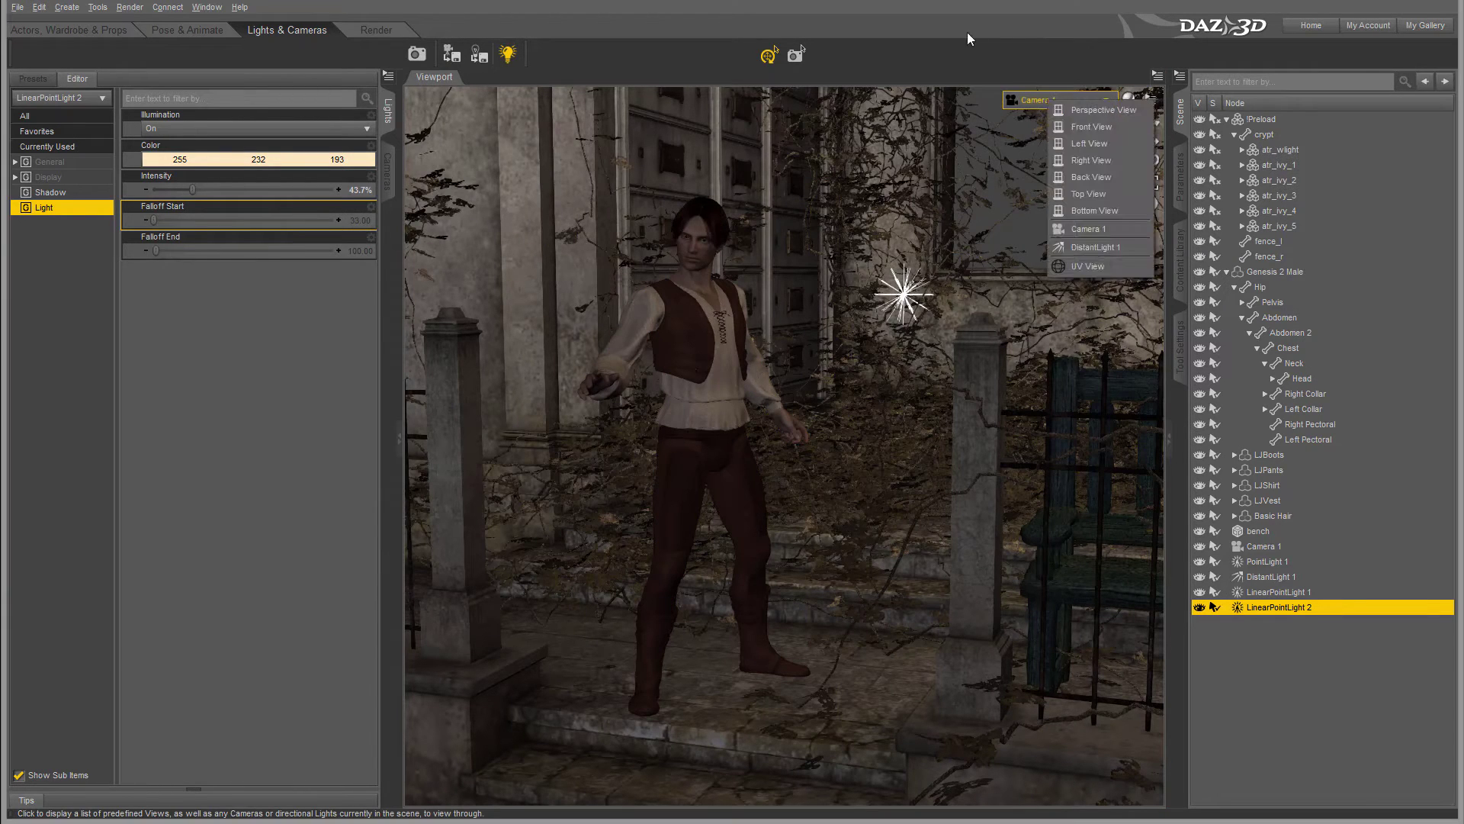
# Step: Display the Environment pane, enlarge it, and set its Active Type to Backdrop
pyautogui.click(202, 7)
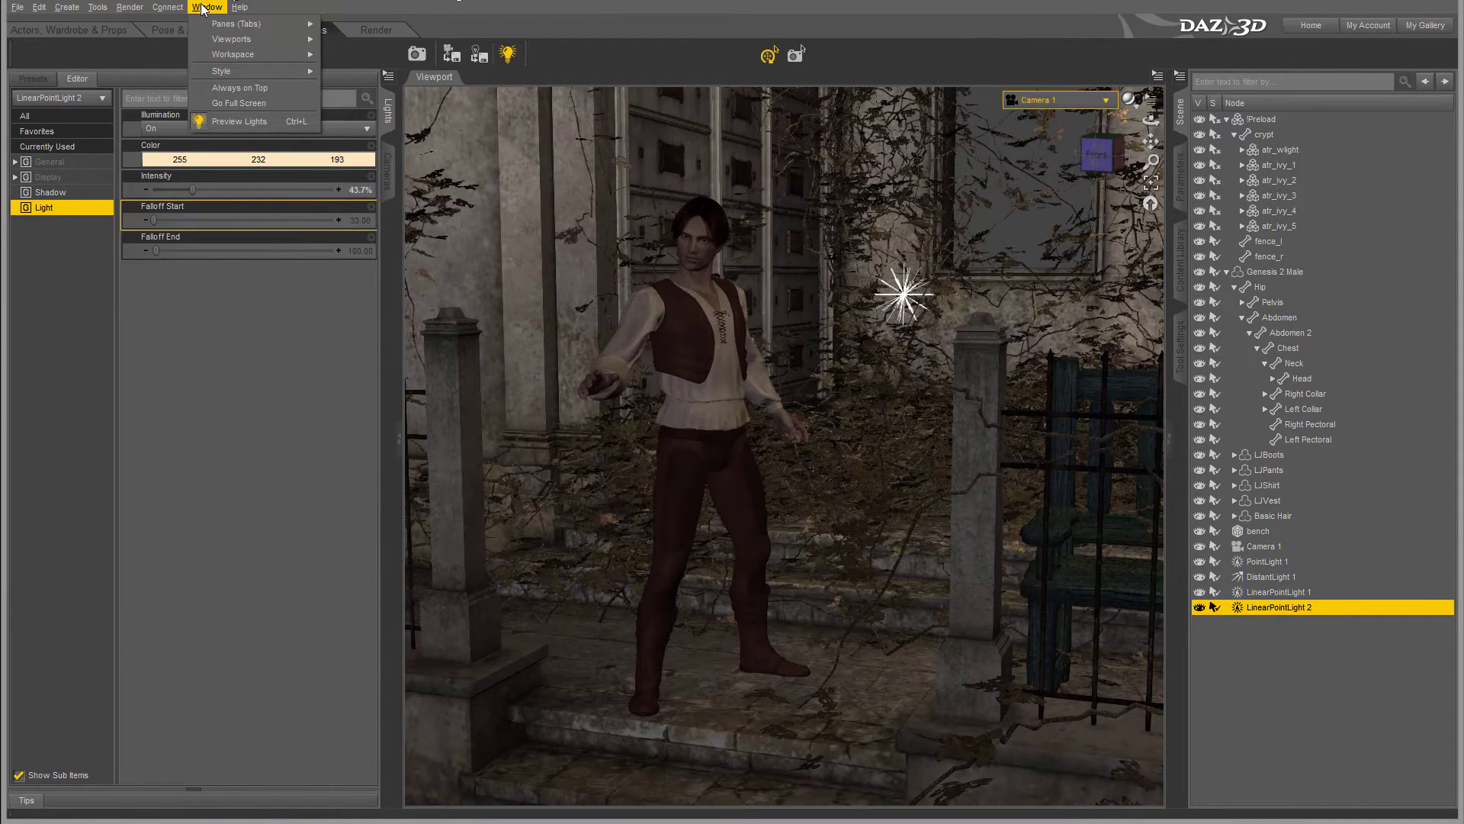
pyautogui.moveTo(227, 28)
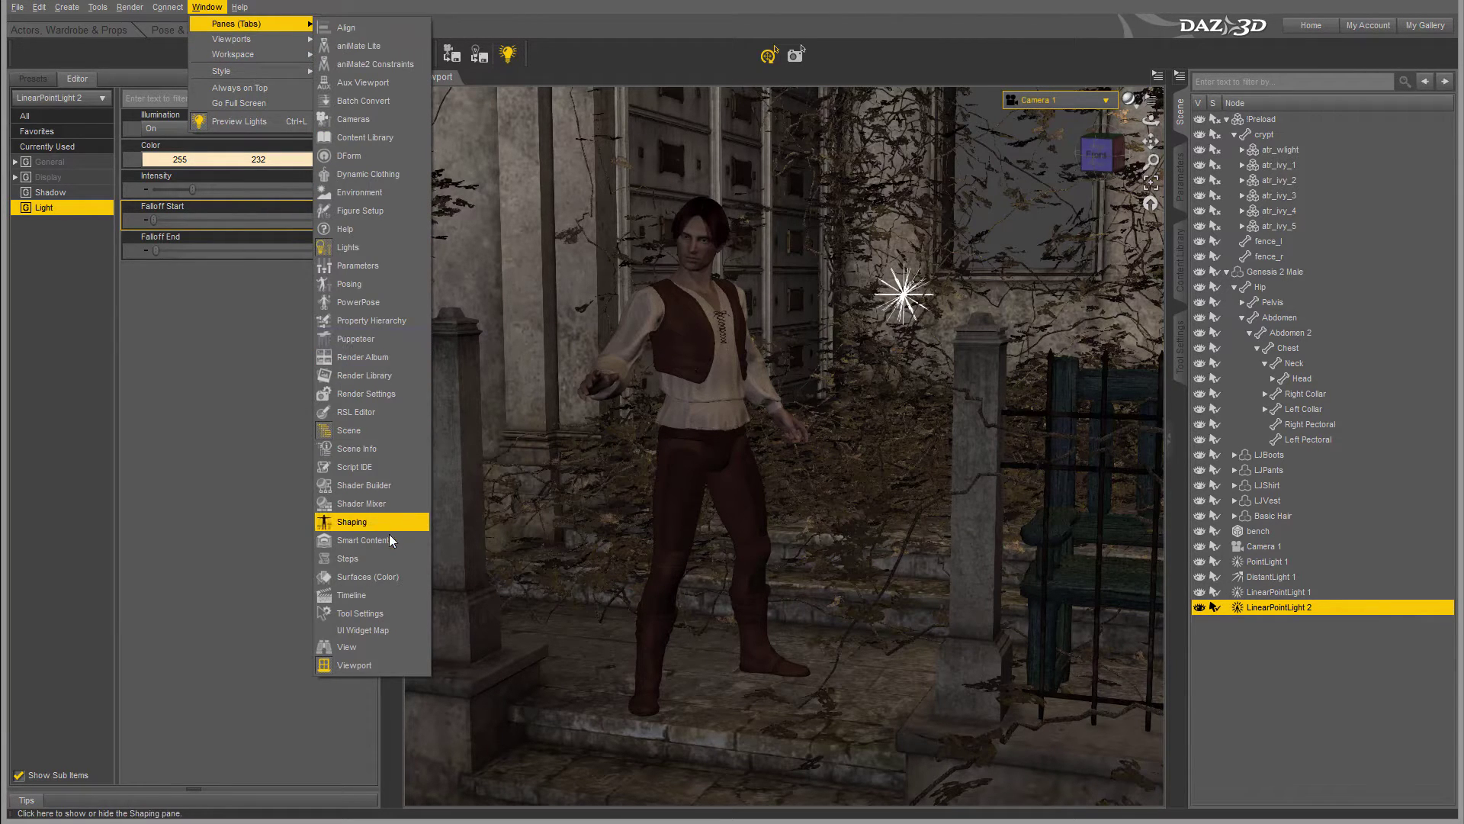
pyautogui.click(371, 193)
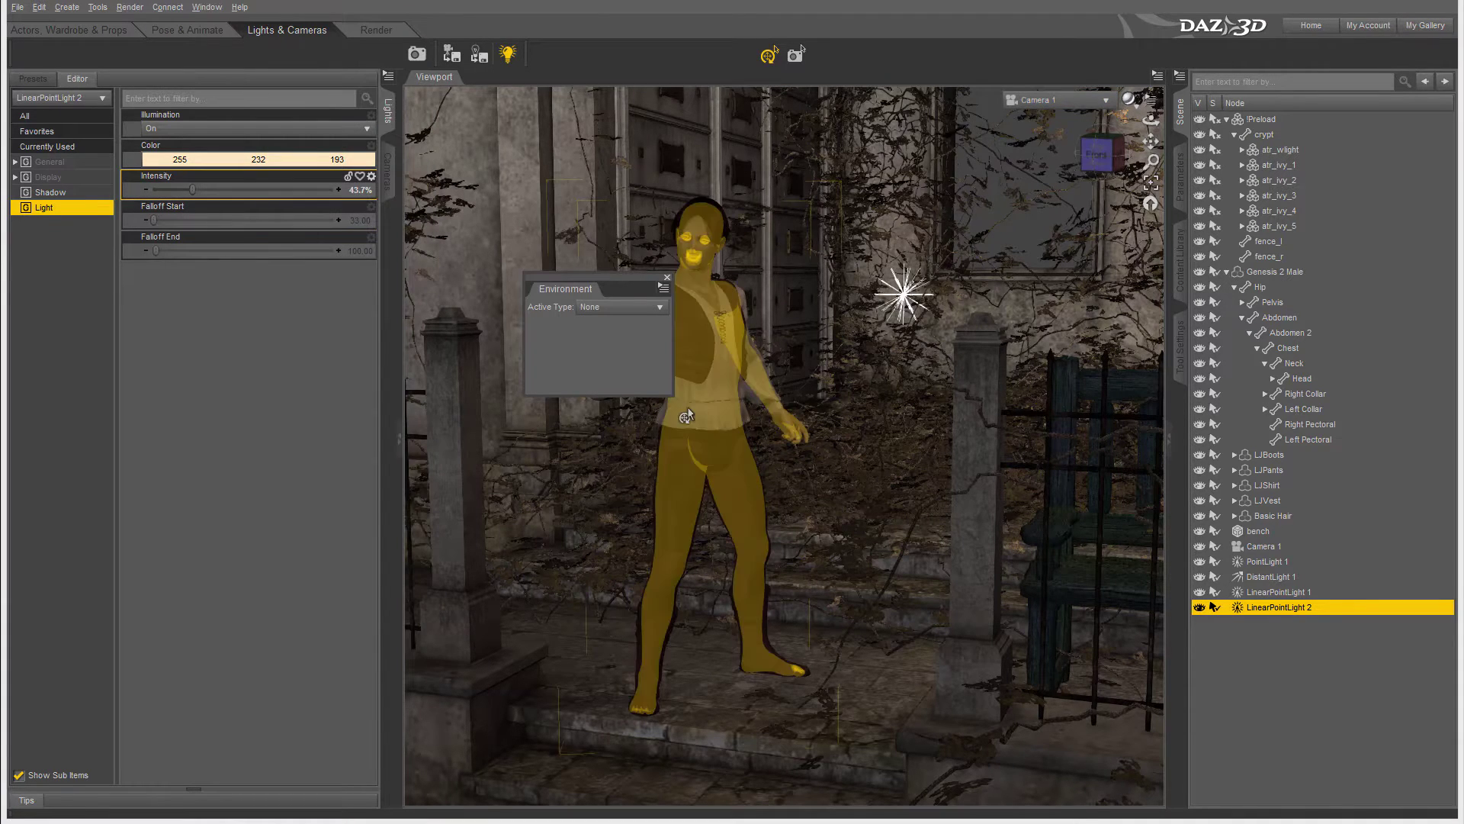
pyautogui.moveTo(673, 395); pyautogui.dragTo(1017, 608)
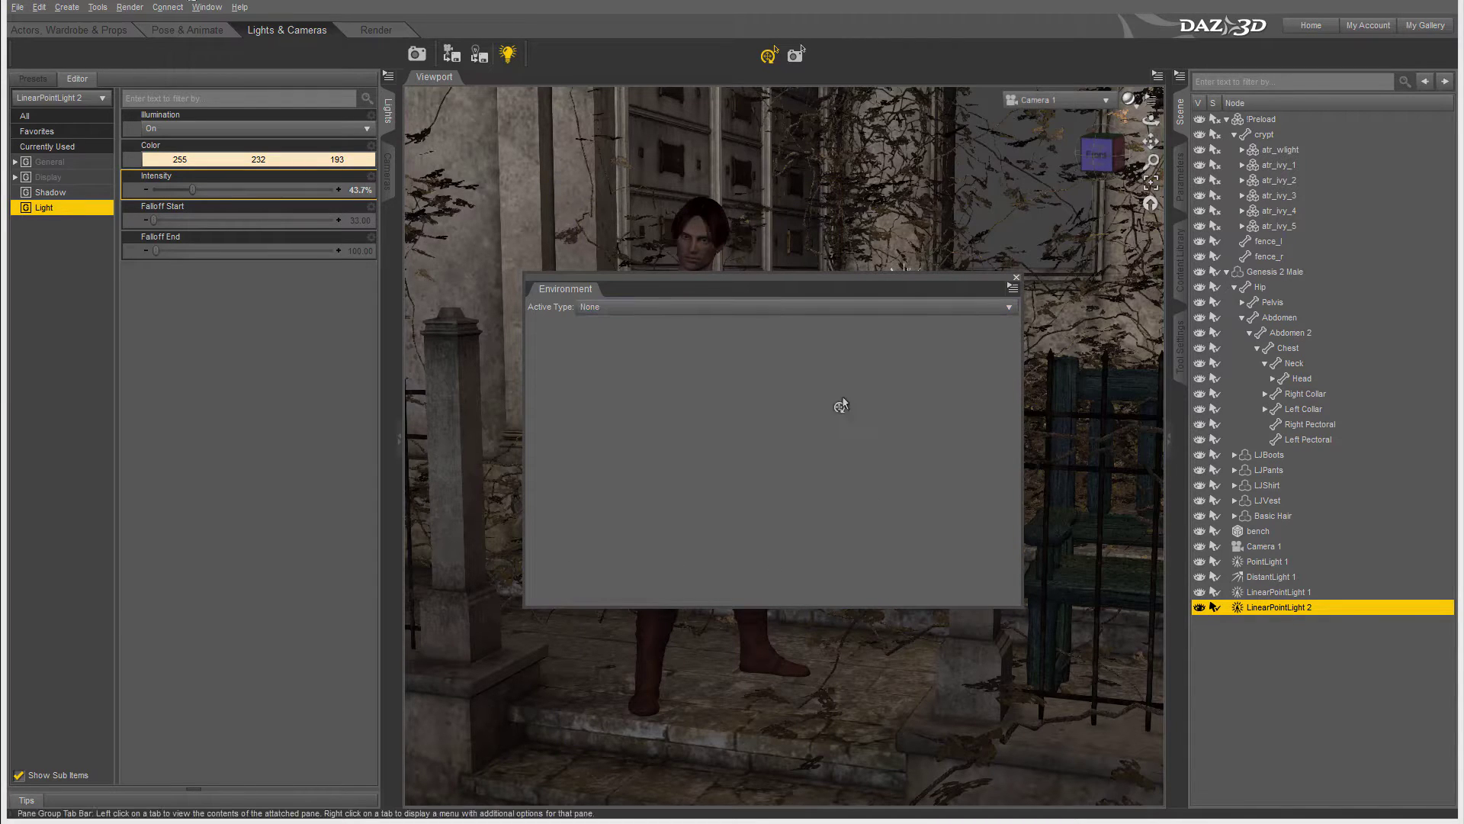
pyautogui.click(794, 308)
pyautogui.click(619, 341)
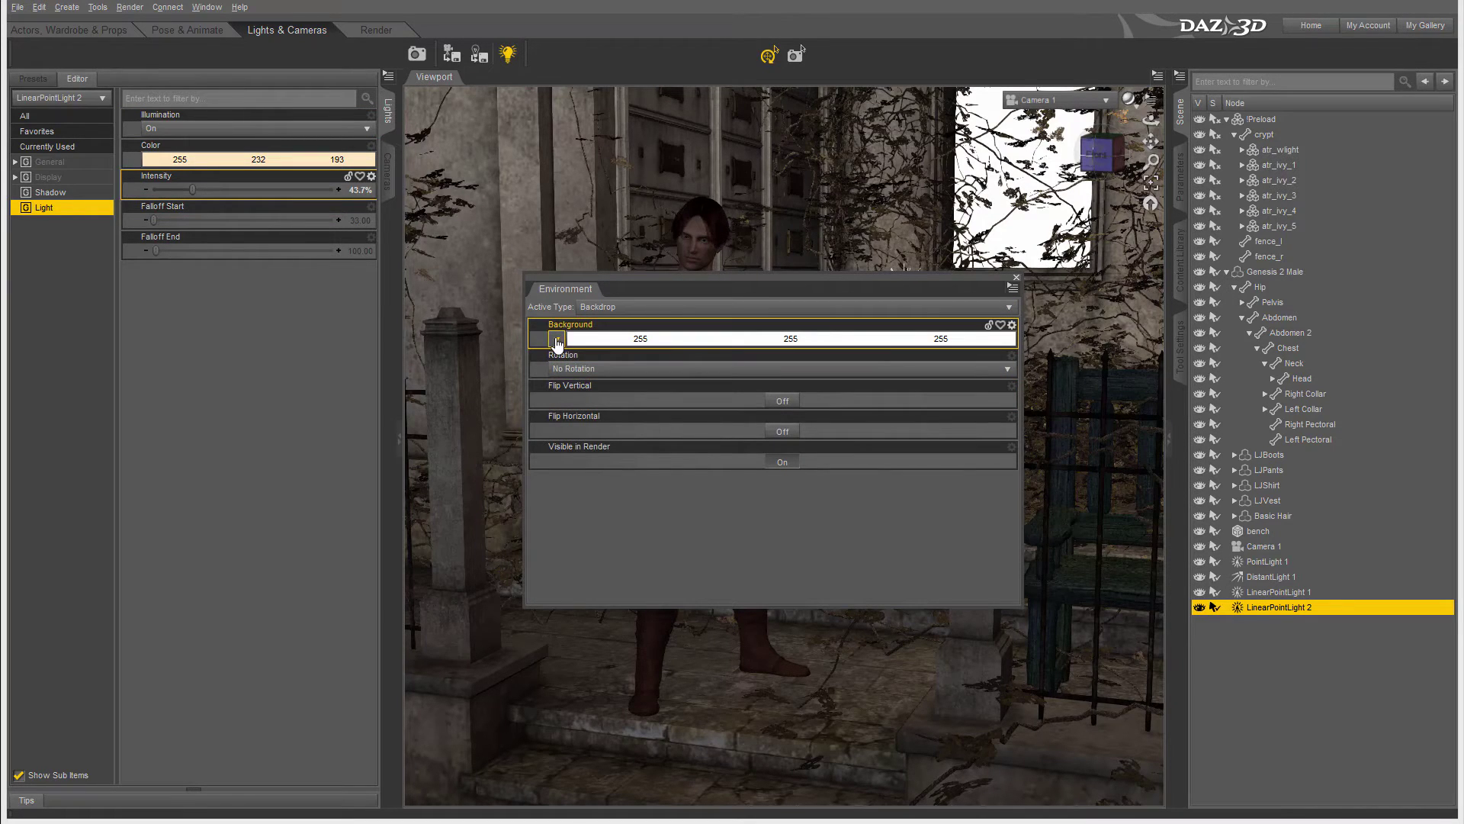
# Step: Load an image from the Backdrops-3 folder as the backdrop's background and close the Environment pane
pyautogui.click(557, 340)
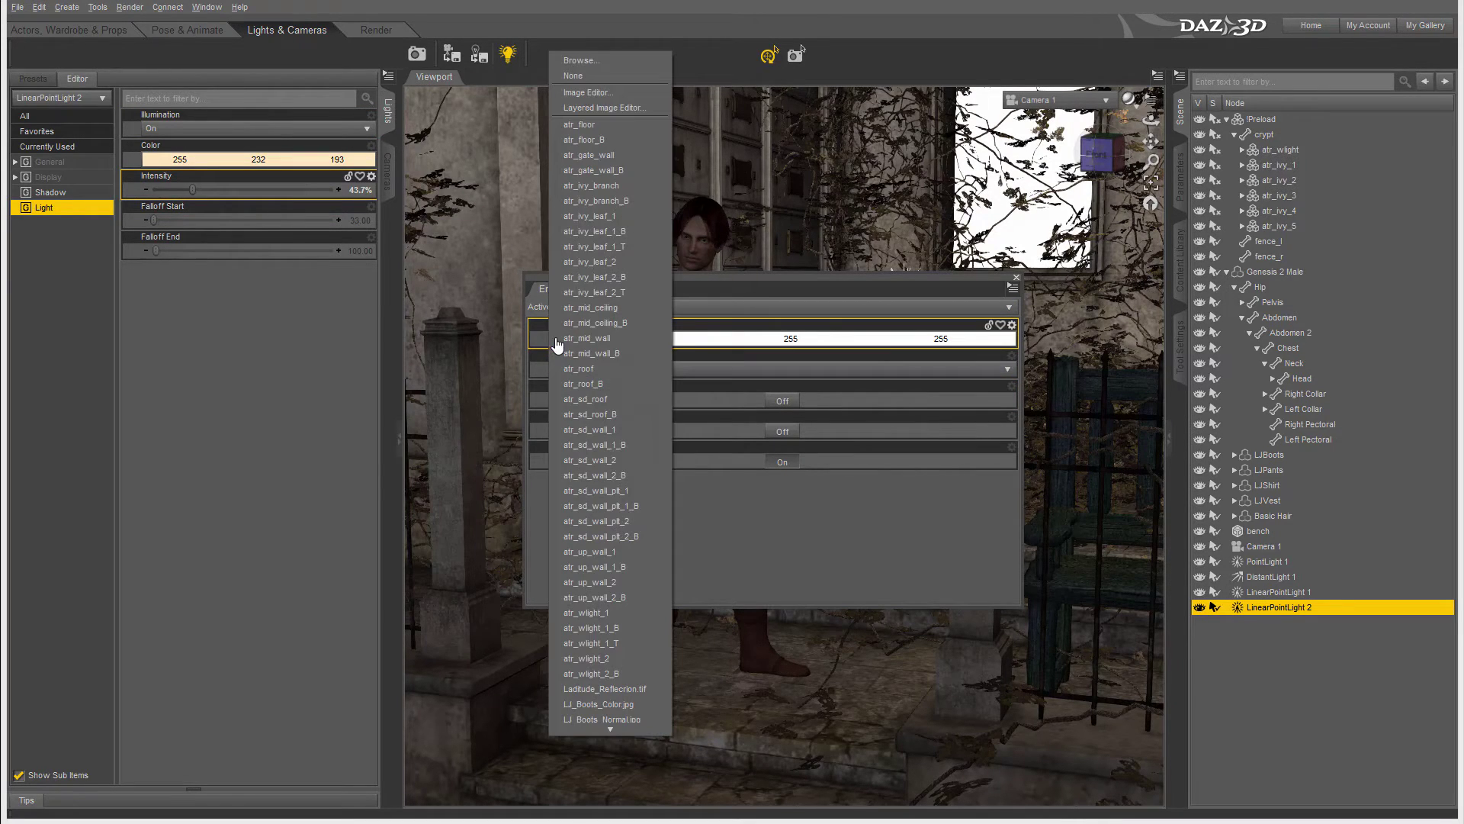
pyautogui.click(578, 64)
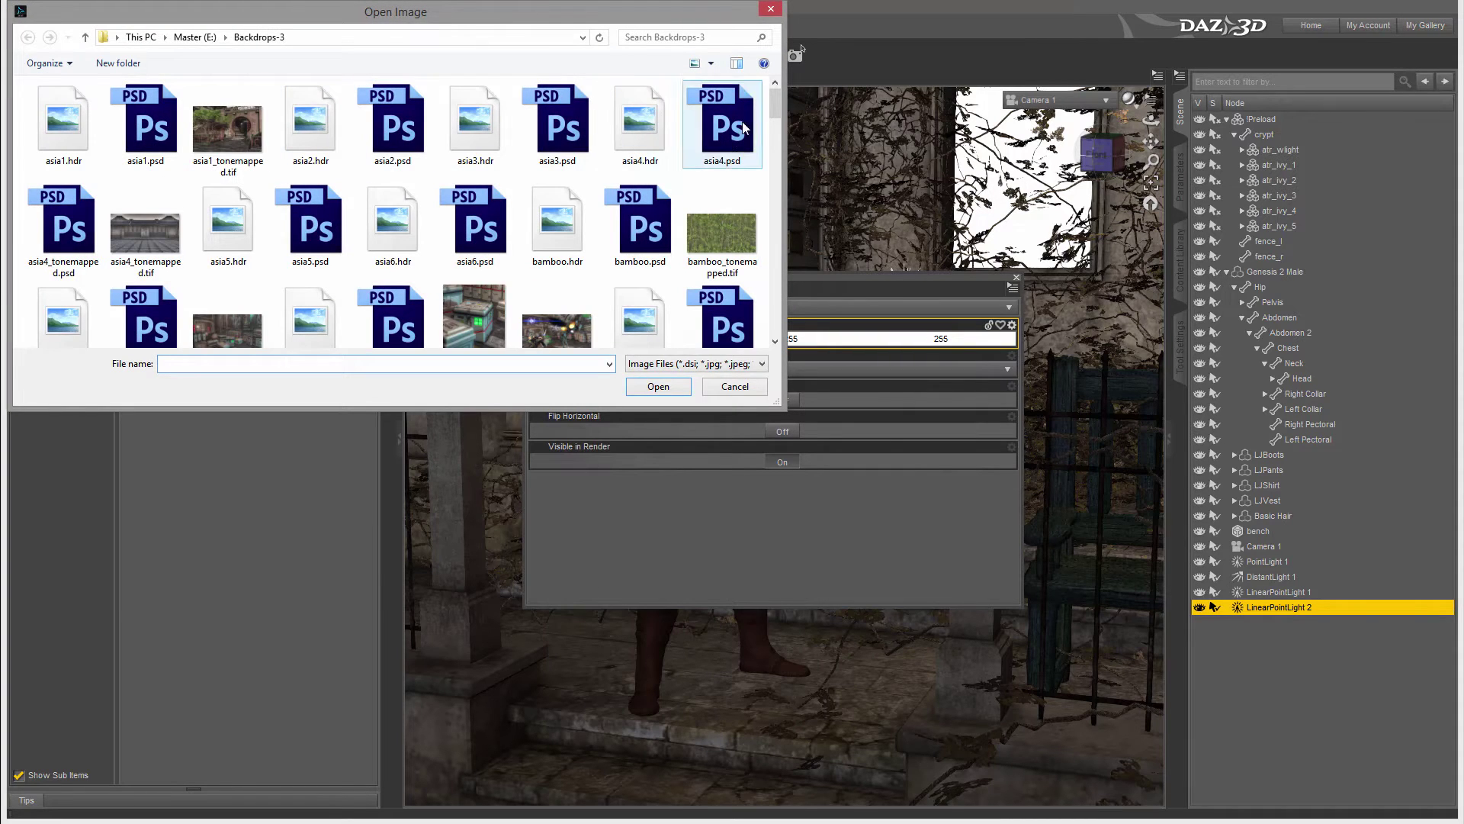
pyautogui.moveTo(777, 97); pyautogui.dragTo(777, 149)
pyautogui.click(558, 171)
pyautogui.click(677, 387)
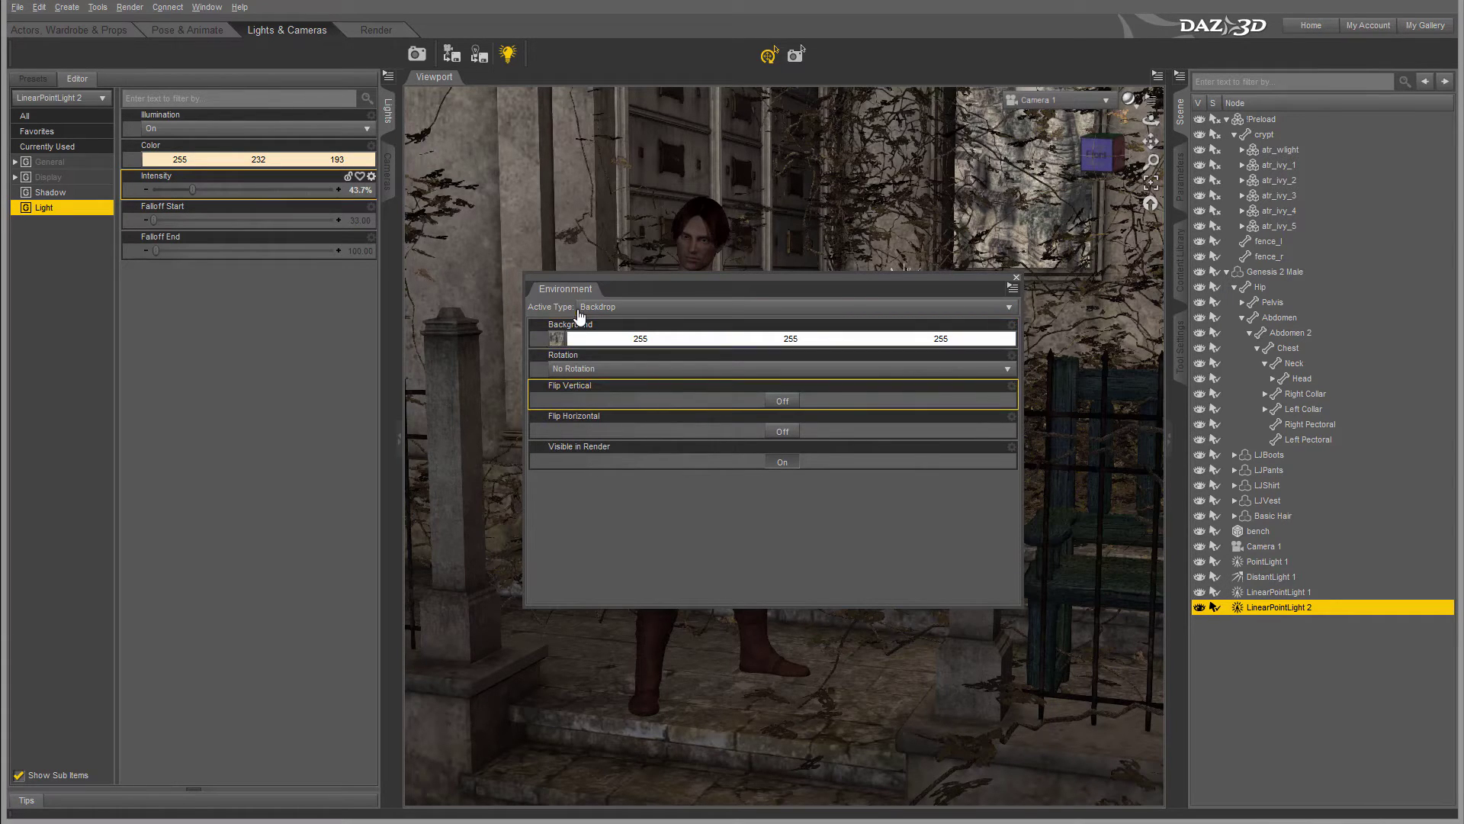
pyautogui.click(1017, 279)
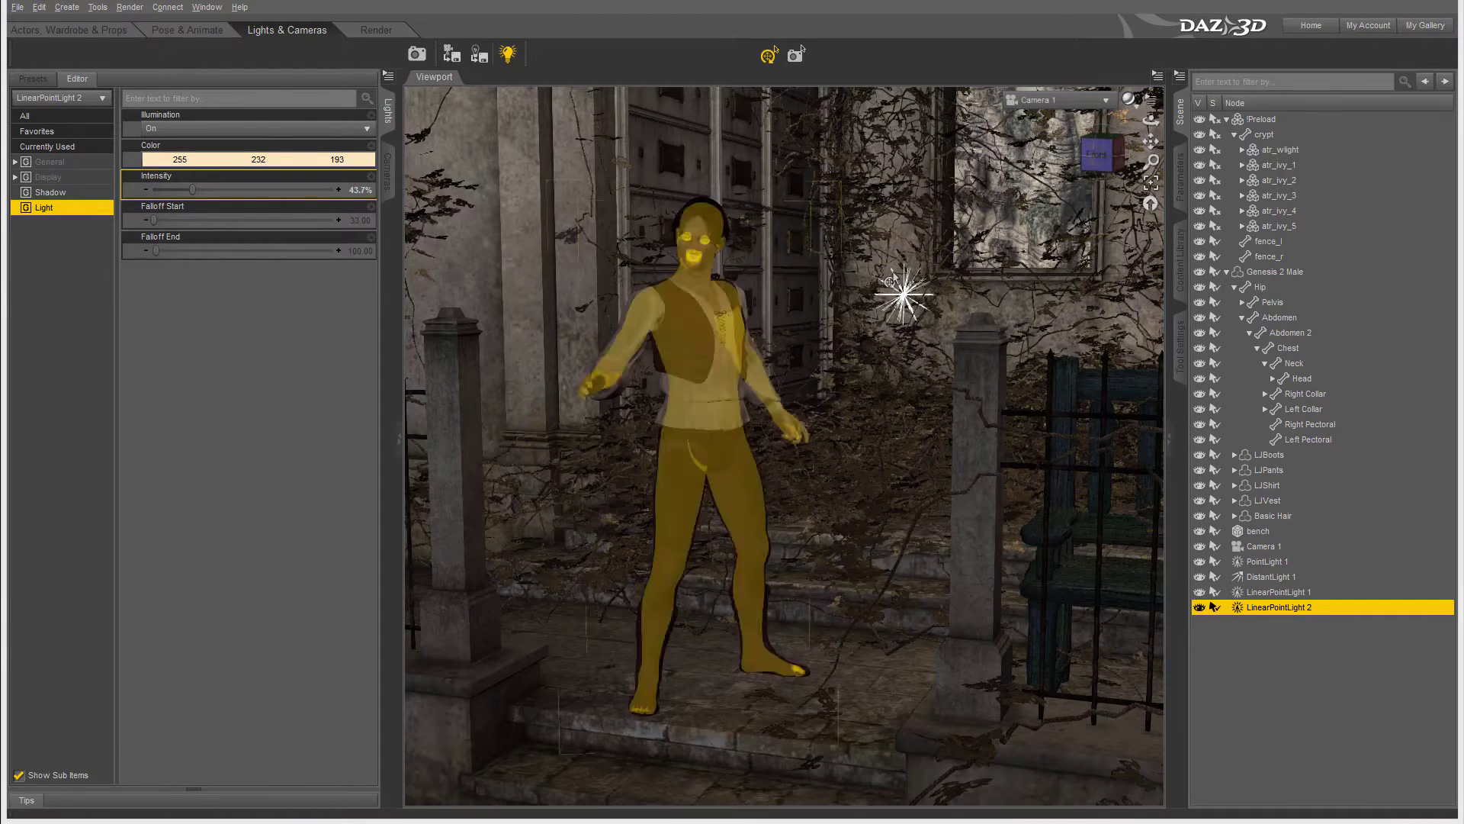
# Step: Set the distant light's intensity to 31.1% and the first linear point light's intensity to 146.2%
pyautogui.click(1275, 578)
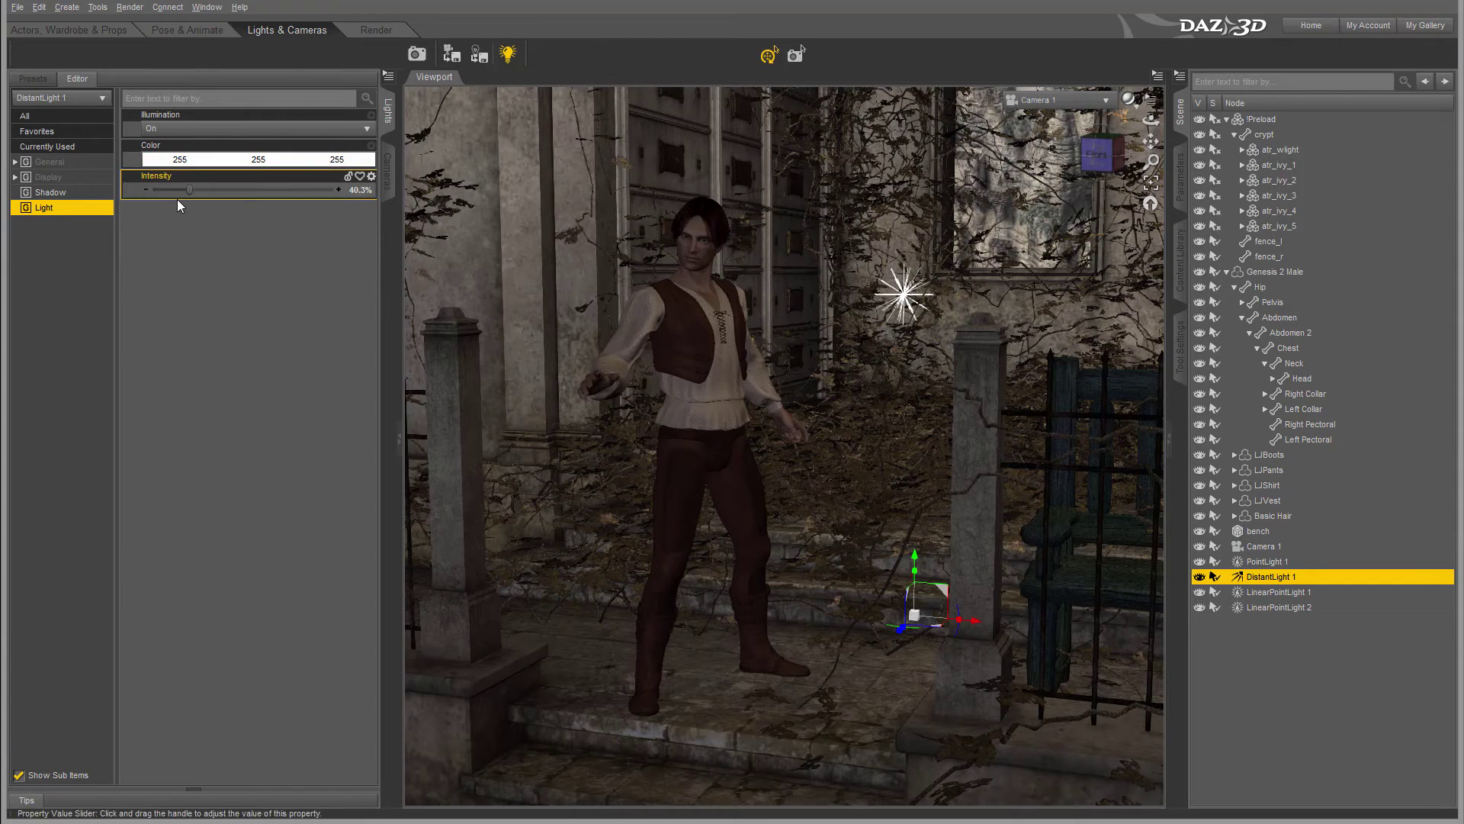
pyautogui.moveTo(184, 189)
pyautogui.mouseDown()
pyautogui.moveTo(168, 192)
pyautogui.moveTo(181, 191)
pyautogui.mouseUp()
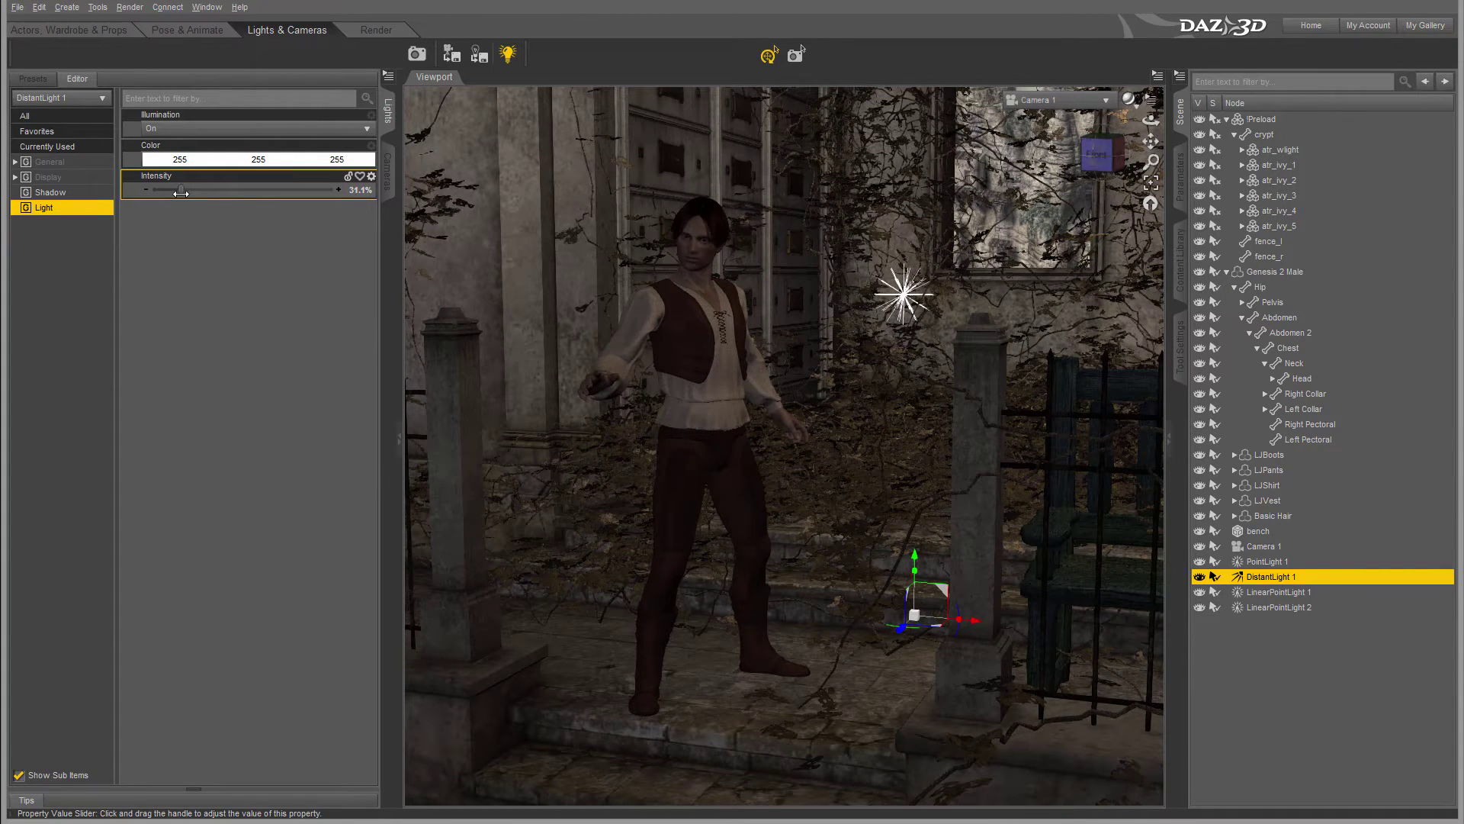
pyautogui.click(1288, 592)
pyautogui.moveTo(269, 191); pyautogui.dragTo(294, 190)
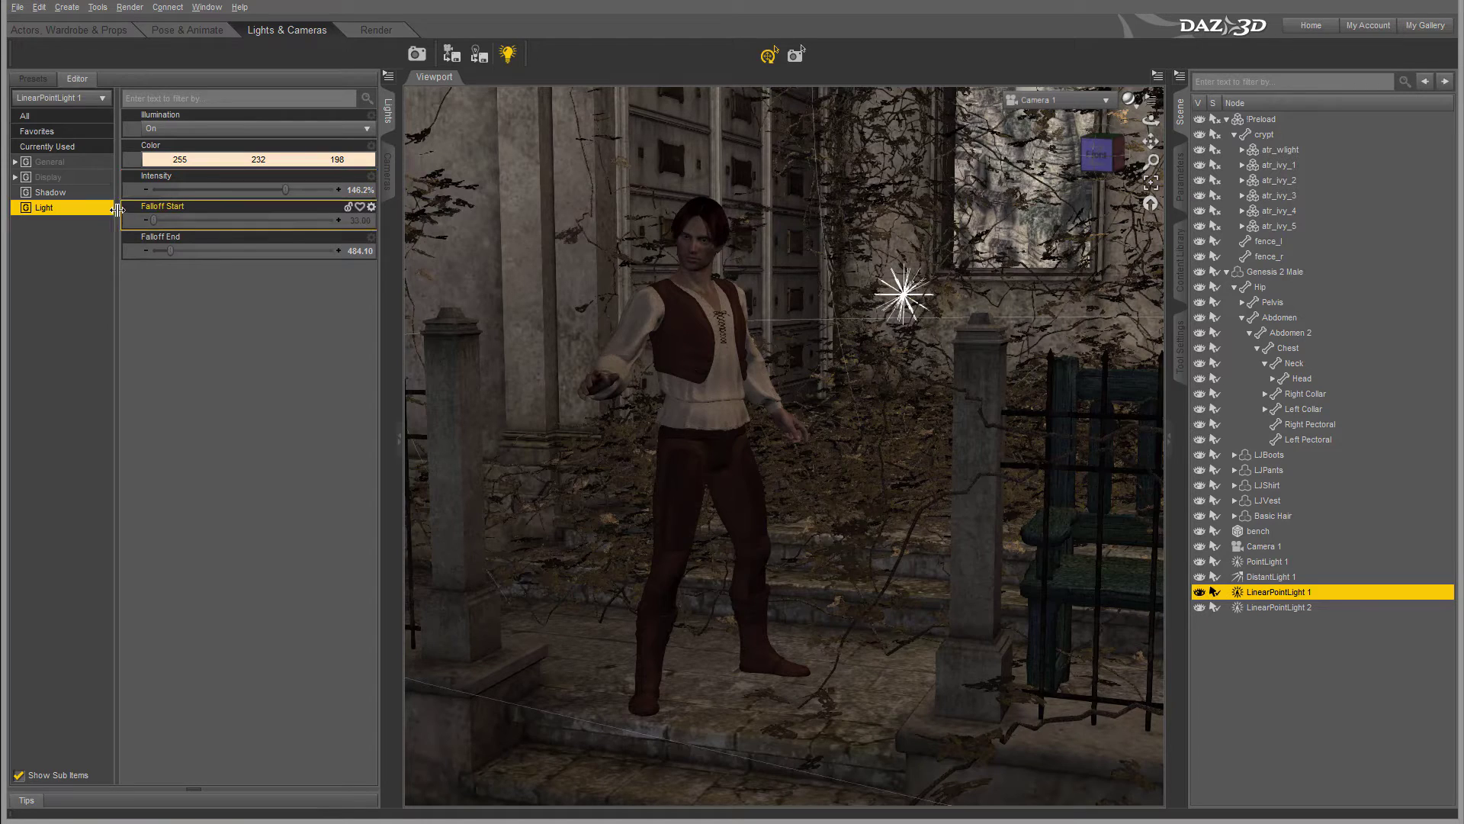
# Step: Set the first linear point light's Shadow Softness to 10.9% and increase its Shadow Bias
pyautogui.click(68, 193)
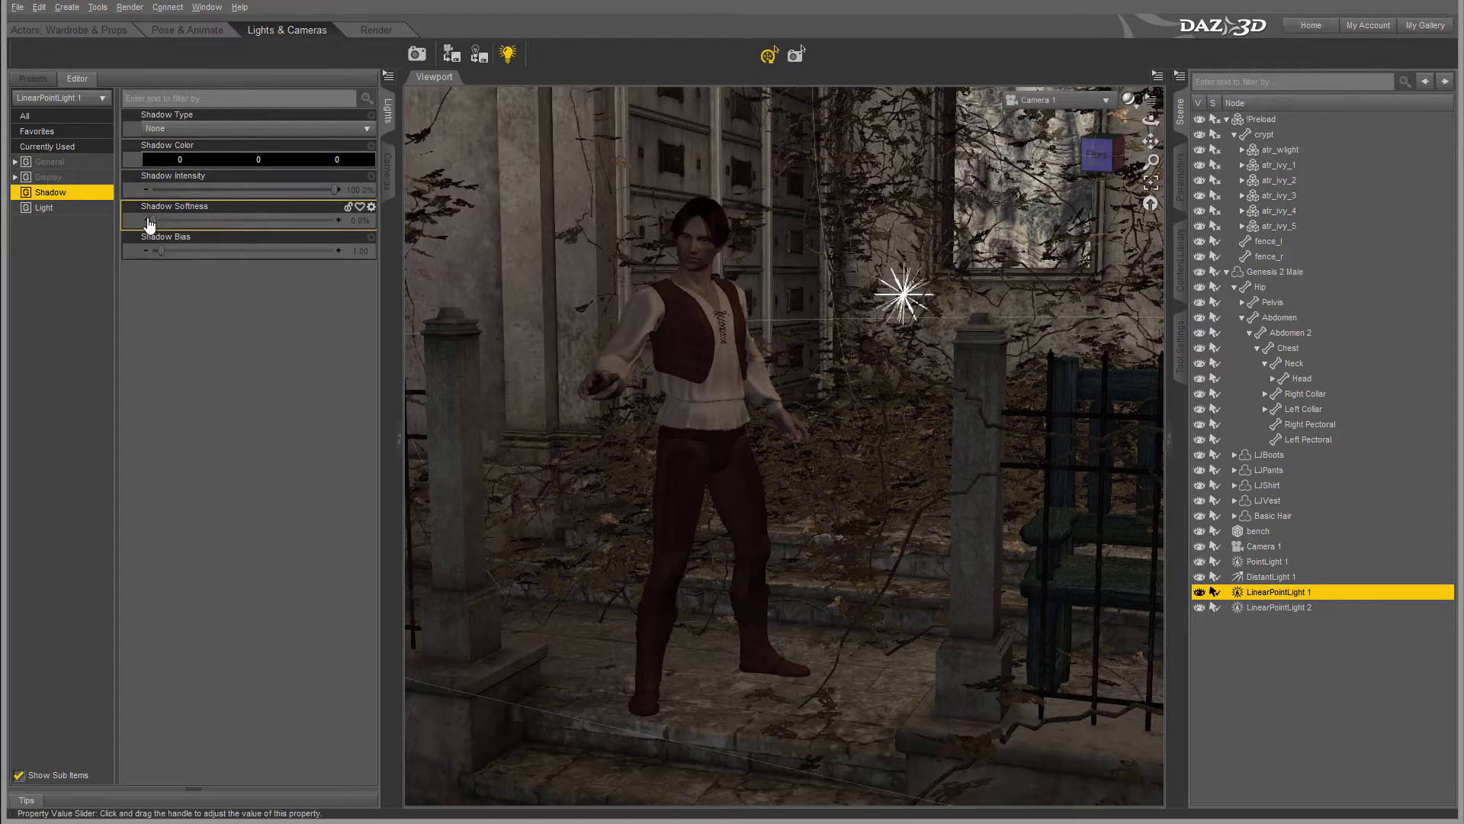
pyautogui.moveTo(163, 219); pyautogui.dragTo(183, 220)
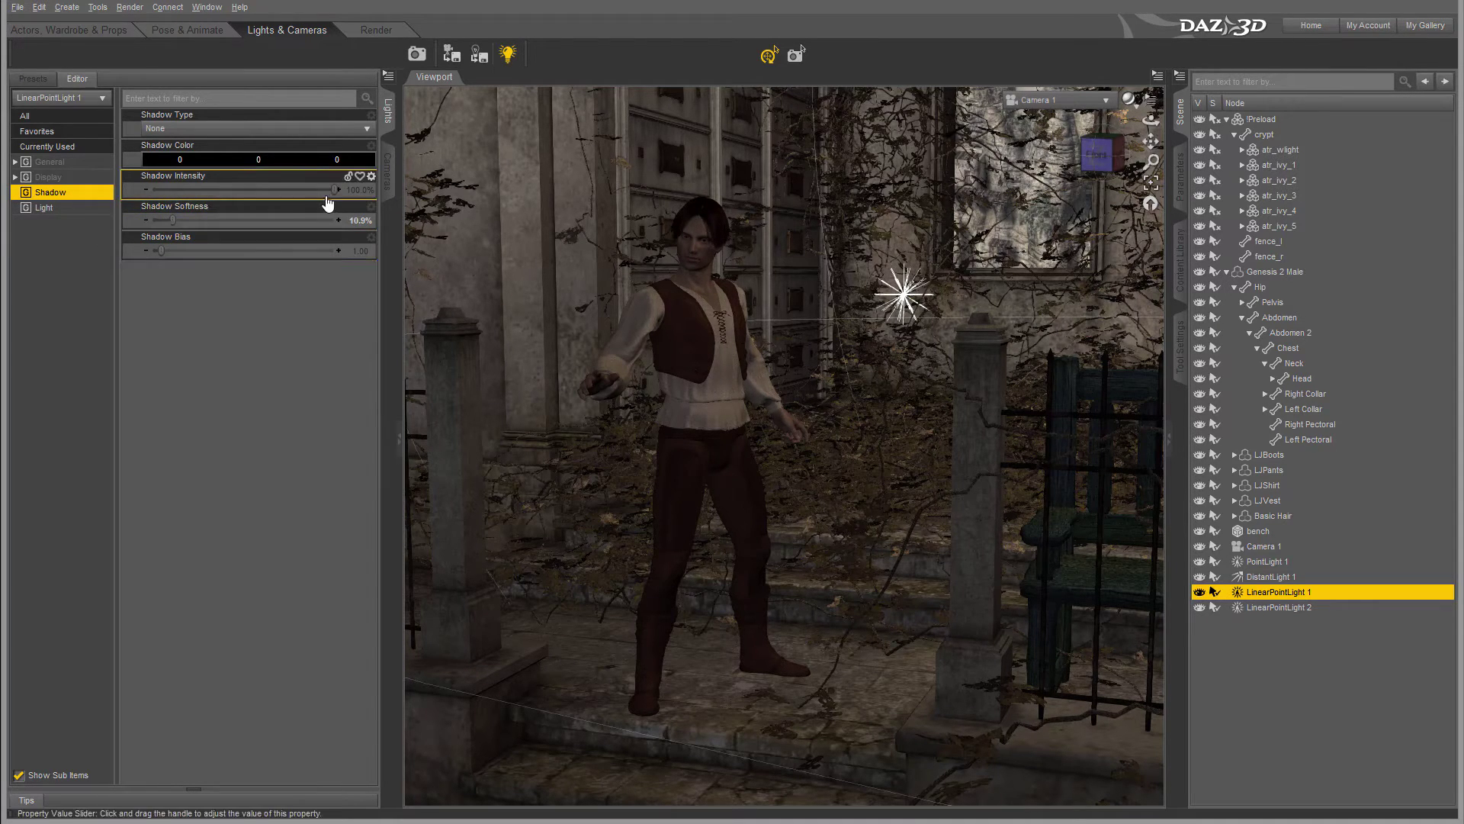
pyautogui.moveTo(161, 250); pyautogui.dragTo(199, 251)
# Step: Set the second linear point light's Shadow Softness to 12.2%
pyautogui.click(1269, 607)
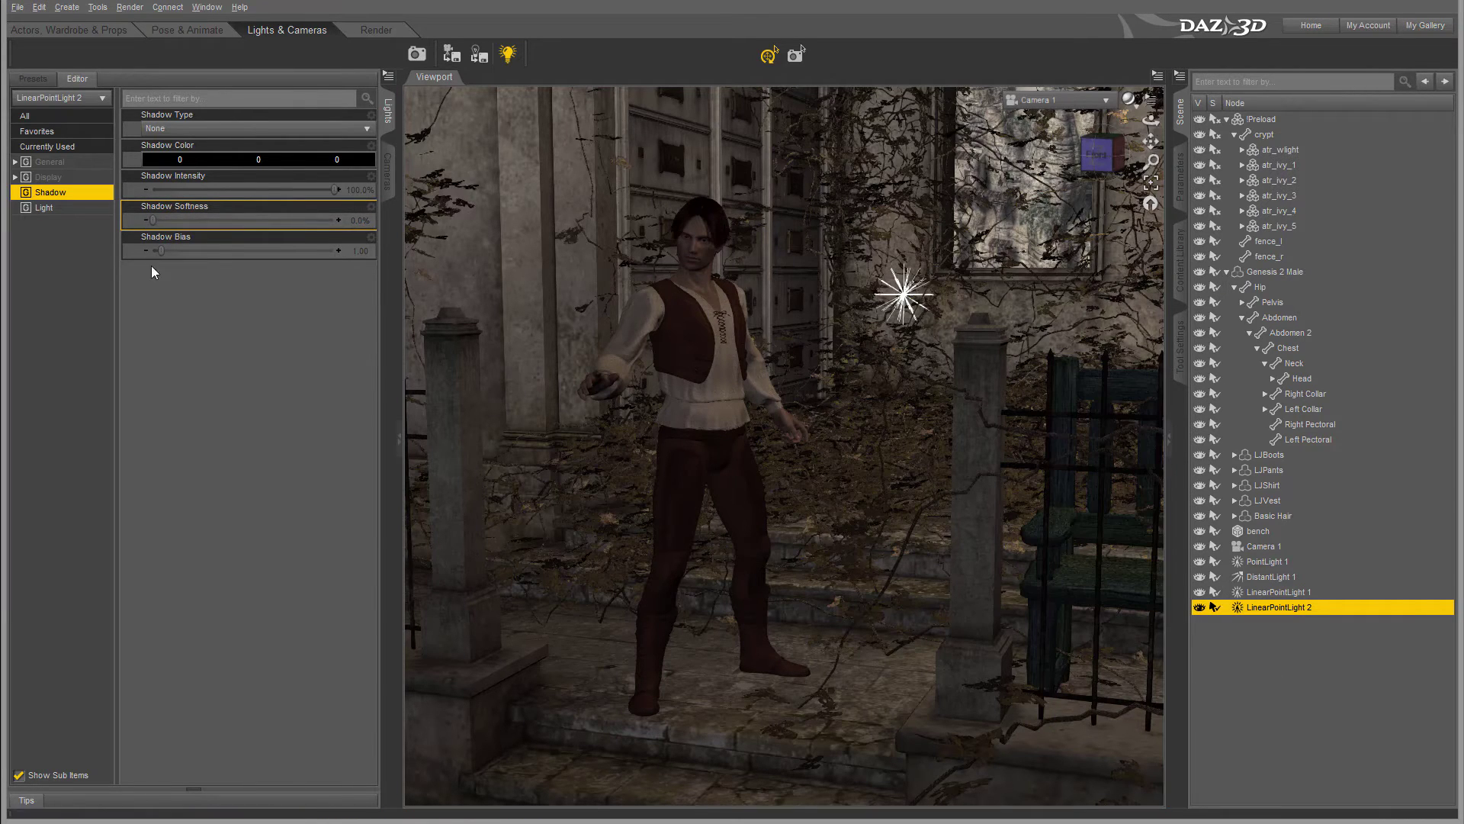
pyautogui.moveTo(155, 220); pyautogui.dragTo(175, 220)
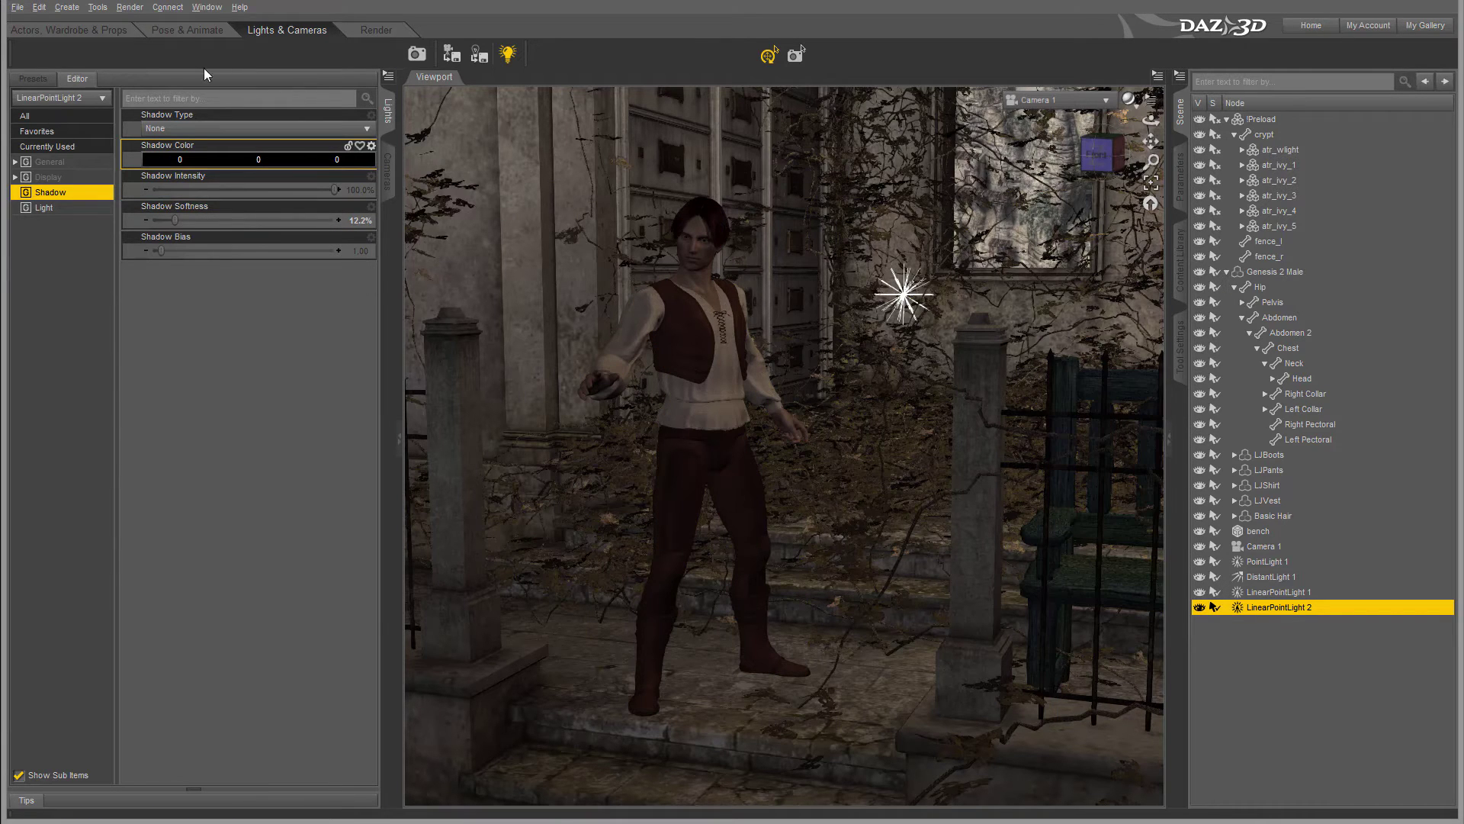
# Step: Switch to the Render workspace and show the viewport through Camera 1
pyautogui.click(365, 31)
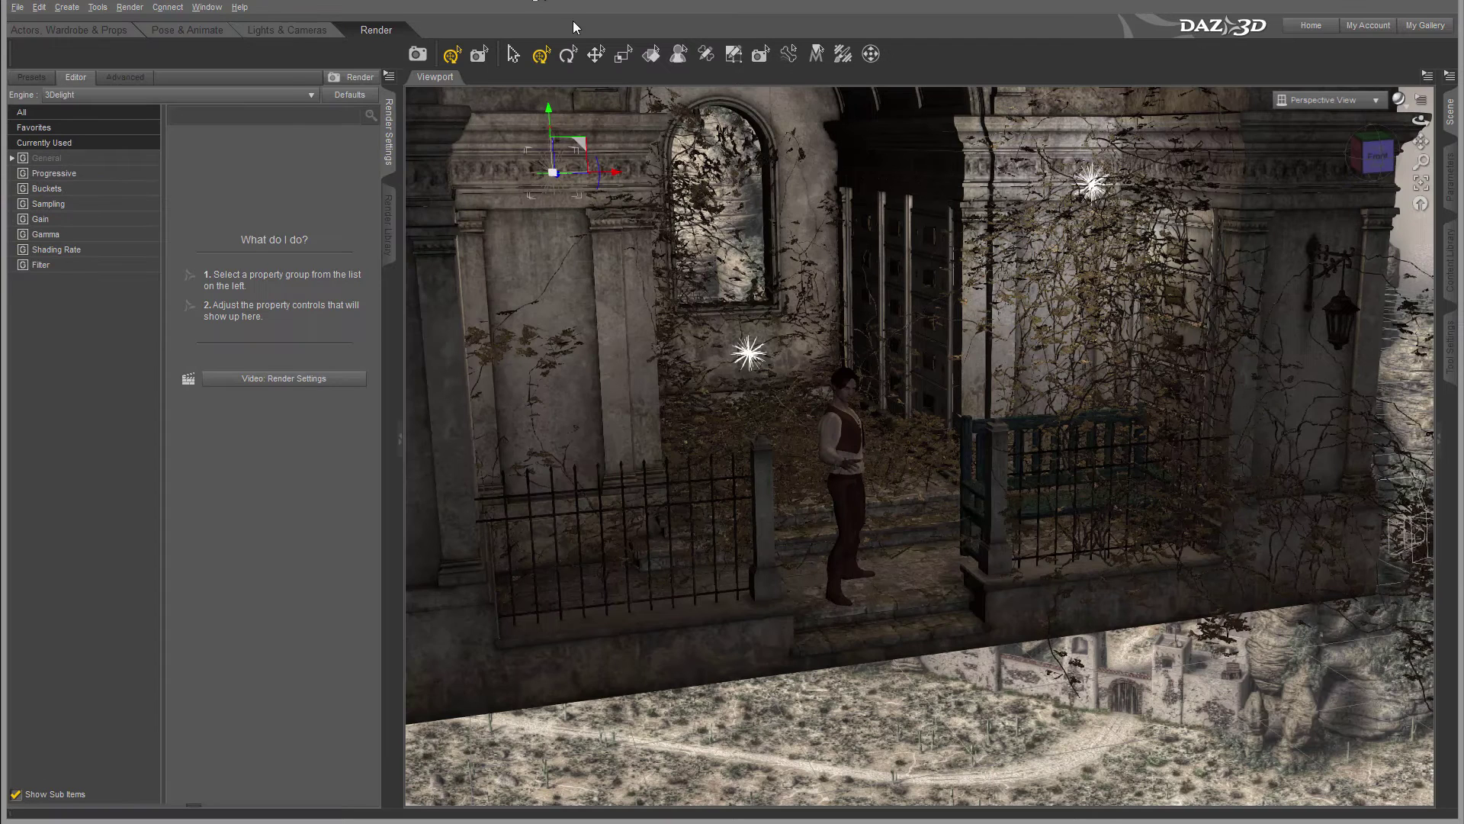
pyautogui.click(1365, 100)
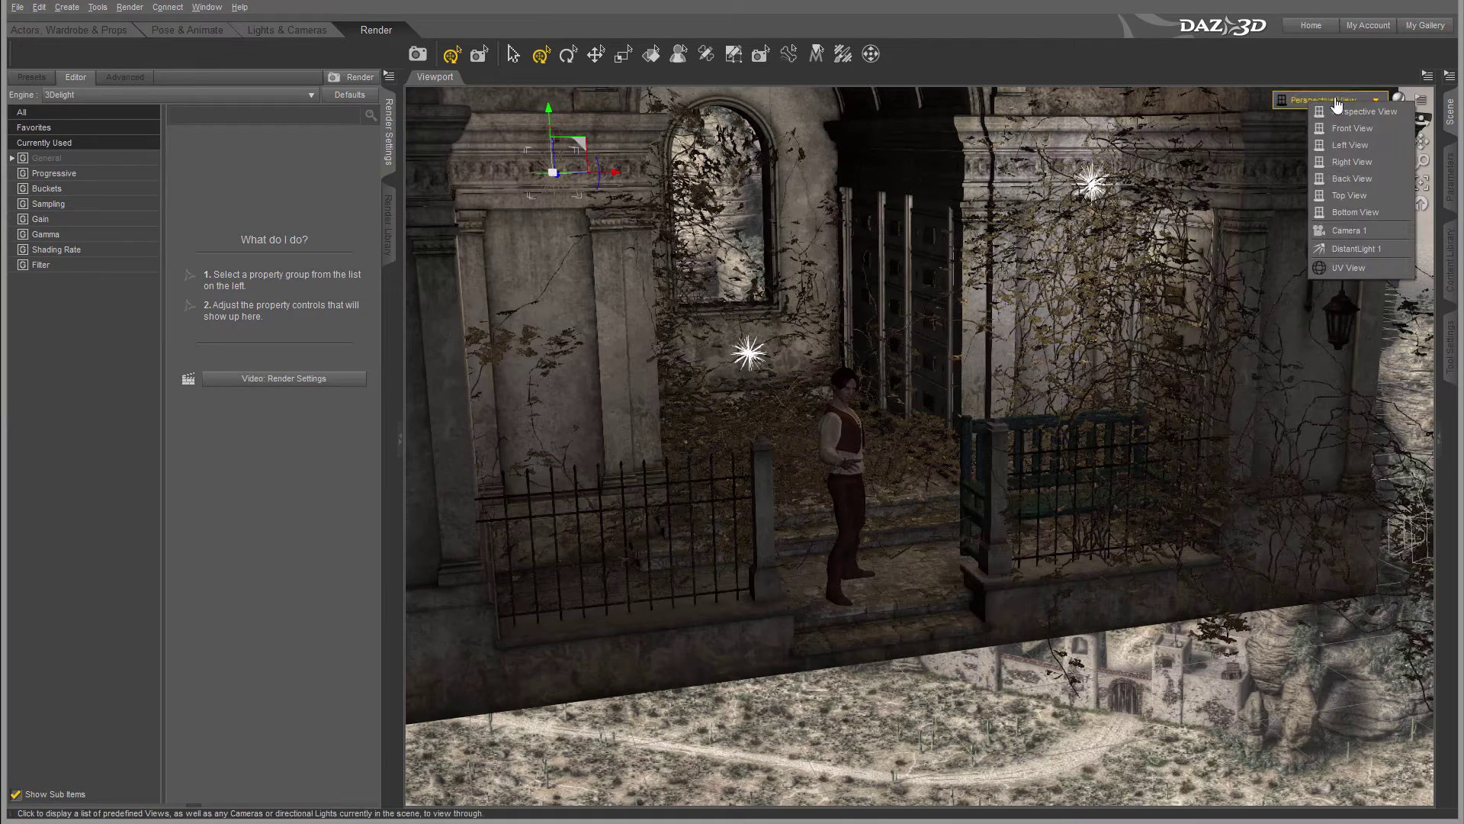
pyautogui.click(1366, 231)
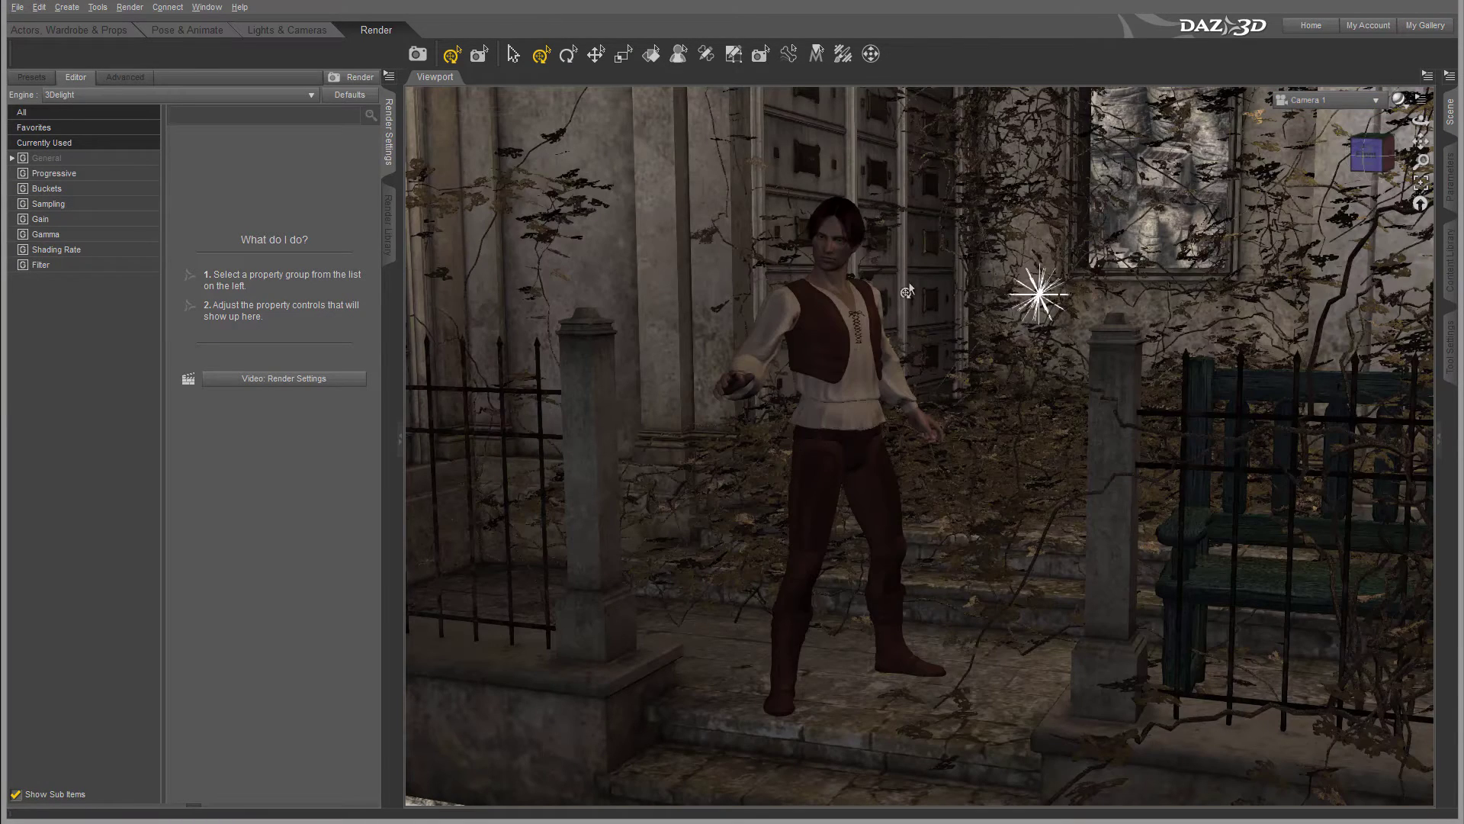
# Step: Examine the 3Delight render settings for Progressive, Buckets, Sampling, Gain, Gamma, Shading Rate and Filter
pyautogui.click(73, 173)
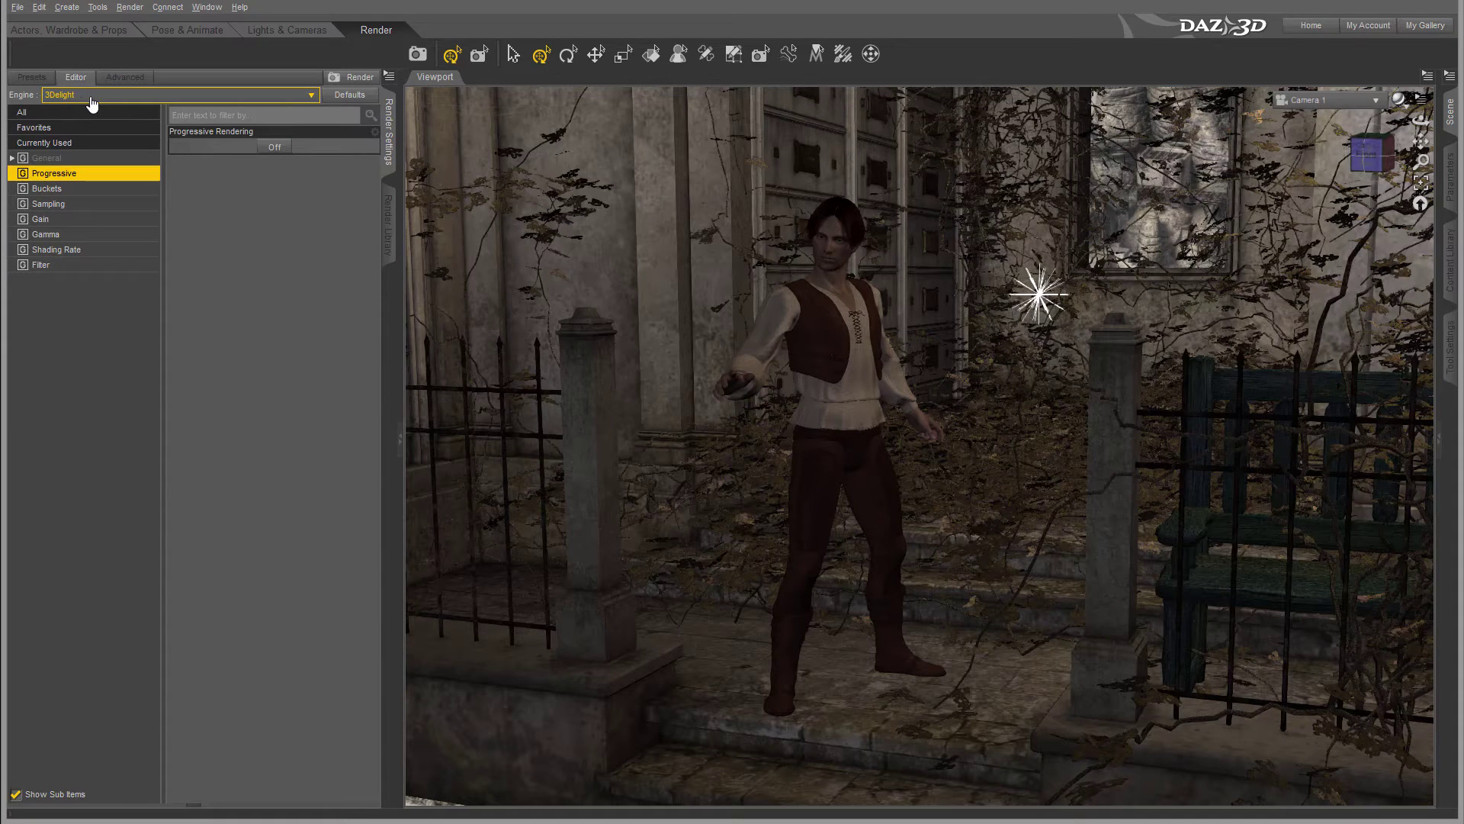
pyautogui.click(65, 195)
pyautogui.click(195, 176)
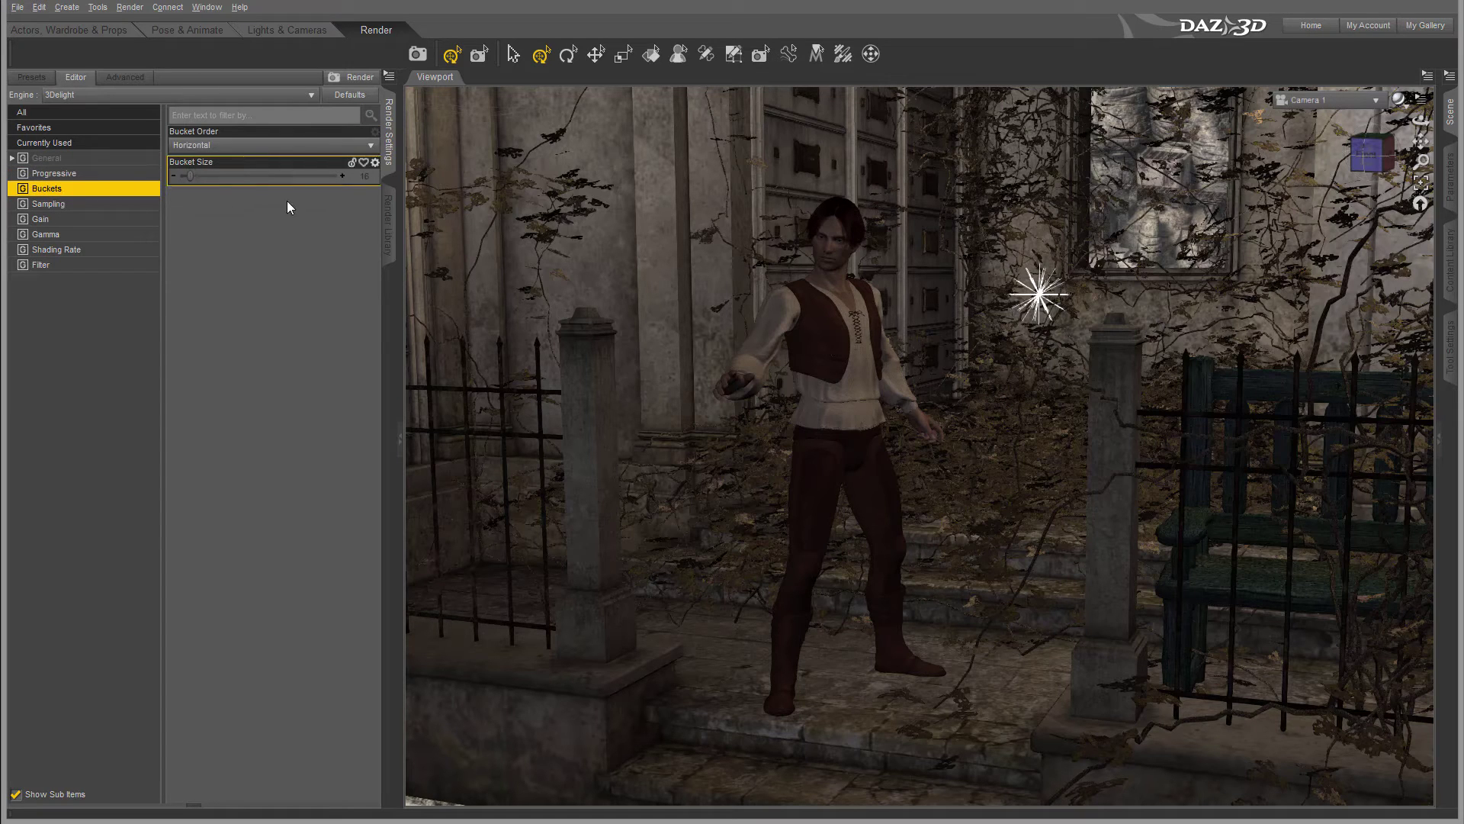
pyautogui.click(100, 206)
pyautogui.click(79, 223)
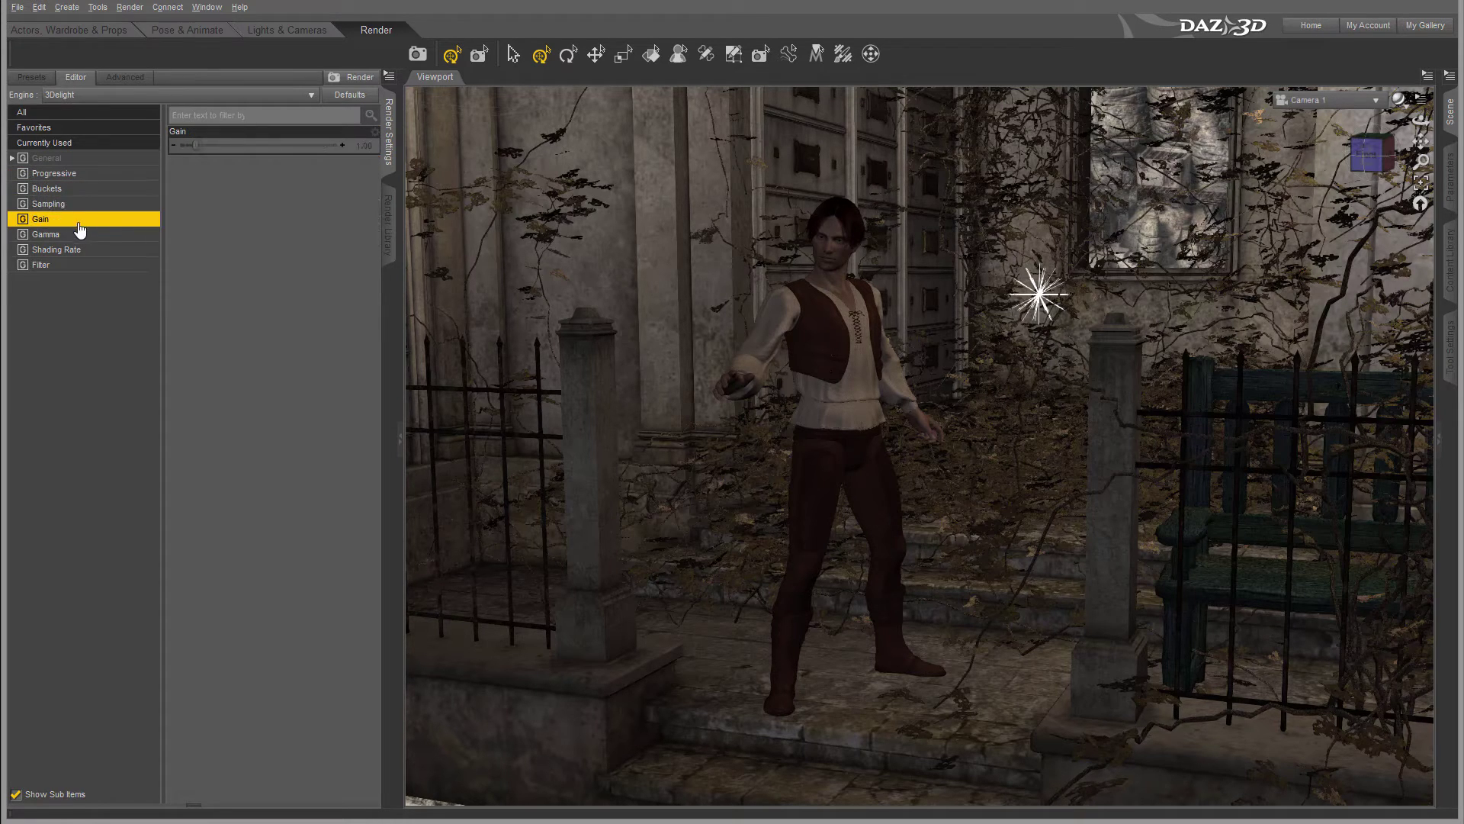
pyautogui.click(87, 235)
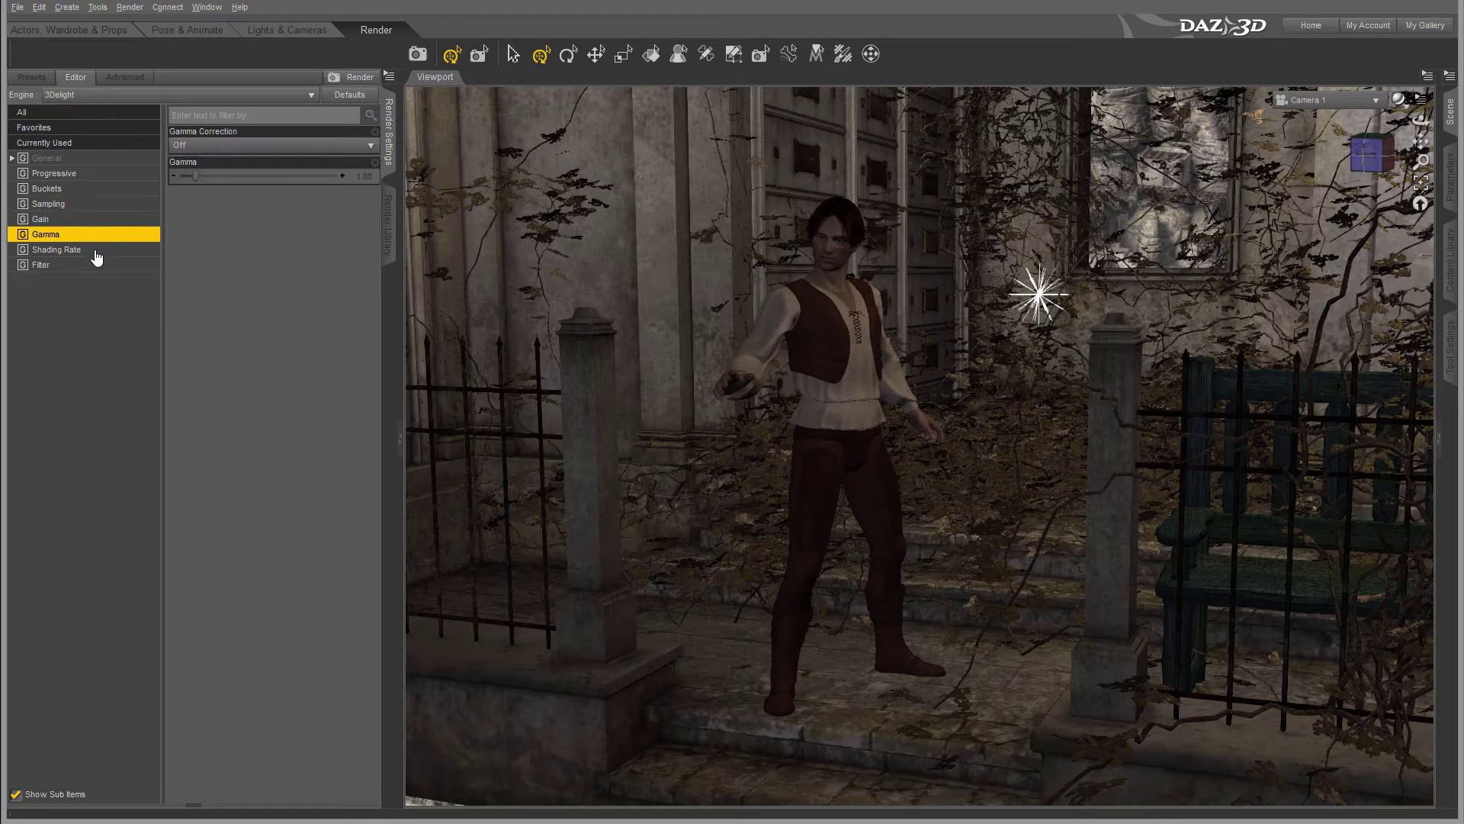
pyautogui.click(96, 252)
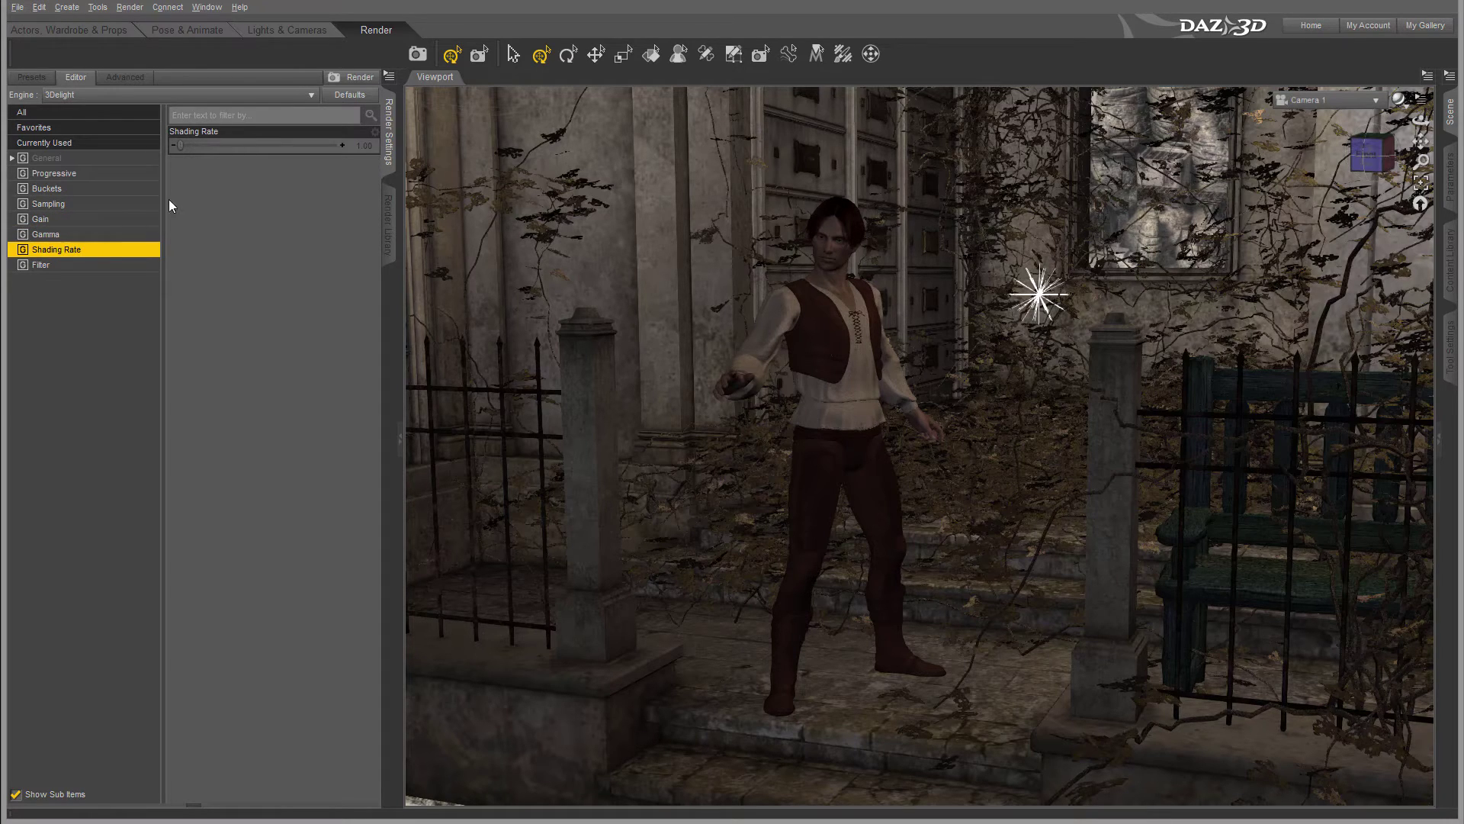
pyautogui.click(96, 234)
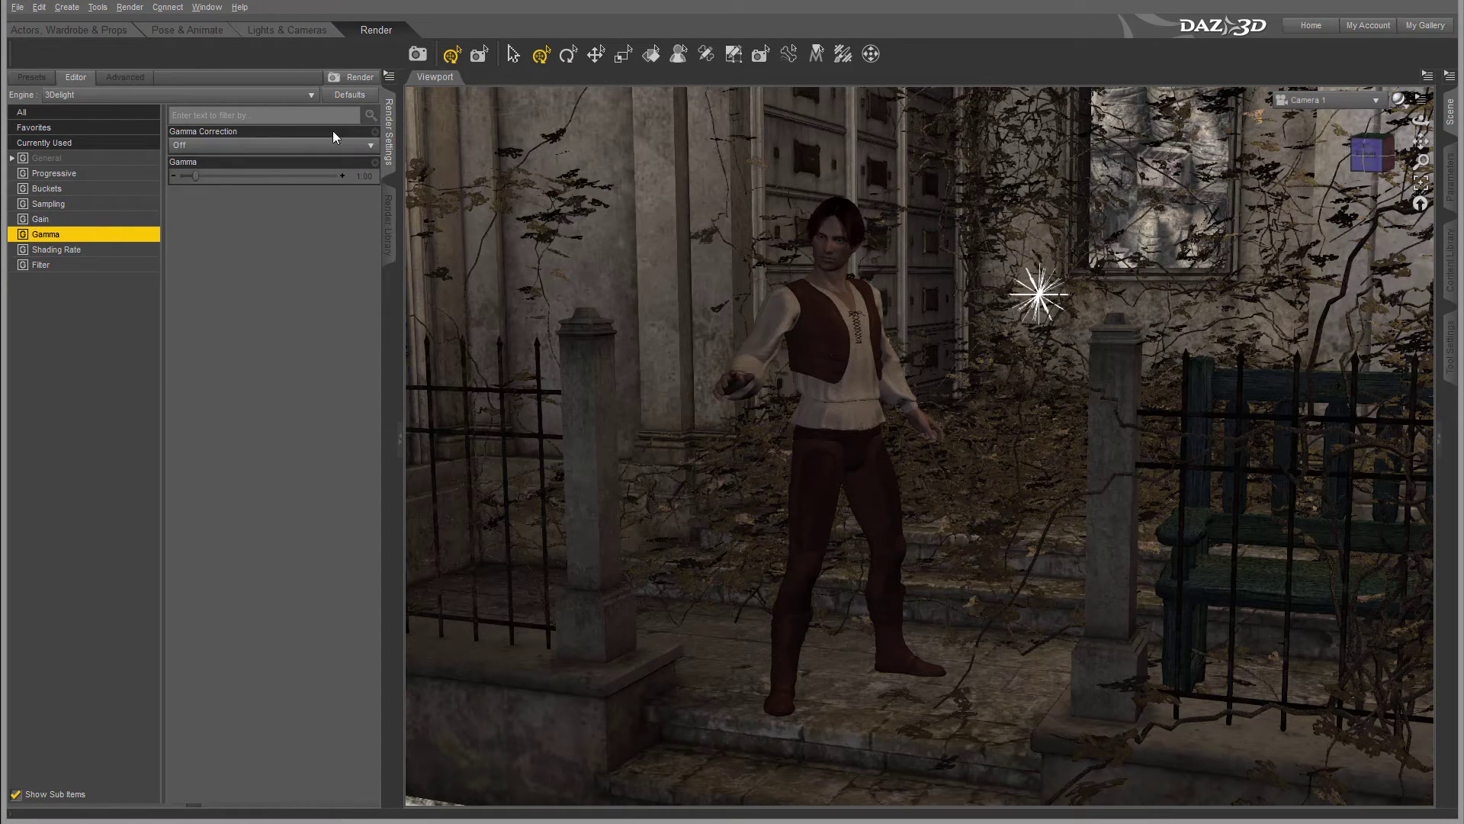
pyautogui.click(69, 266)
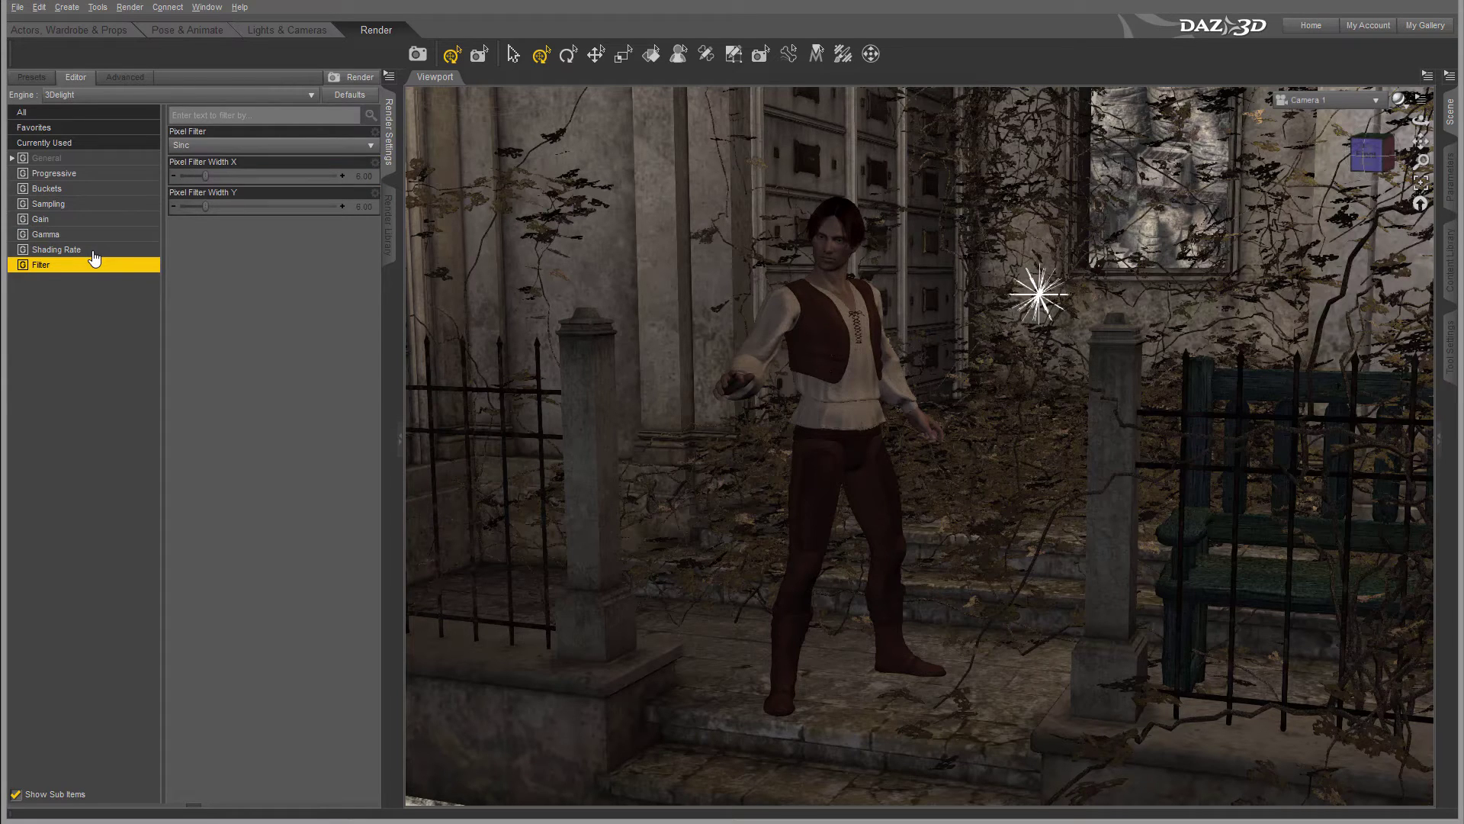
pyautogui.click(94, 251)
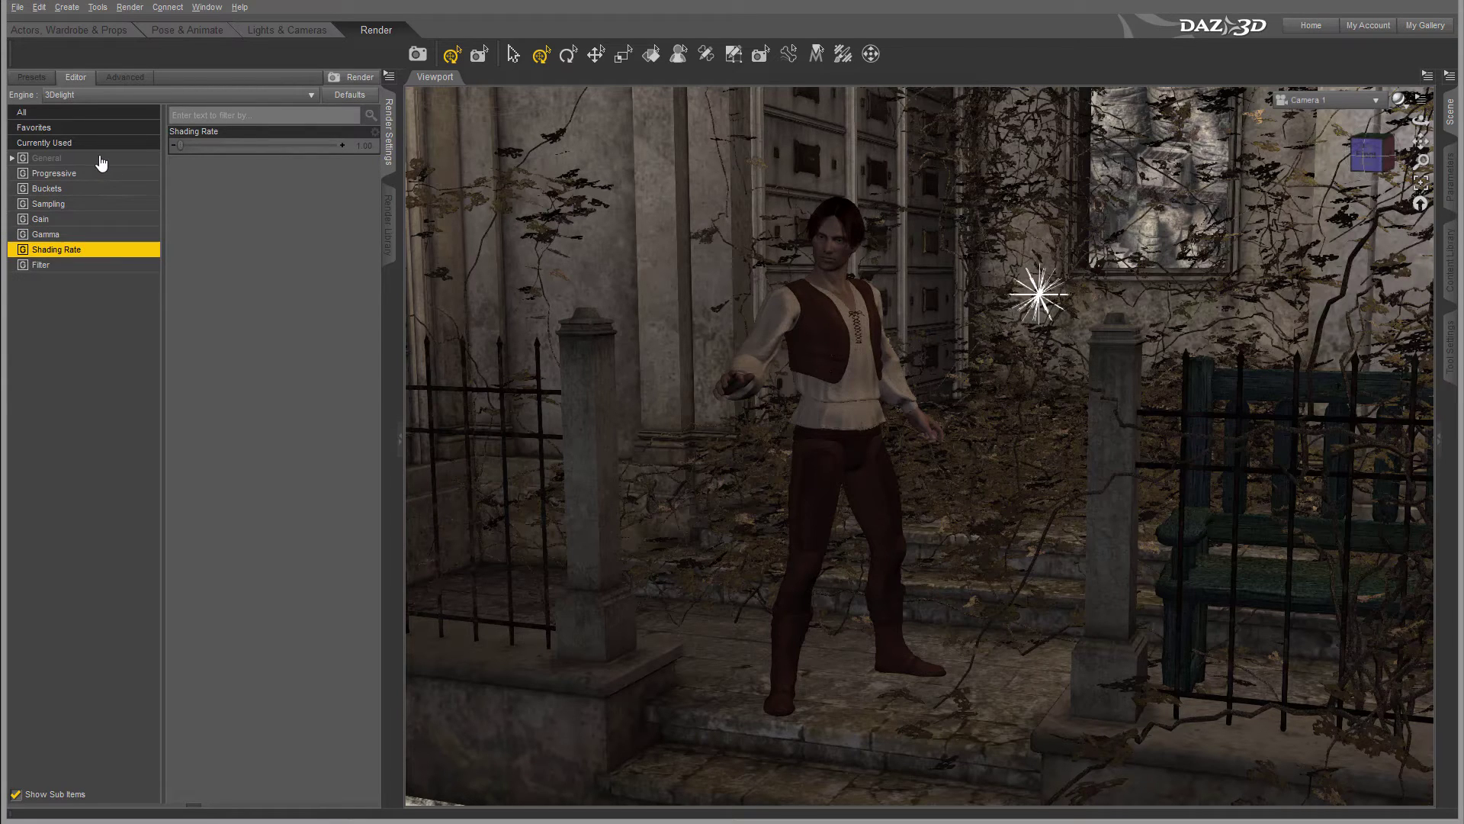
# Step: Render a test image of the scene through Camera 1 and close the render window without saving
pyautogui.click(418, 54)
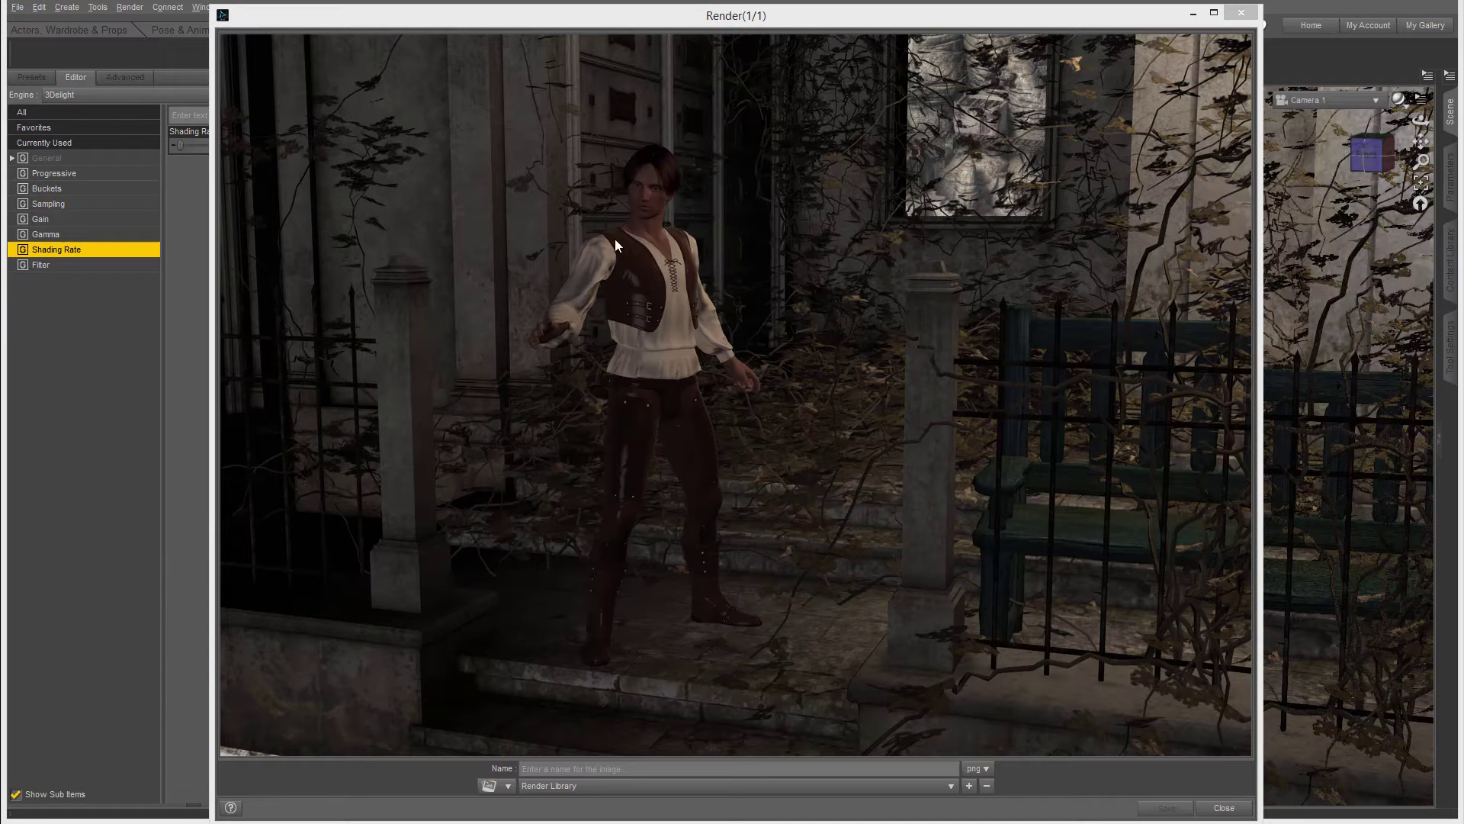
pyautogui.click(1242, 14)
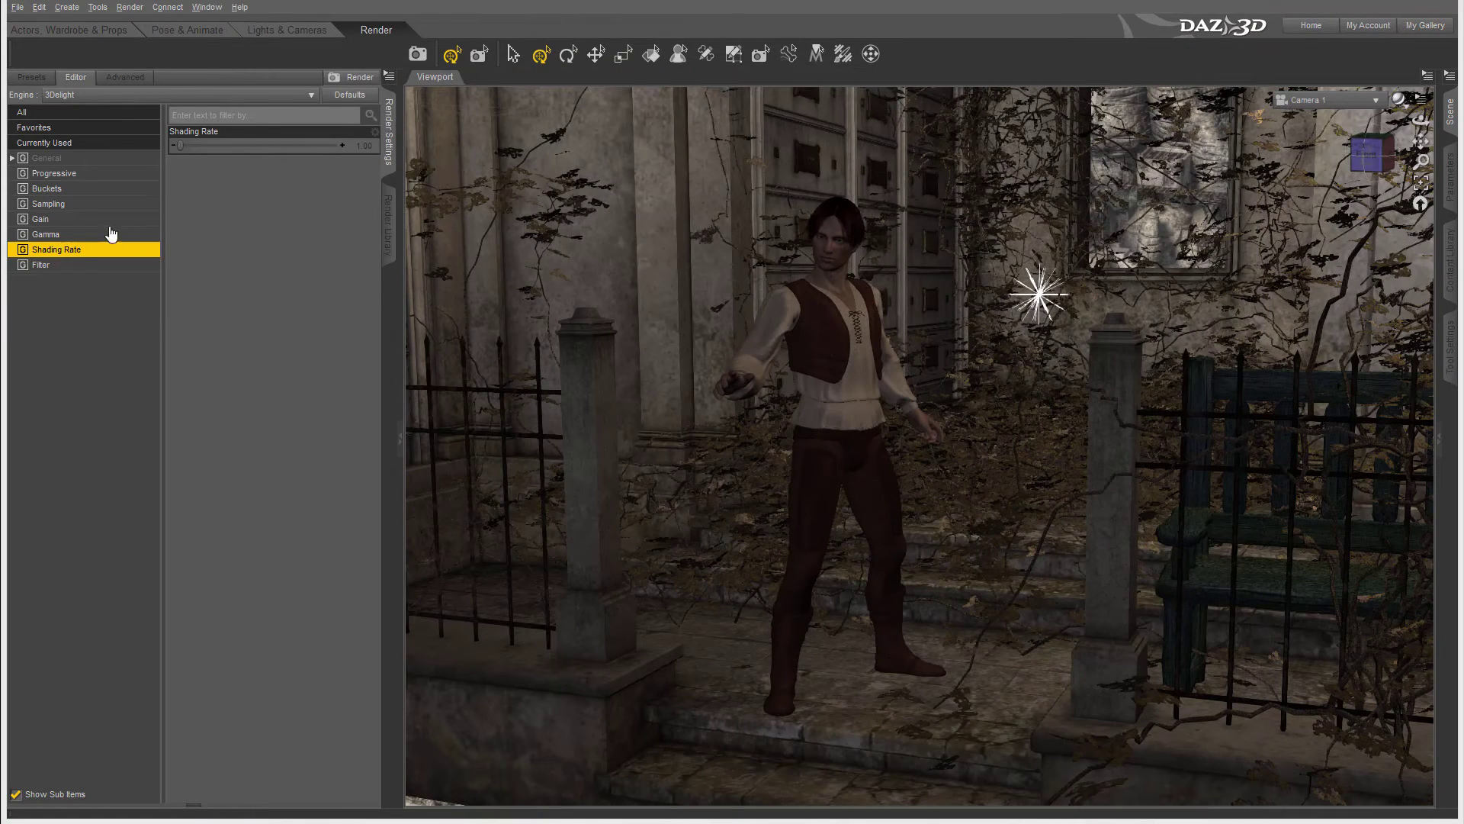
# Step: Reopen the collapsed Scene pane, select Camera 1 and set its Frame Width to 25.14 mm
pyautogui.click(262, 32)
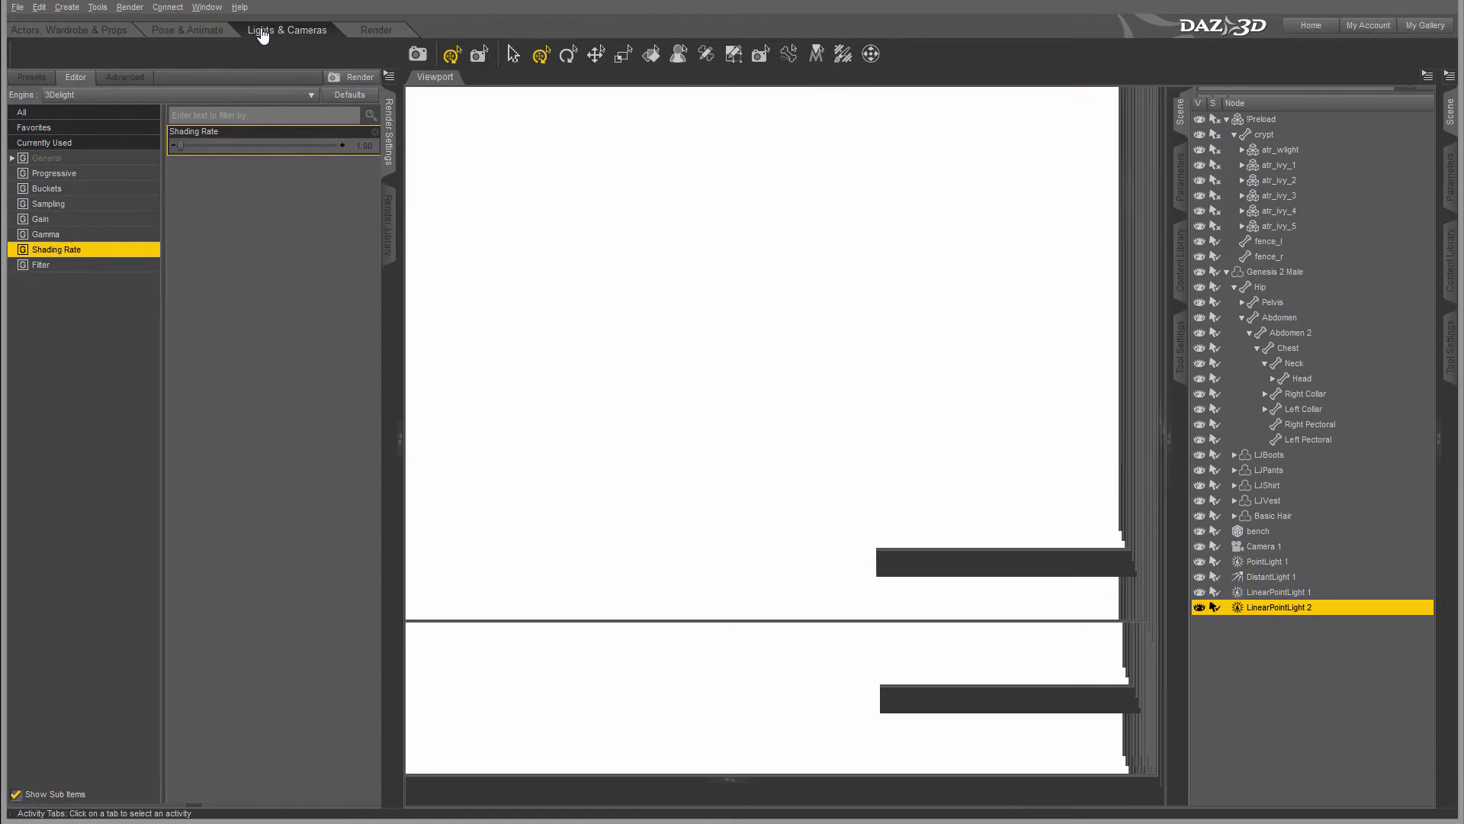
pyautogui.click(377, 30)
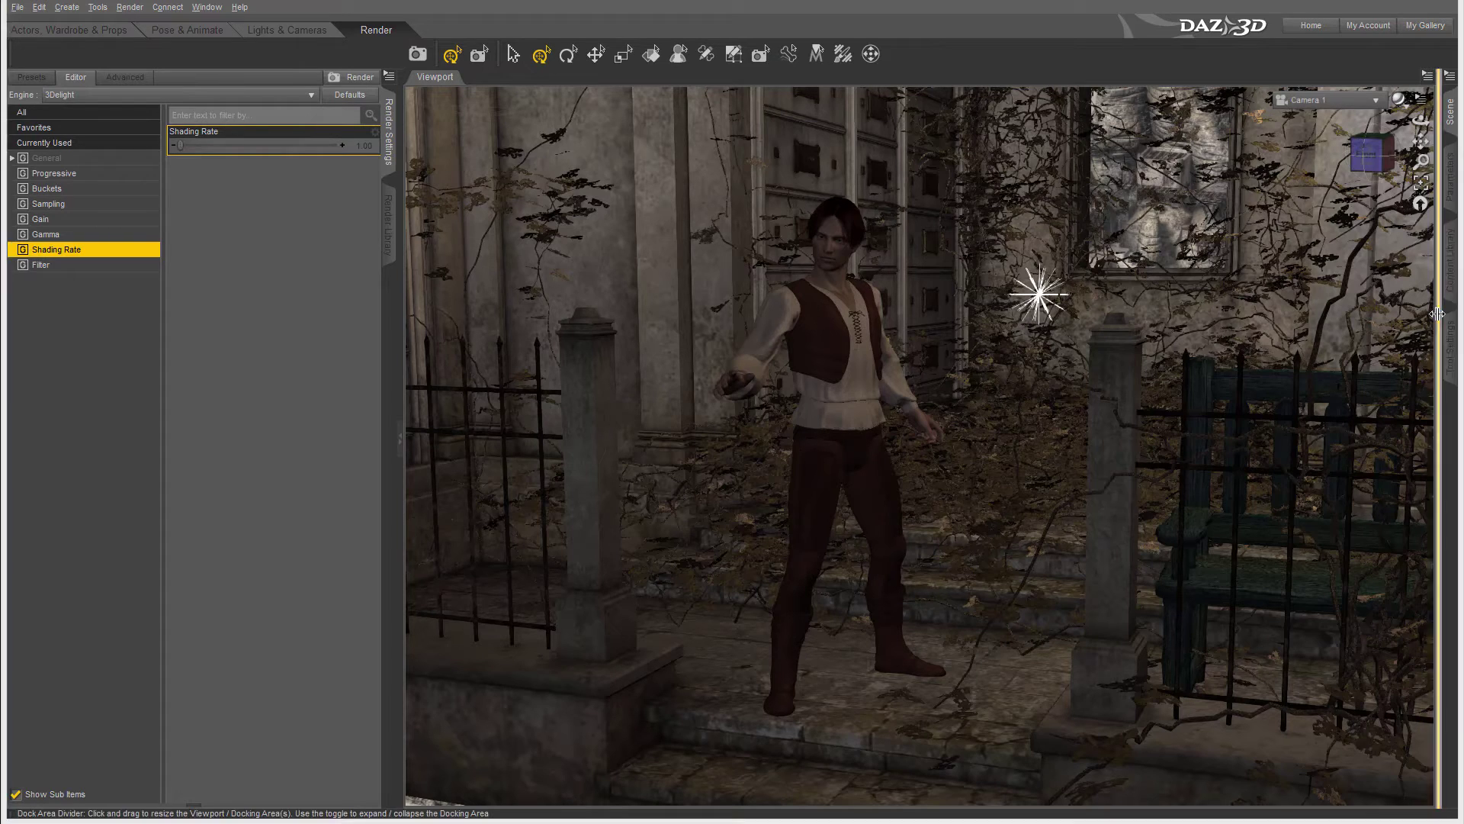
pyautogui.click(1438, 442)
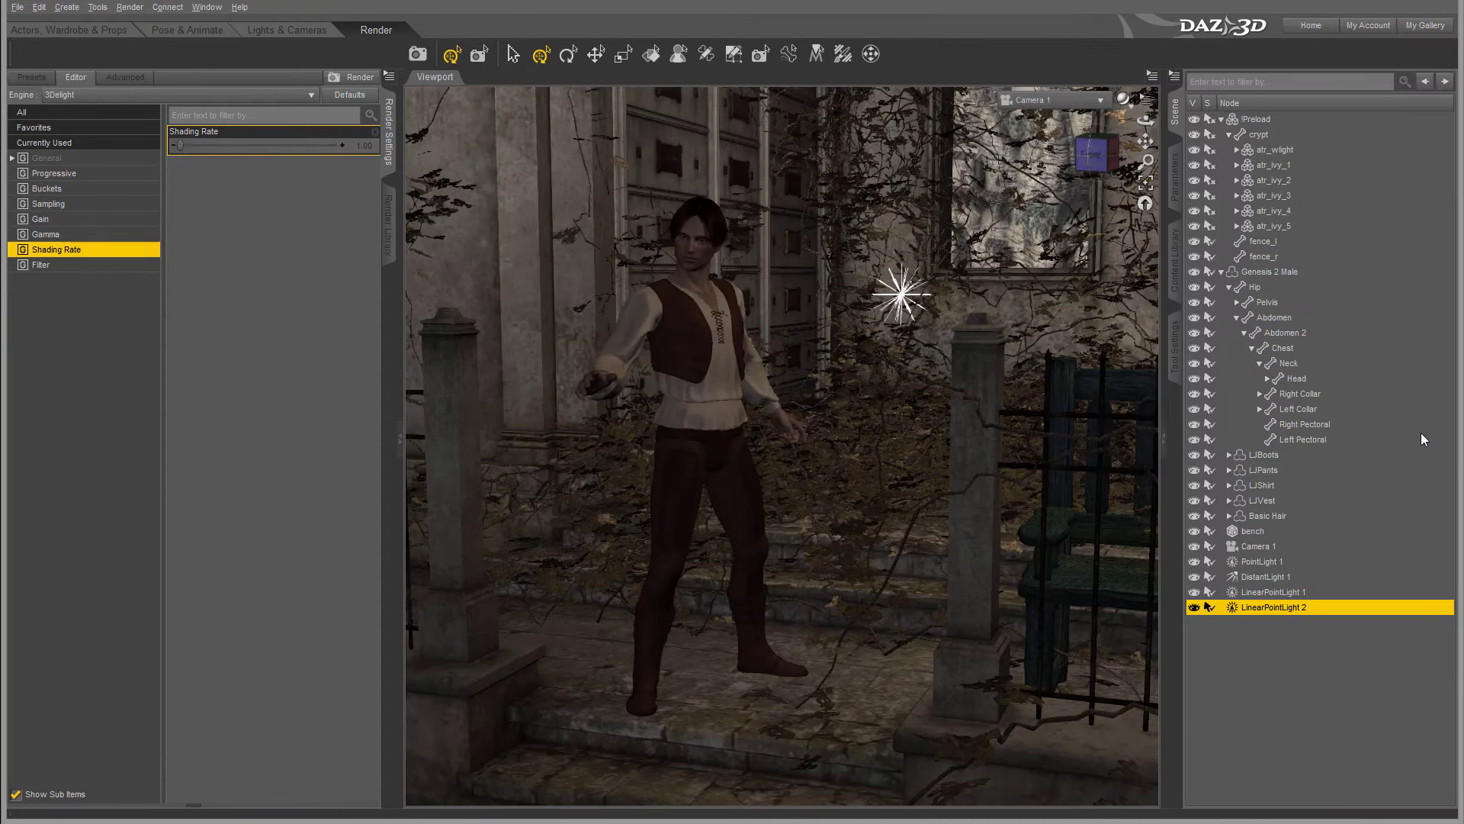
pyautogui.click(1259, 548)
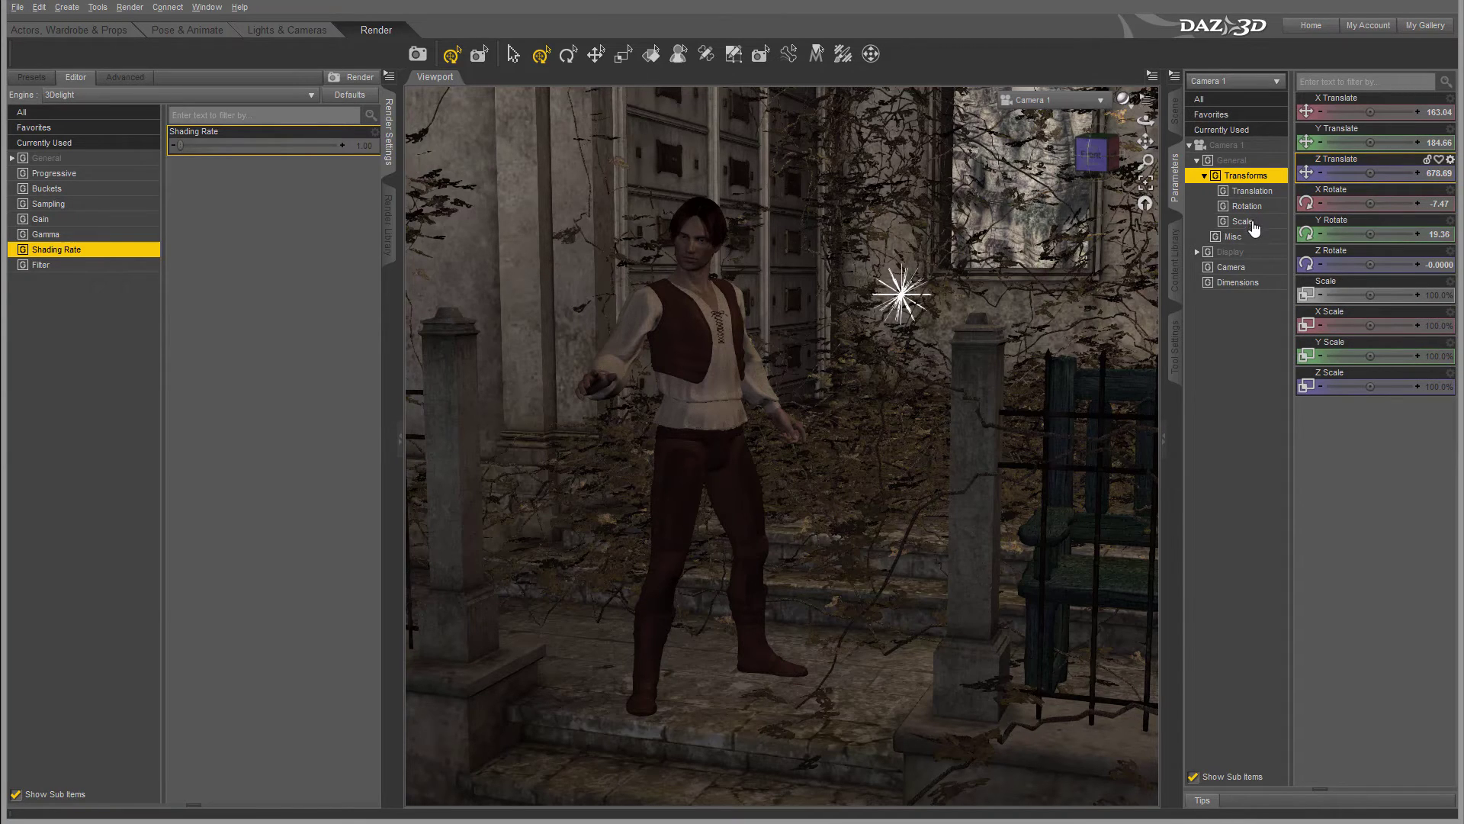
pyautogui.click(1231, 267)
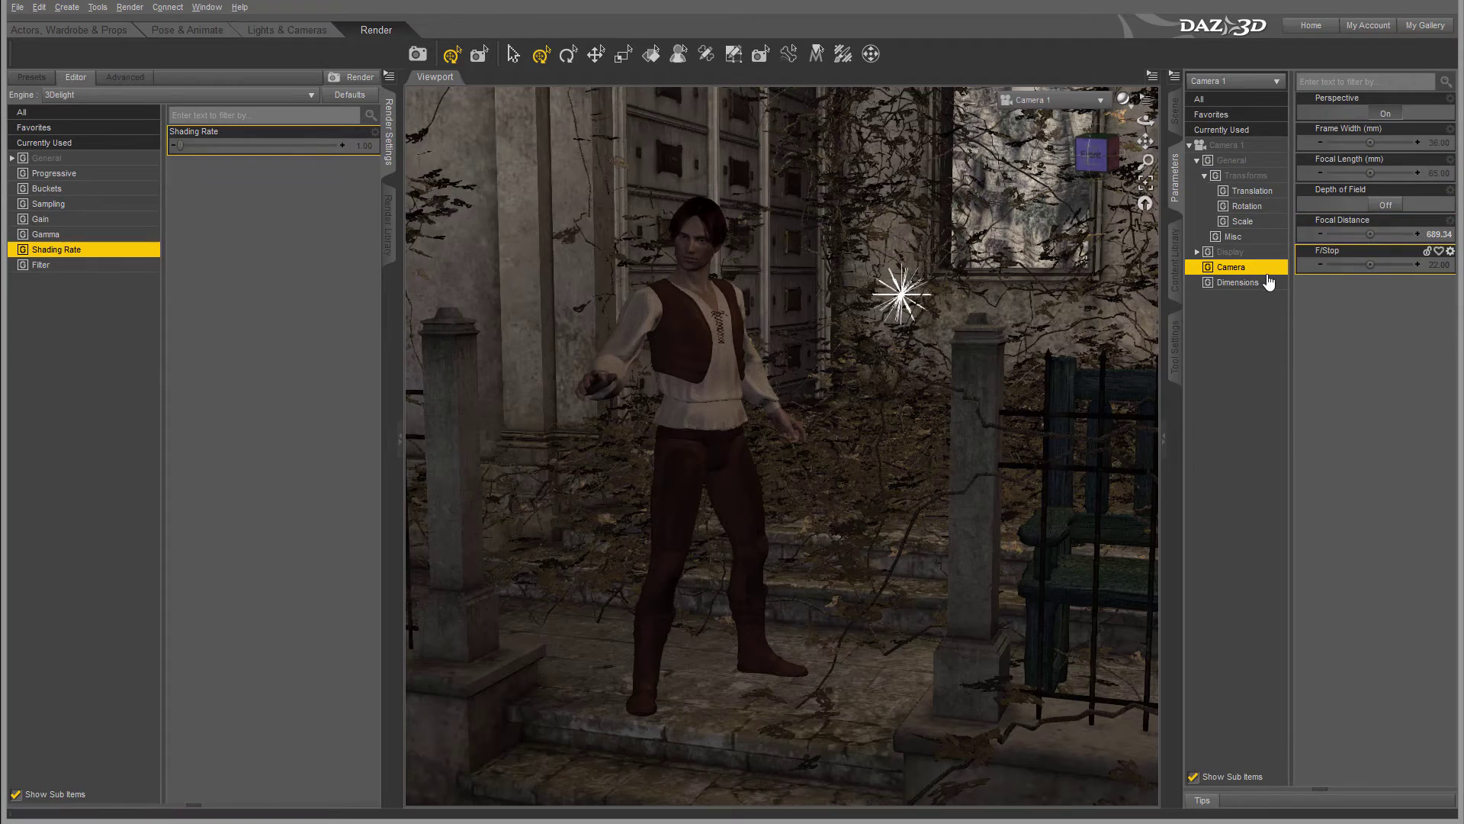
pyautogui.moveTo(1370, 142); pyautogui.dragTo(1359, 141)
# Step: Rotate Camera 1 to X -3.47, Y 20.75 and Z -0.66 to reframe the figure
pyautogui.click(1247, 206)
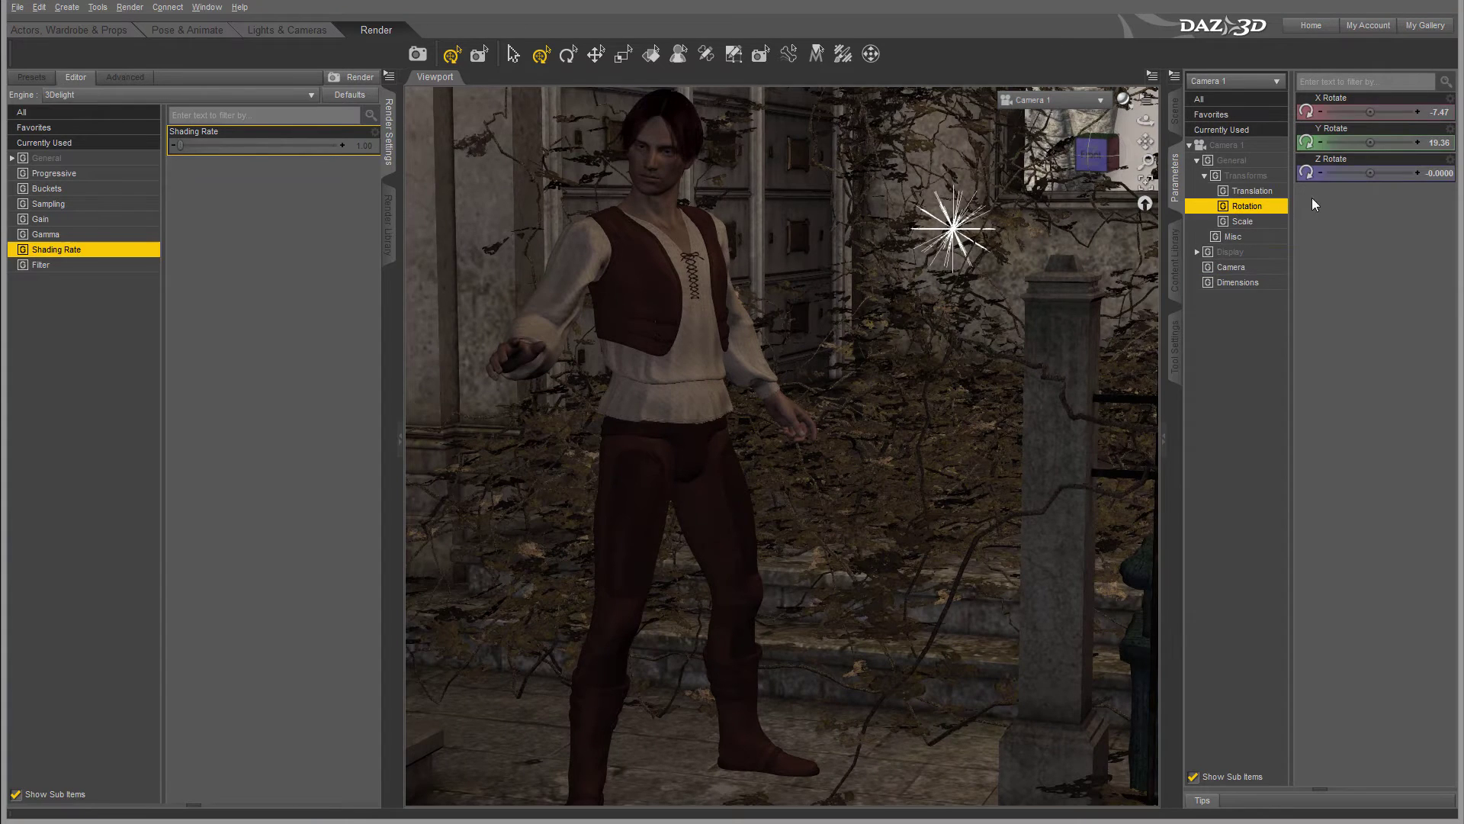
pyautogui.moveTo(1371, 142); pyautogui.dragTo(1371, 173)
pyautogui.moveTo(1371, 112); pyautogui.dragTo(1381, 113)
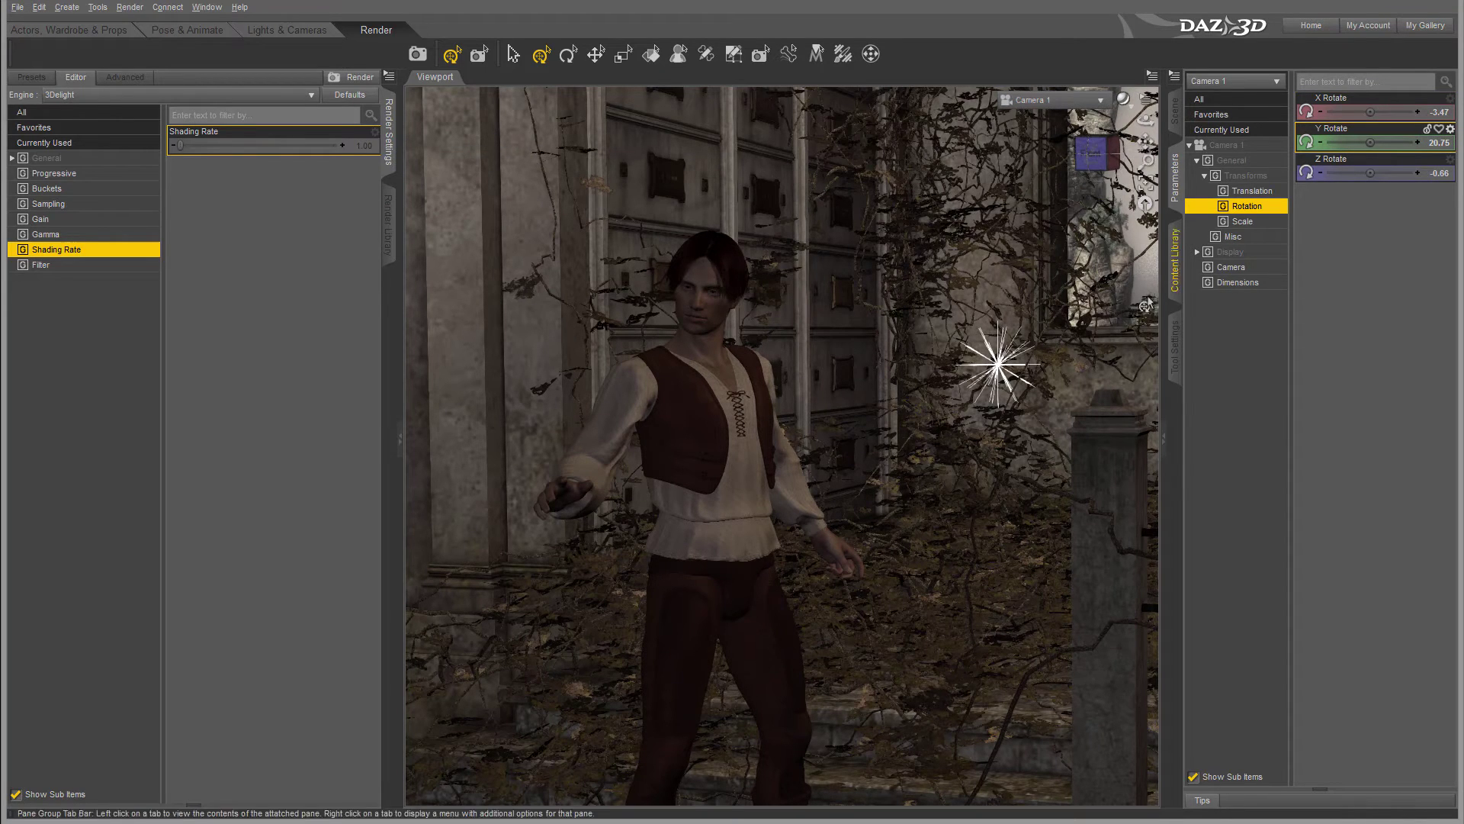
# Step: Turn on local dimensions for Camera 1 and apply the Full HD [FHD] / 1080p (16:9, 1920 x 1080) preset
pyautogui.click(1259, 228)
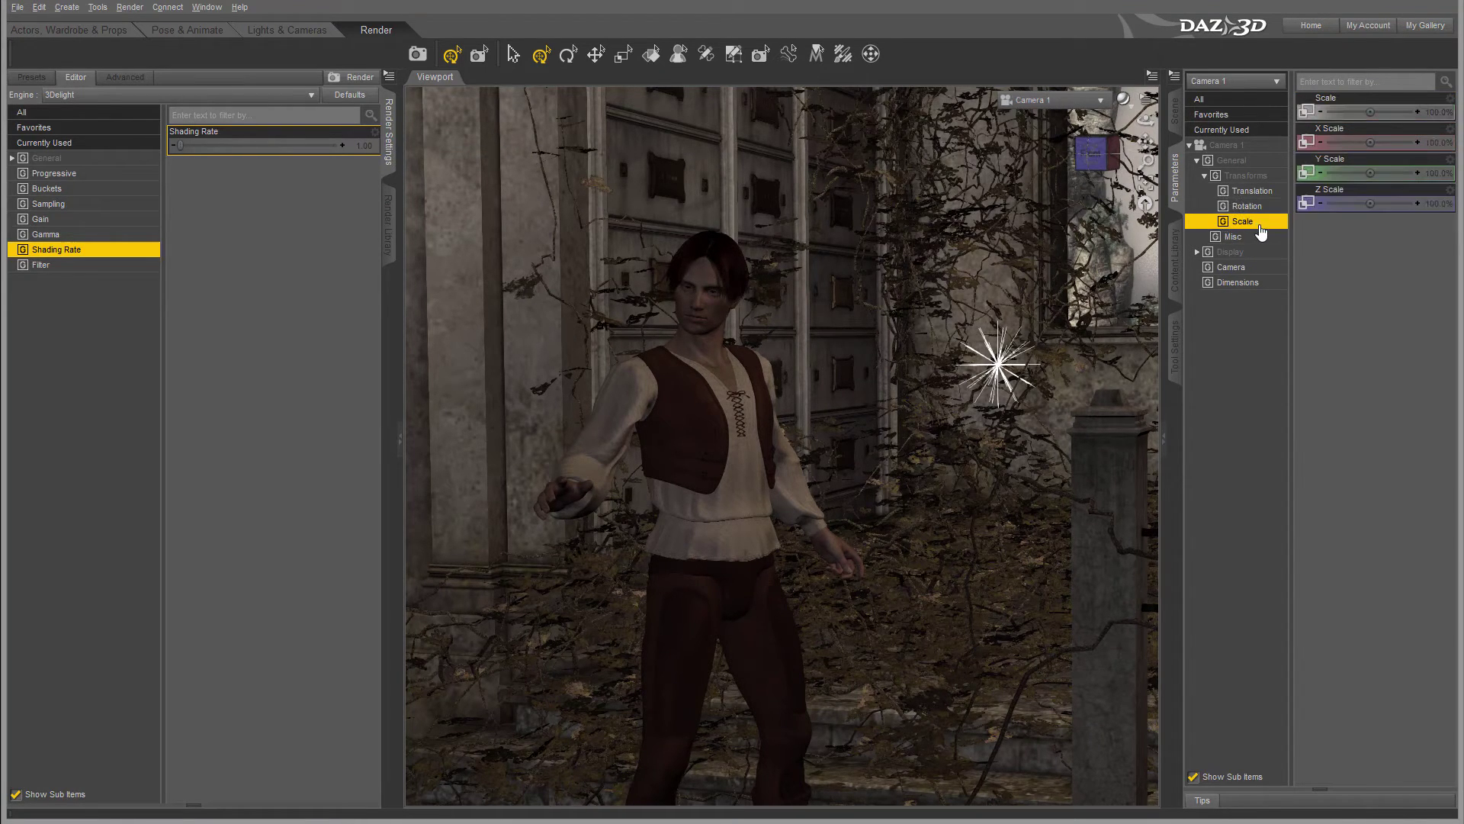
pyautogui.click(1251, 283)
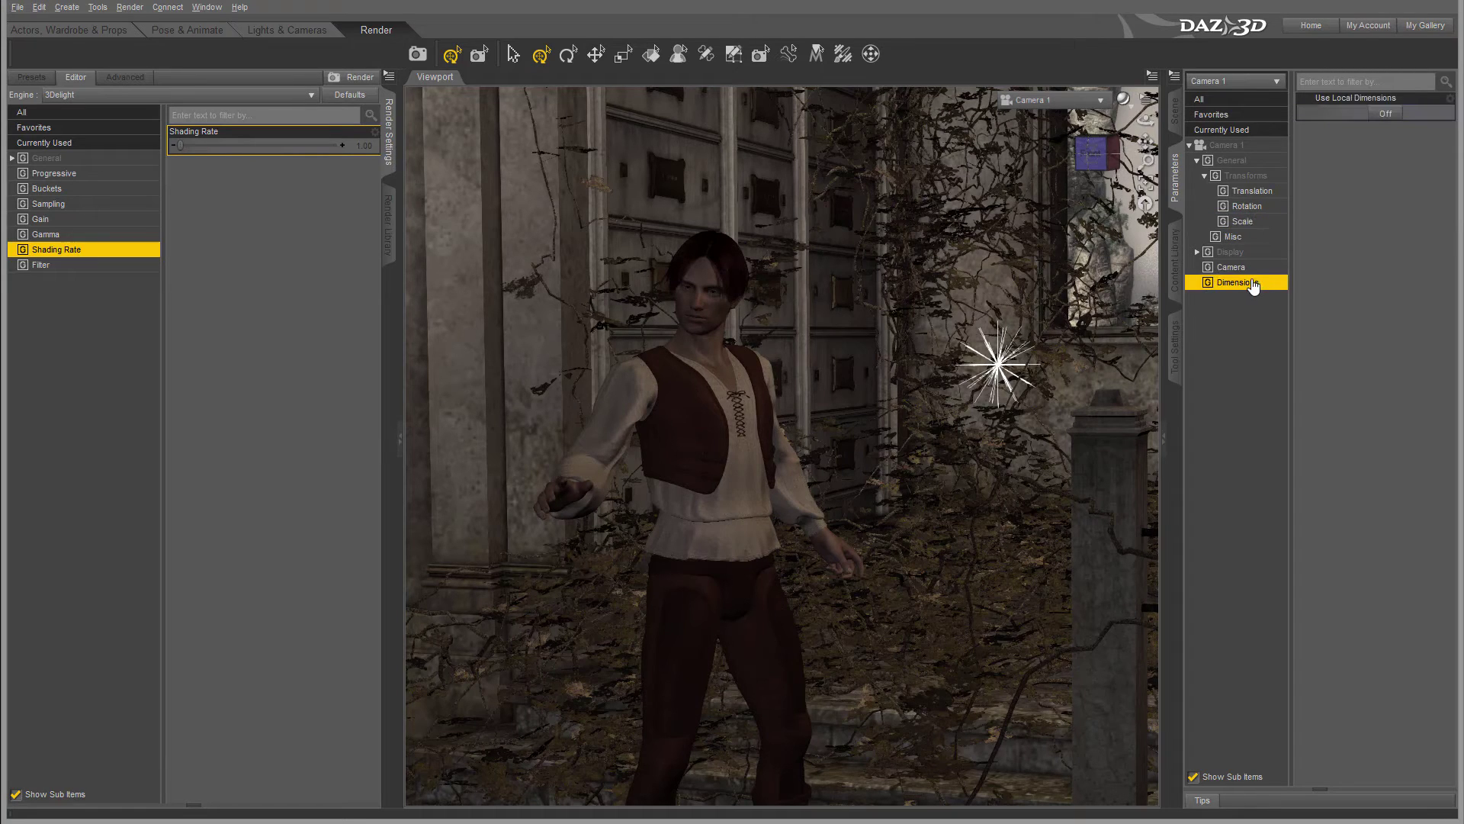
pyautogui.click(1264, 196)
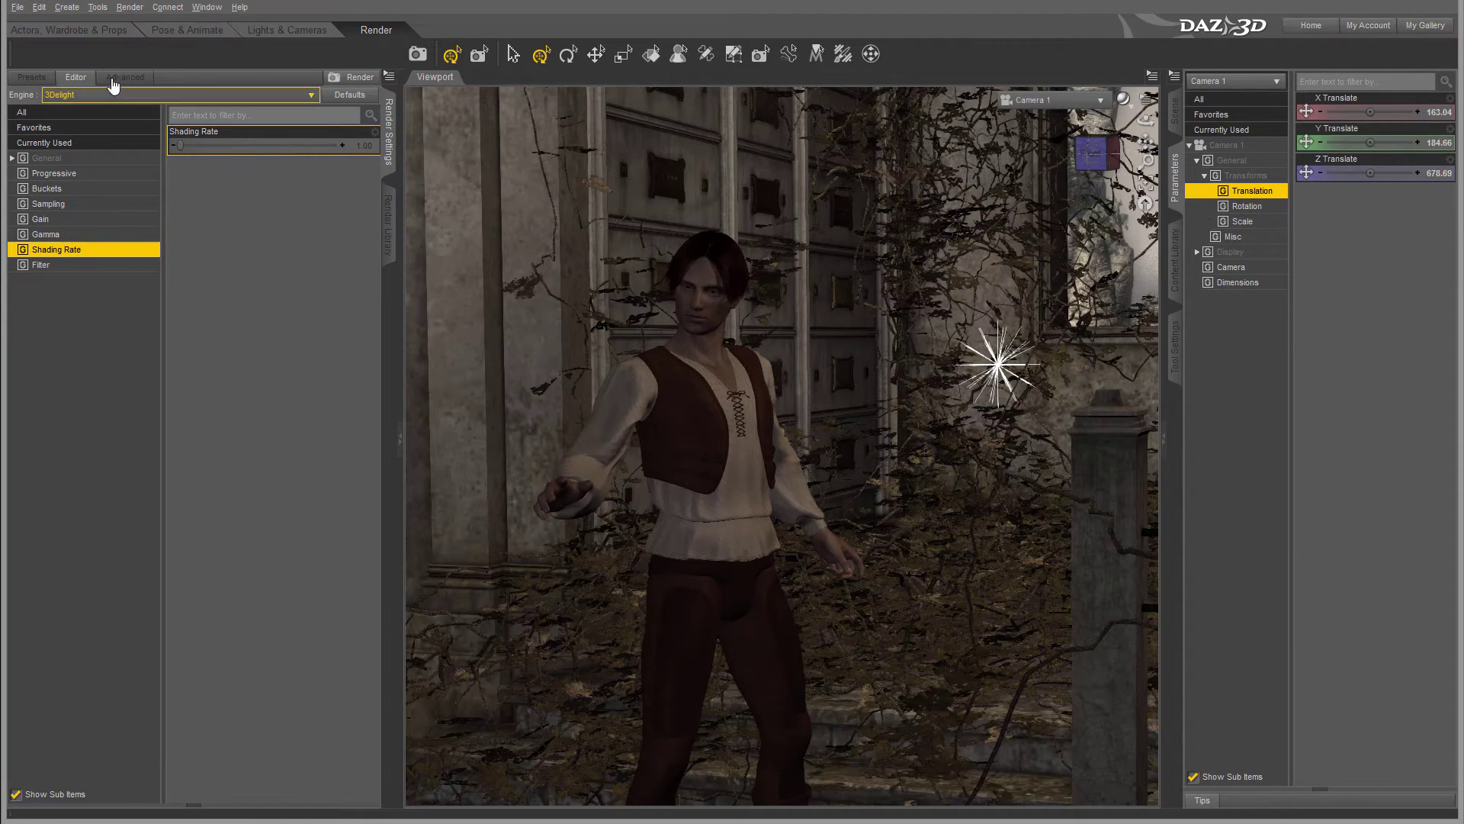
pyautogui.click(282, 30)
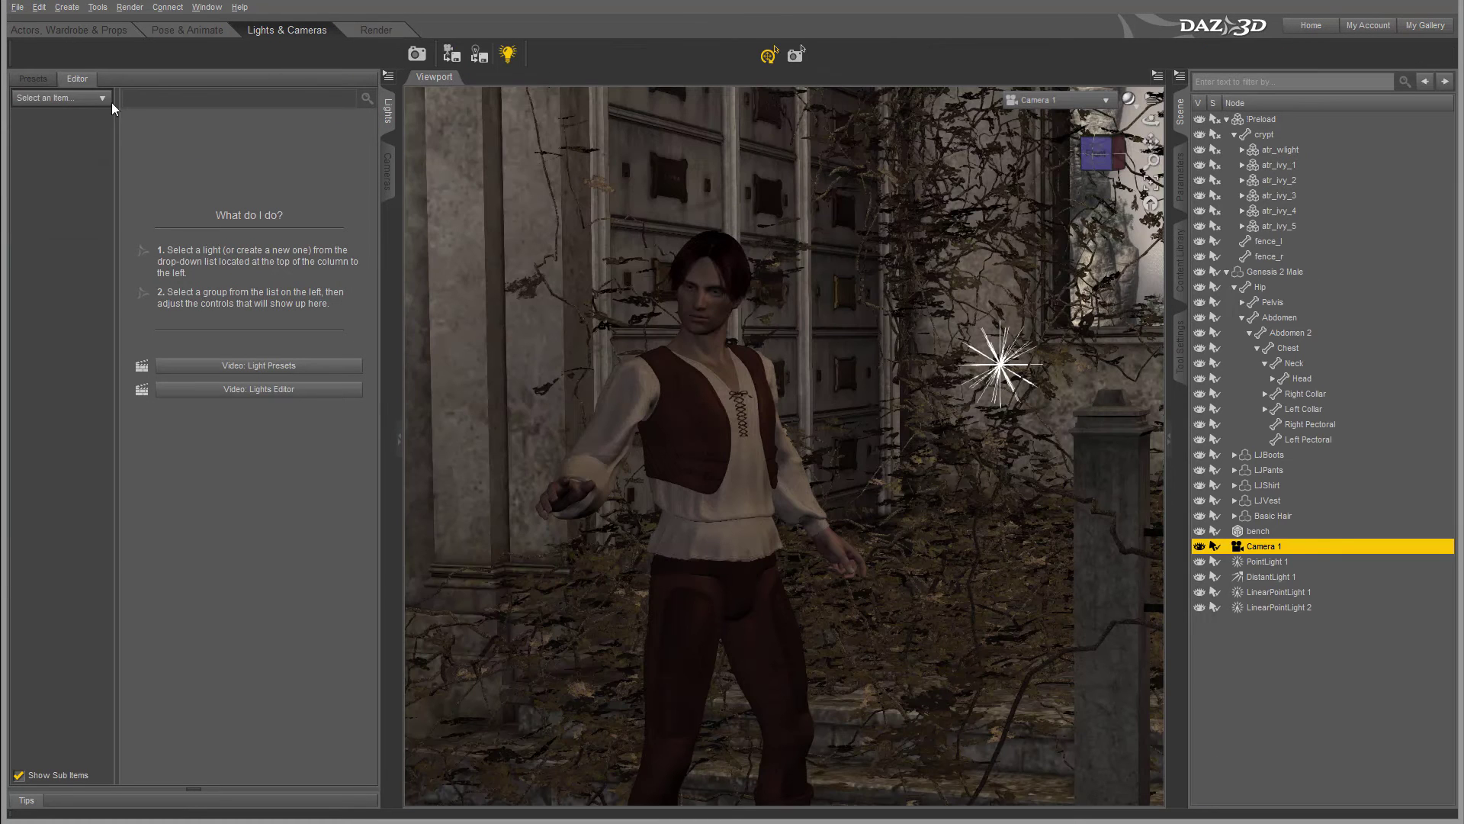
pyautogui.click(388, 171)
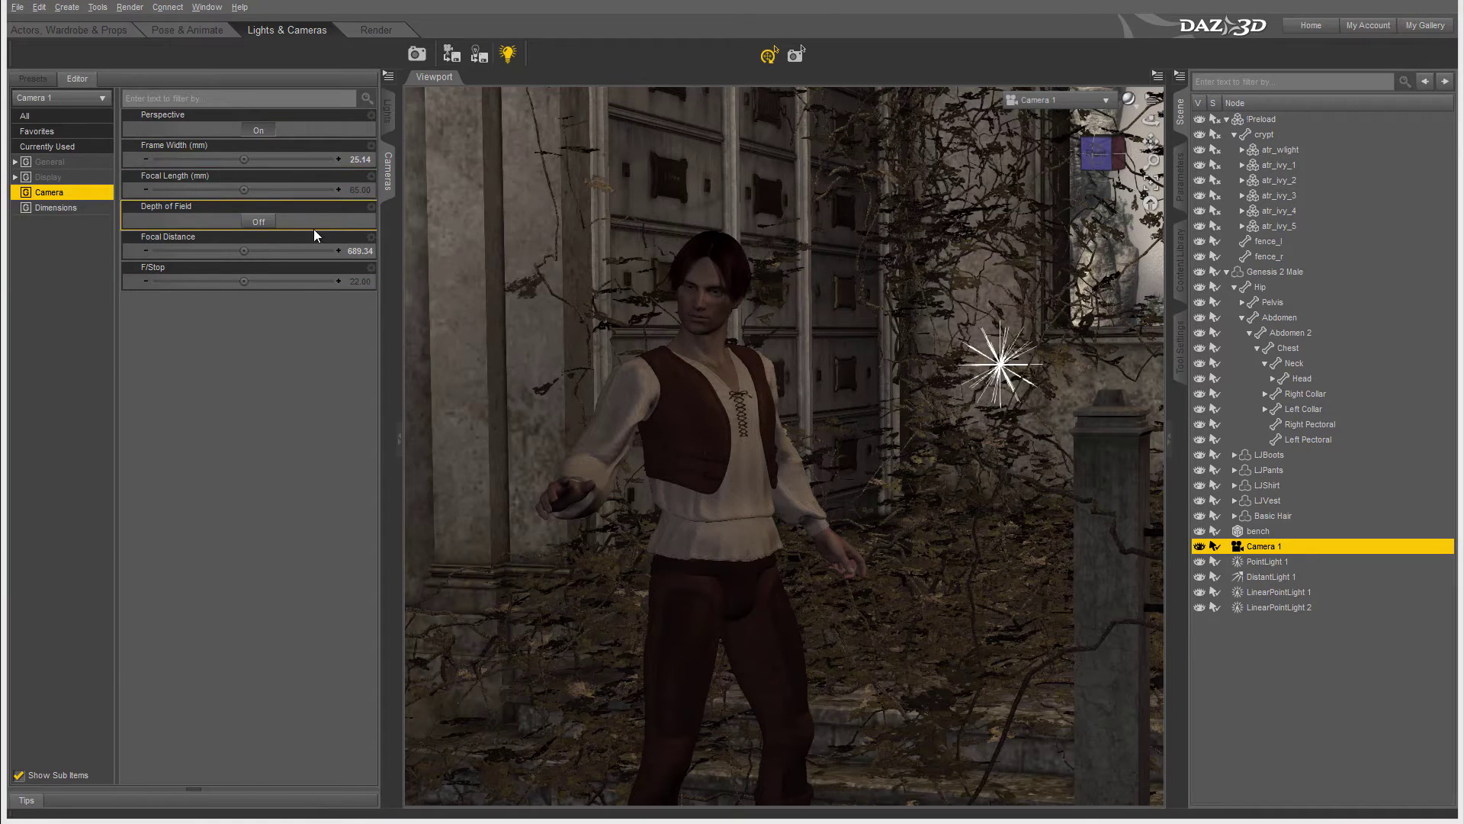
pyautogui.click(61, 207)
pyautogui.click(283, 129)
pyautogui.click(288, 158)
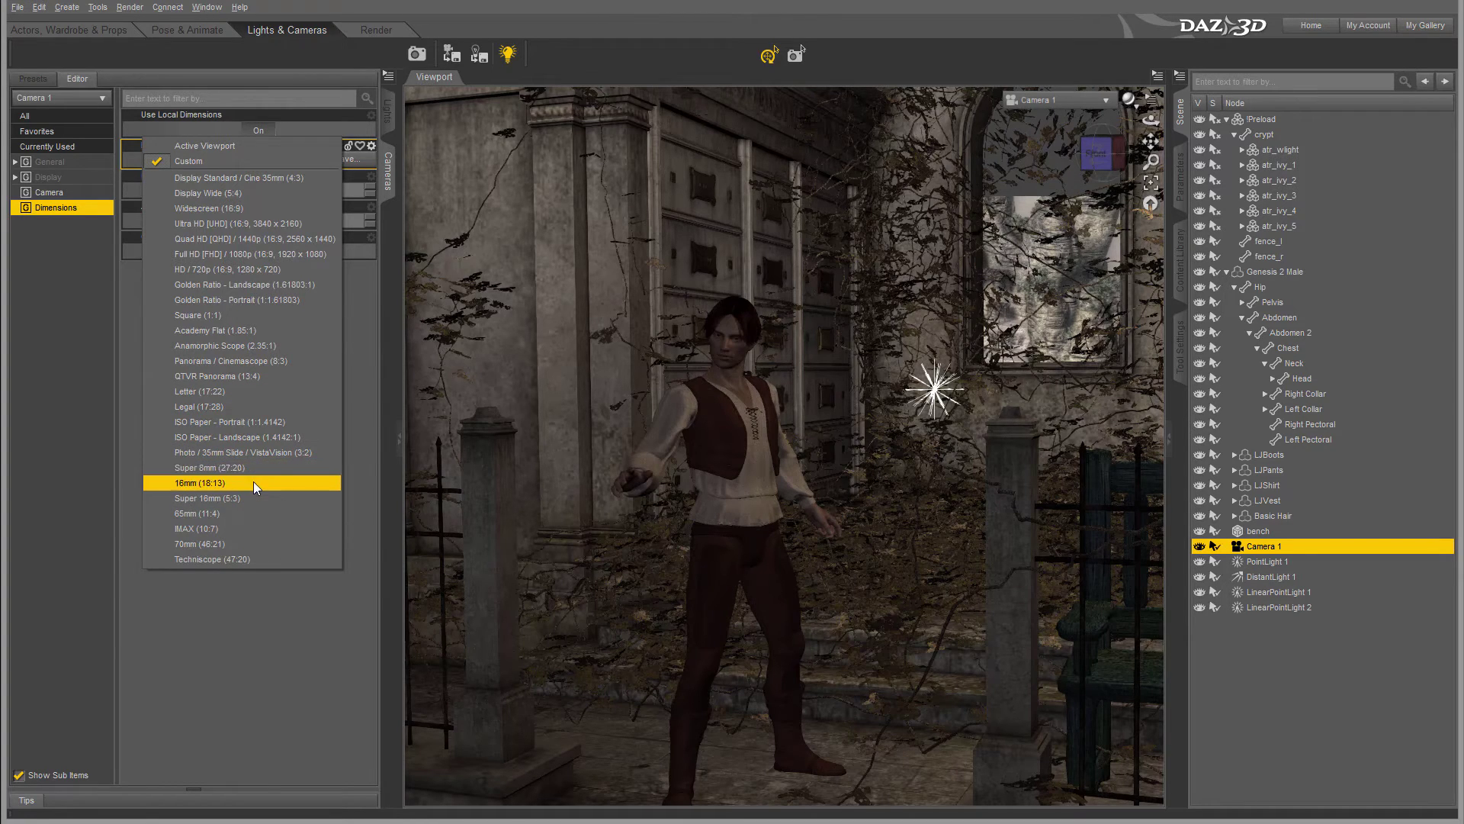
pyautogui.click(250, 255)
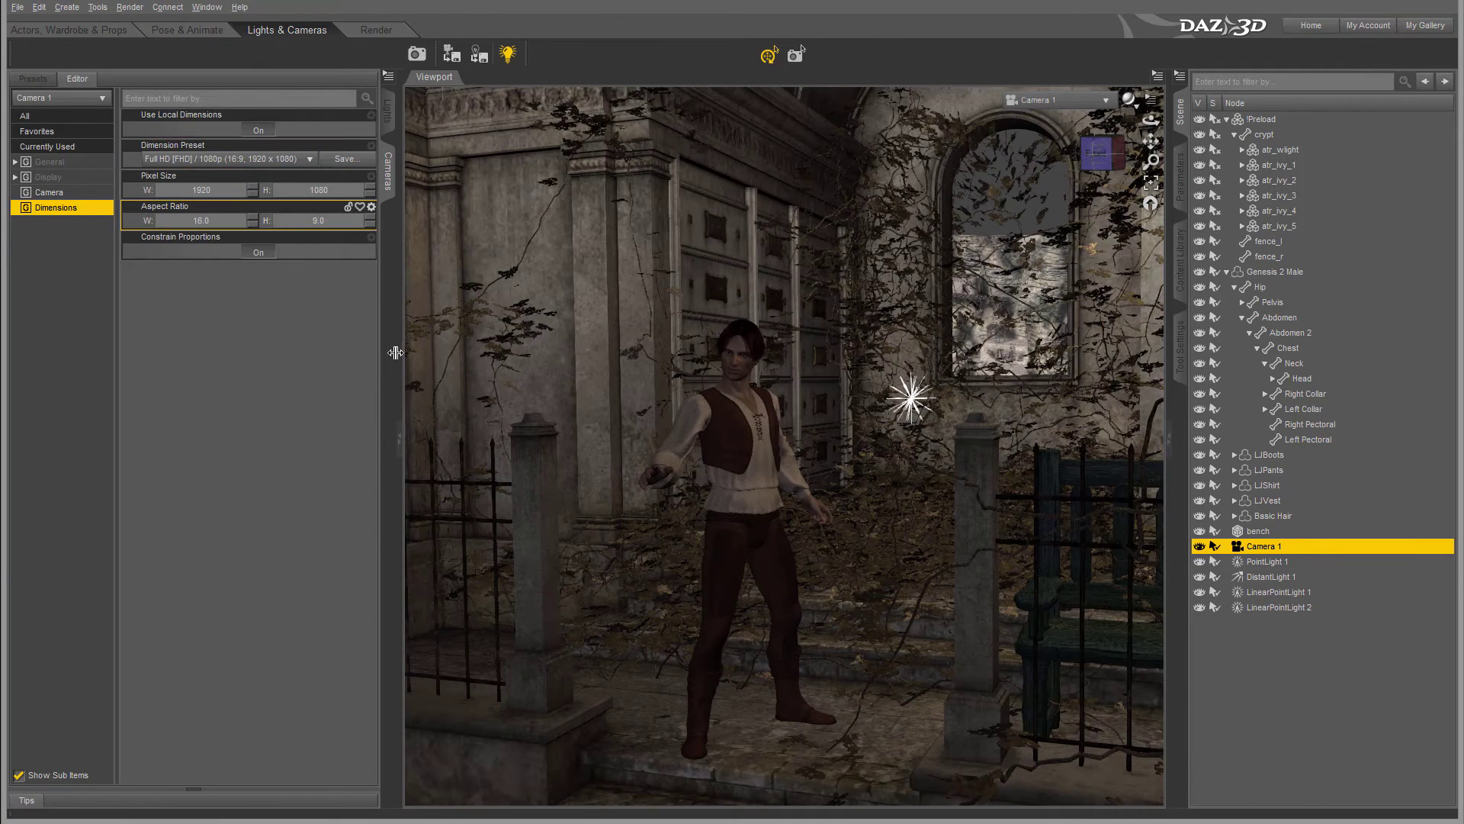
# Step: Widen the viewport and orbit Camera 1 slightly around the figure to adjust the framing
pyautogui.moveTo(399, 354); pyautogui.dragTo(343, 355)
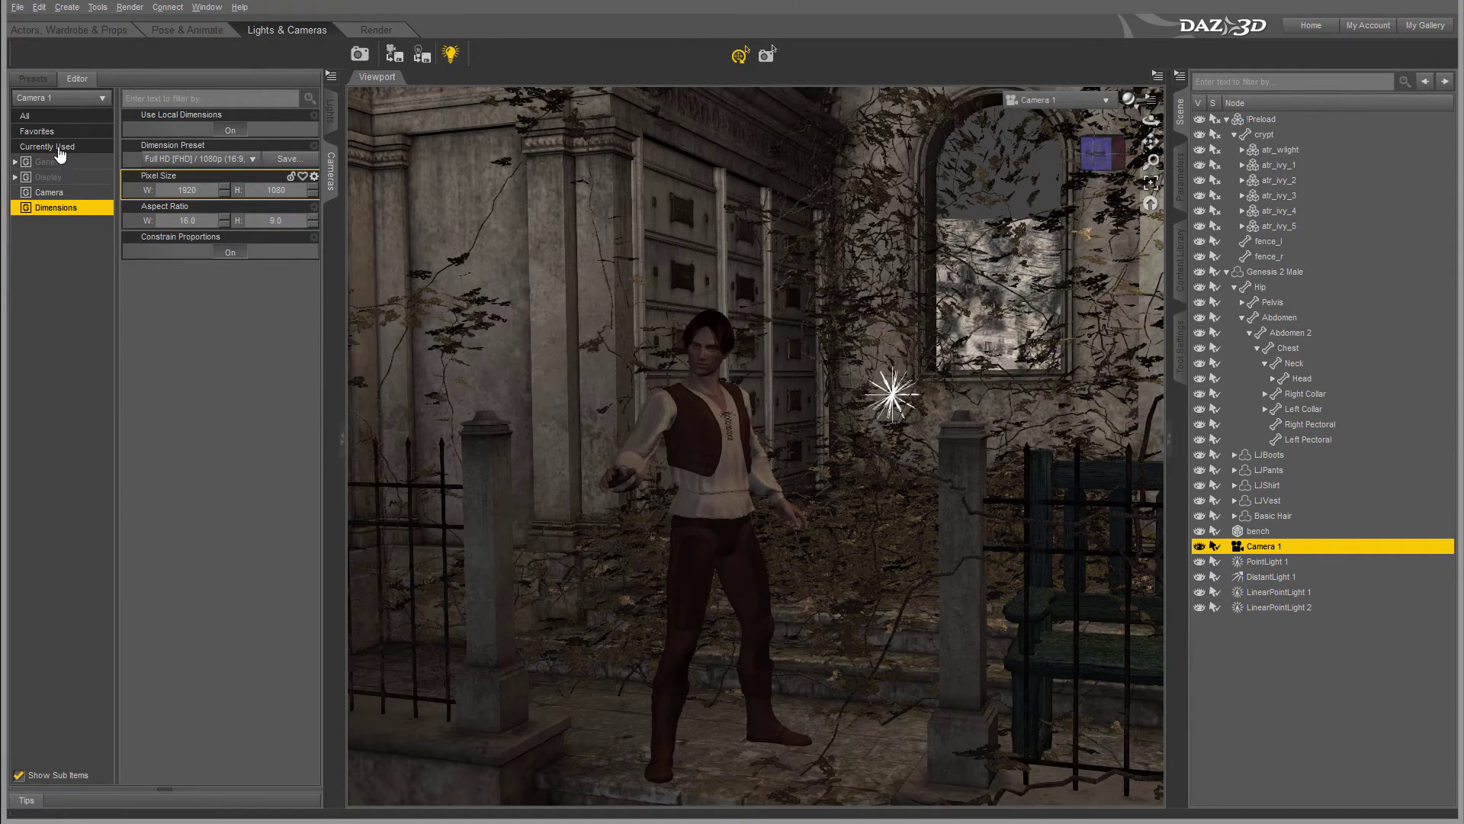
pyautogui.click(63, 193)
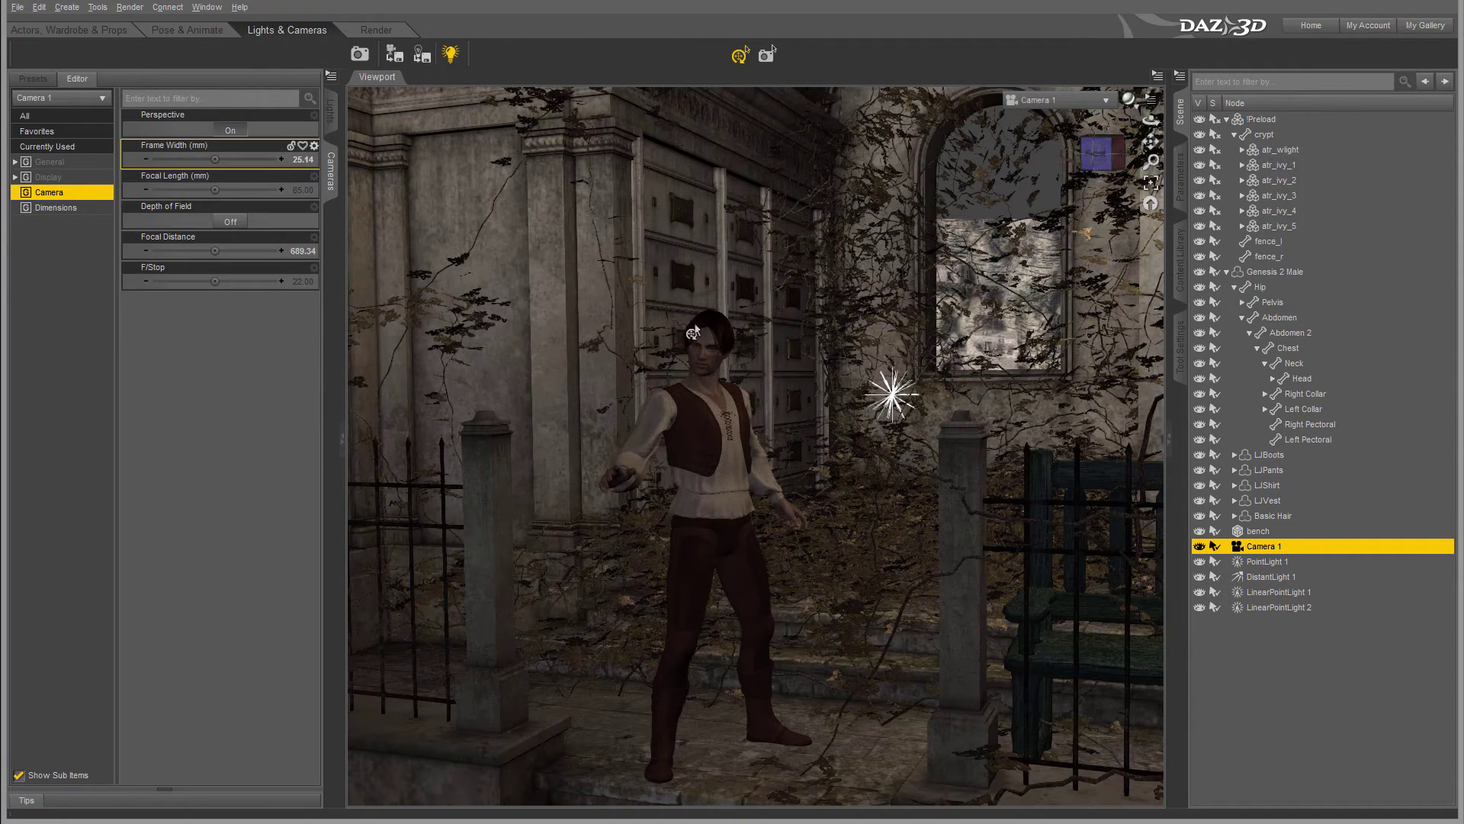
pyautogui.moveTo(1096, 157); pyautogui.dragTo(1045, 162)
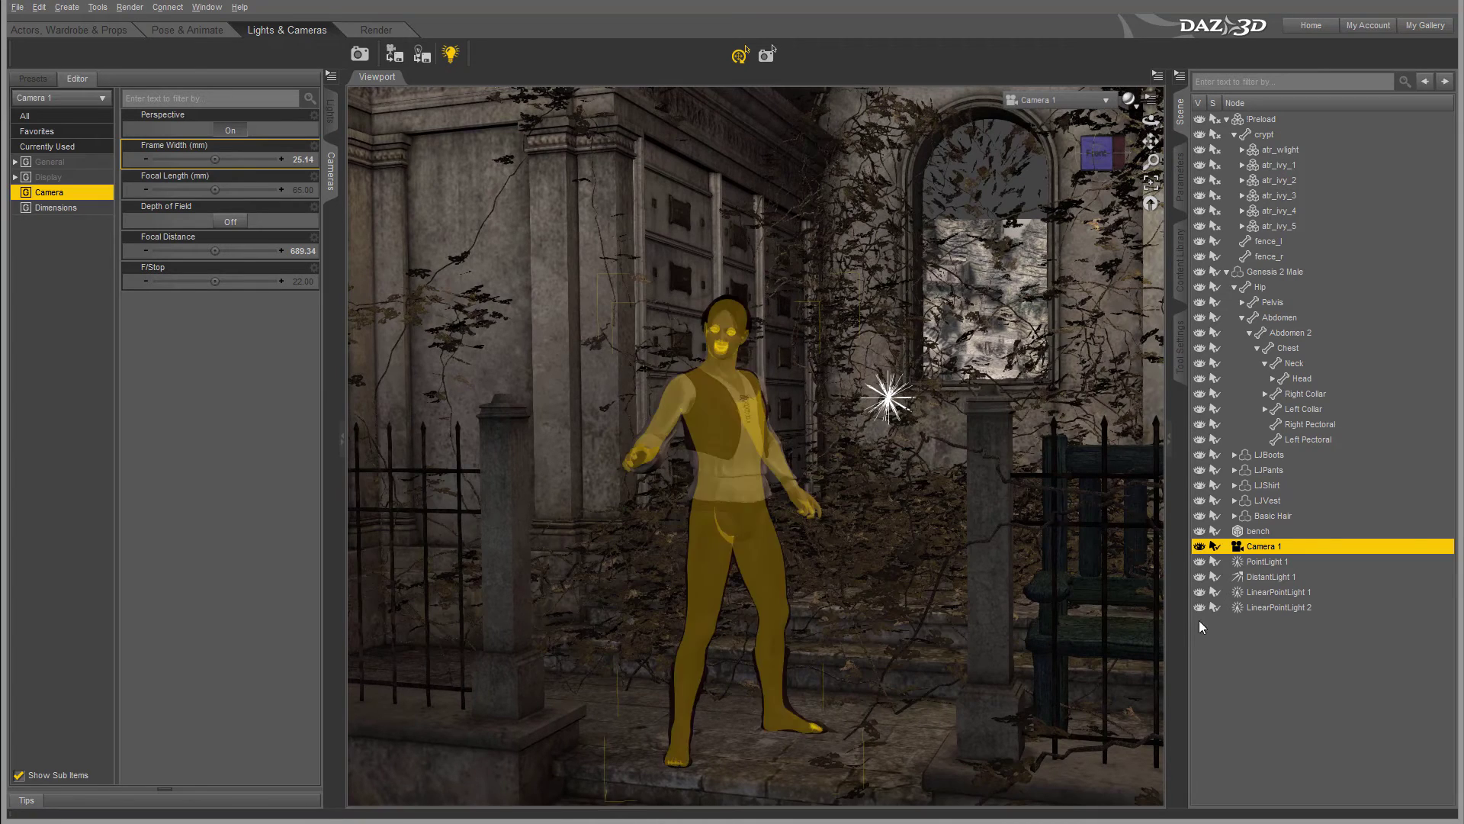
# Step: Examine Camera 1's translation parameters and its lens settings, including Focal Length
pyautogui.press('F2')
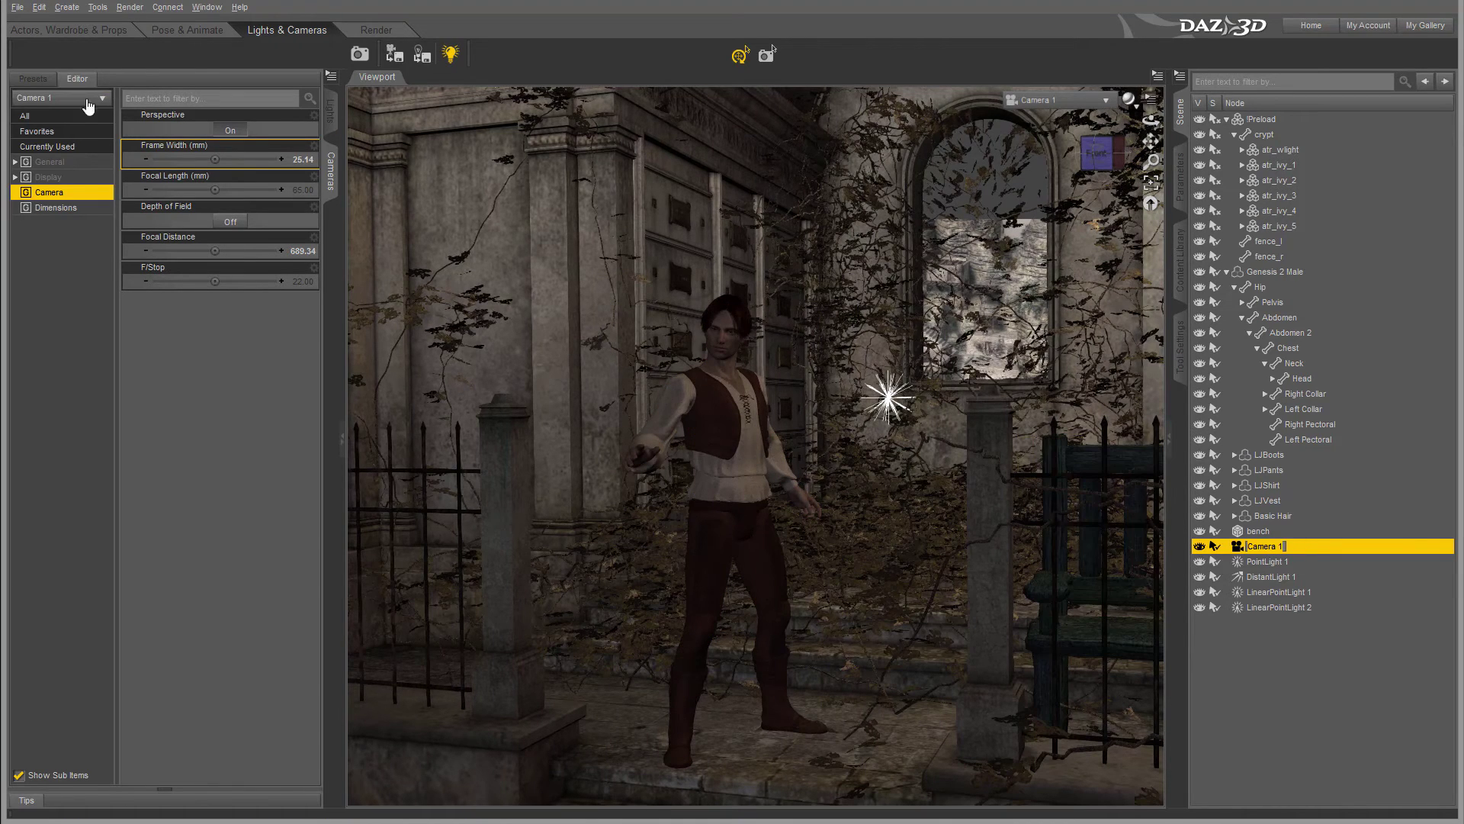
pyautogui.click(1181, 177)
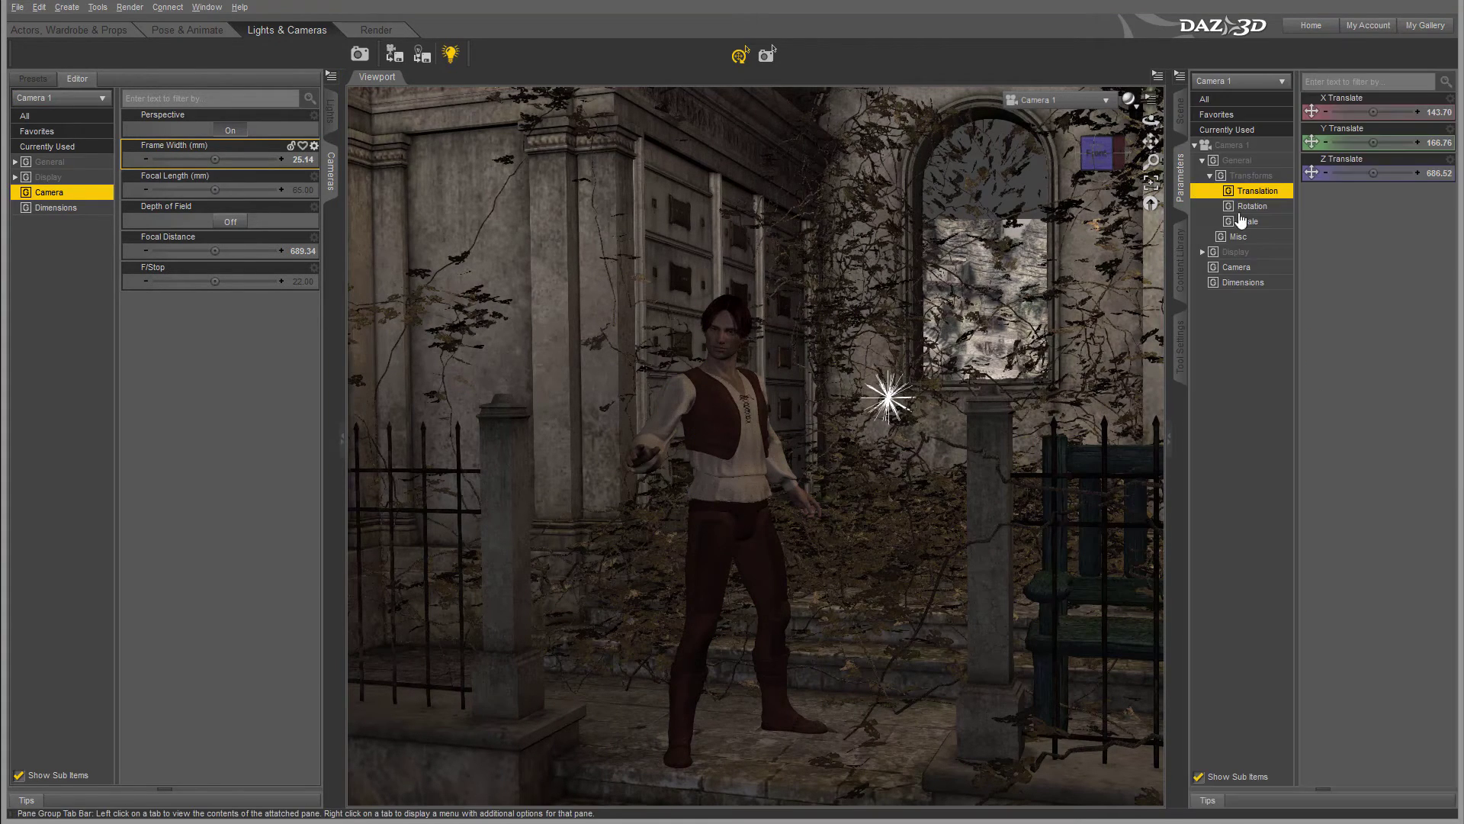
pyautogui.click(1357, 157)
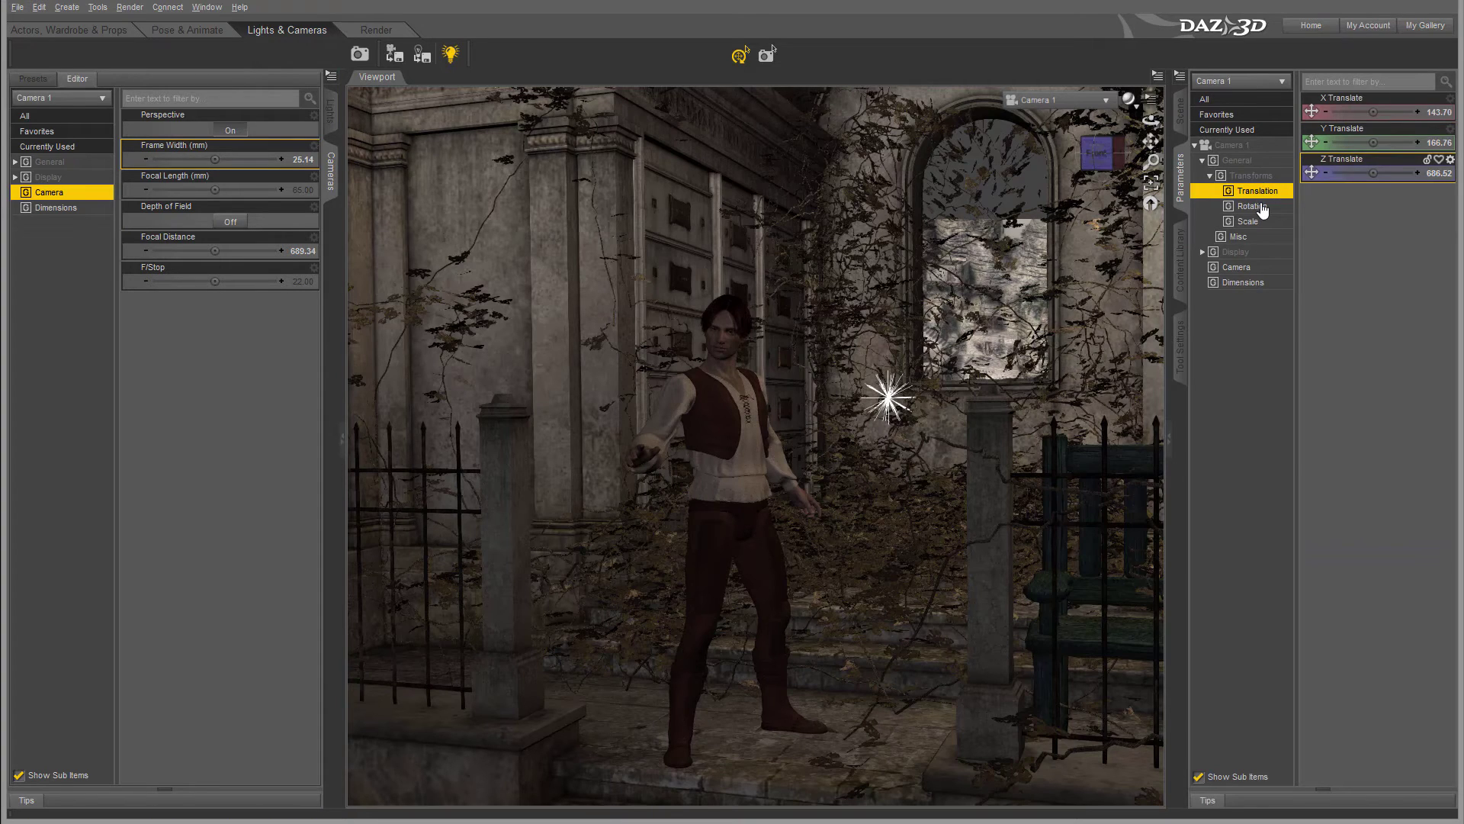
pyautogui.click(1362, 101)
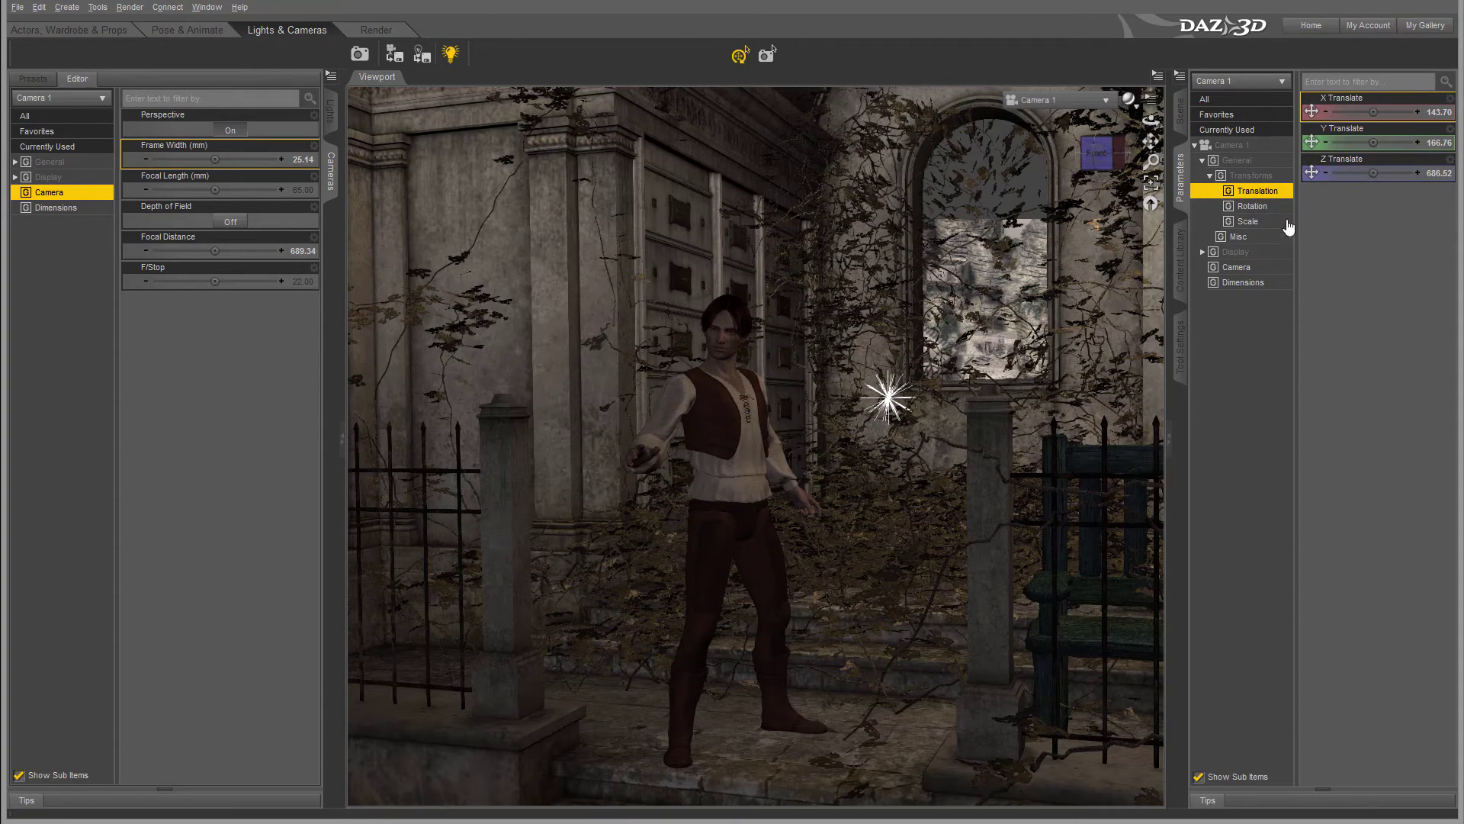
pyautogui.click(1237, 268)
pyautogui.click(1373, 167)
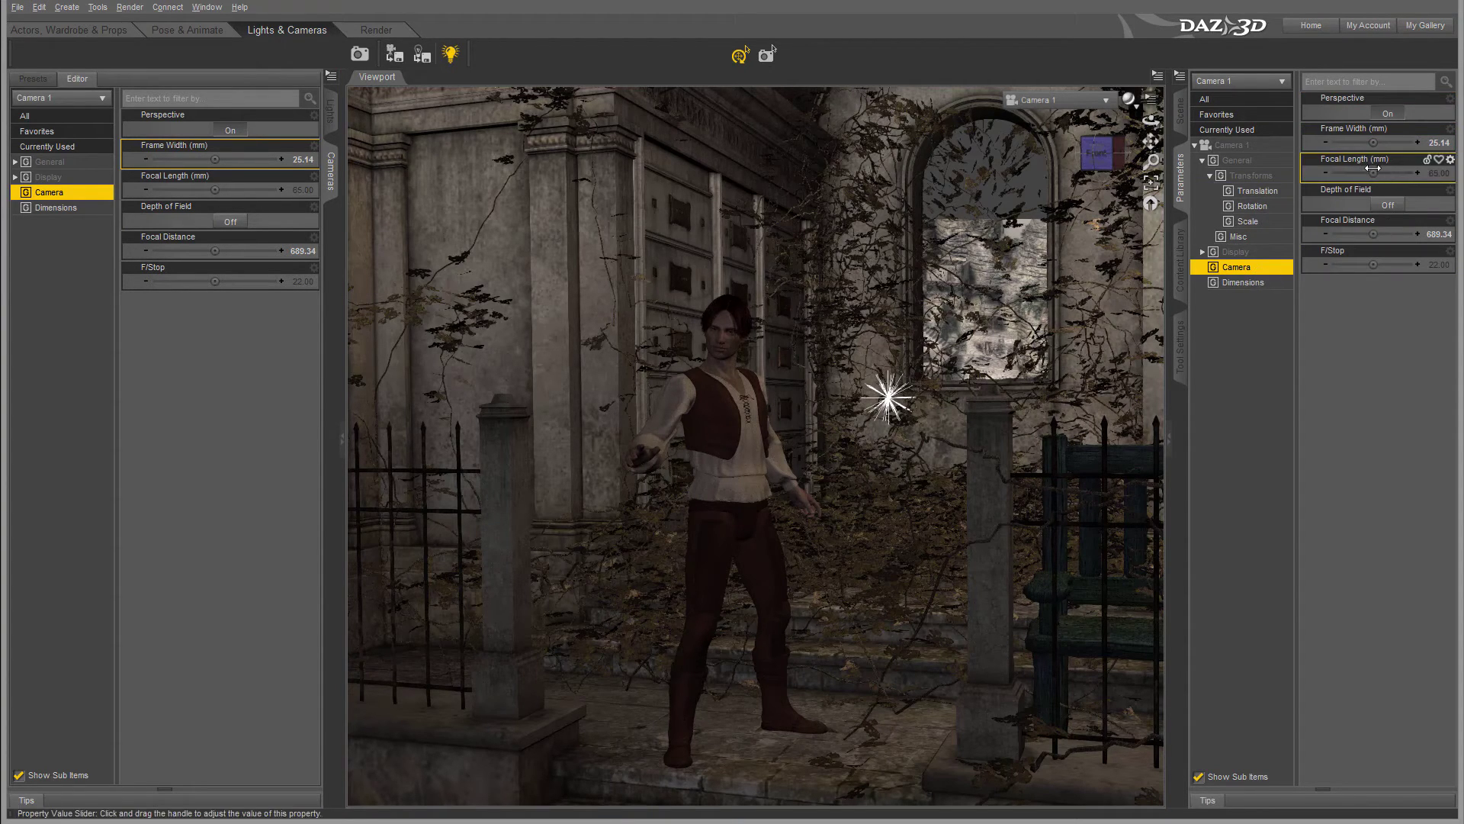
# Step: Set Camera 1's focal length to 79.15 mm and its rotation to X 0.97 and Y 21.01
pyautogui.moveTo(1375, 172); pyautogui.dragTo(1387, 172)
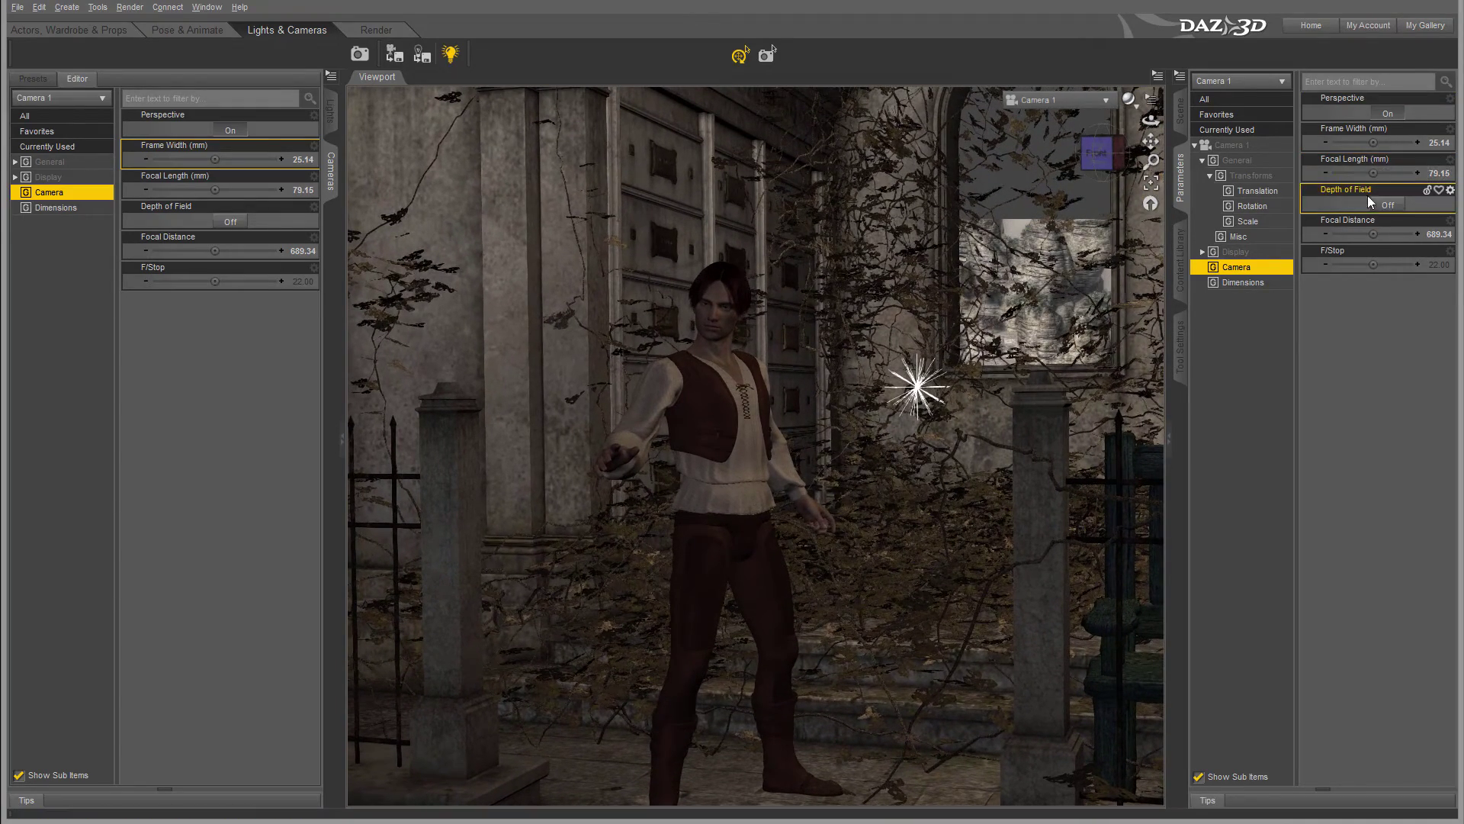
pyautogui.click(1266, 205)
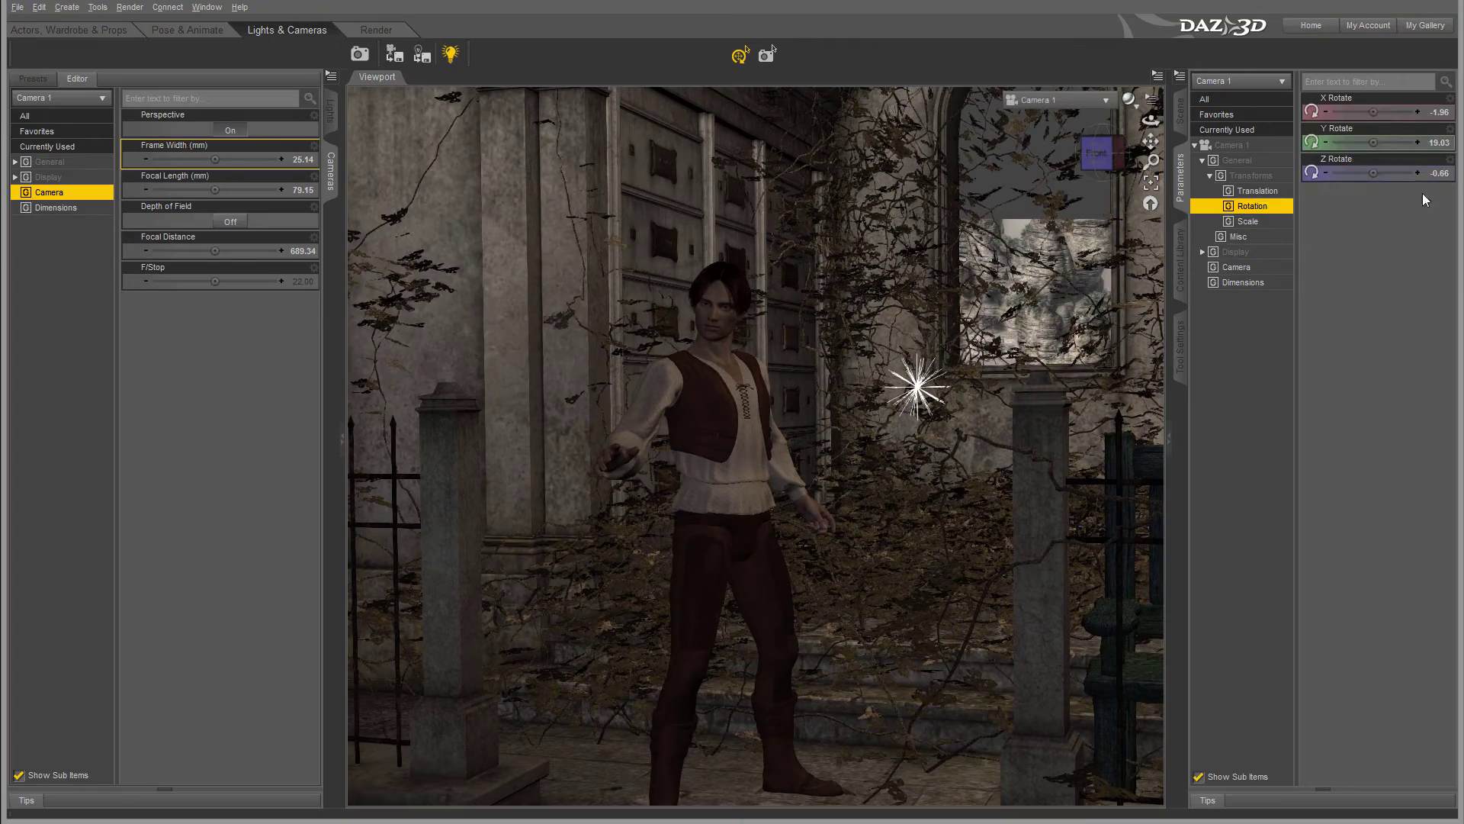
pyautogui.moveTo(1375, 111); pyautogui.dragTo(1381, 142)
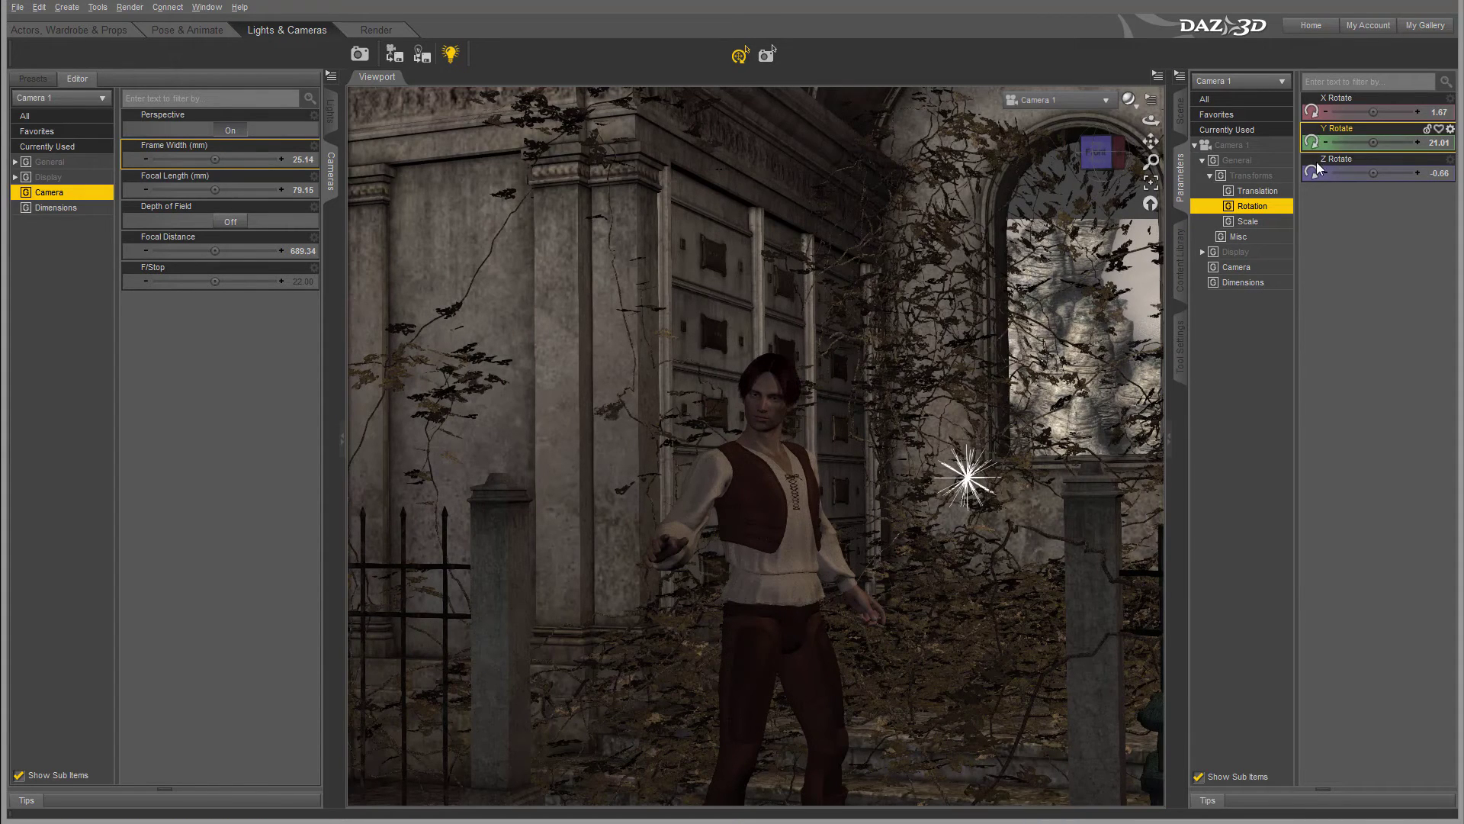
pyautogui.click(1314, 174)
pyautogui.moveTo(1372, 112); pyautogui.dragTo(1371, 112)
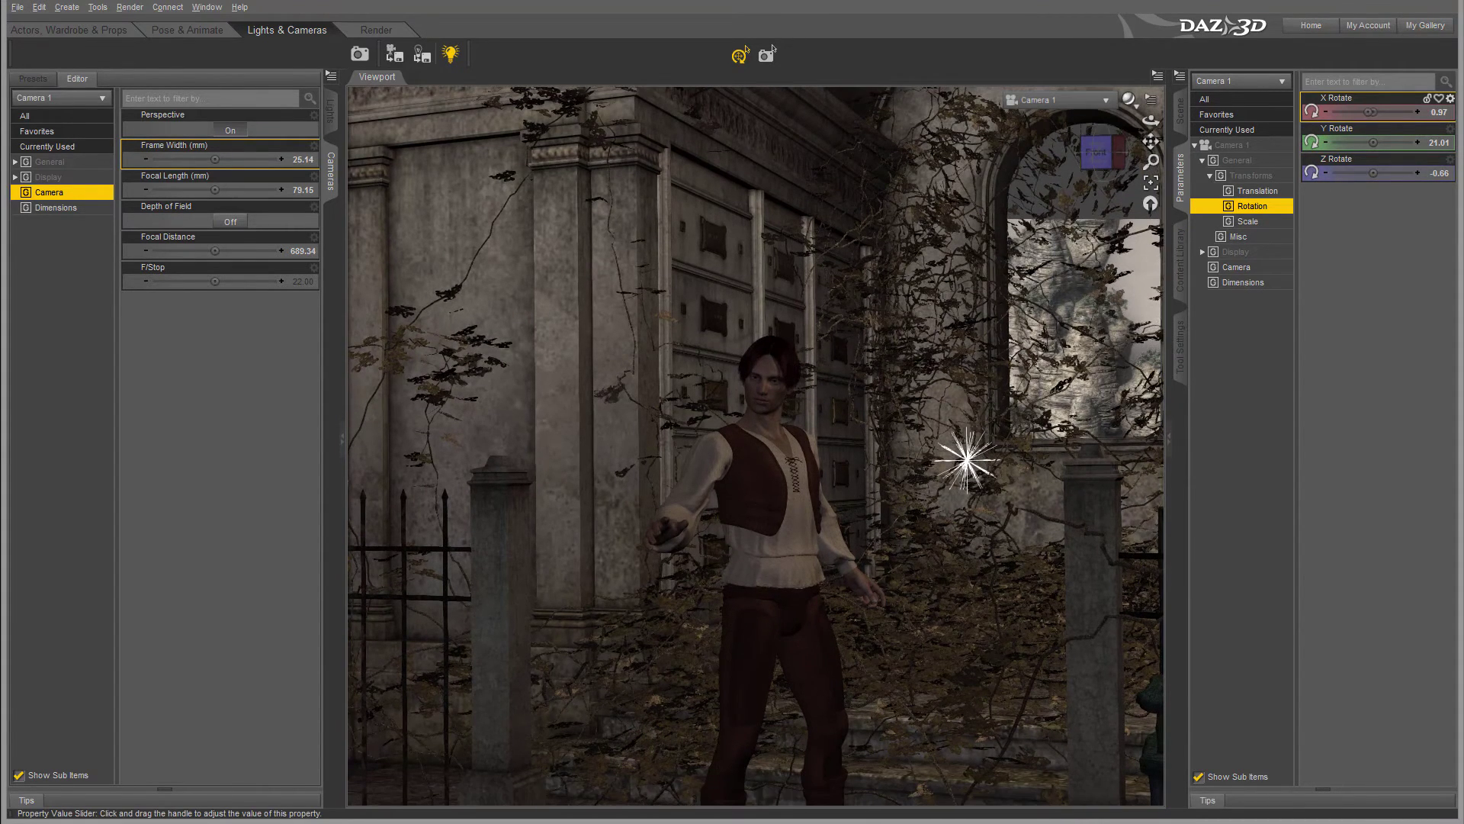
# Step: Check that the global render dimensions and Camera 1's local dimensions both use the Full HD [FHD] / 1080p preset
pyautogui.click(376, 31)
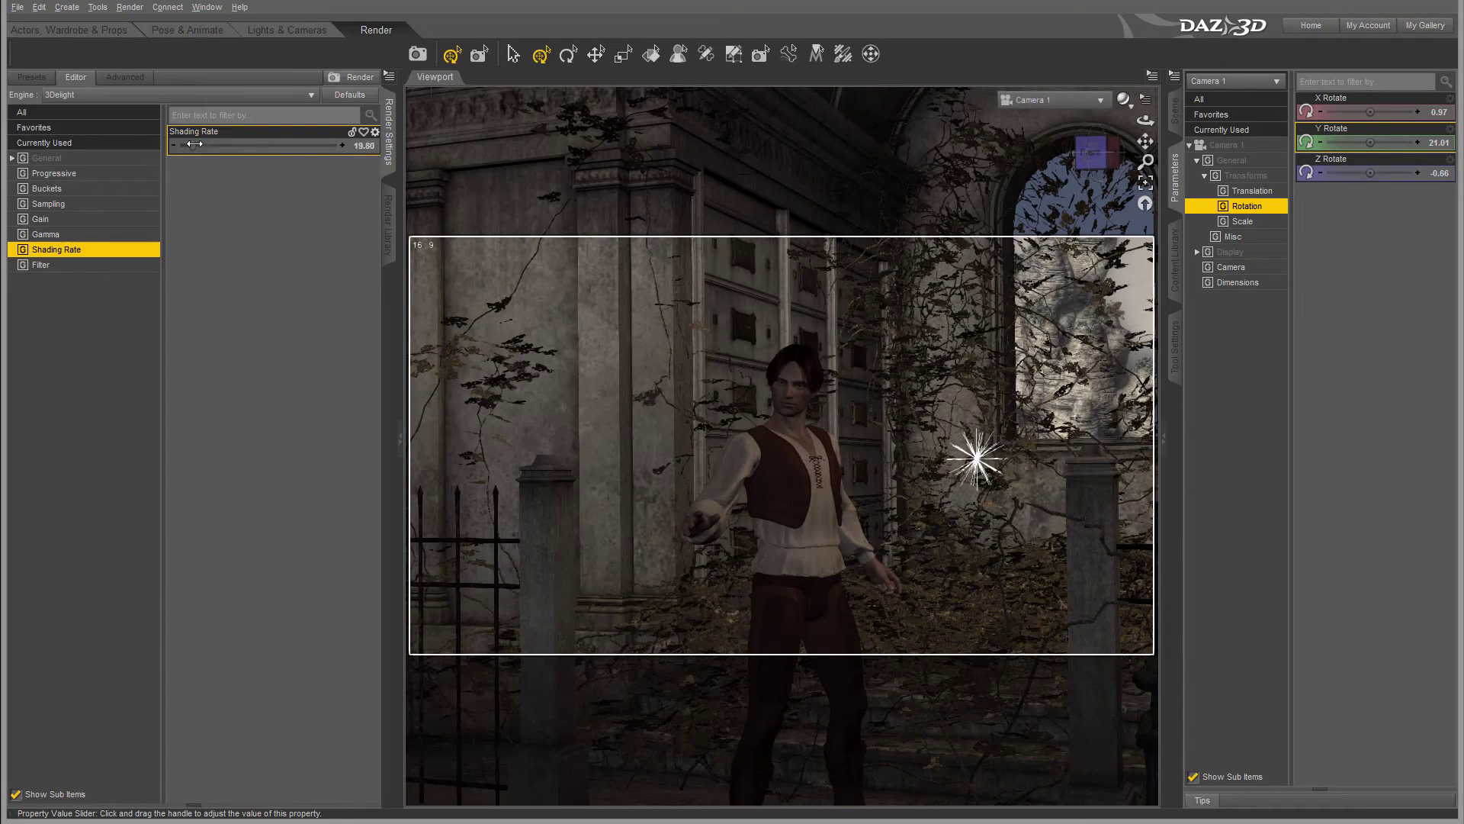
pyautogui.click(418, 54)
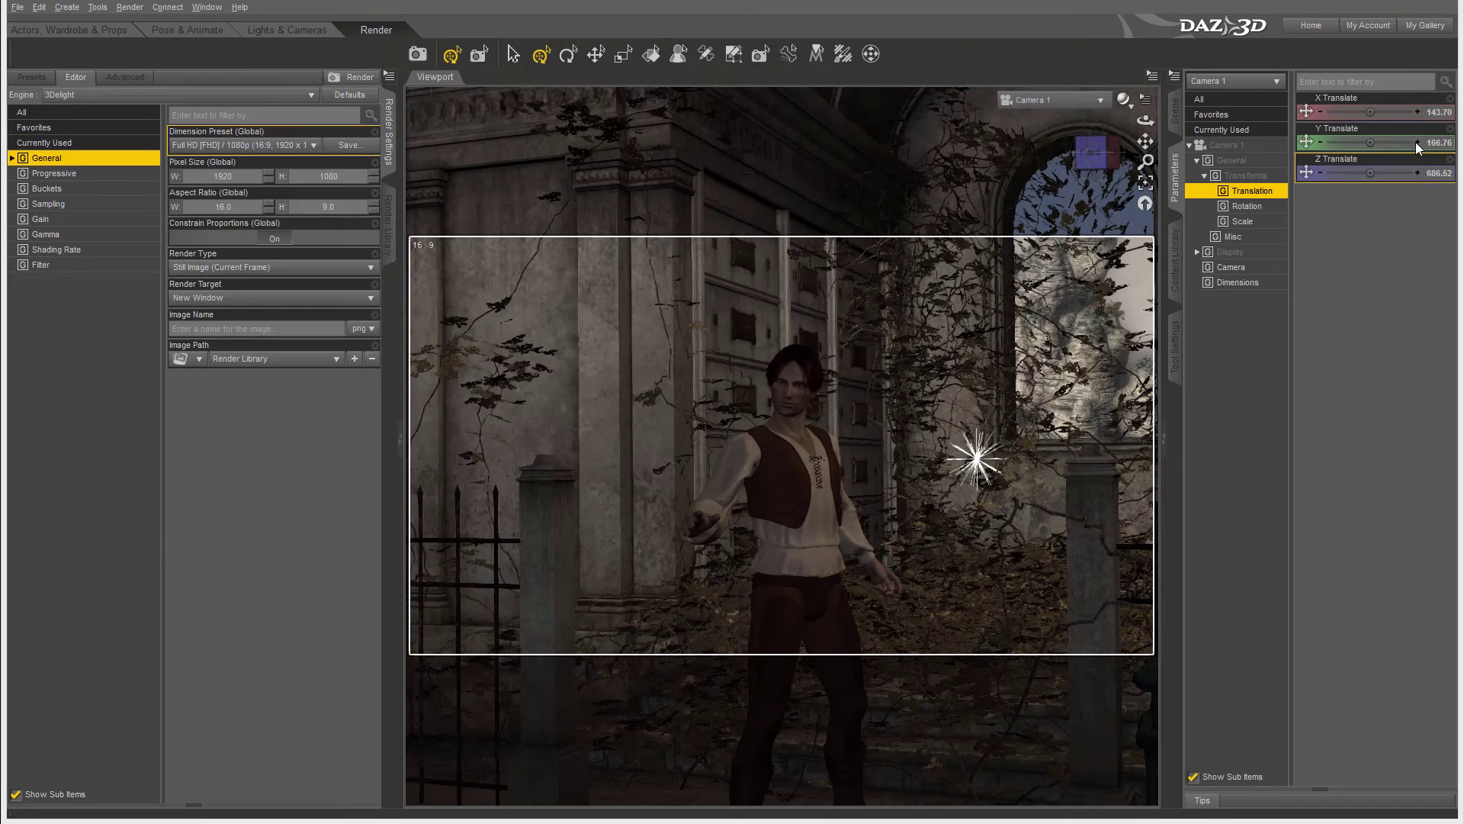
pyautogui.click(1252, 191)
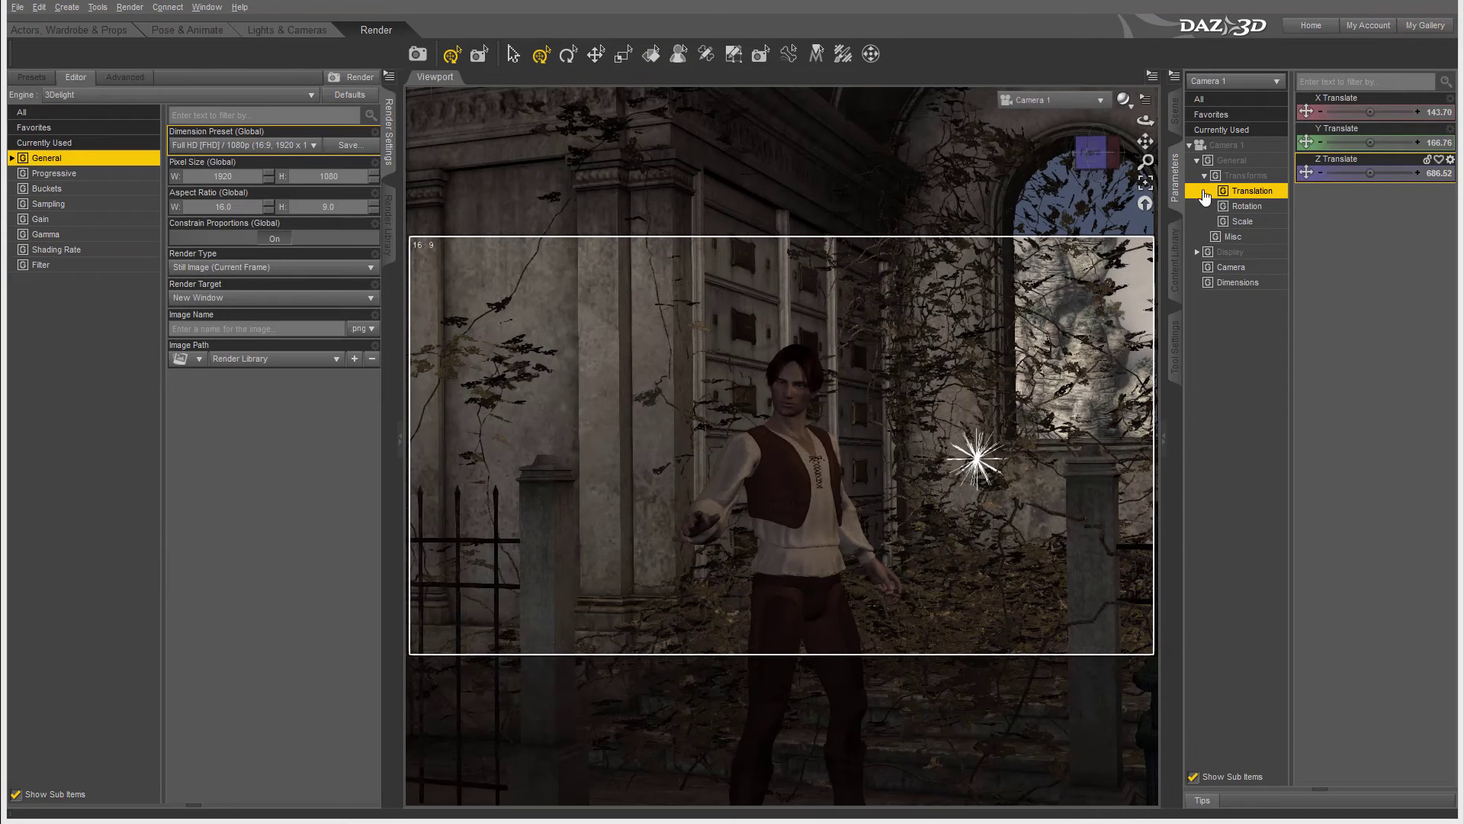
pyautogui.click(1225, 145)
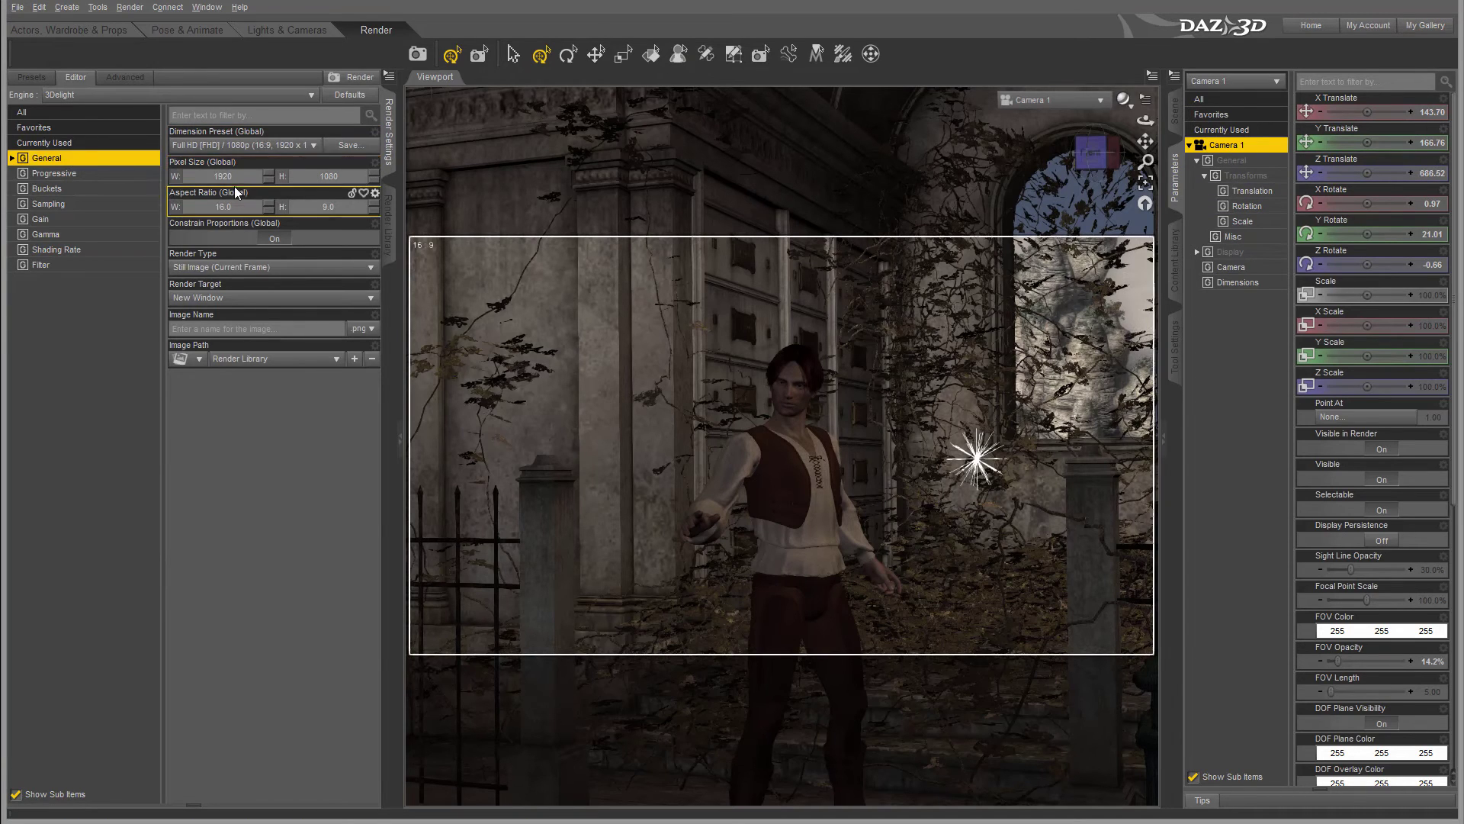
pyautogui.click(283, 144)
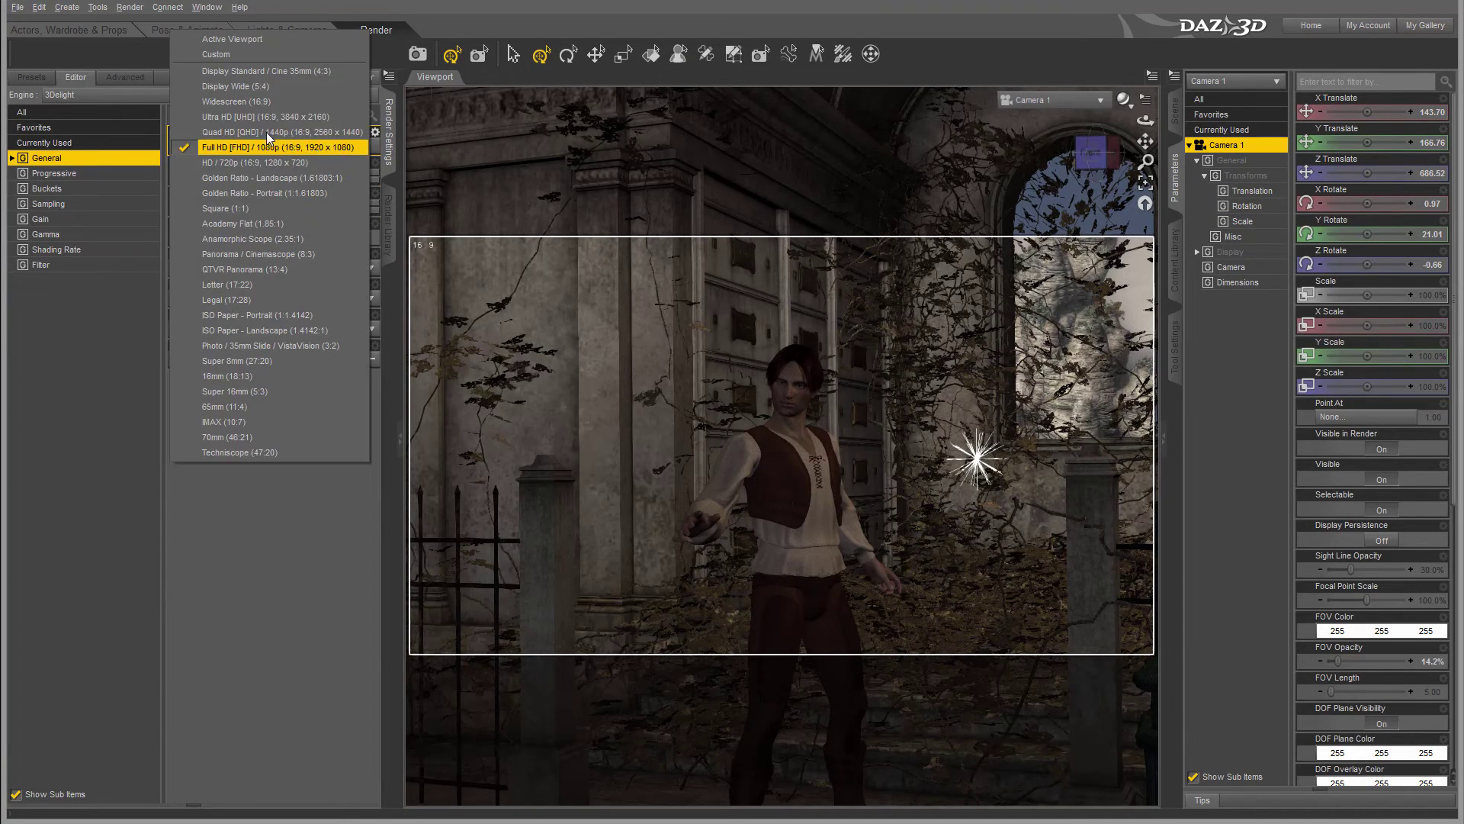
pyautogui.click(279, 147)
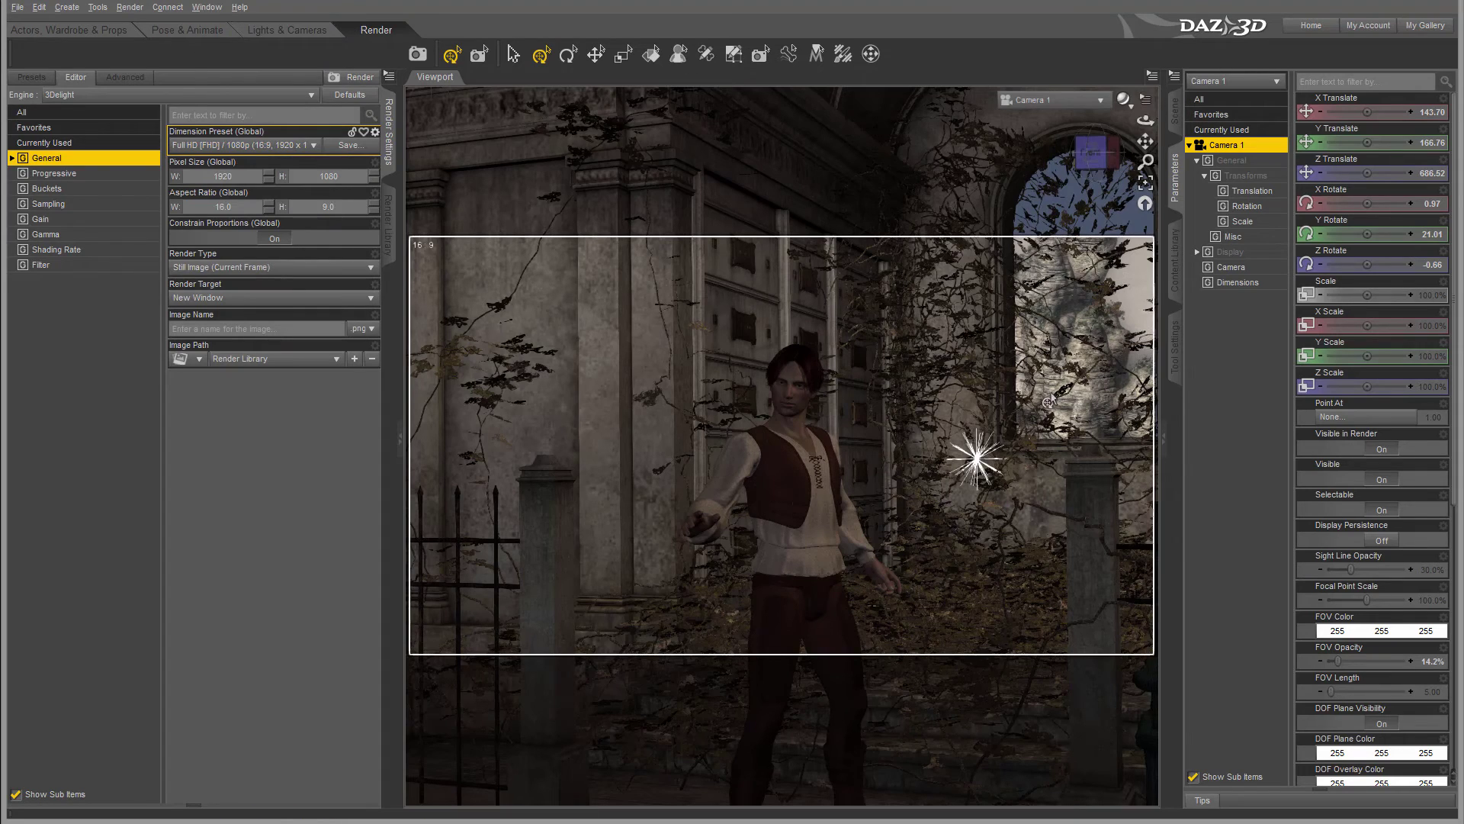
pyautogui.click(1246, 282)
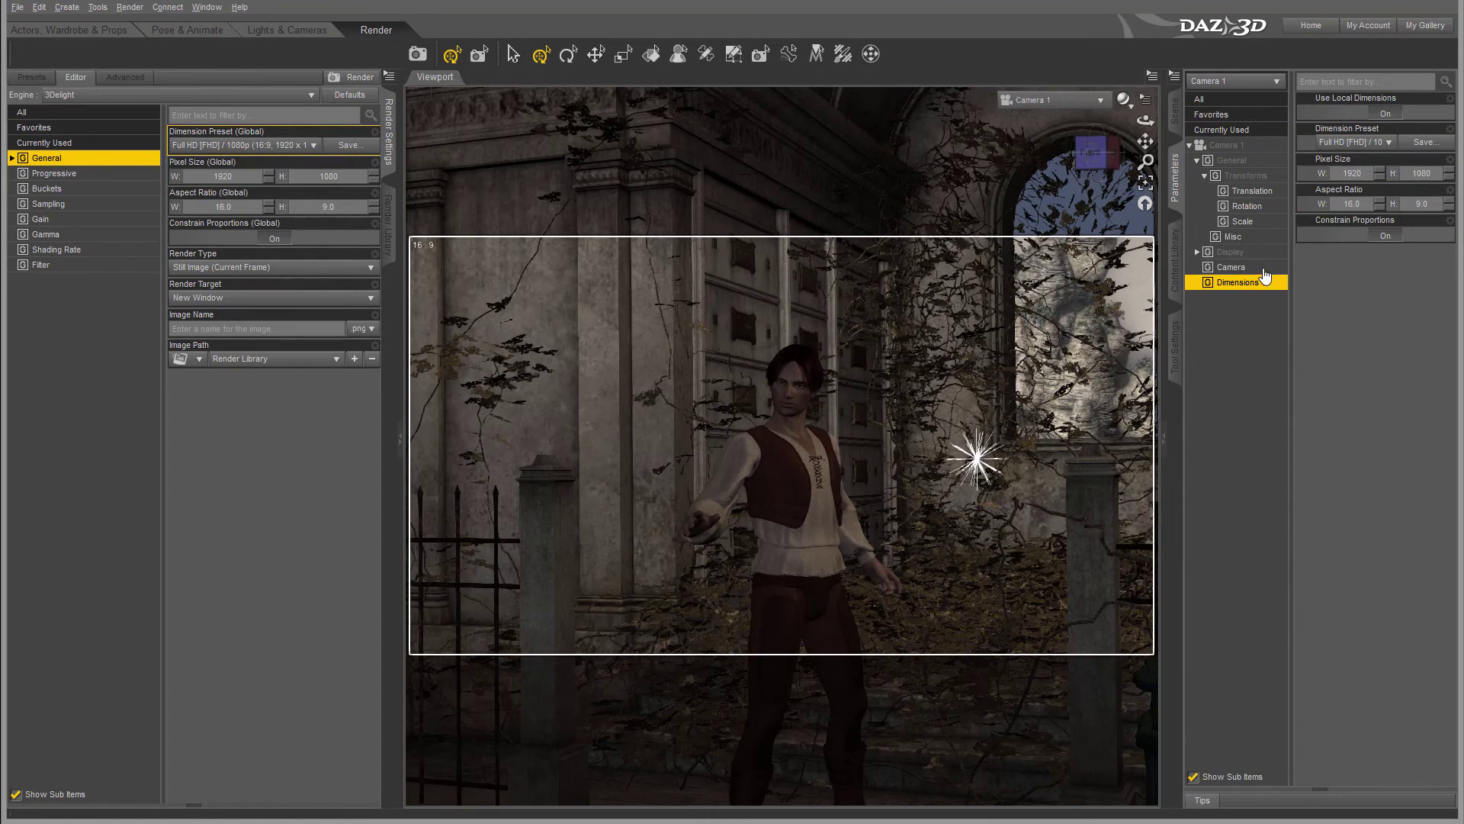
# Step: Set Camera 1's focal distance to 660.83 and make a test render of the close framing
pyautogui.click(1243, 268)
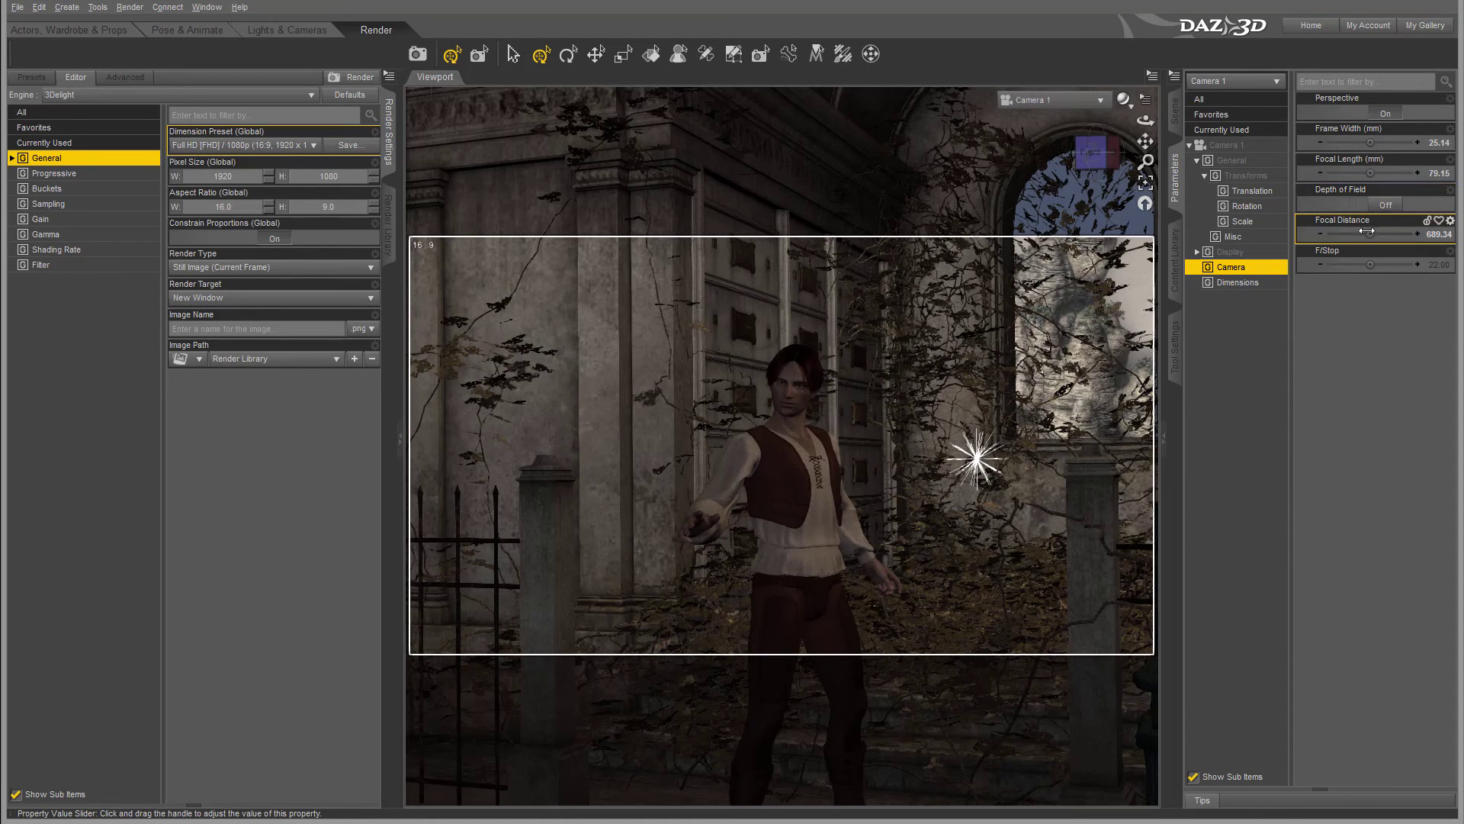
pyautogui.moveTo(1368, 232)
pyautogui.moveTo(1369, 234); pyautogui.dragTo(1357, 234)
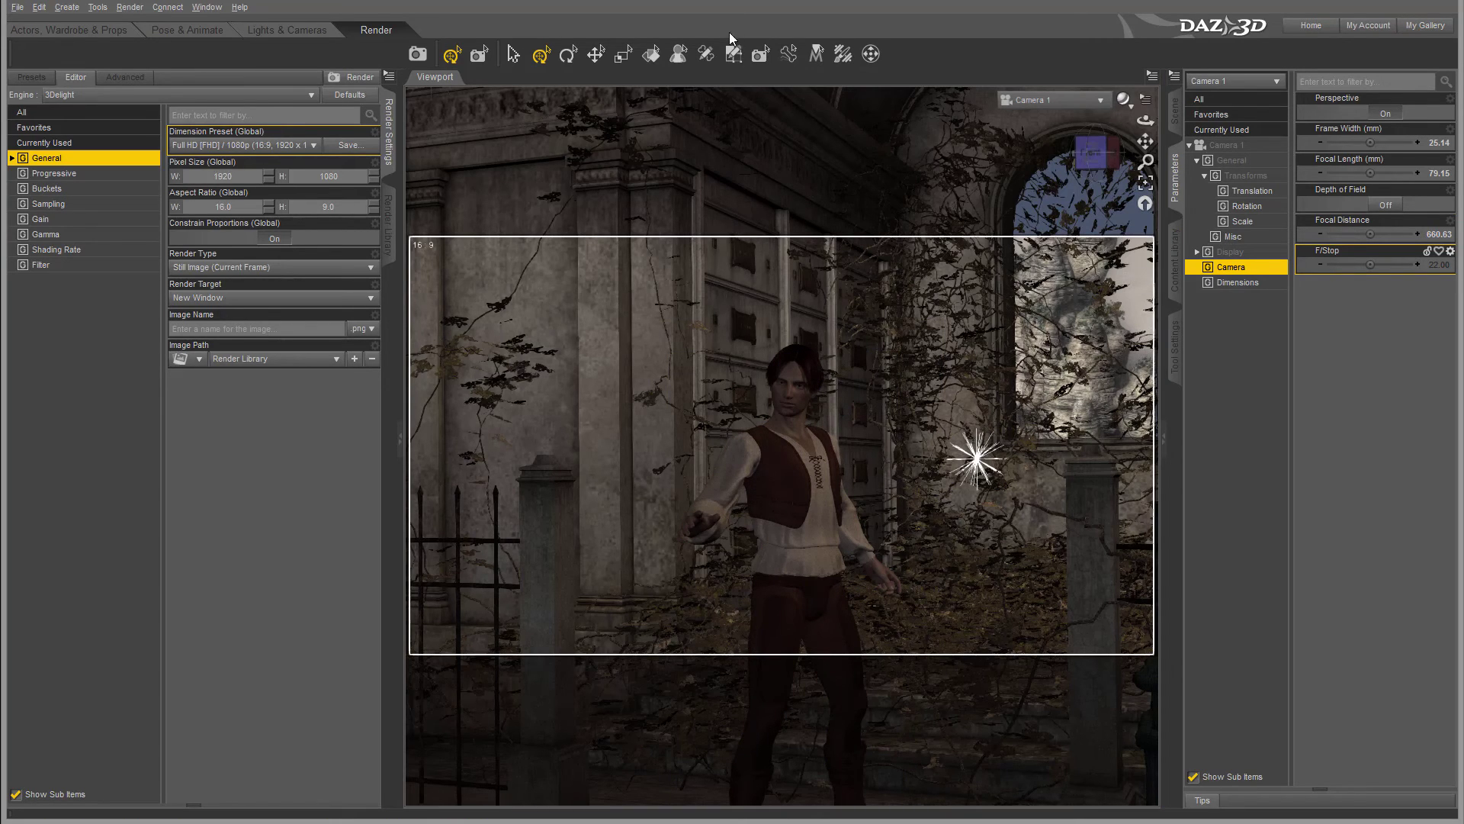
pyautogui.click(417, 53)
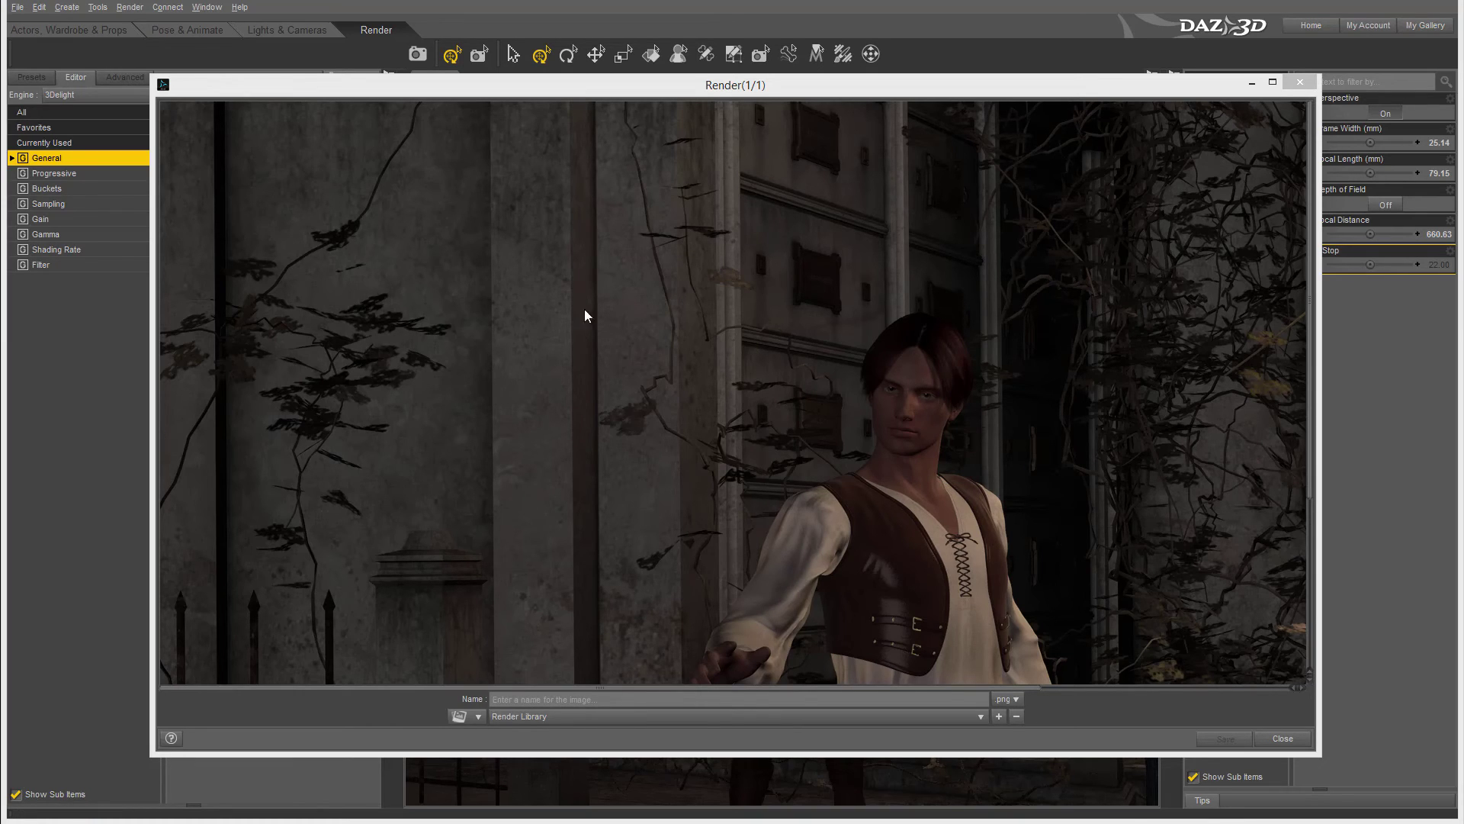
pyautogui.click(1299, 82)
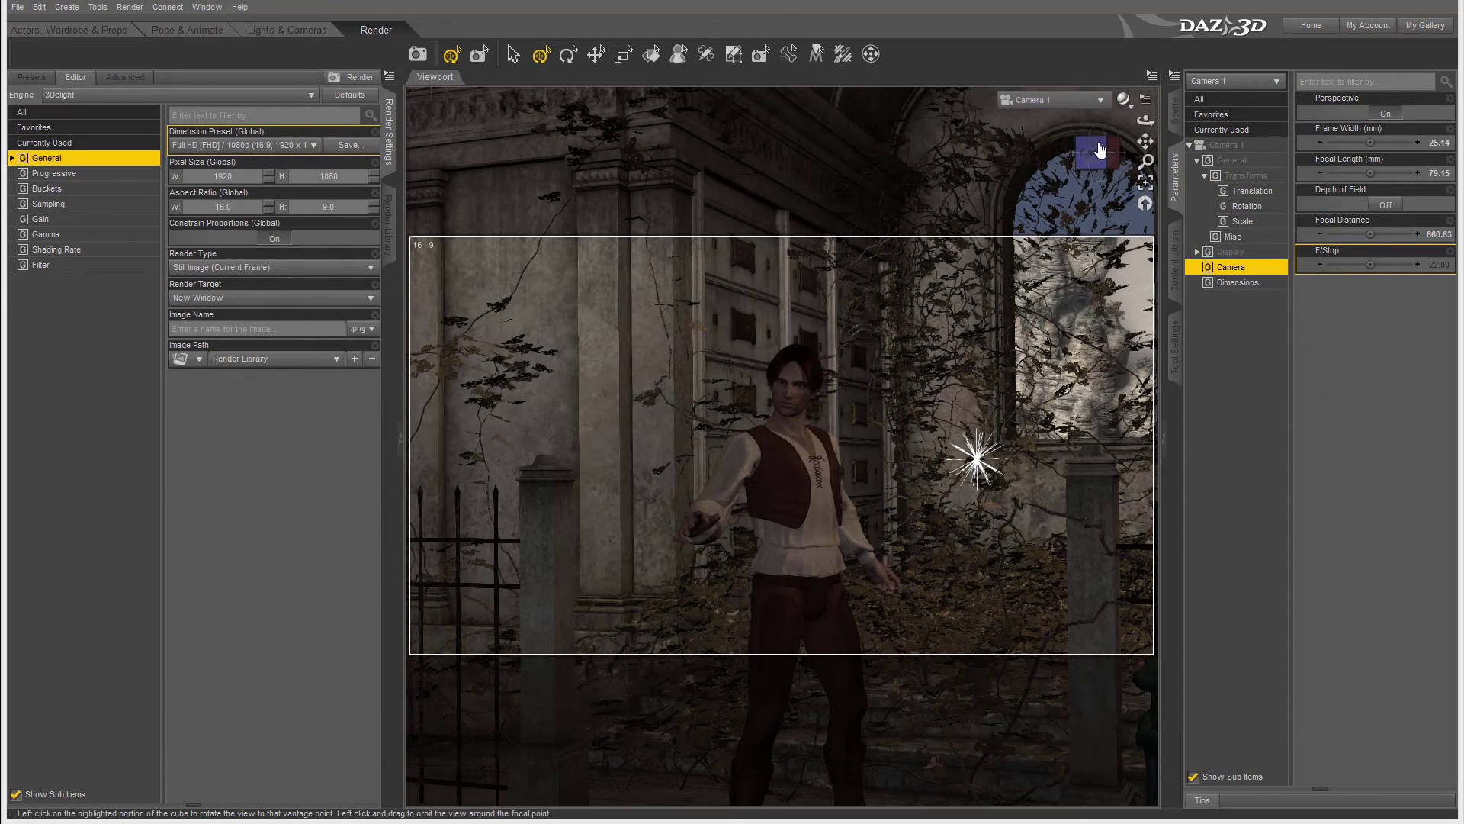
# Step: Pull Camera 1 back for a wider view of the figure and crypt, and render it to inspect the image
pyautogui.moveTo(863, 434); pyautogui.dragTo(863, 435)
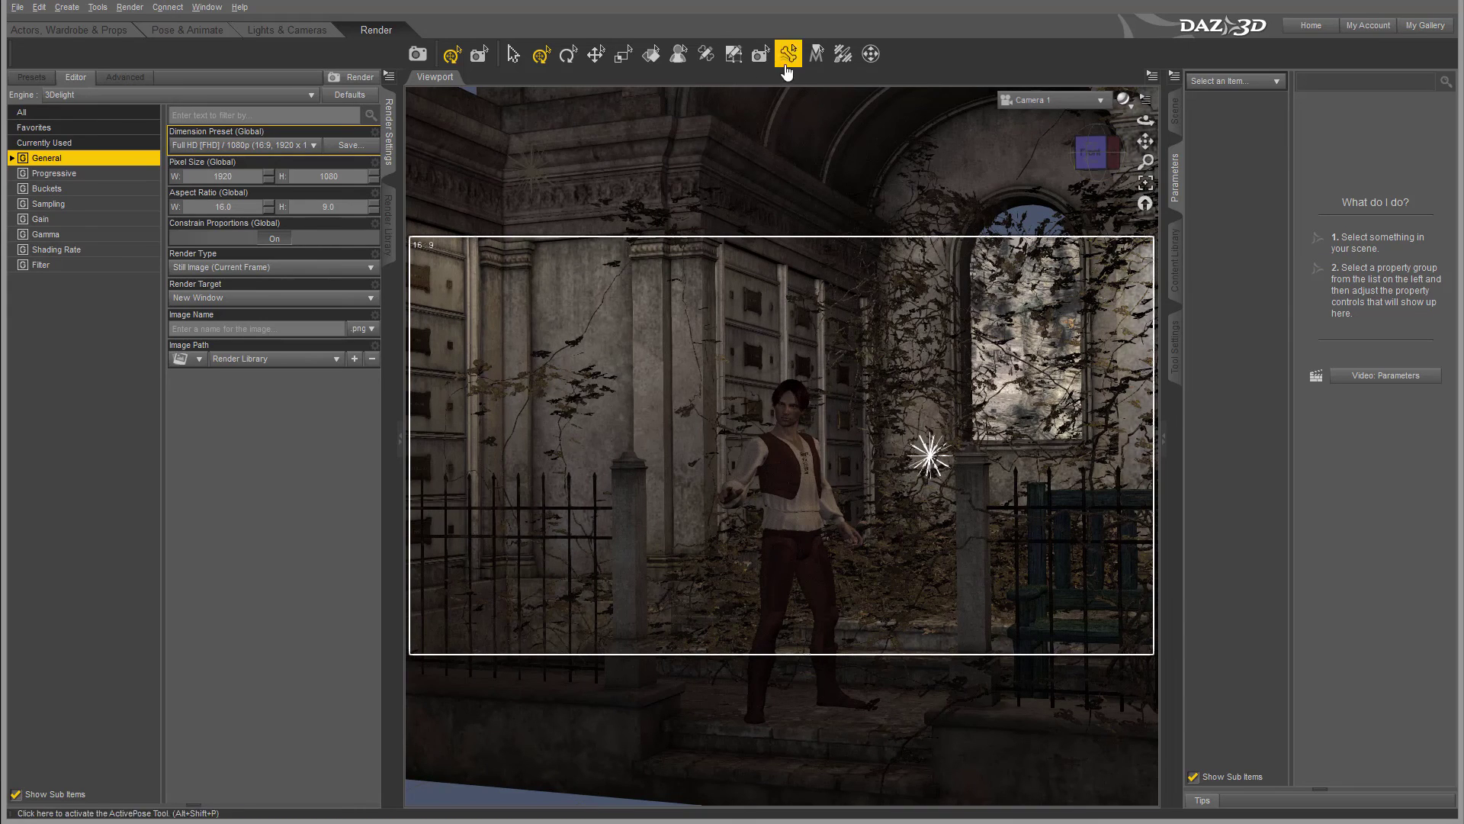
pyautogui.click(418, 53)
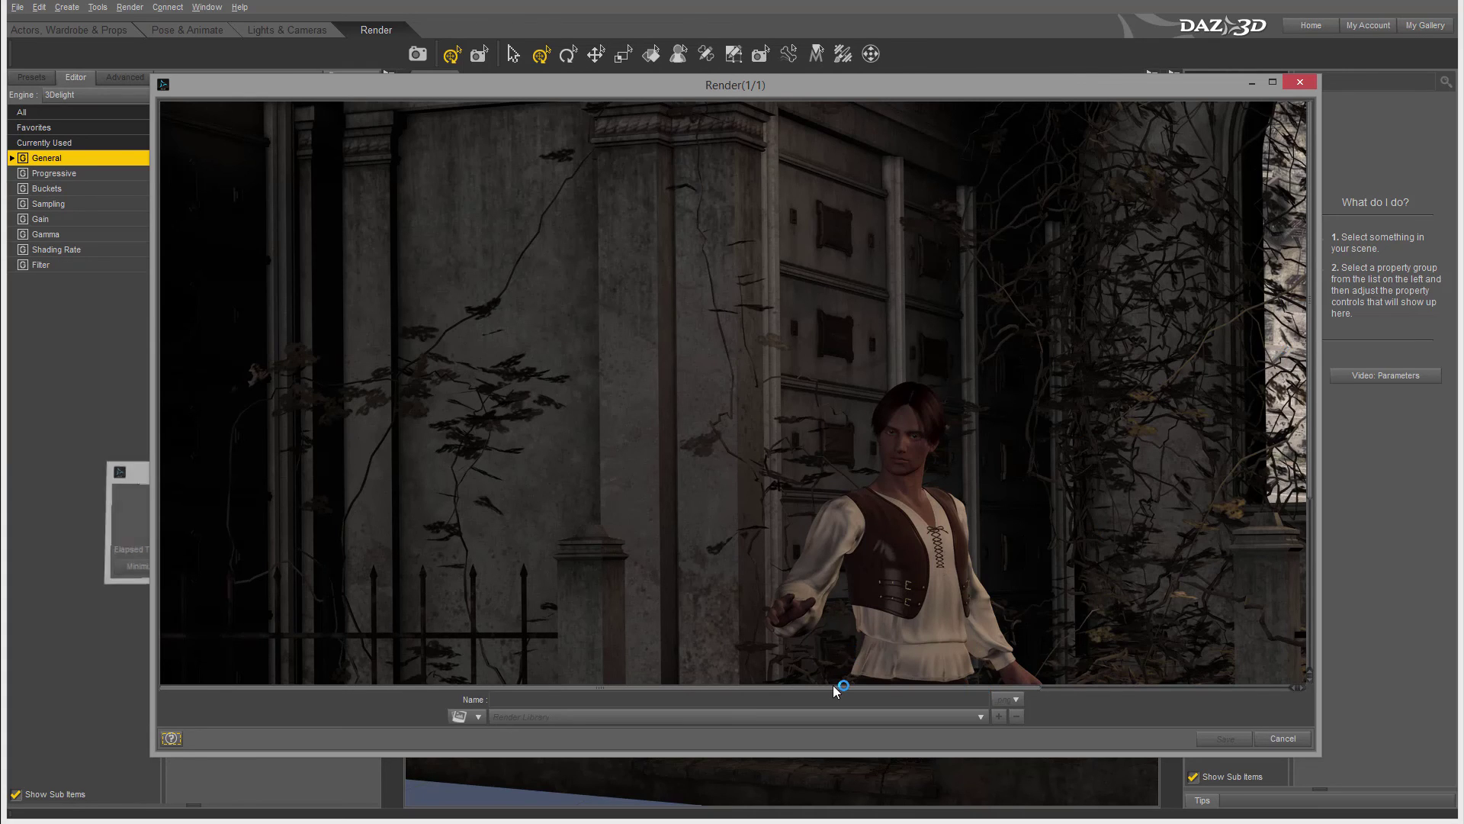
pyautogui.moveTo(866, 687); pyautogui.dragTo(1108, 699)
pyautogui.keyDown('ctrl'); pyautogui.scroll(2, 878, 690); pyautogui.keyUp('ctrl')
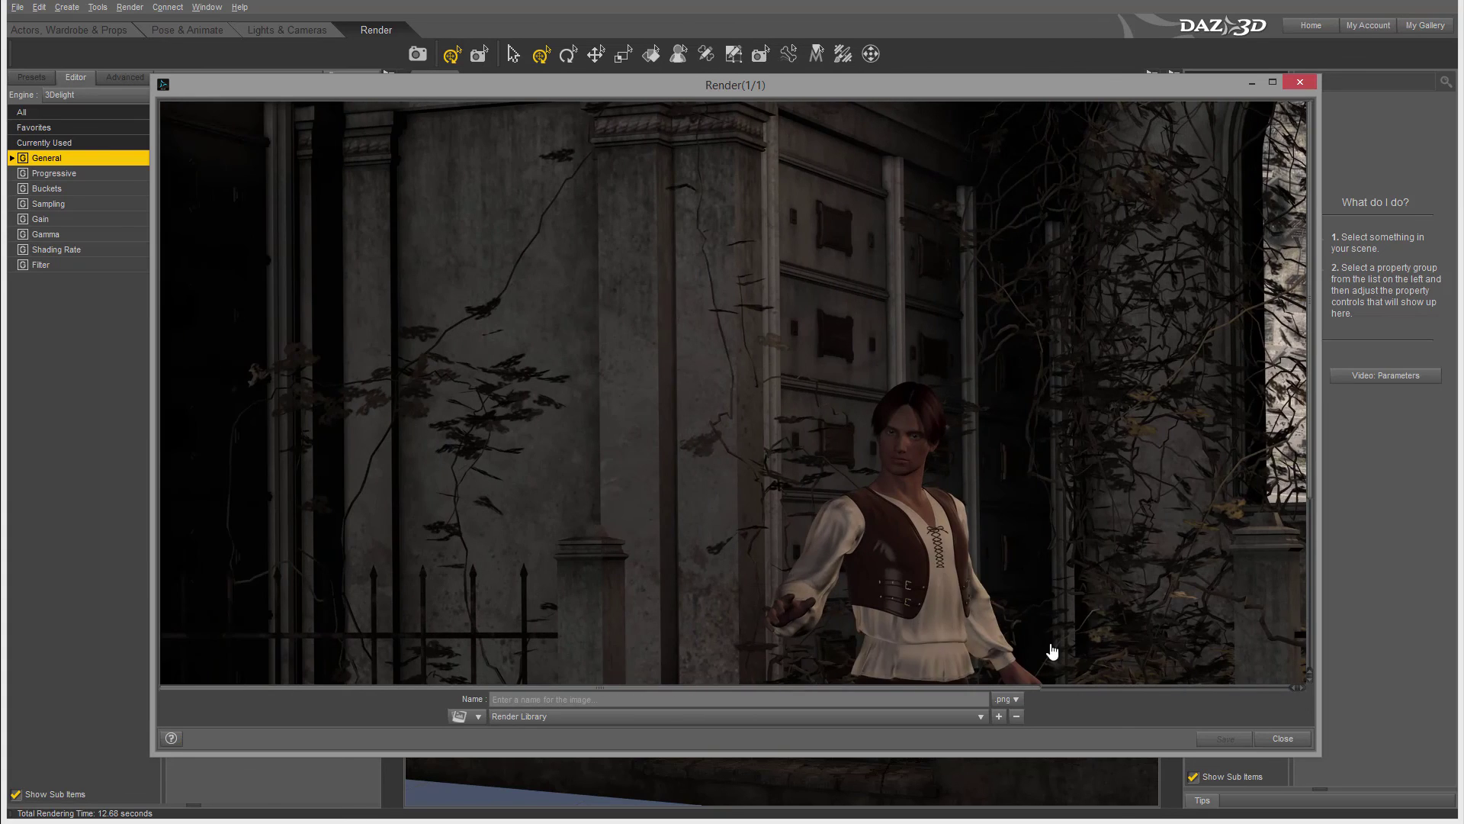
pyautogui.scroll(-3, 907, 520)
pyautogui.scroll(3, 908, 520)
pyautogui.moveTo(804, 694); pyautogui.dragTo(1080, 693)
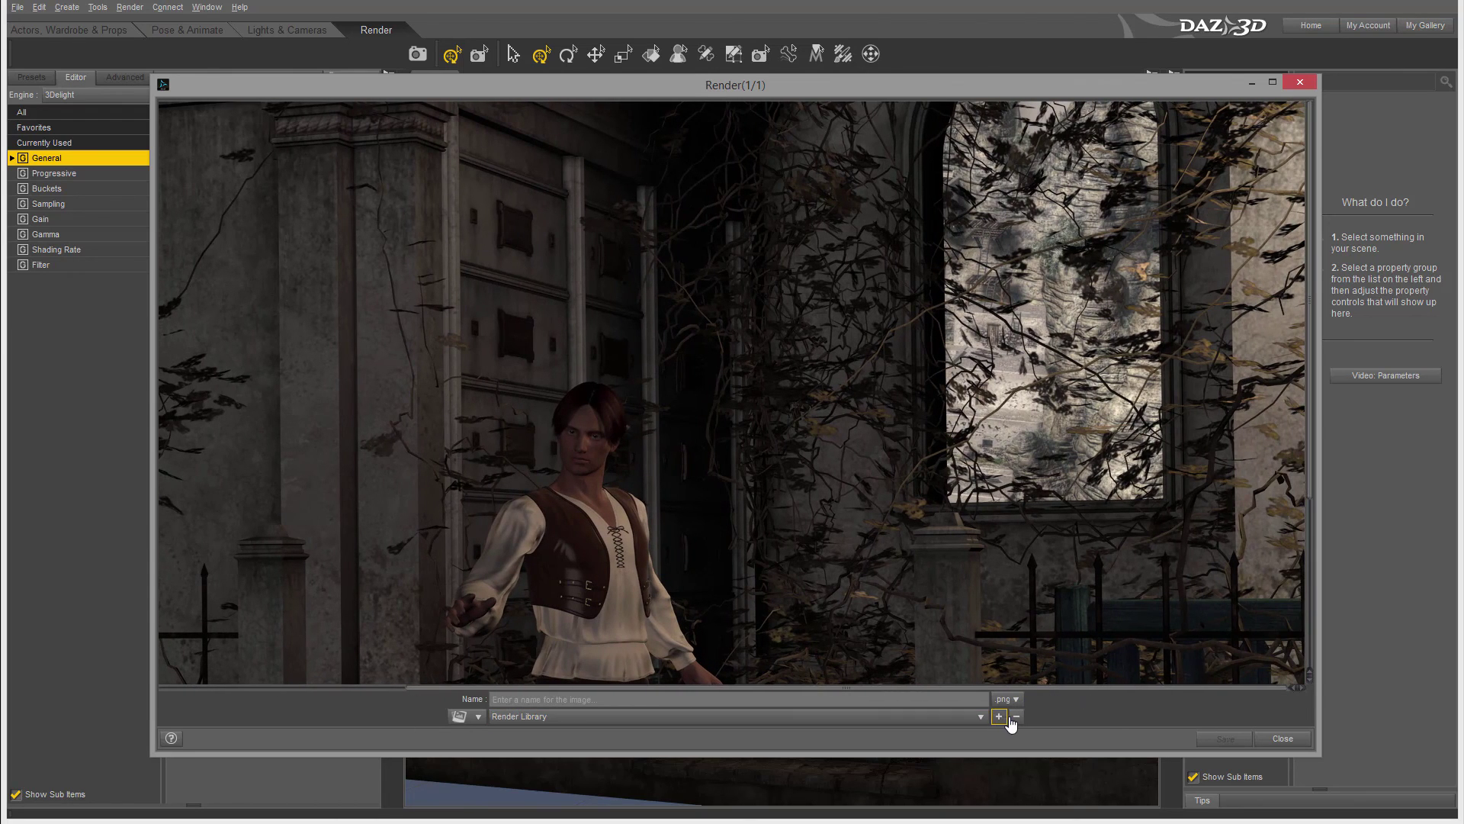